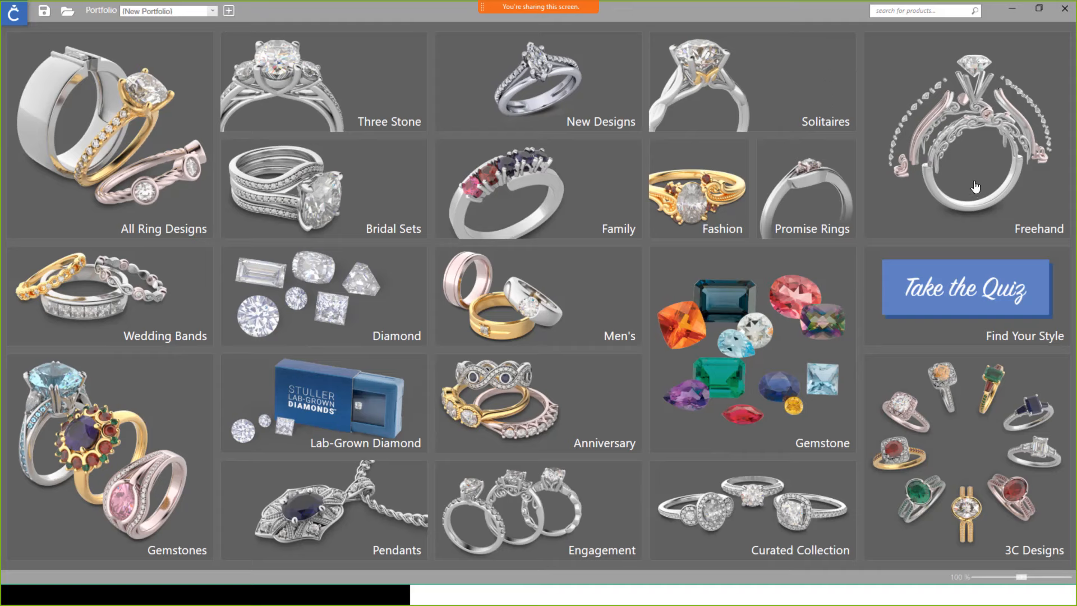
- Start a freehand design and add shank CP-SH-059 from the Shanks parts library
left_click(972, 143)
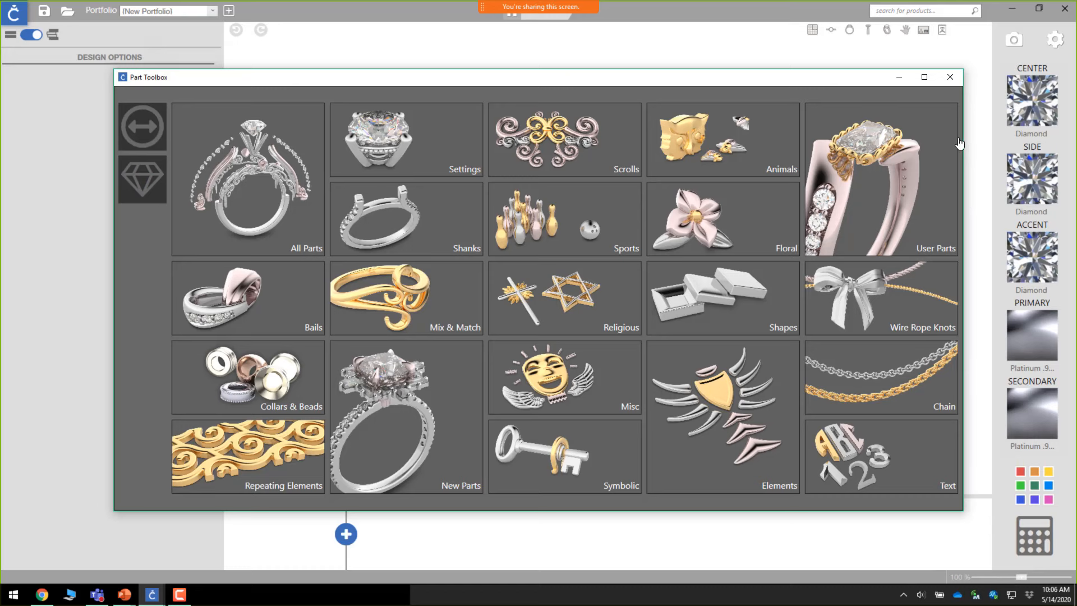
left_click(404, 214)
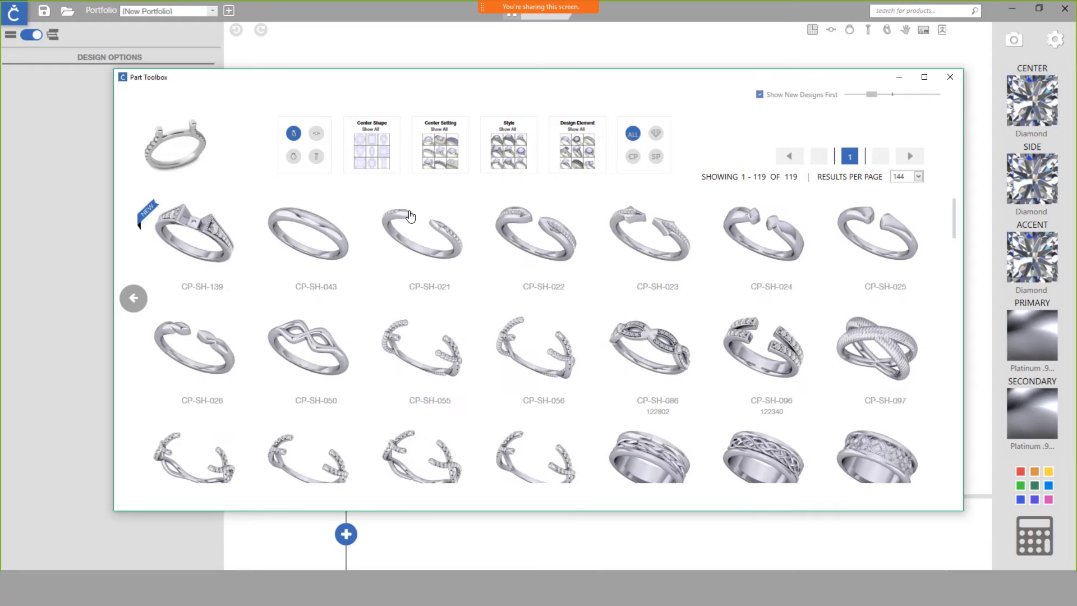
scroll(467, 248, "down", 5)
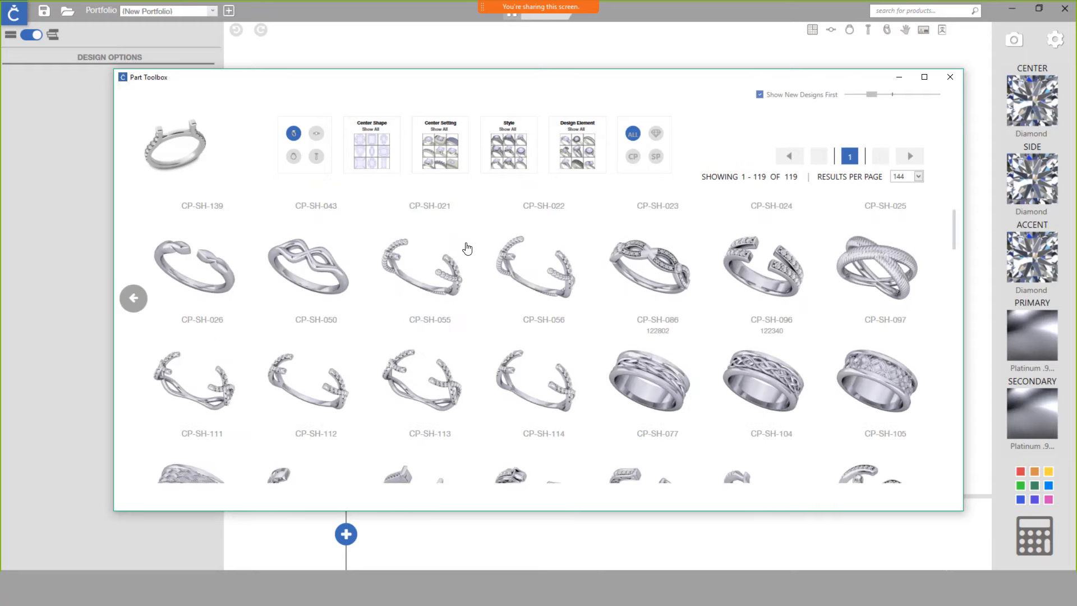
scroll(467, 248, "down", 2)
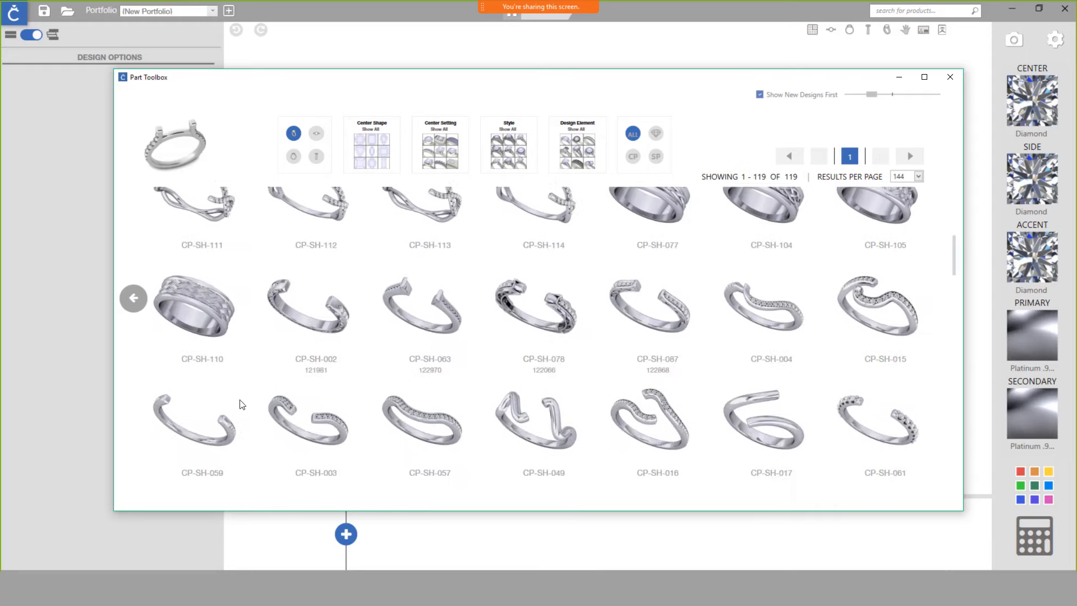
left_click(219, 443)
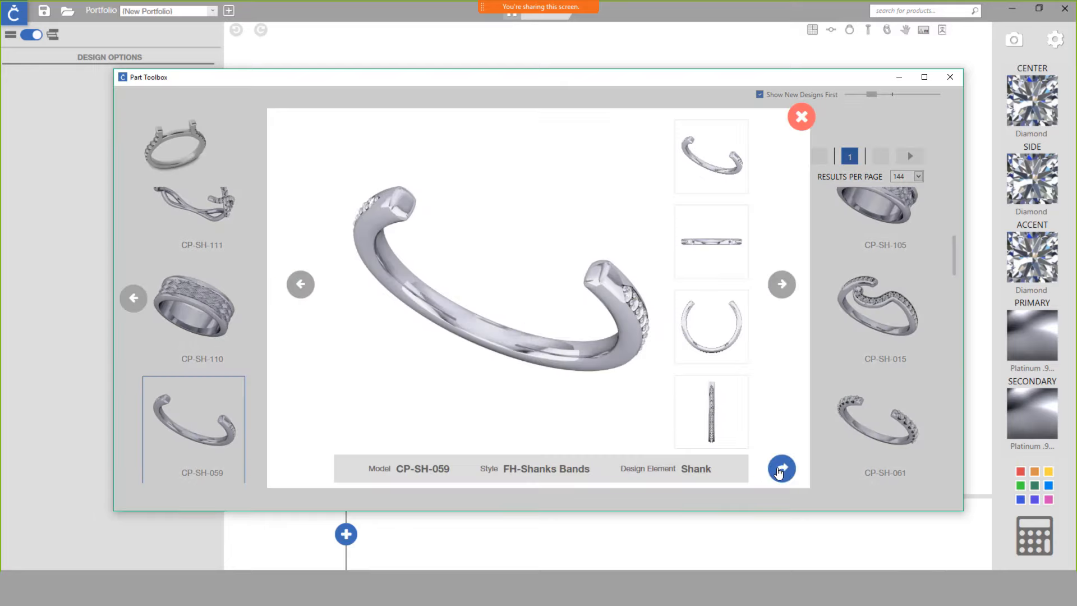
left_click(788, 475)
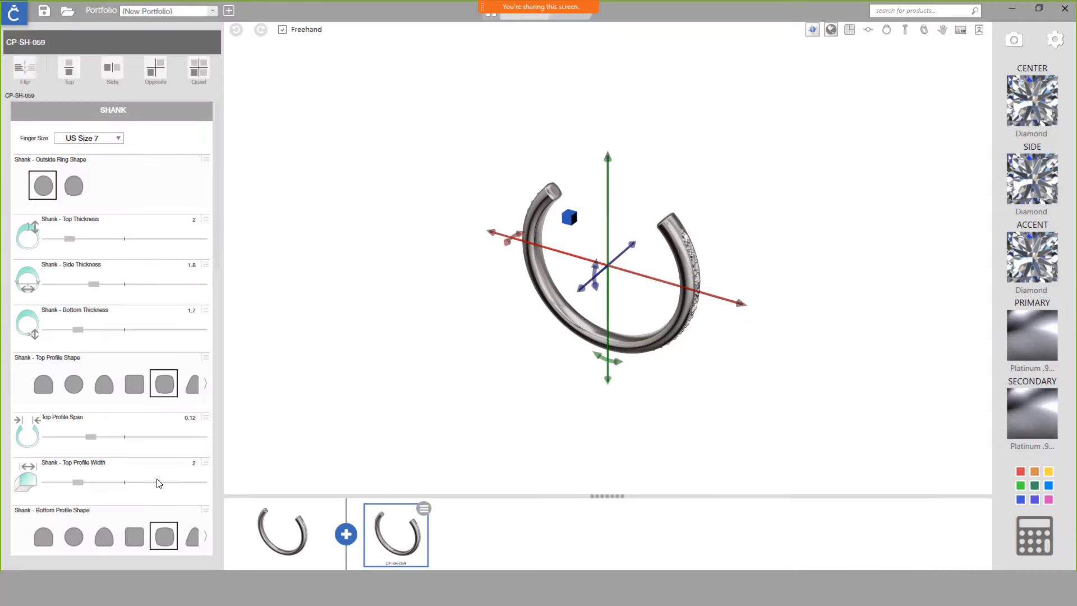
- Turn off the gems on the CP-SH-059 shank
scroll(97, 398, "down", 2)
scroll(97, 398, "down", 2)
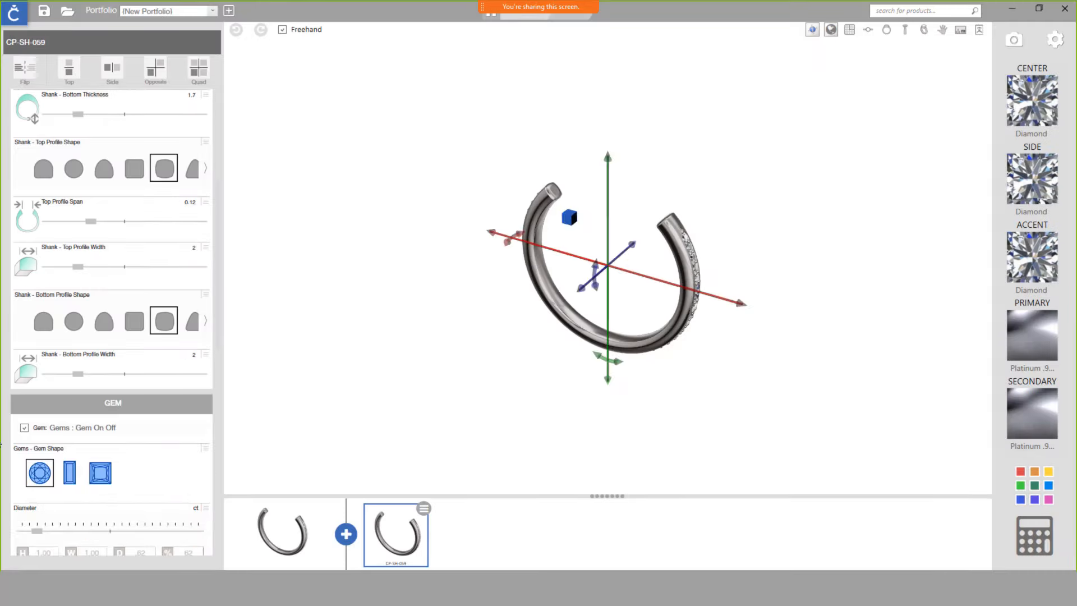
left_click(24, 428)
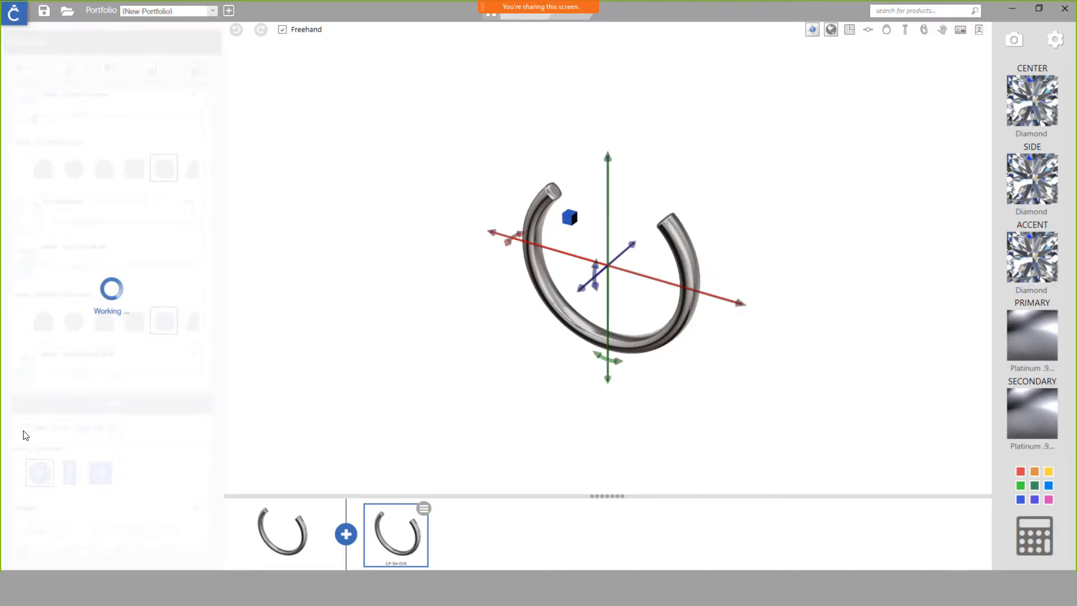
left_click_drag(685, 282, 708, 352)
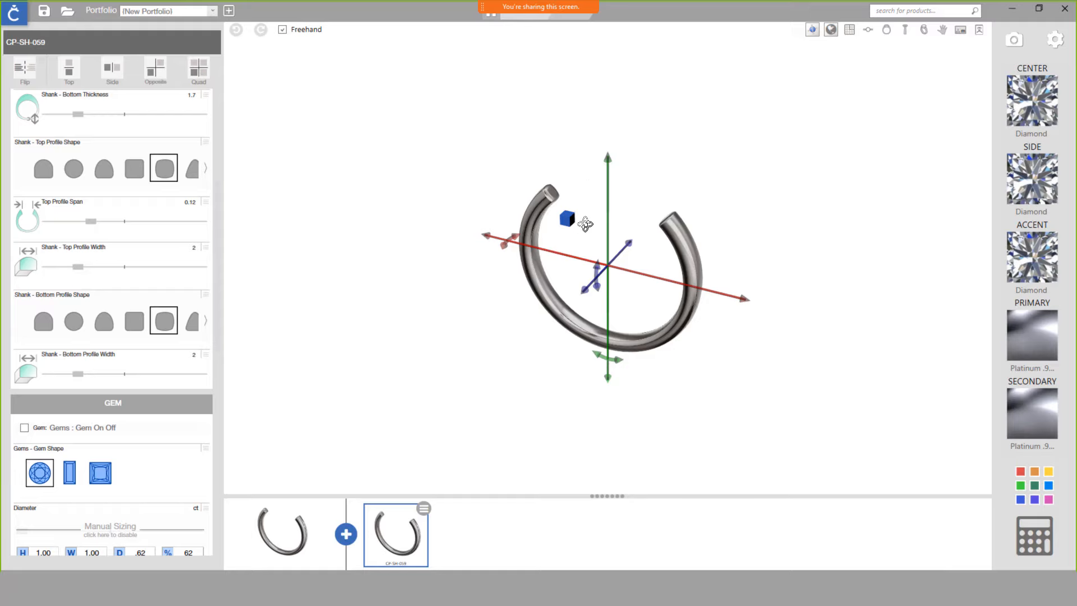
left_click_drag(584, 223, 589, 250)
- Set the shank's finger size to US Size 6
scroll(190, 275, "up", 4)
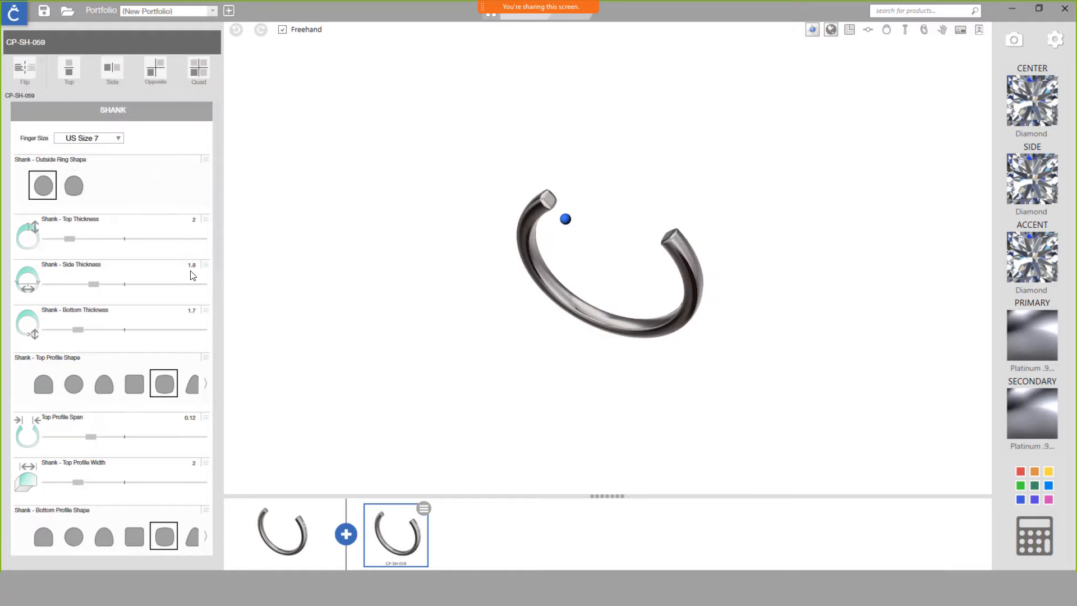
left_click(120, 140)
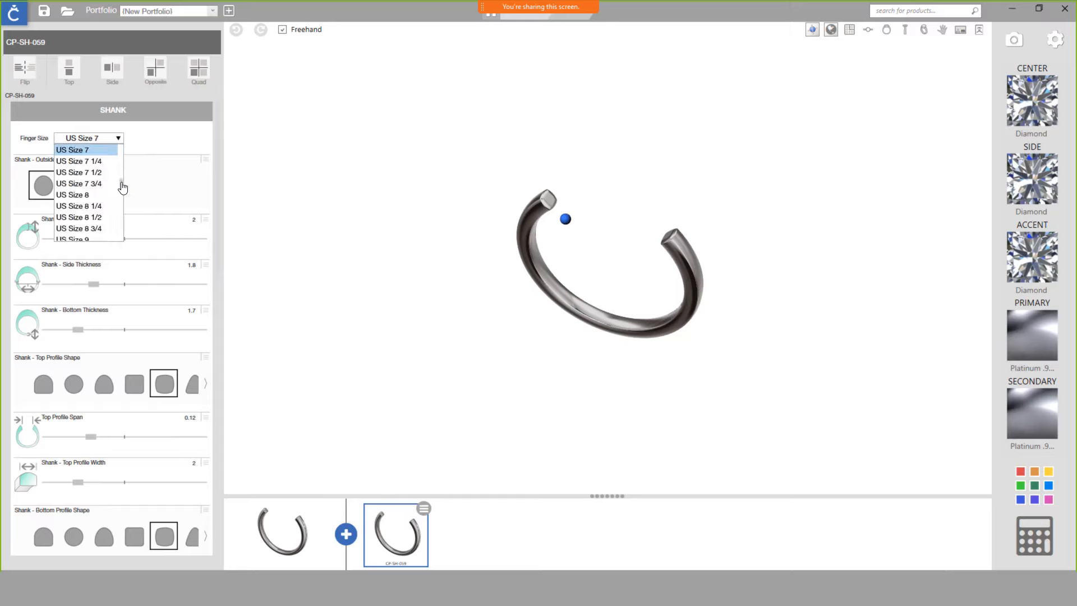
left_click_drag(122, 183, 123, 173)
left_click(99, 193)
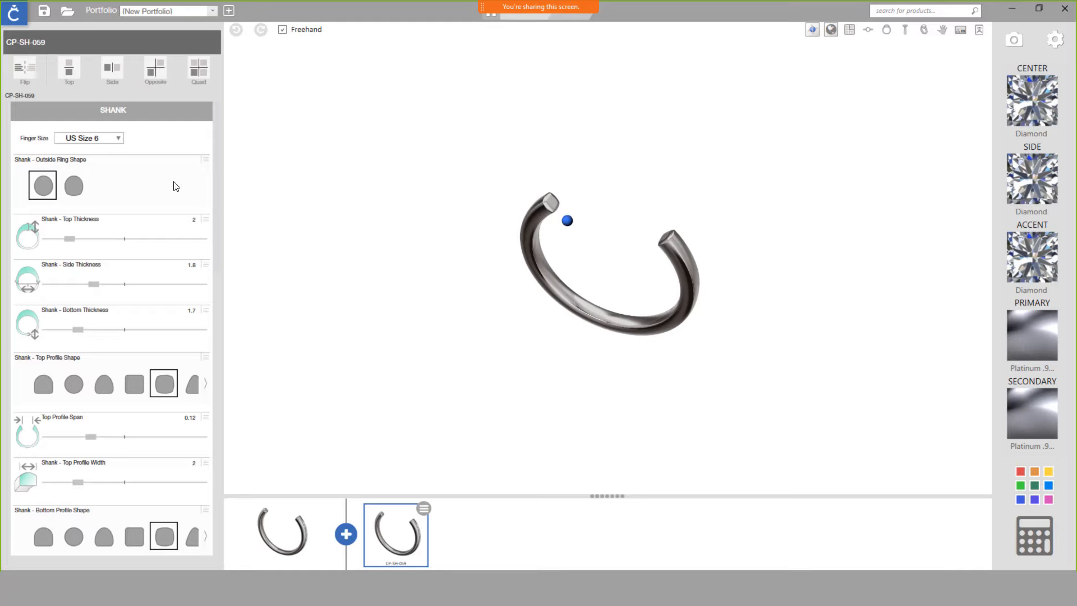
- Add a ring rail guide to the freehand design
mouse_move(558, 168)
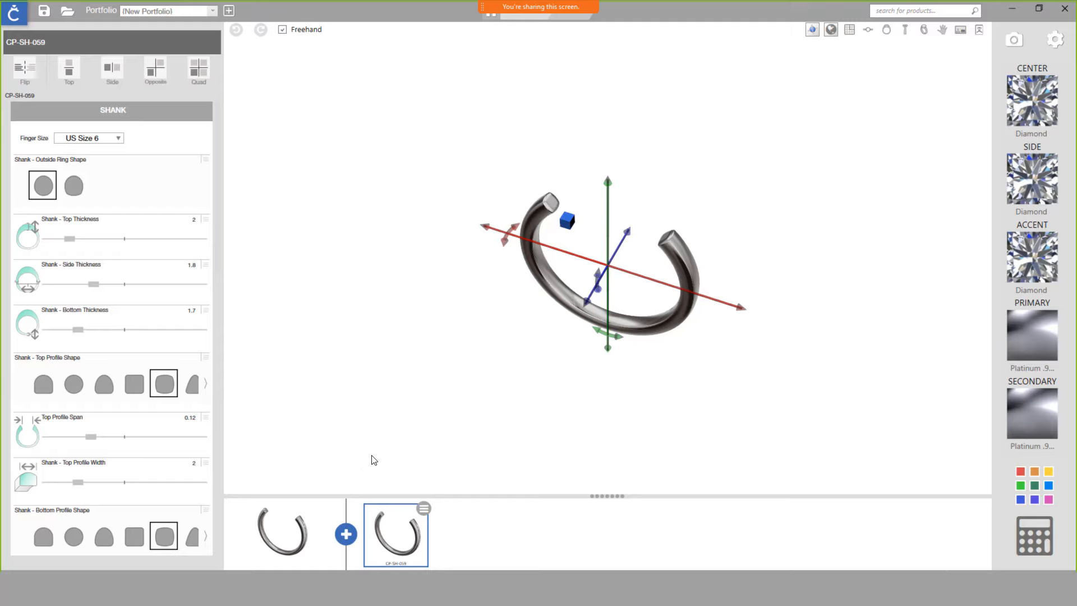
left_click(346, 534)
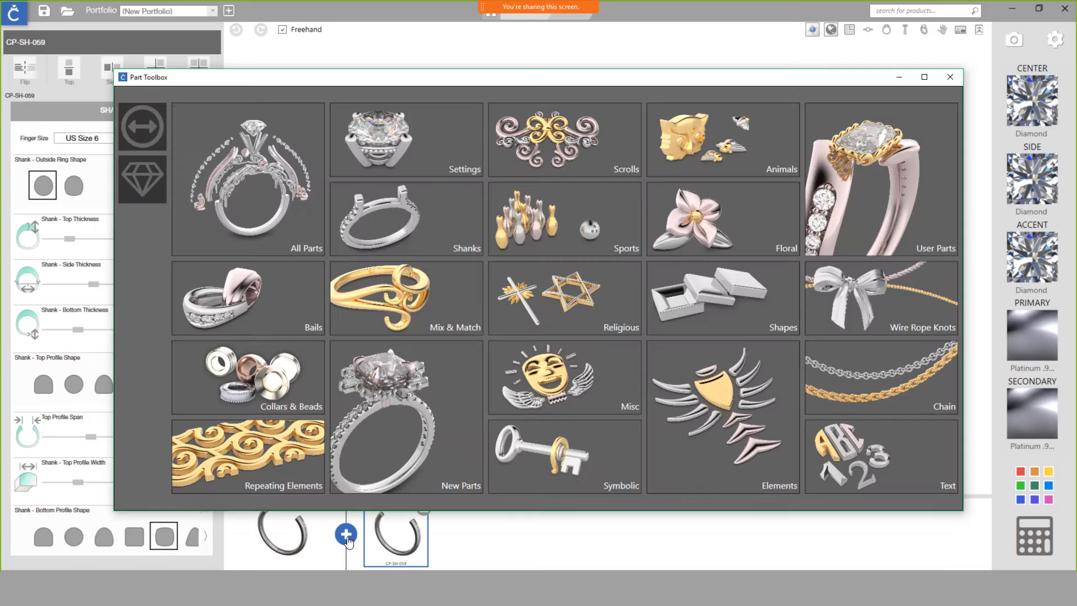
left_click(149, 131)
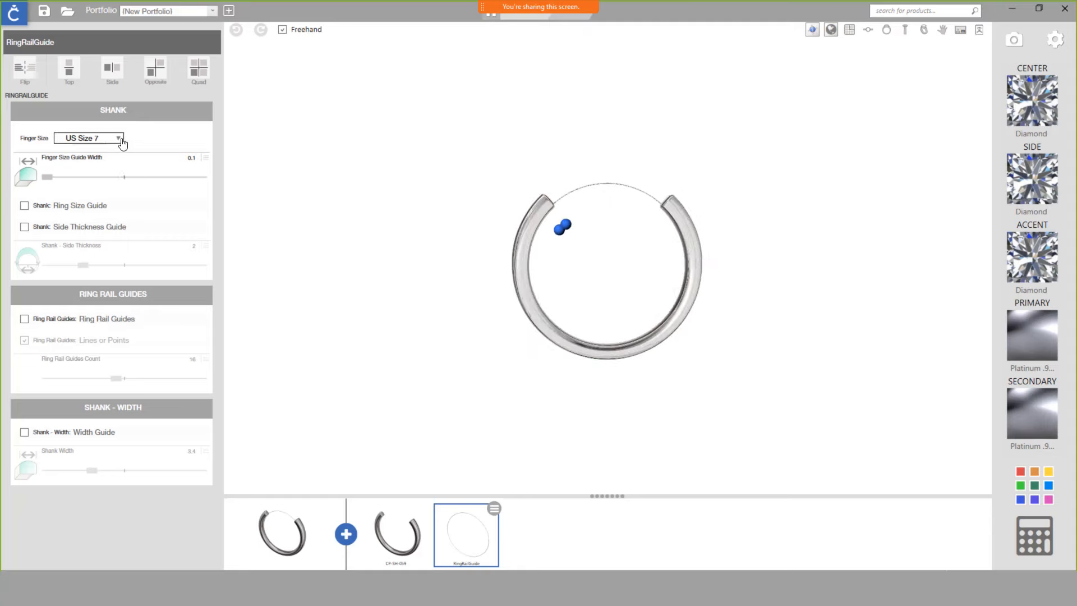
- Set the ring rail guide's finger size to US Size 6 to match the shank
left_click(412, 533)
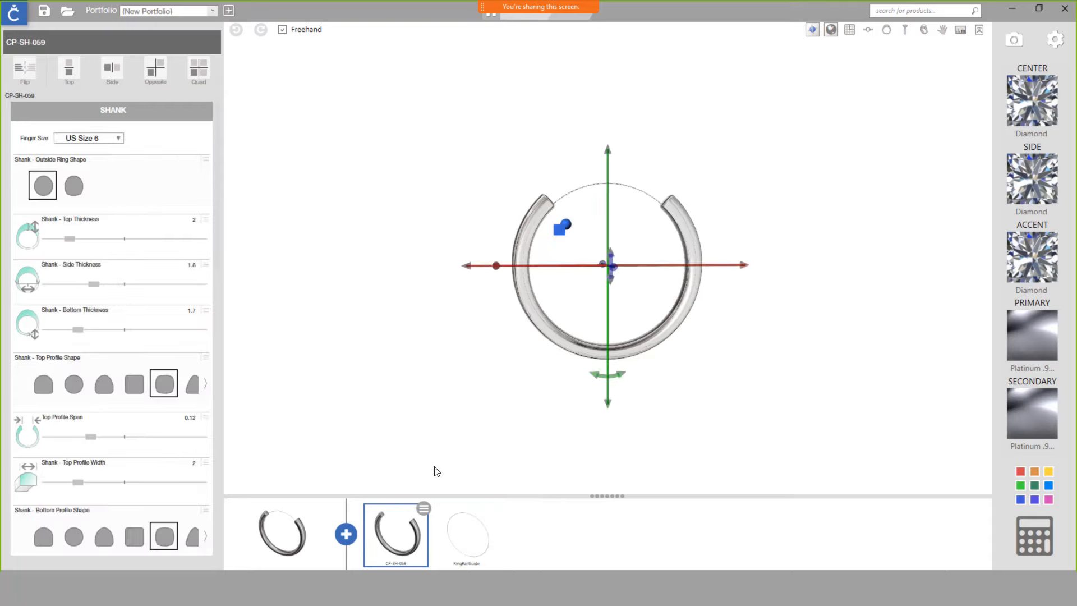
left_click(473, 530)
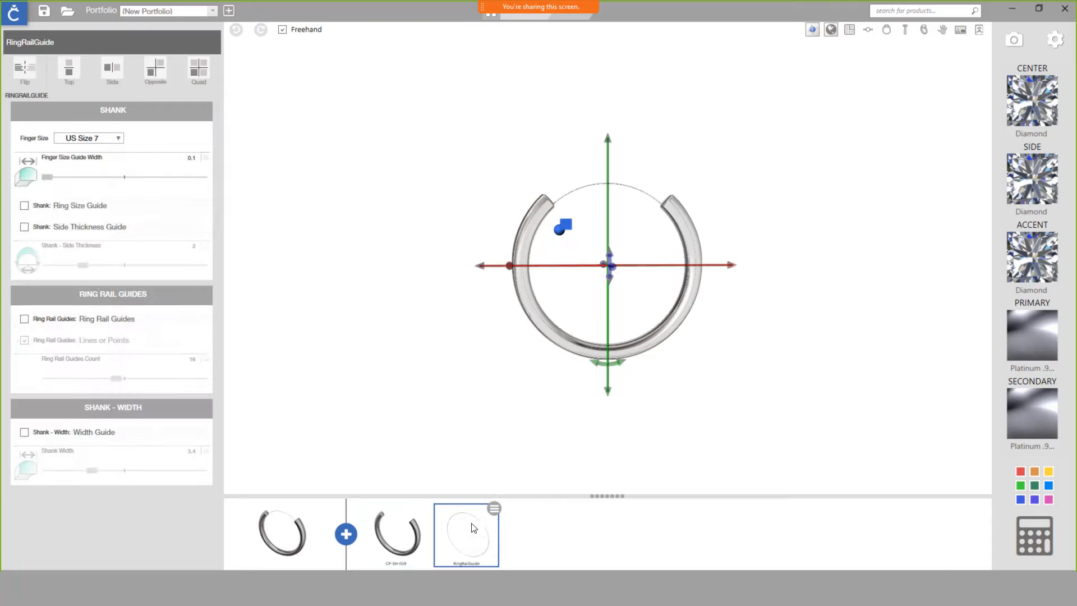
left_click(119, 138)
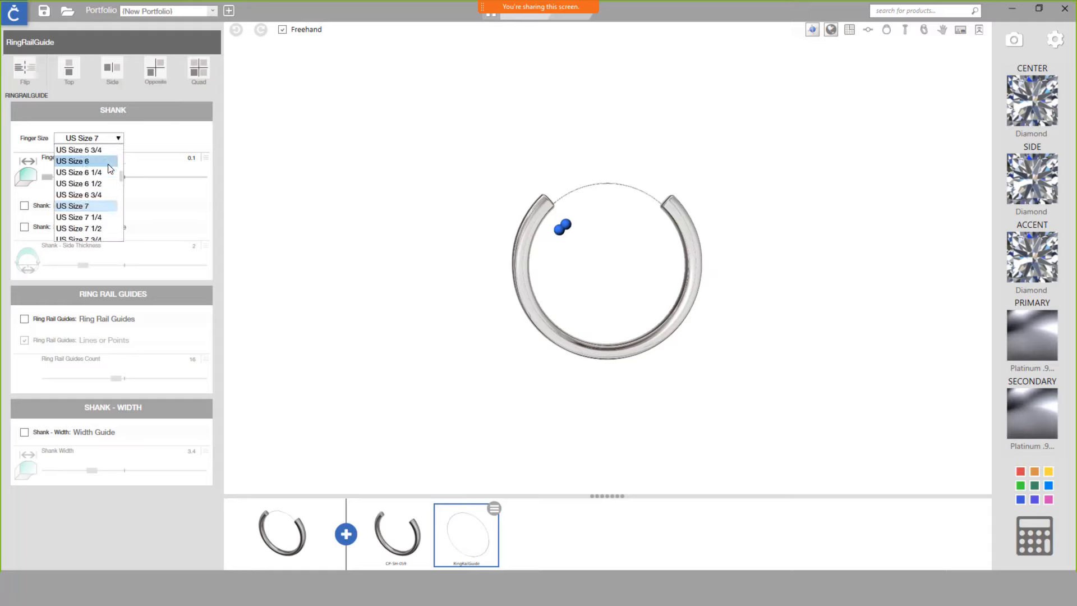
left_click(109, 162)
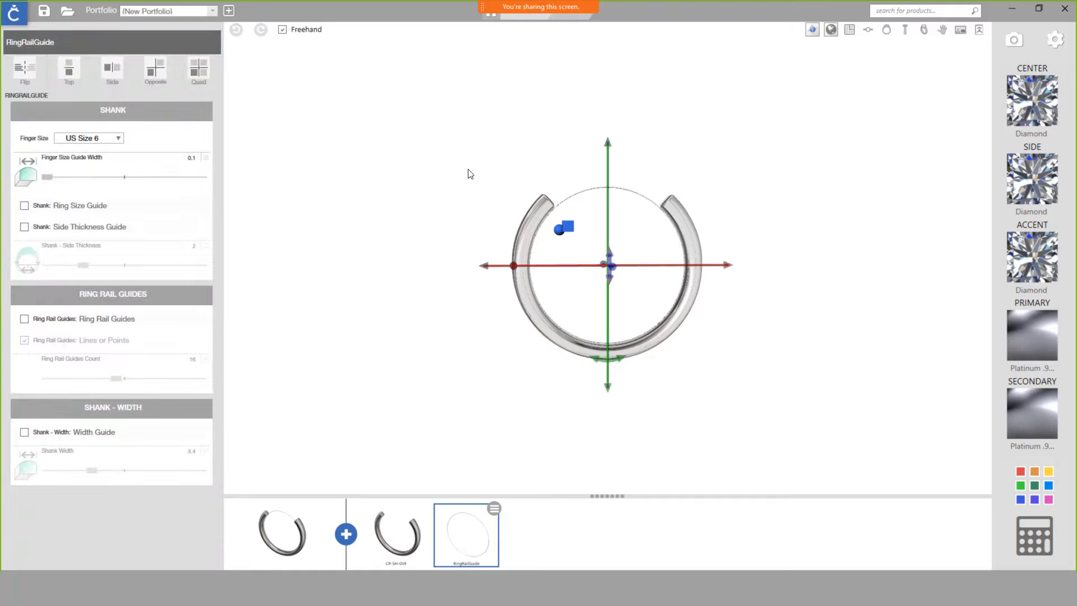
right_click_drag(613, 212, 559, 352)
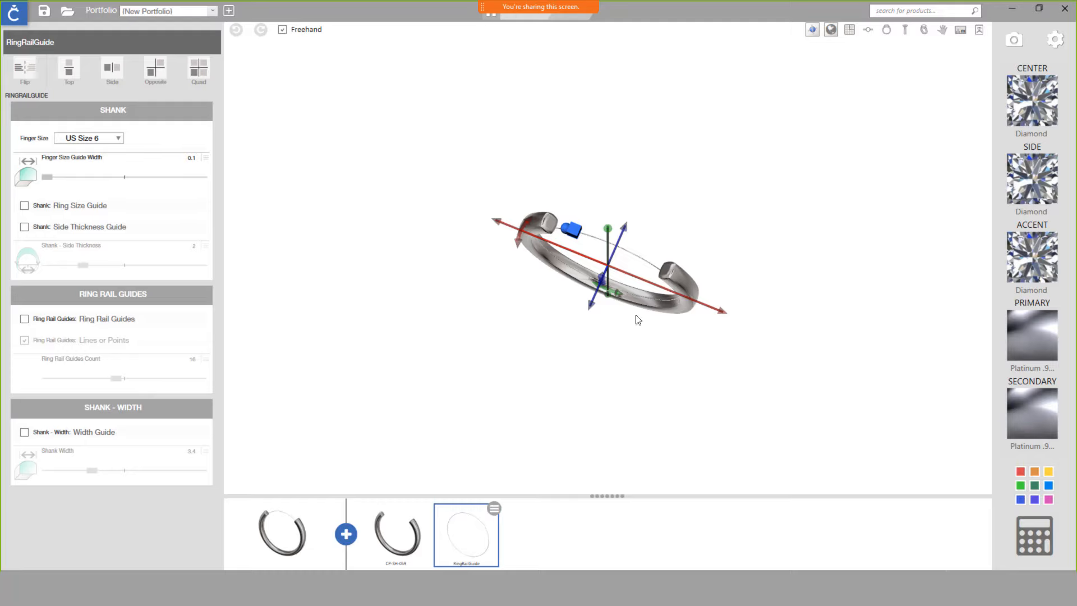
left_click_drag(637, 319, 665, 189)
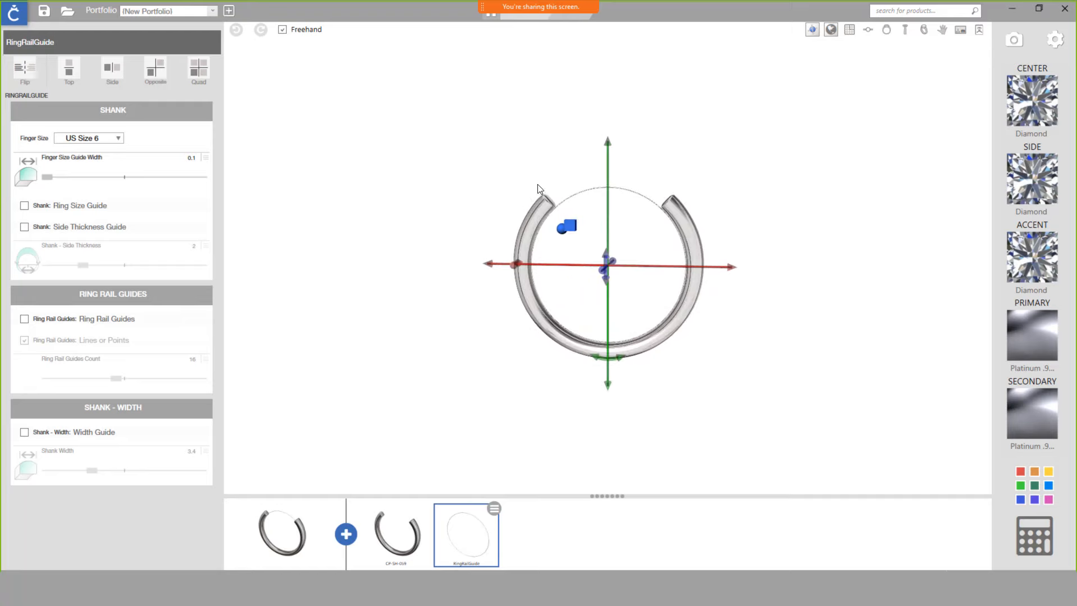
left_click_drag(640, 193, 628, 250)
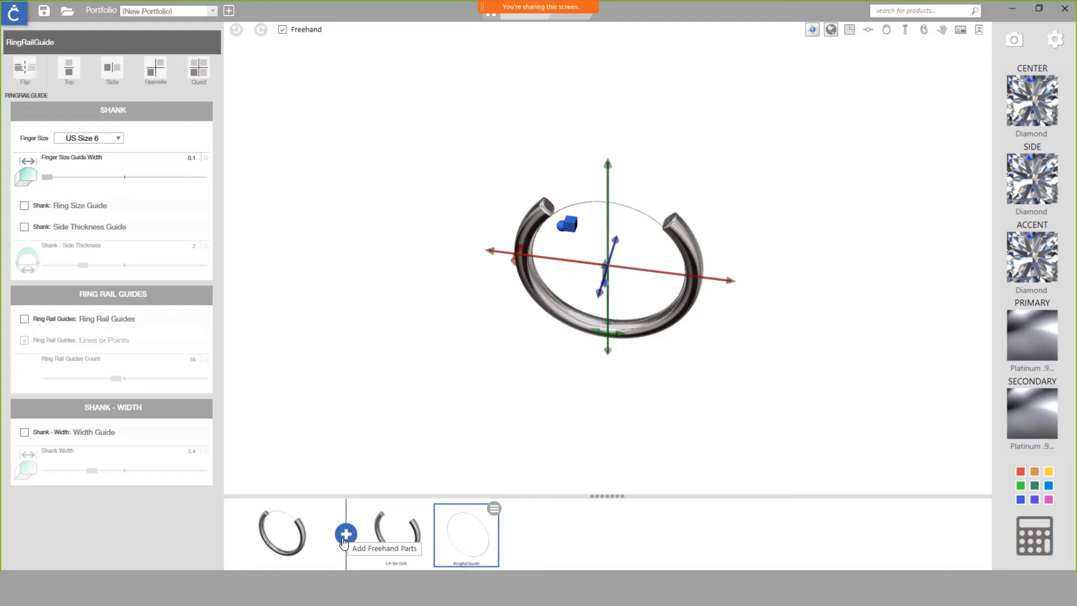
- Add the milgrain accent setting CP-SP-177 from the Shapes parts library to the design
left_click(346, 535)
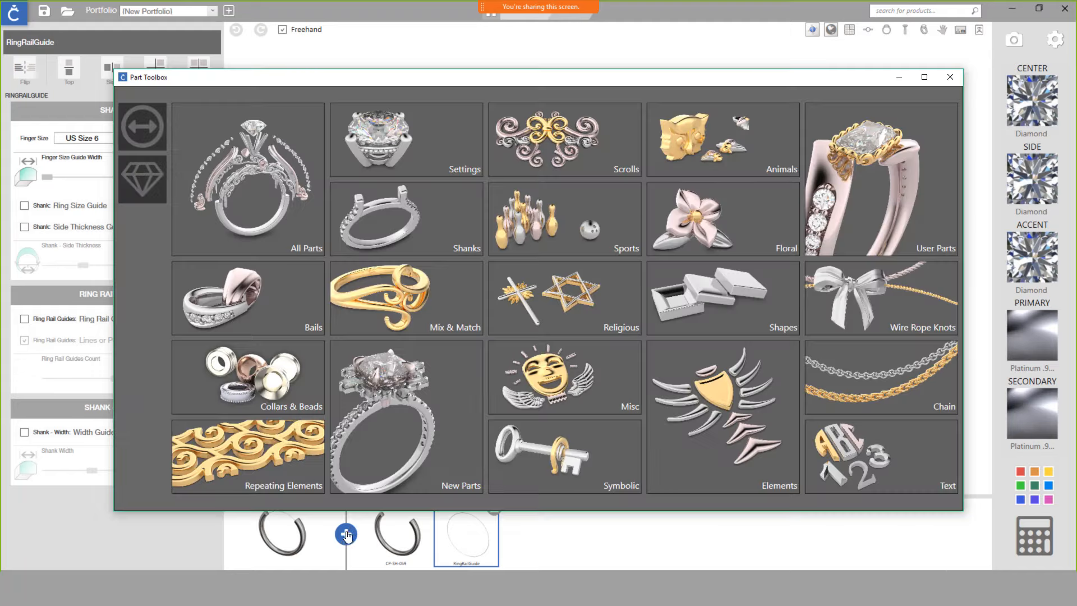
left_click(733, 284)
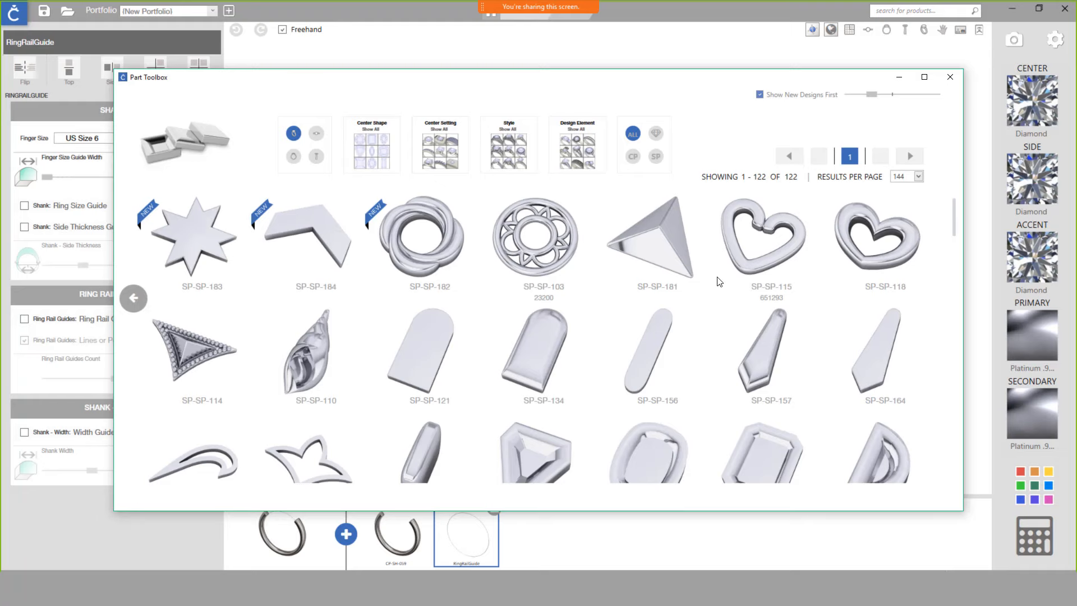
scroll(620, 340, "down", 3)
scroll(620, 340, "down", 10)
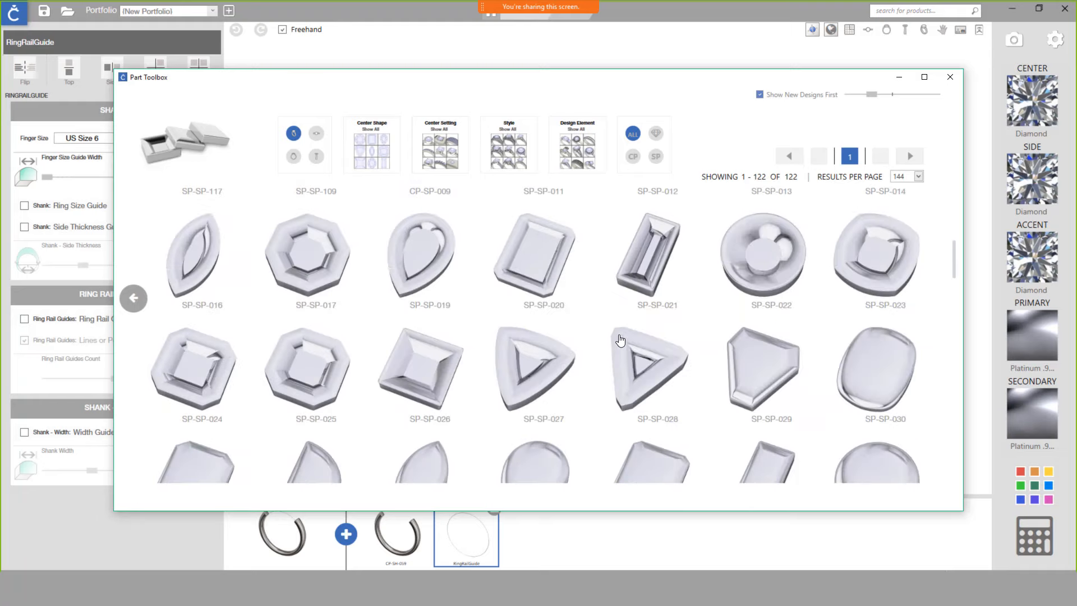
scroll(619, 340, "down", 10)
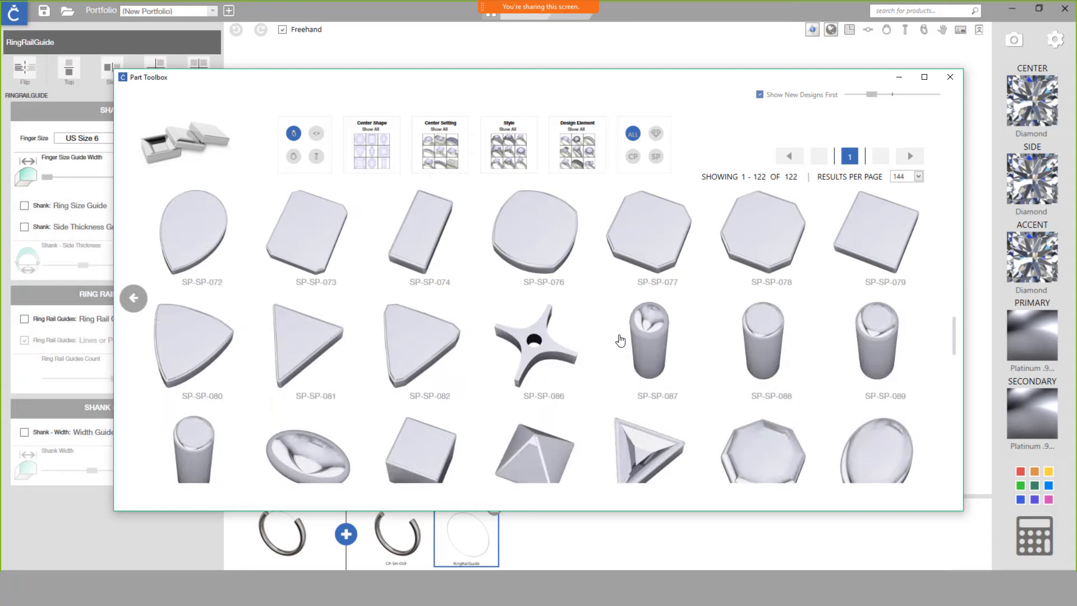
scroll(620, 341, "down", 8)
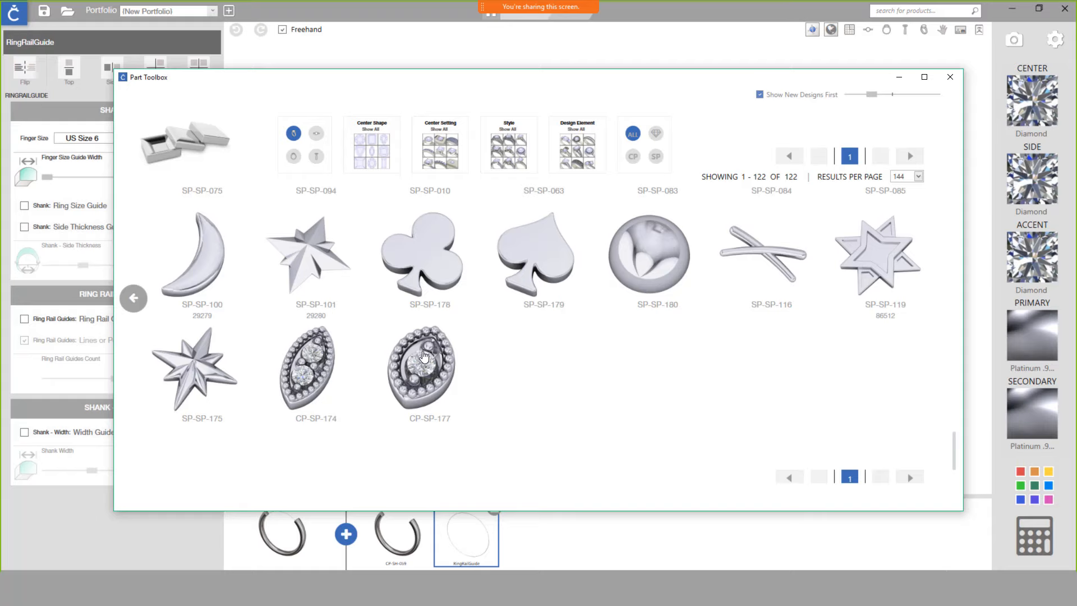
left_click(423, 356)
left_click(781, 470)
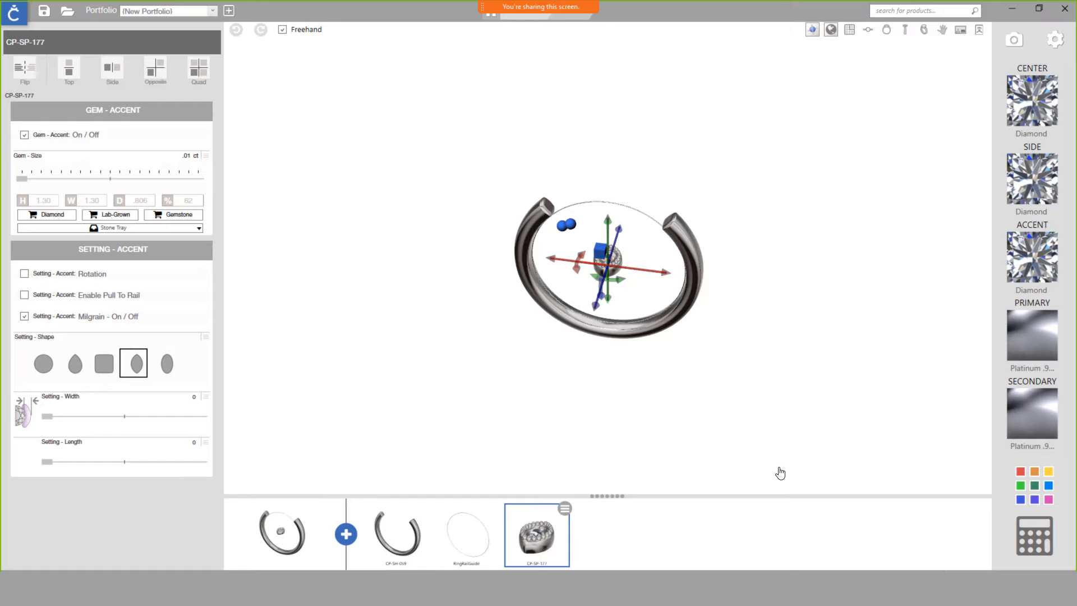
- Try the round, pear, square and marquise setting shapes on the CP-SP-177 accent and choose oval
scroll(611, 258, "up", 5)
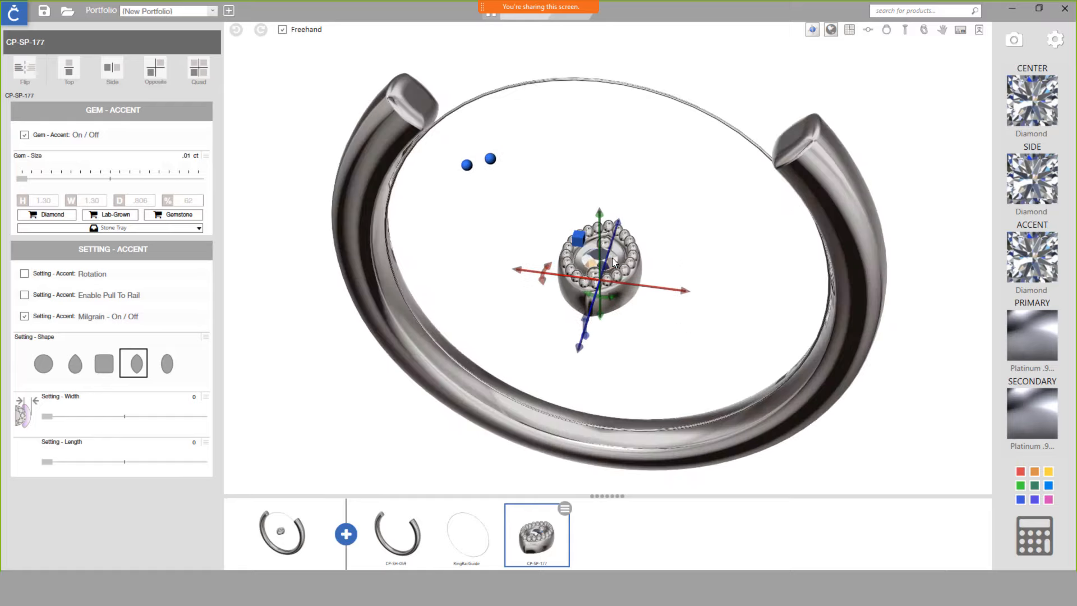
right_click_drag(611, 258, 633, 325)
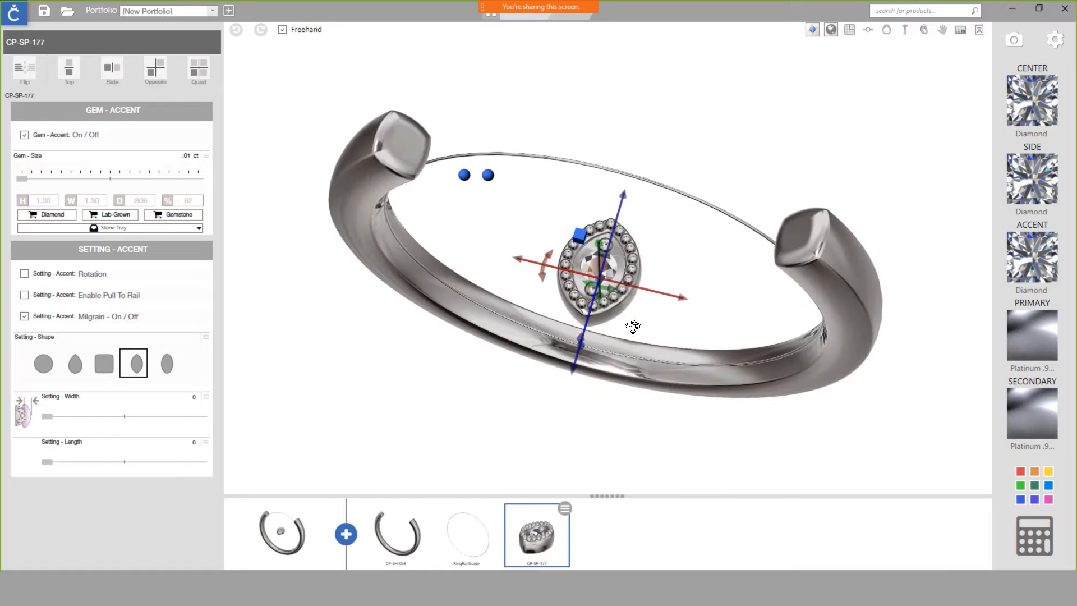
left_click(43, 360)
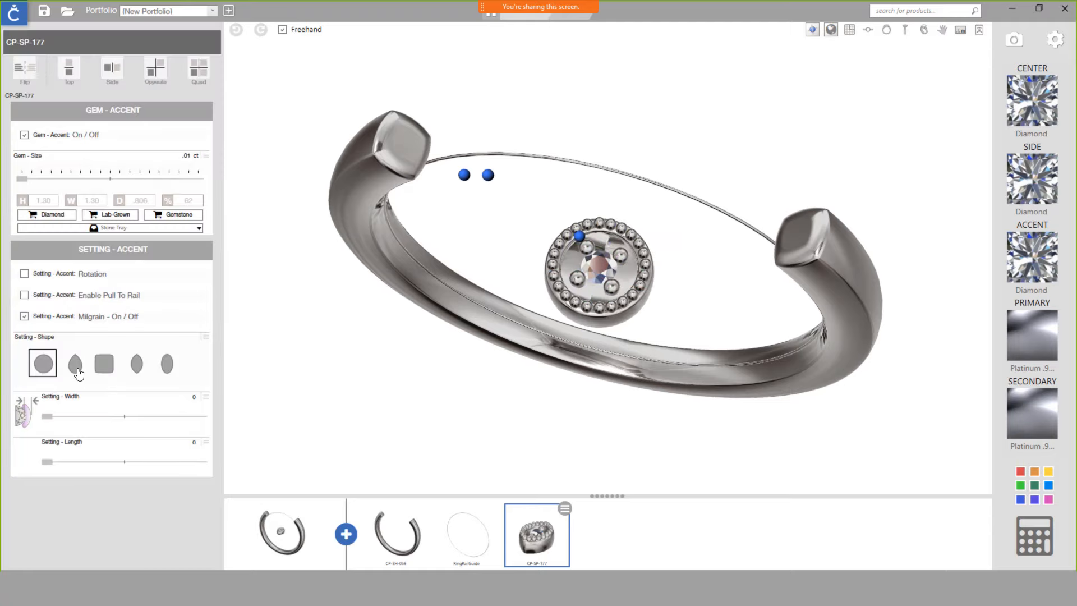
left_click(78, 370)
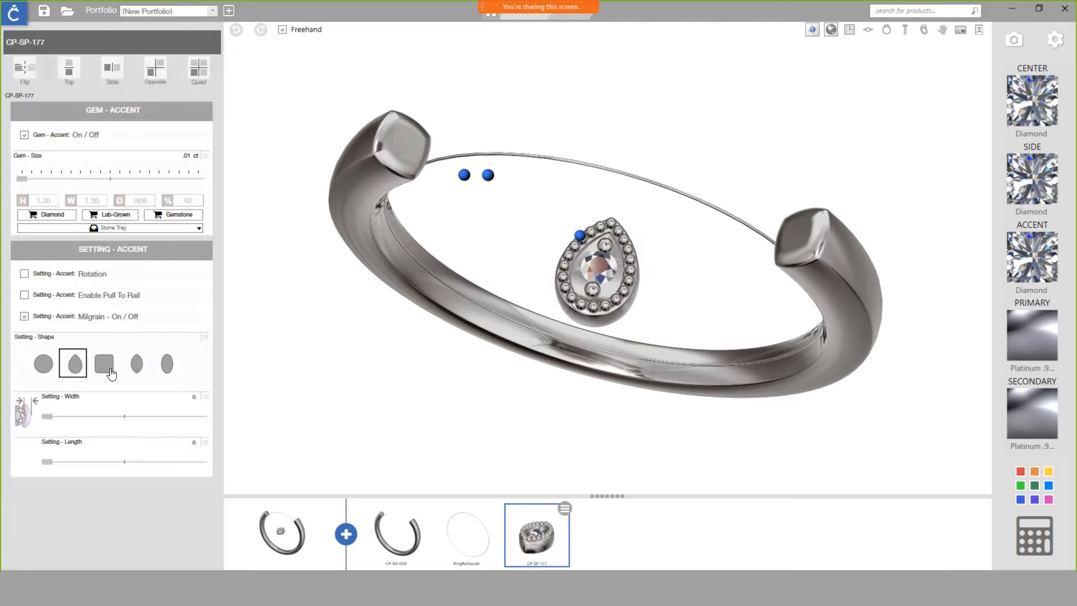
left_click(111, 373)
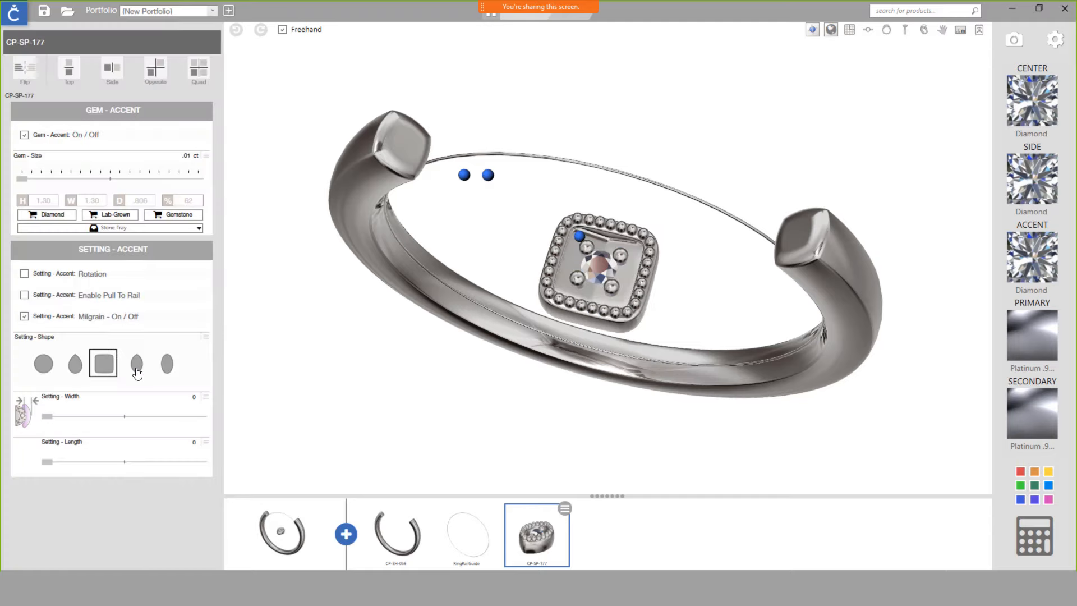
left_click(139, 373)
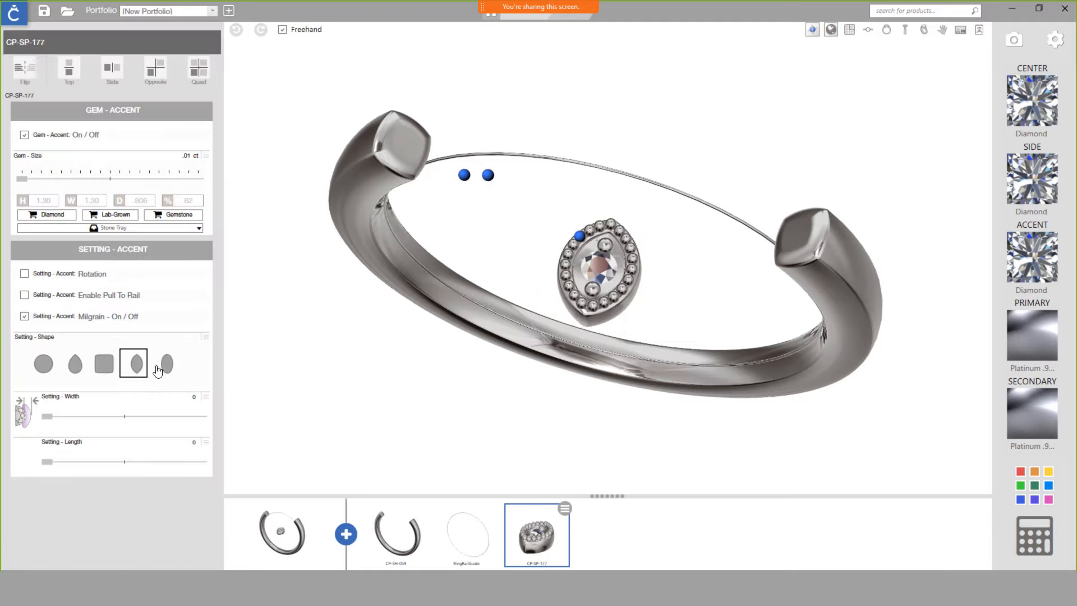
left_click(170, 374)
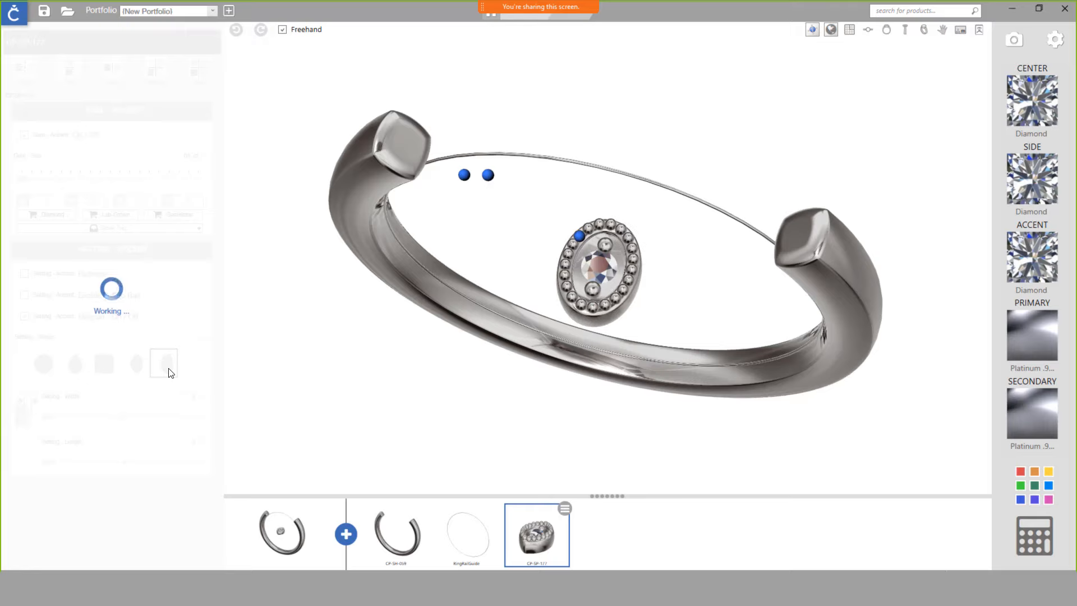
- Change the CP-SP-177 accent's setting to the marquise shape and enlarge its gem to 1.50 mm
left_click(135, 368)
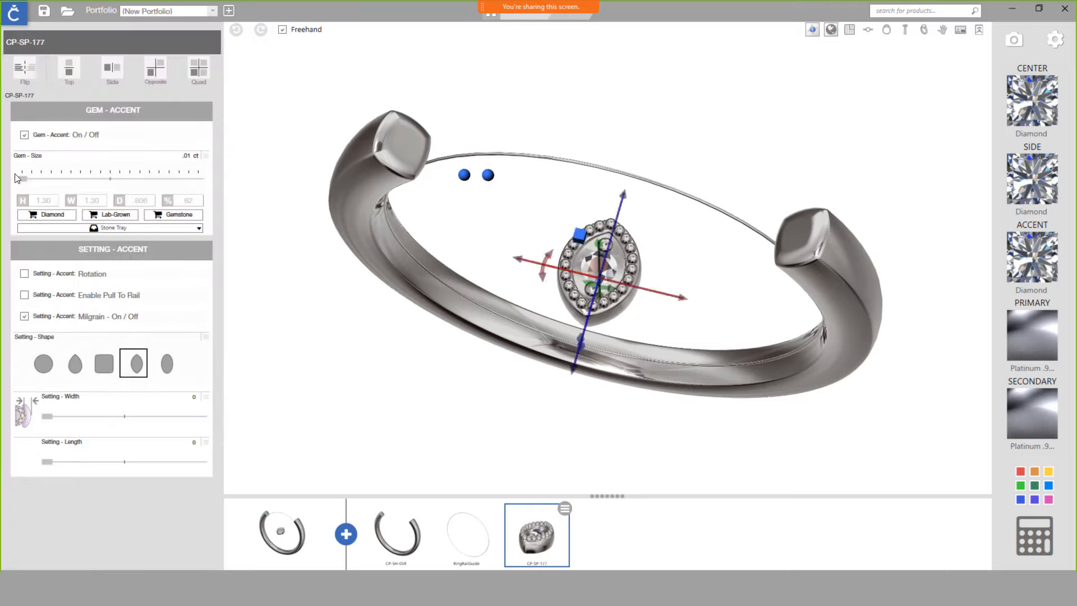
left_click_drag(30, 179, 48, 179)
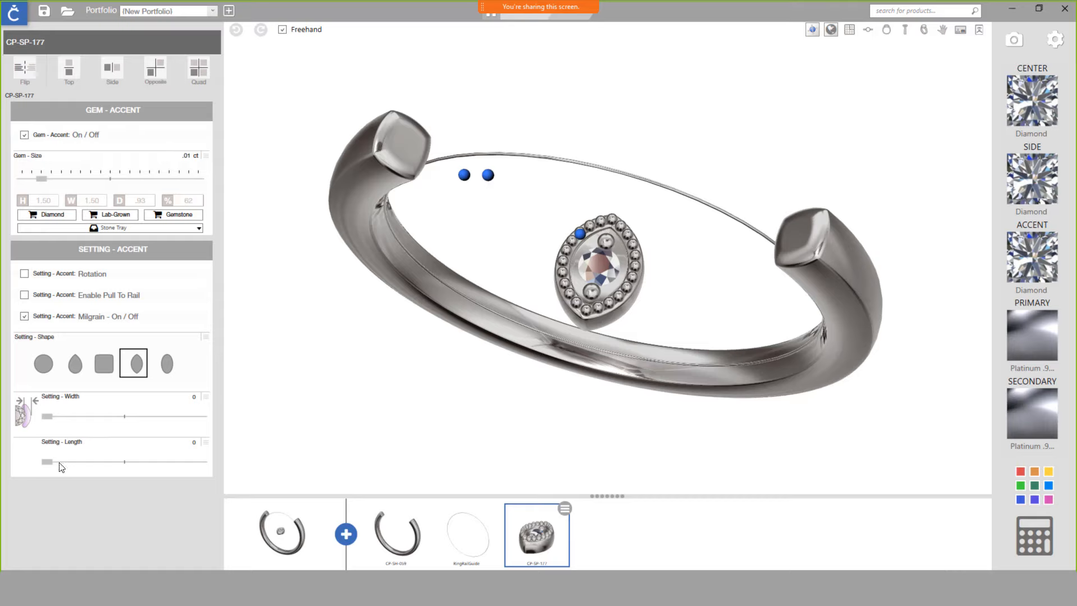
- Try different setting widths and lengths on the accent, ending with width 0 and length 0.35
left_click_drag(46, 461, 125, 462)
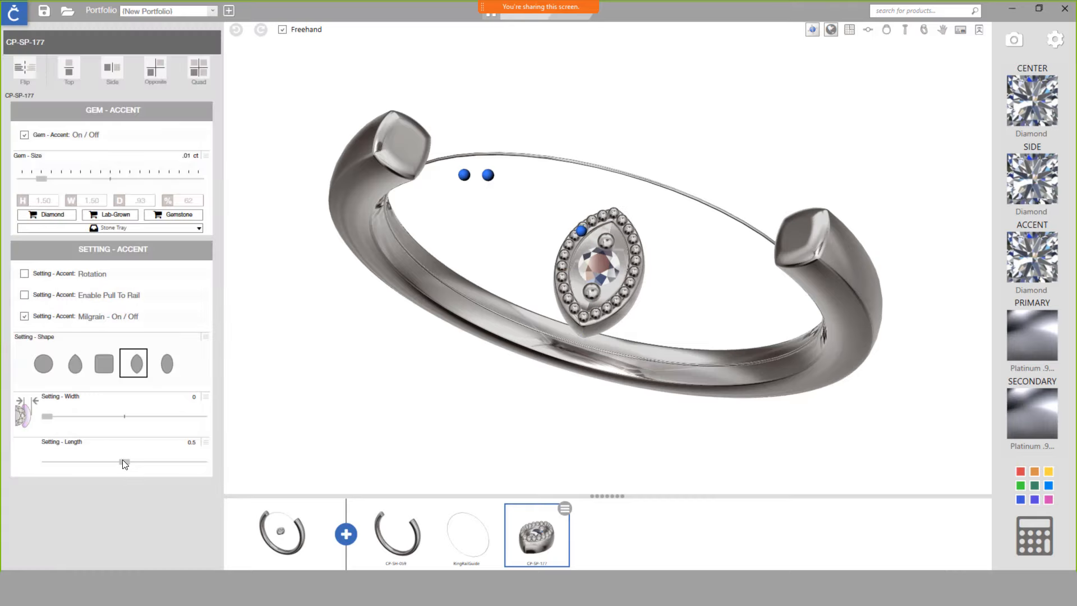
left_click_drag(125, 462, 88, 464)
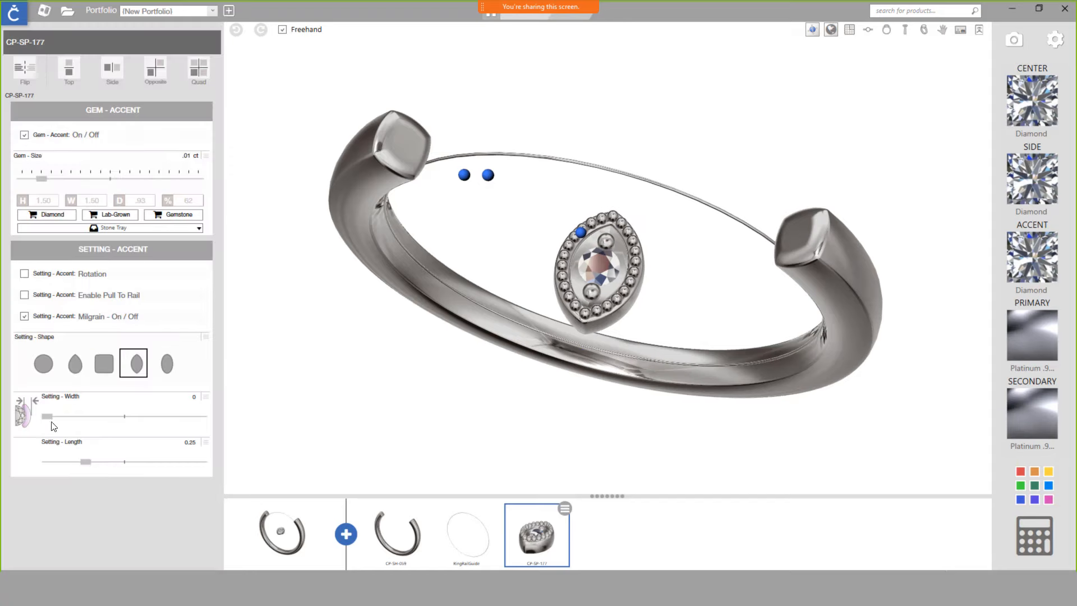
left_click_drag(48, 416, 81, 420)
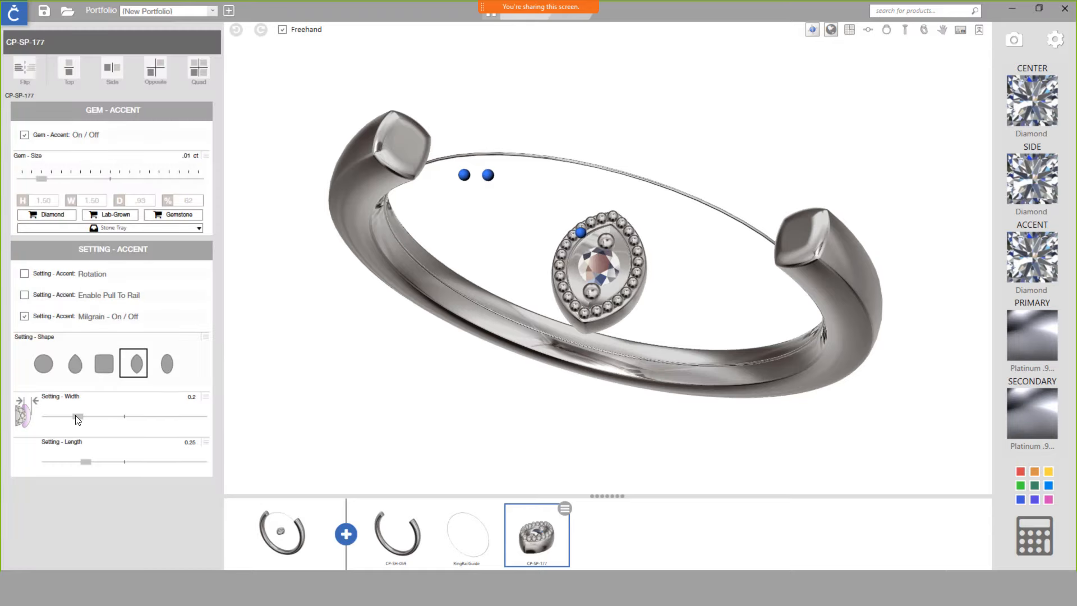
left_click_drag(78, 420, 31, 417)
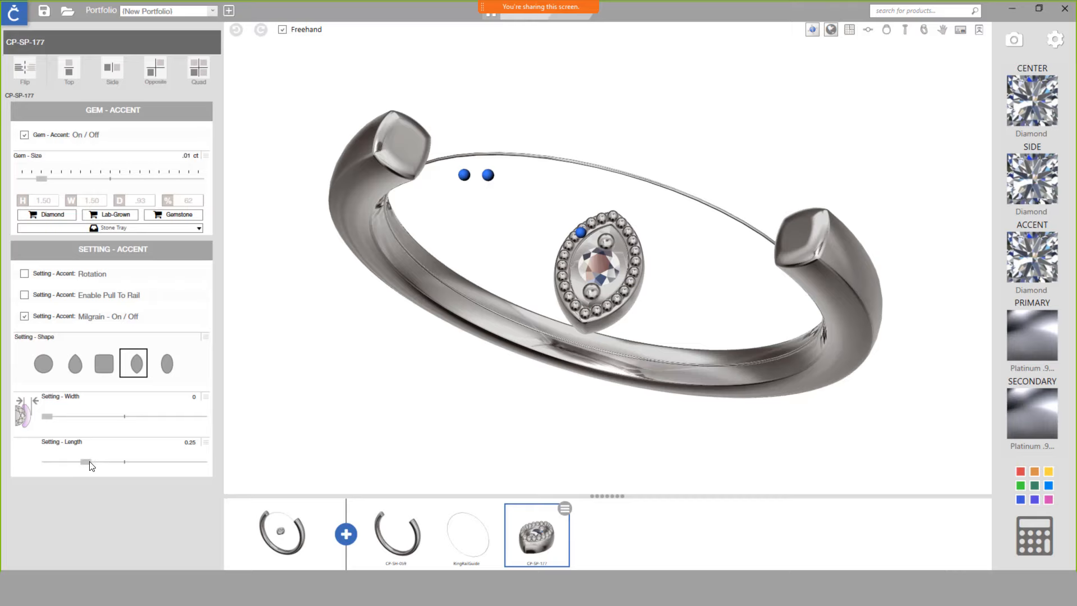
left_click_drag(91, 465, 99, 464)
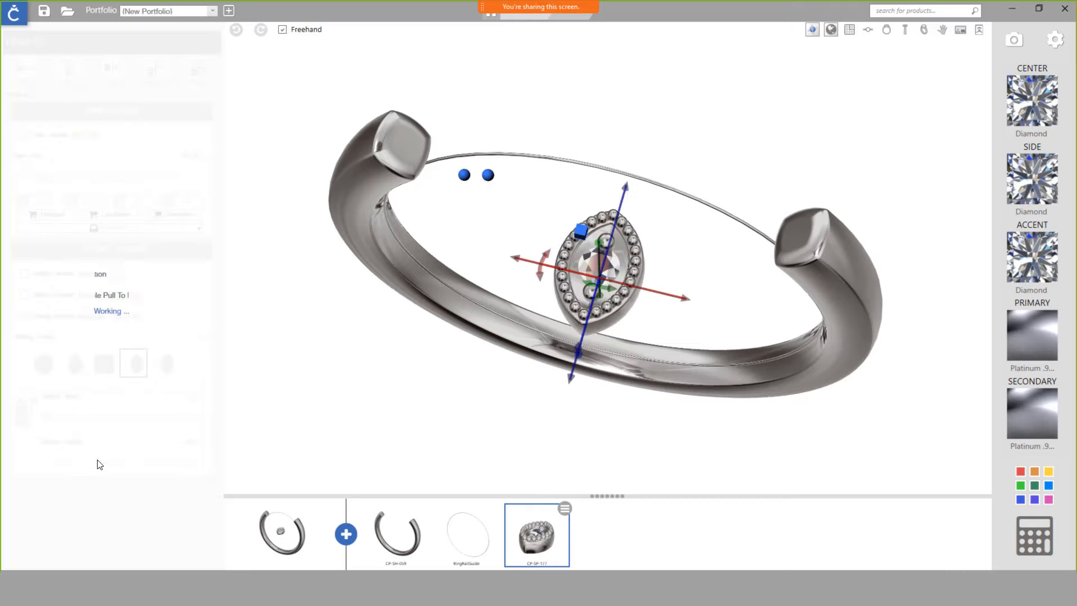
- Raise the accent from the ring's centre until its base sits at the top of the rail guide
left_click_drag(676, 297, 668, 248)
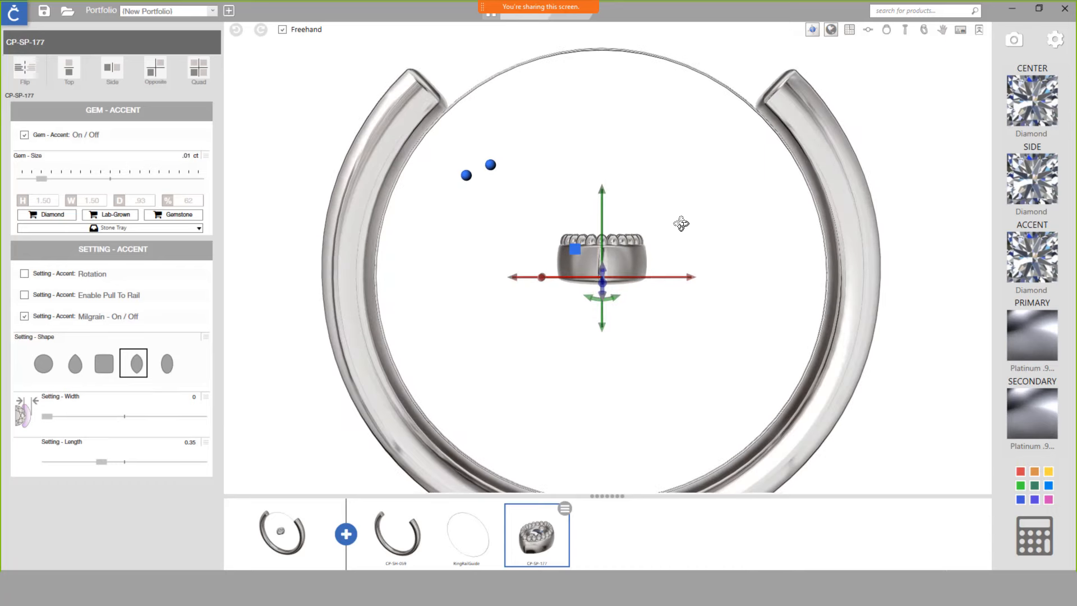
left_click_drag(603, 332, 593, 100)
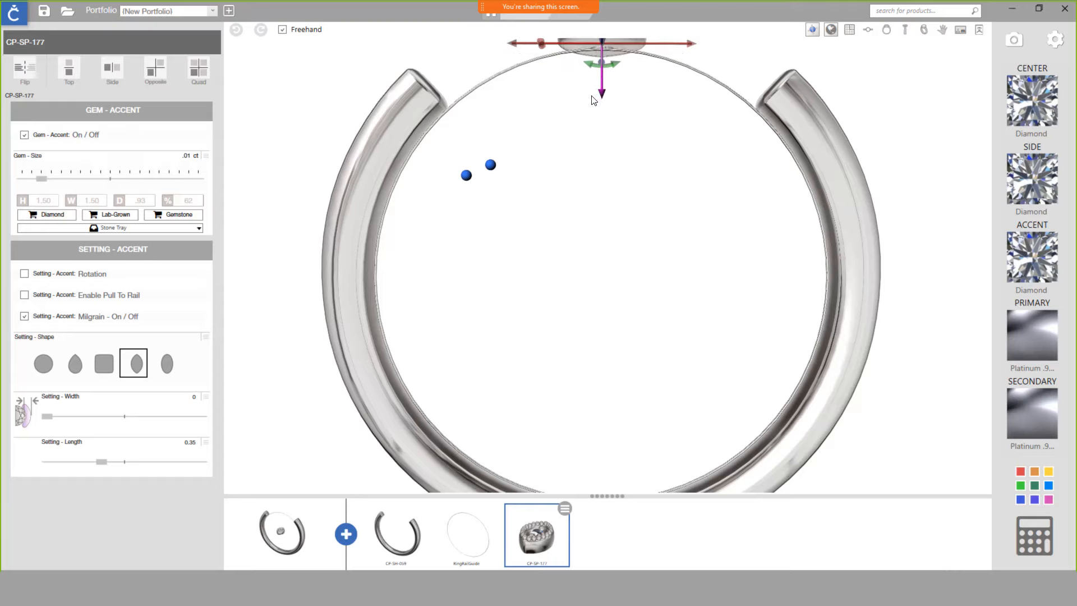
scroll(592, 112, "down", 4)
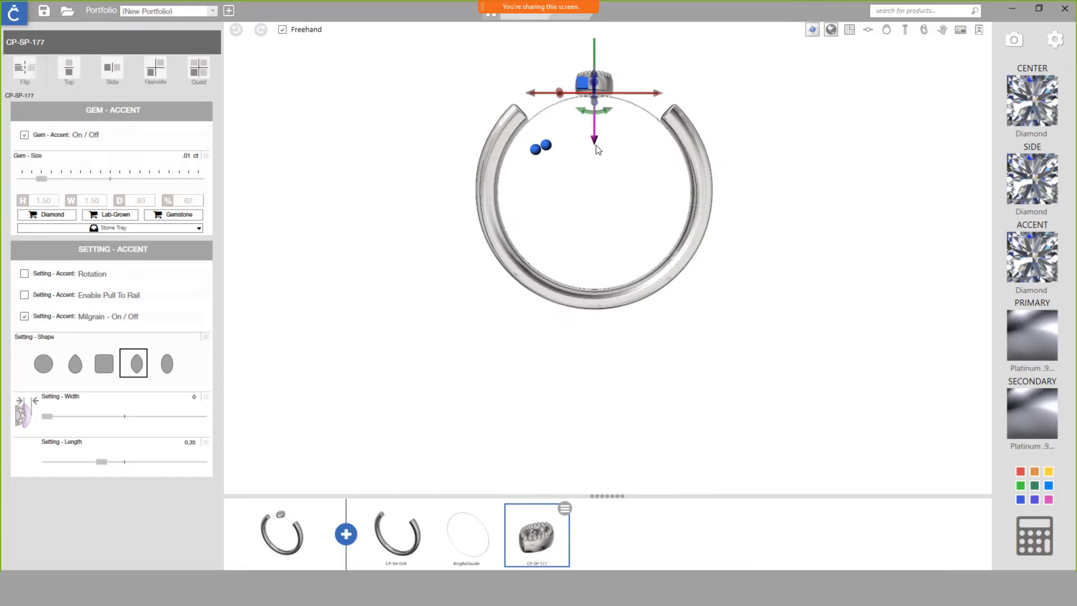
- Rotate the accent a quarter turn so its length follows the band, and move it sideways over one shank end
right_click_drag(595, 152, 627, 384, "shift")
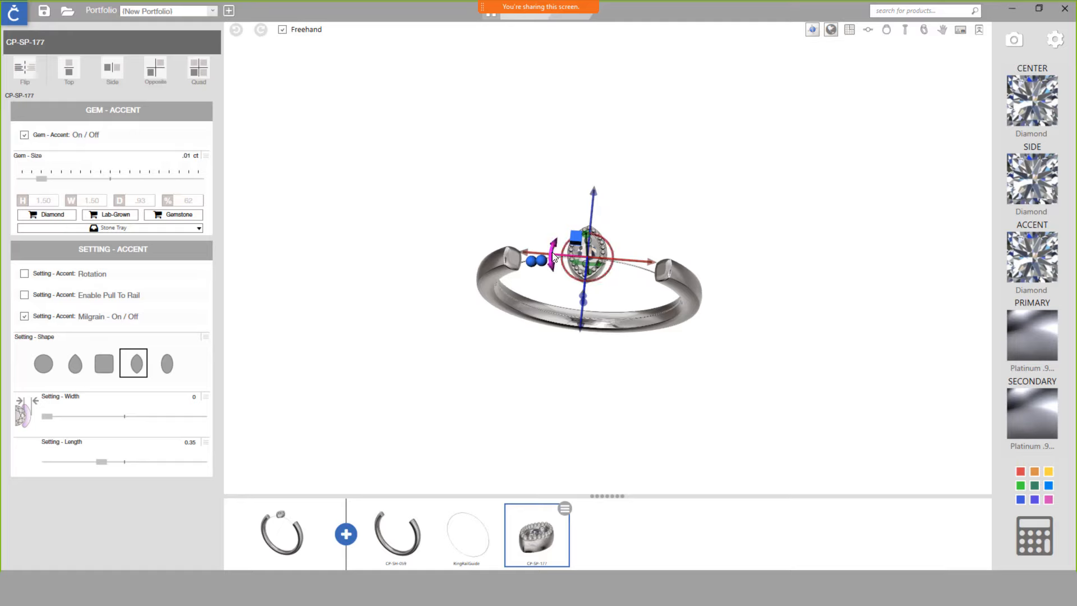
left_click_drag(560, 268, 577, 286)
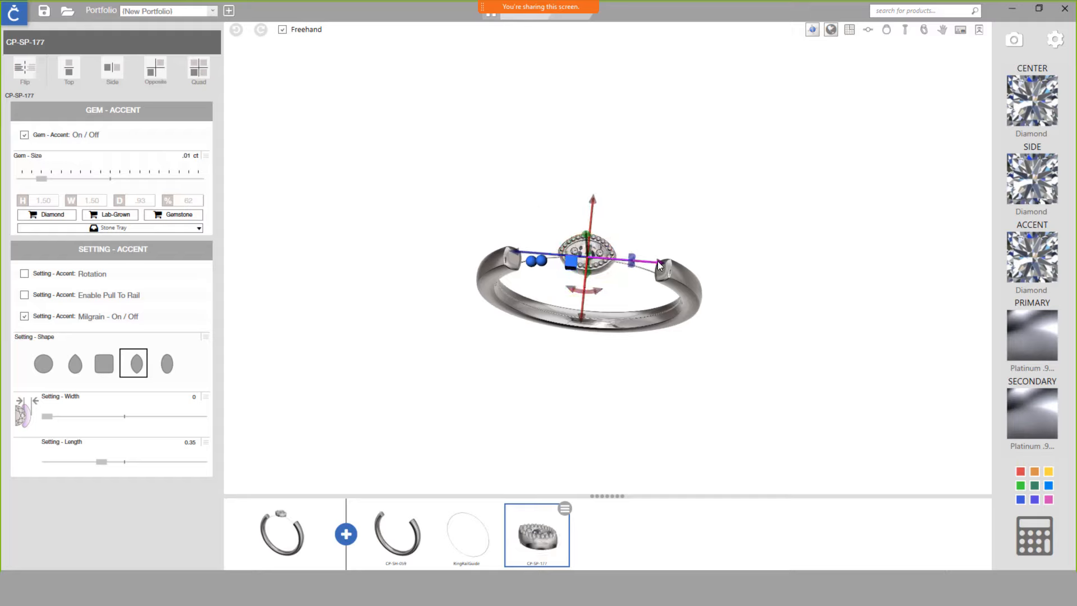
left_click_drag(658, 261, 734, 267)
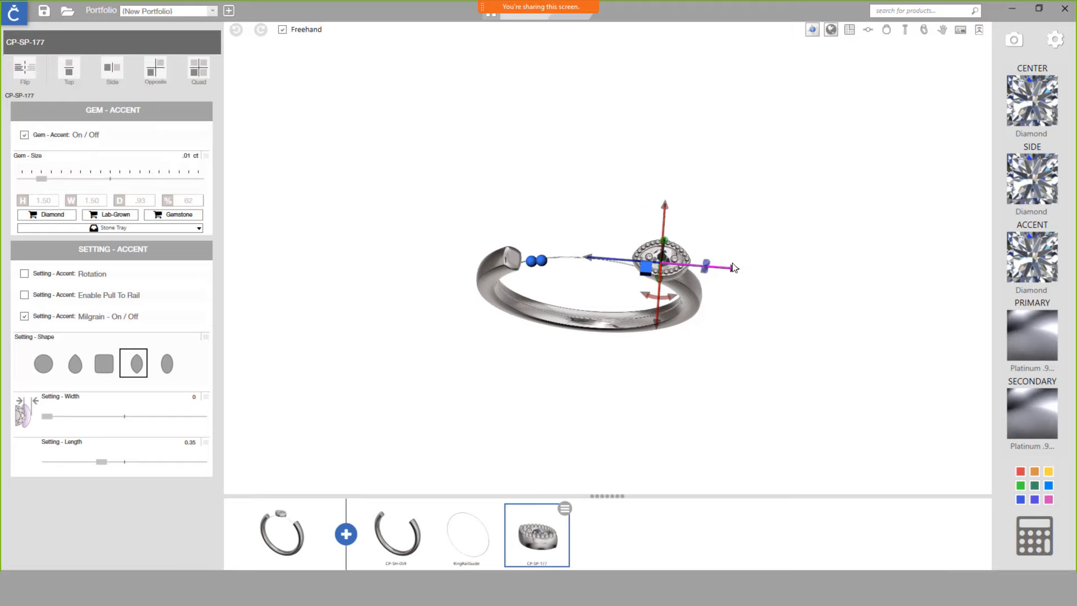
right_click_drag(672, 301, 673, 180)
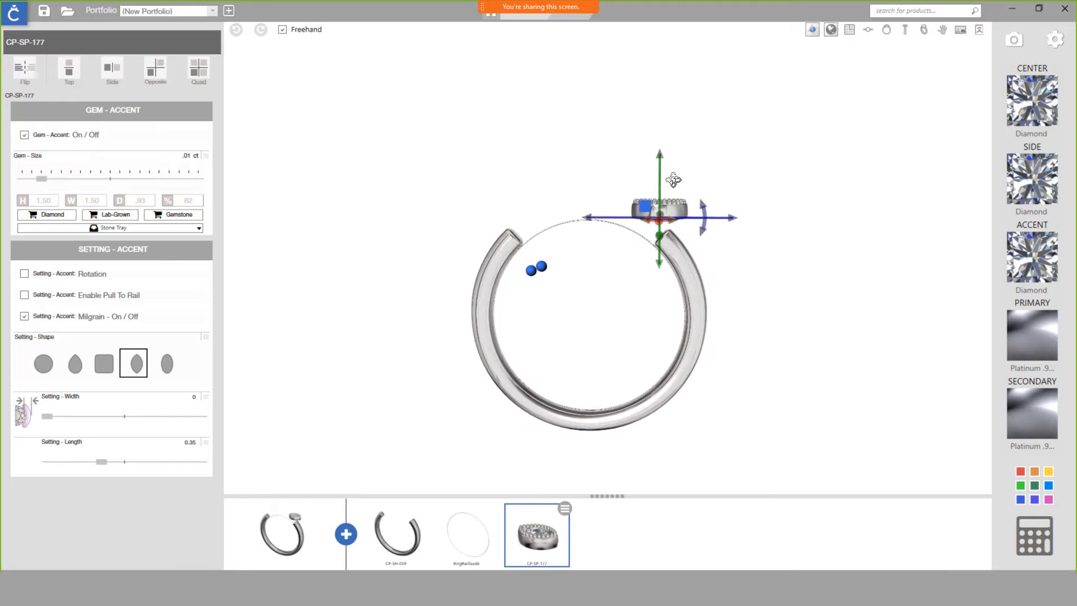
- Tilt the accent to match the slope of the shank end and lower it onto the shank tip
left_click_drag(705, 221, 689, 252)
right_click_drag(690, 253, 402, 289)
left_click_drag(510, 185, 521, 193)
right_click_drag(587, 290, 572, 260)
scroll(562, 218, "up", 5)
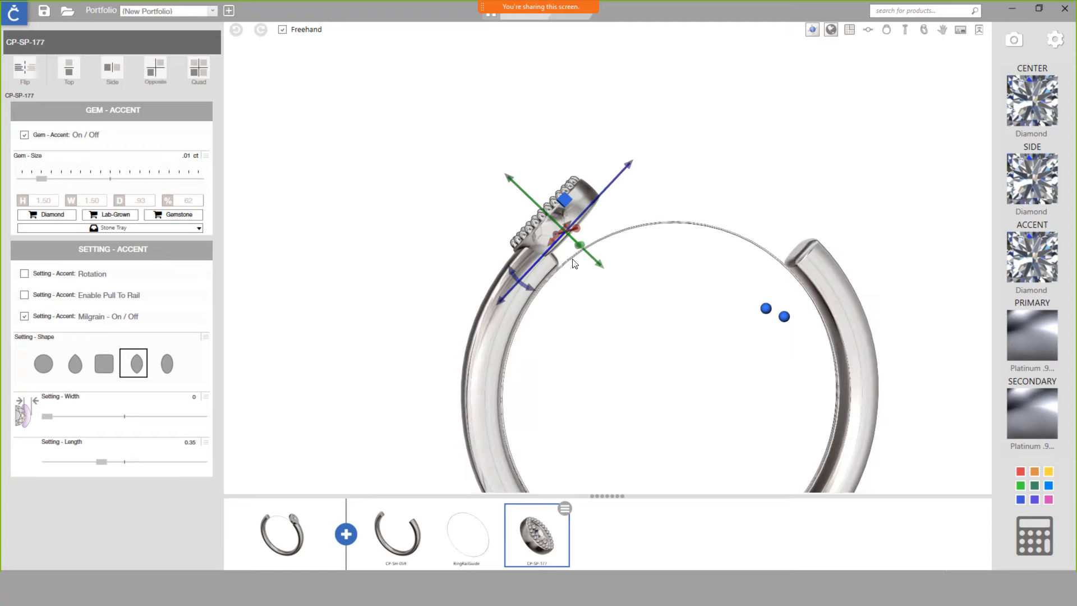
left_click_drag(509, 172, 517, 180)
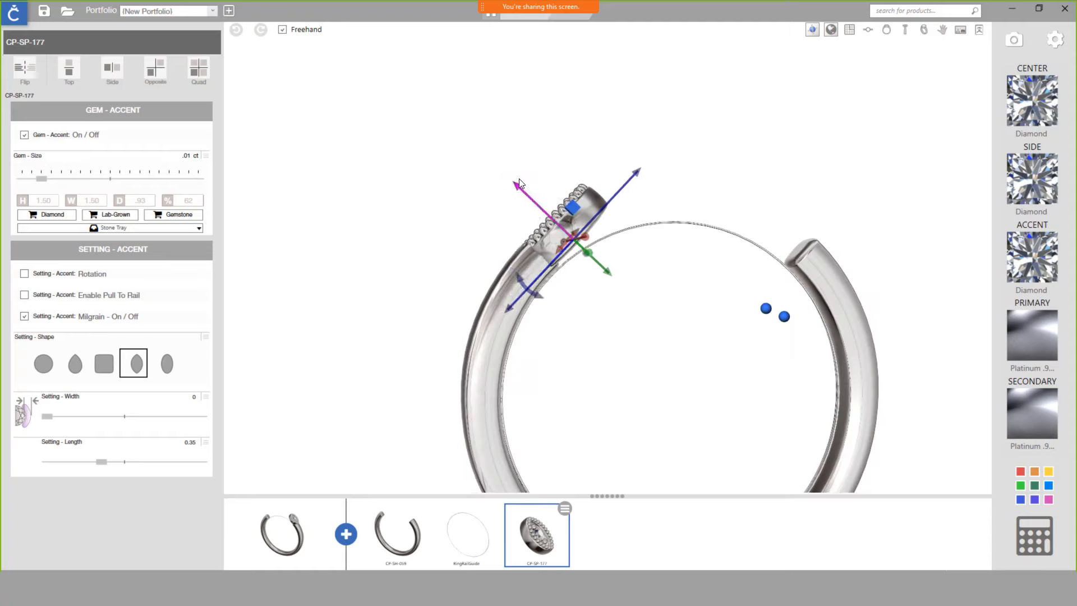
left_click(272, 326)
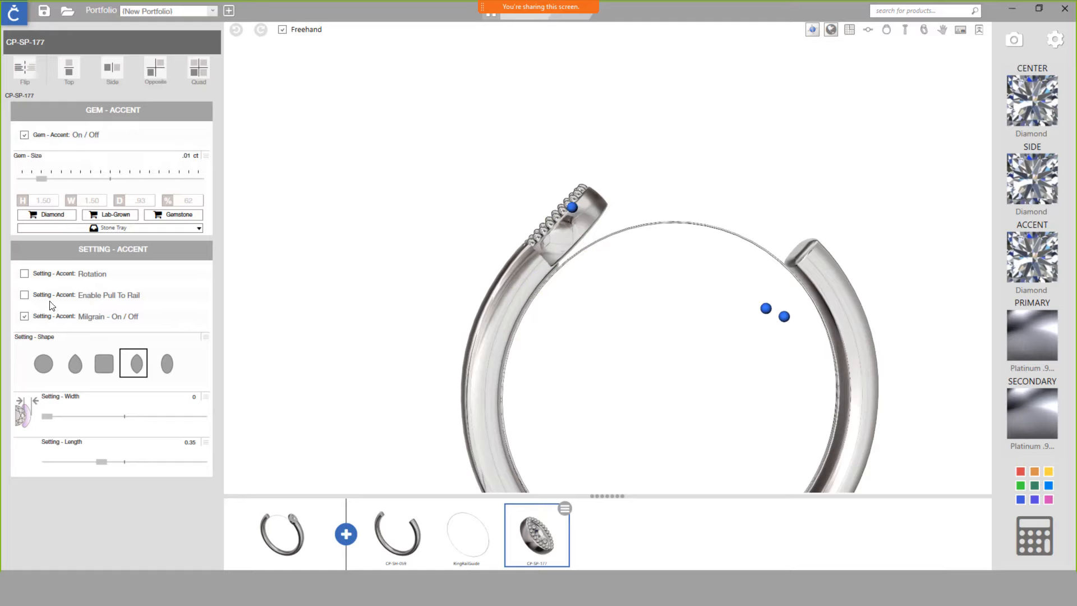
- Try the accent's Enable Pull To Rail option on and off
left_click(25, 295)
left_click(24, 295)
left_click(25, 295)
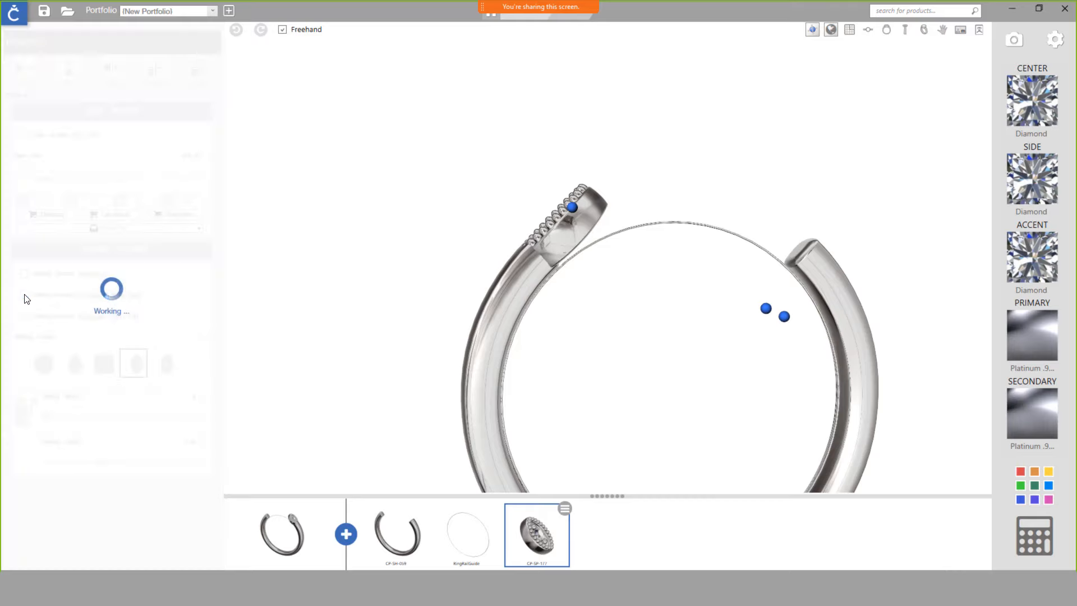
right_click_drag(607, 266, 503, 365)
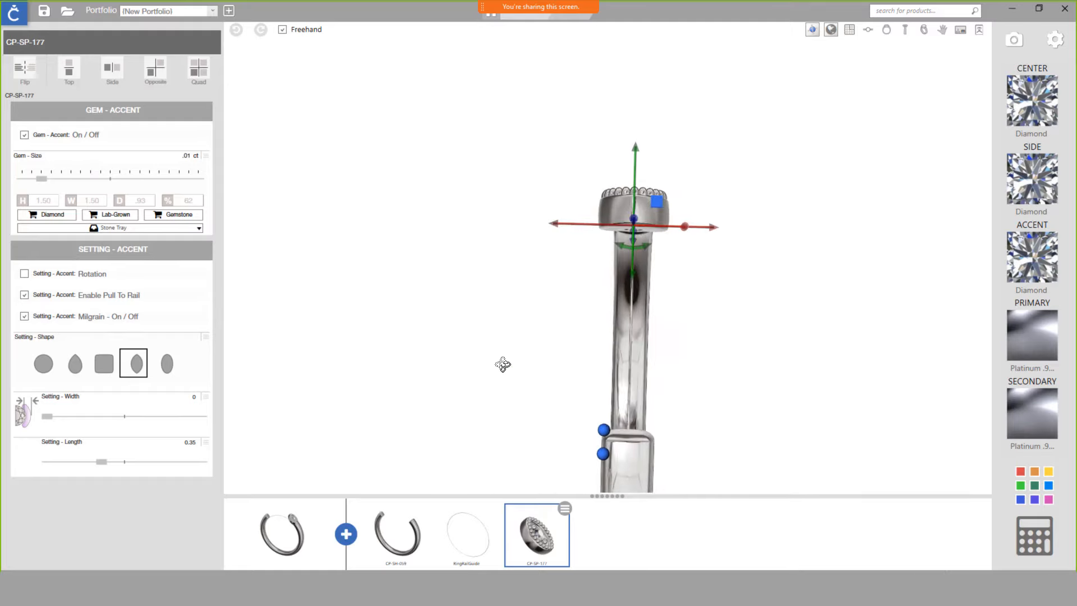
left_click(25, 295)
left_click(25, 296)
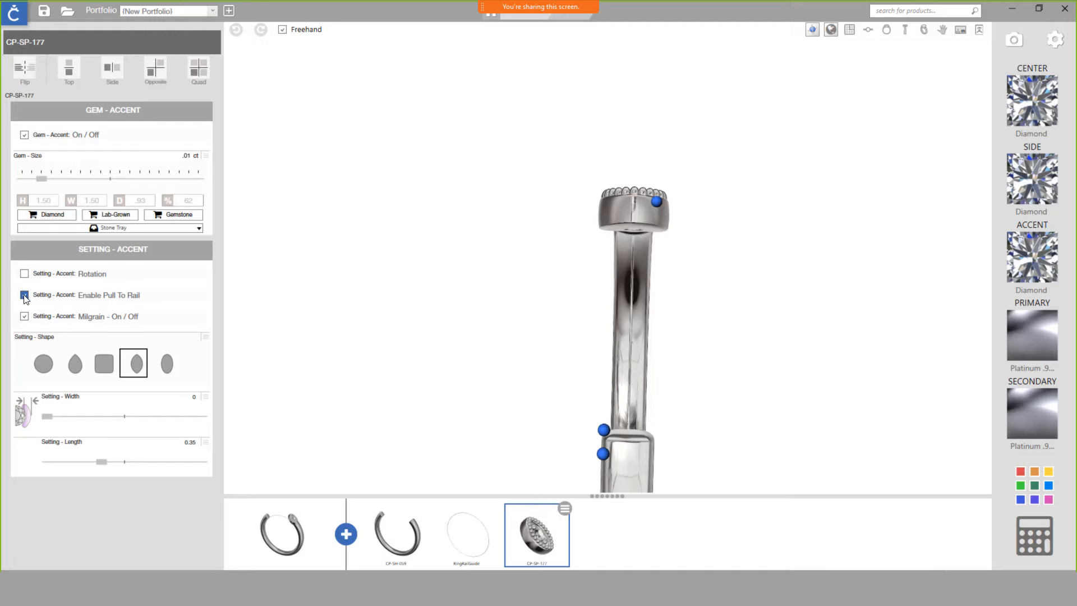
left_click(25, 295)
- Tilt the accent flatter along the rail curve and move it inward to meet the guide at the shank end
left_click_drag(598, 285, 737, 226)
scroll(555, 230, "up", 3)
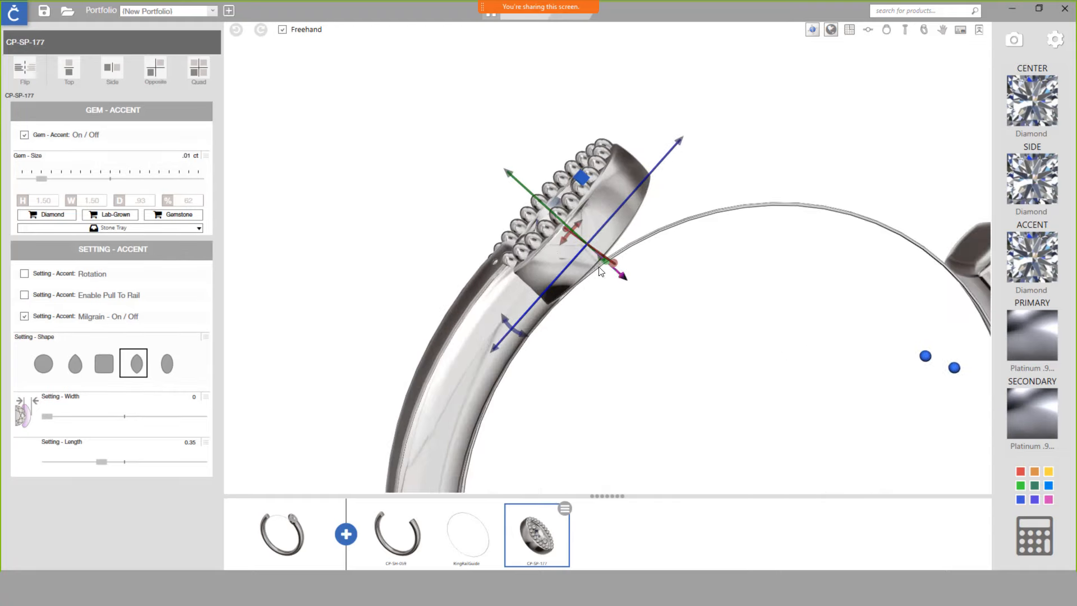
left_click_drag(513, 324, 498, 309)
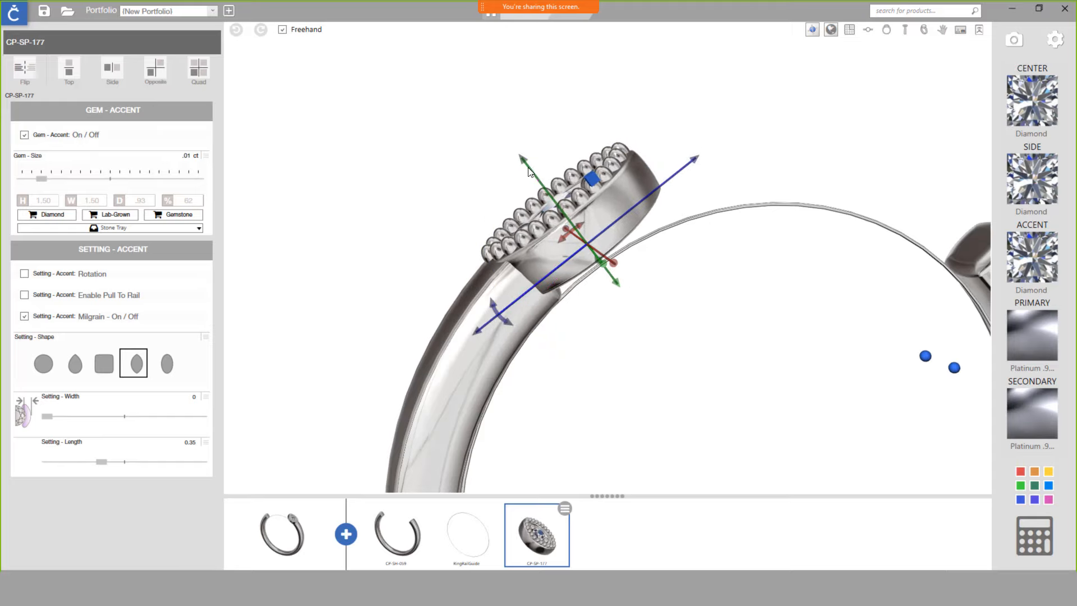
left_click_drag(525, 158, 532, 170)
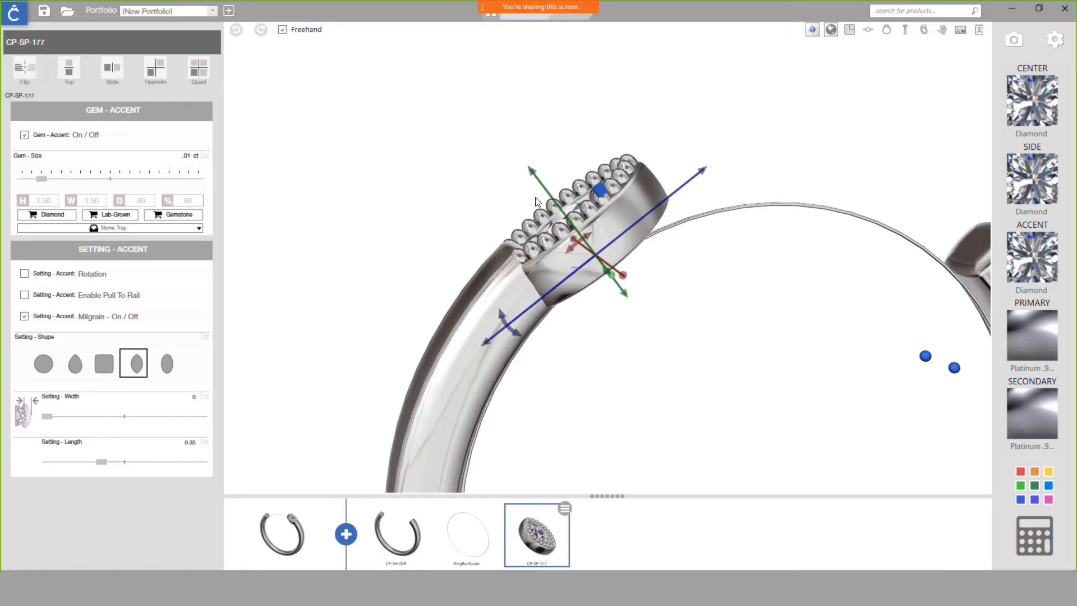
right_click_drag(504, 274, 810, 271)
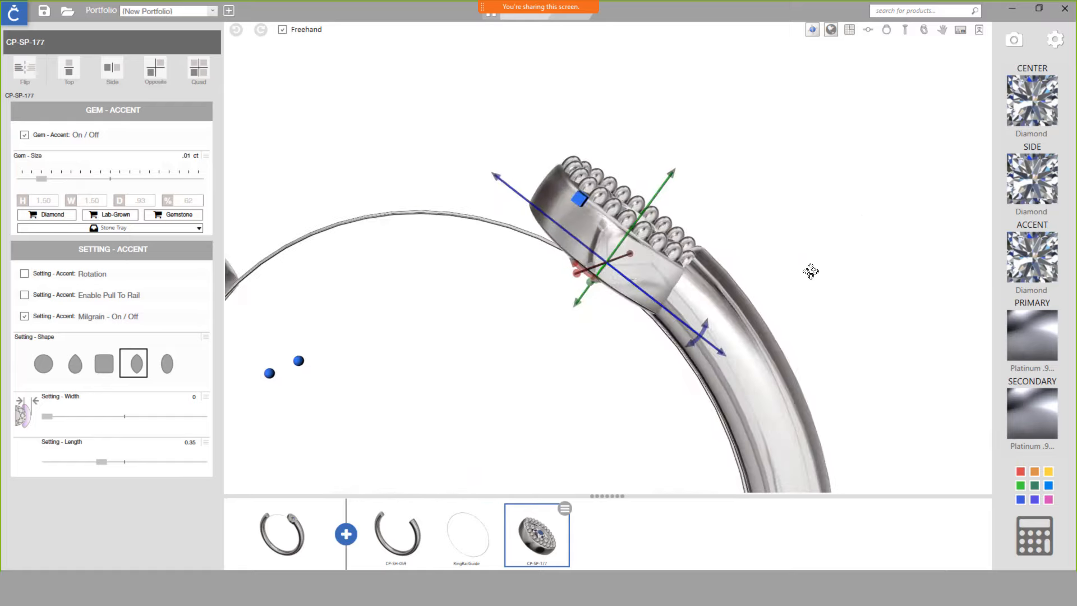
- Reduce the shank's top thickness to 1.5
left_click(410, 541)
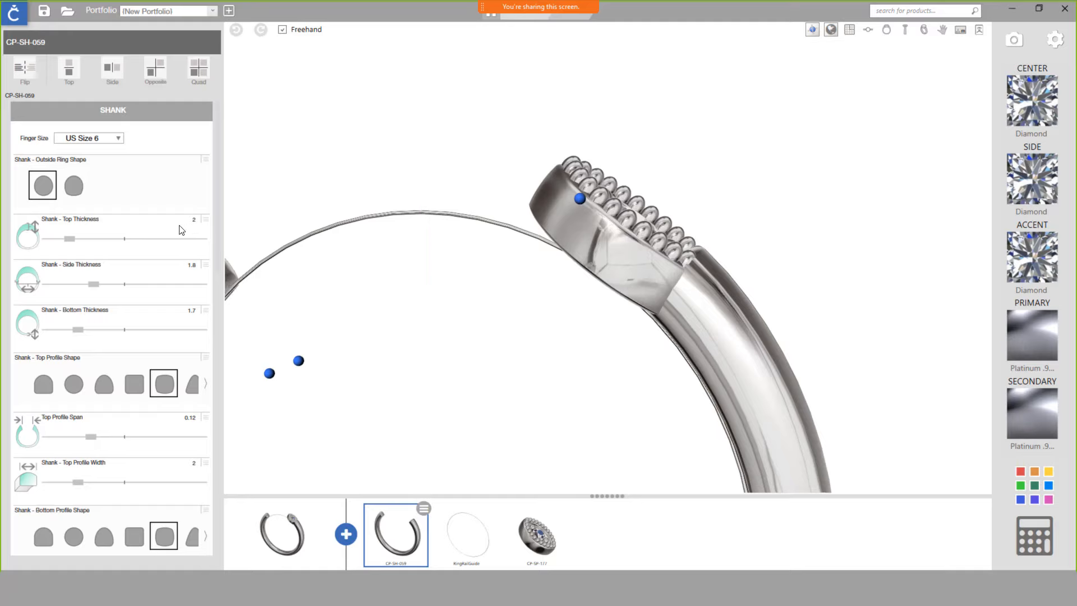
left_click_drag(69, 239, 20, 242)
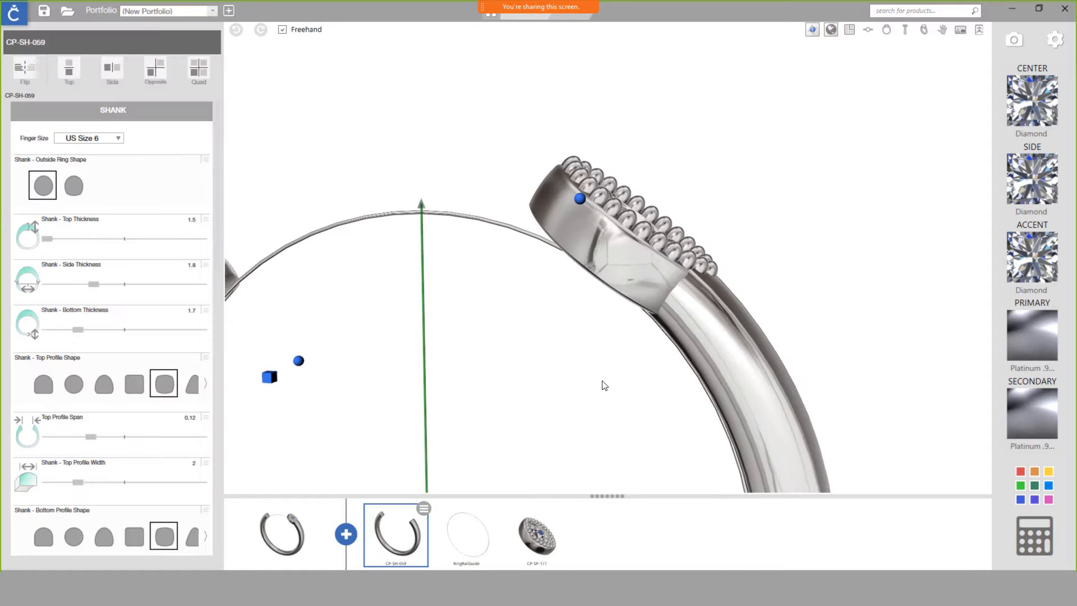
left_click_drag(644, 372, 336, 375)
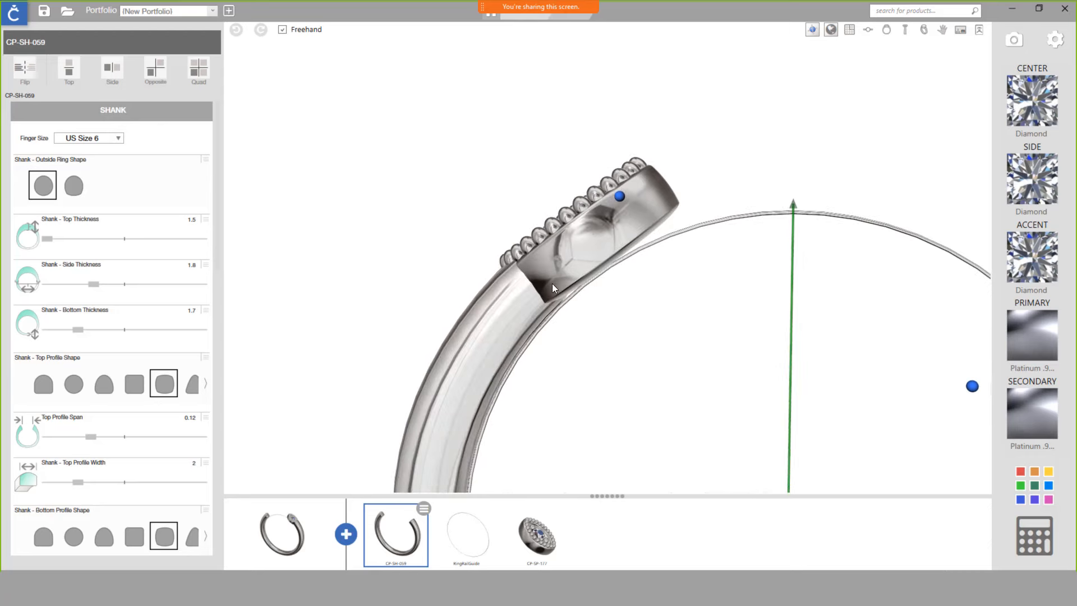
- Fine-tune the accent's height and tilt so its base rests on the rail guide and joins the thinned shank end
left_click(620, 198)
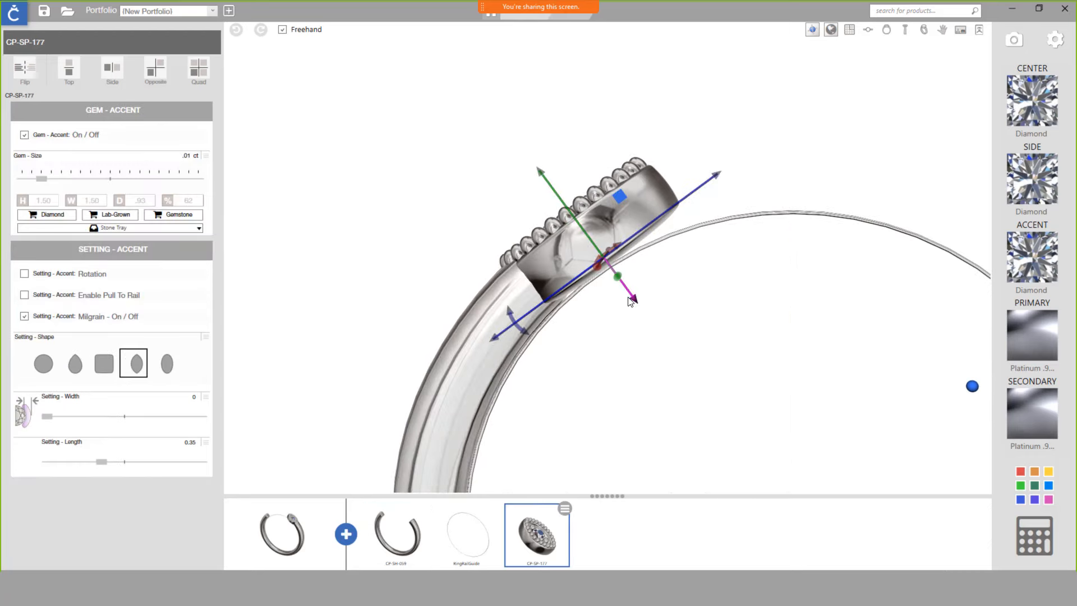
left_click_drag(636, 300, 630, 297)
mouse_move(535, 310)
right_mouse_down()
mouse_move(616, 359)
mouse_move(680, 363)
mouse_move(605, 338)
mouse_move(527, 283)
right_mouse_up()
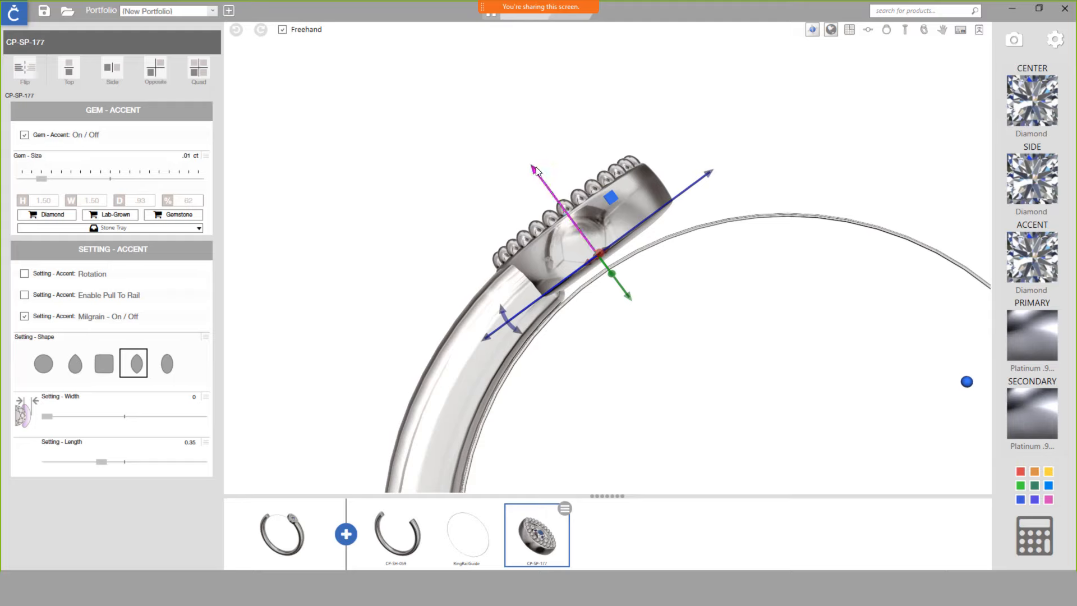
left_click_drag(536, 167, 539, 170)
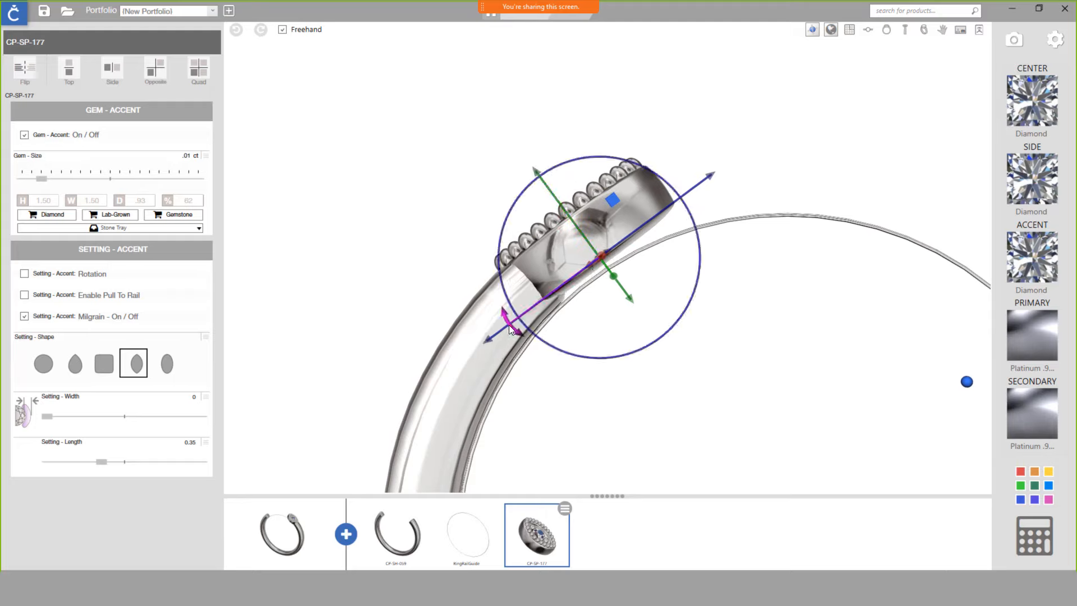
left_click_drag(509, 325, 519, 296)
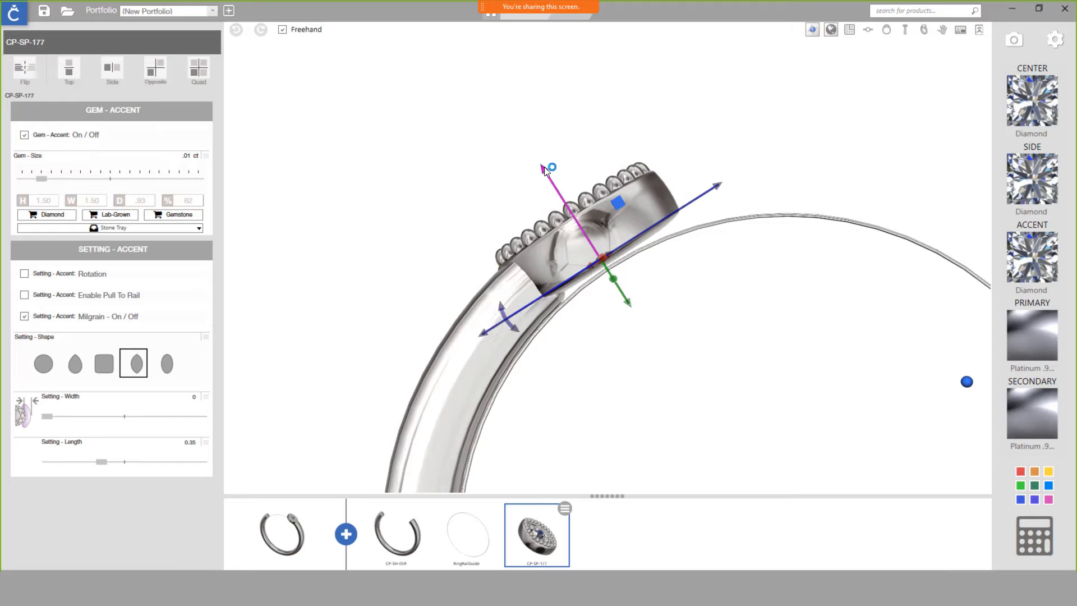
left_click_drag(545, 171, 544, 175)
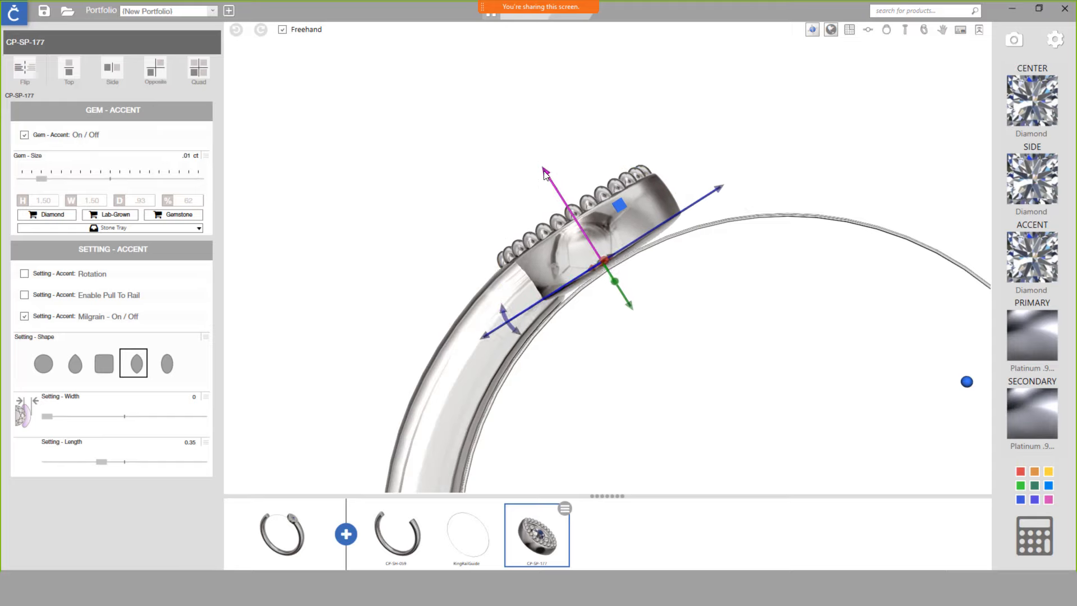
left_click_drag(599, 276, 577, 285)
right_click_drag(576, 284, 630, 342)
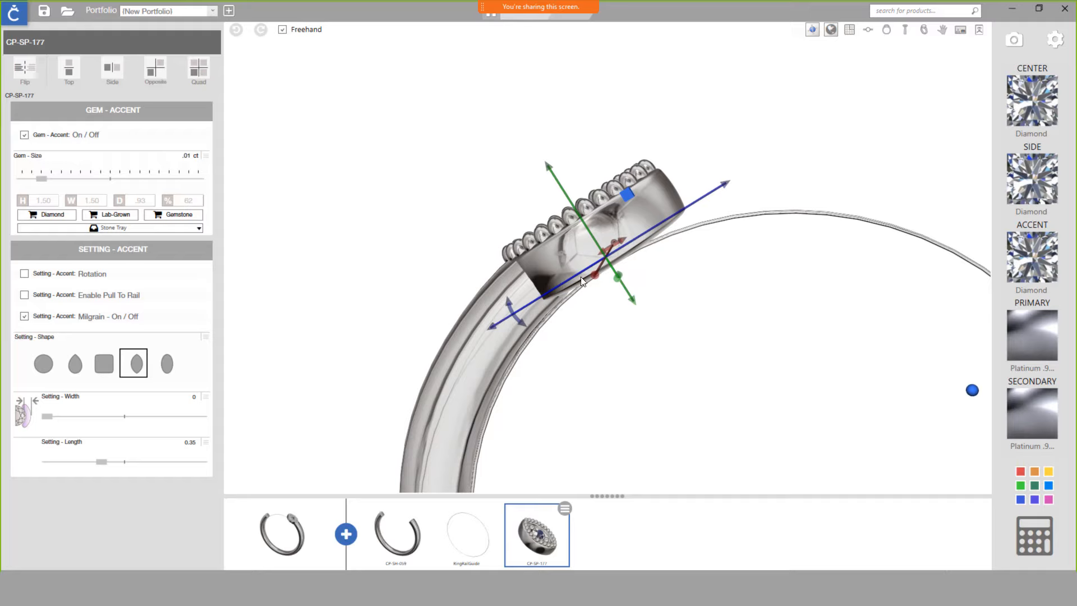
scroll(677, 228, "down", 4)
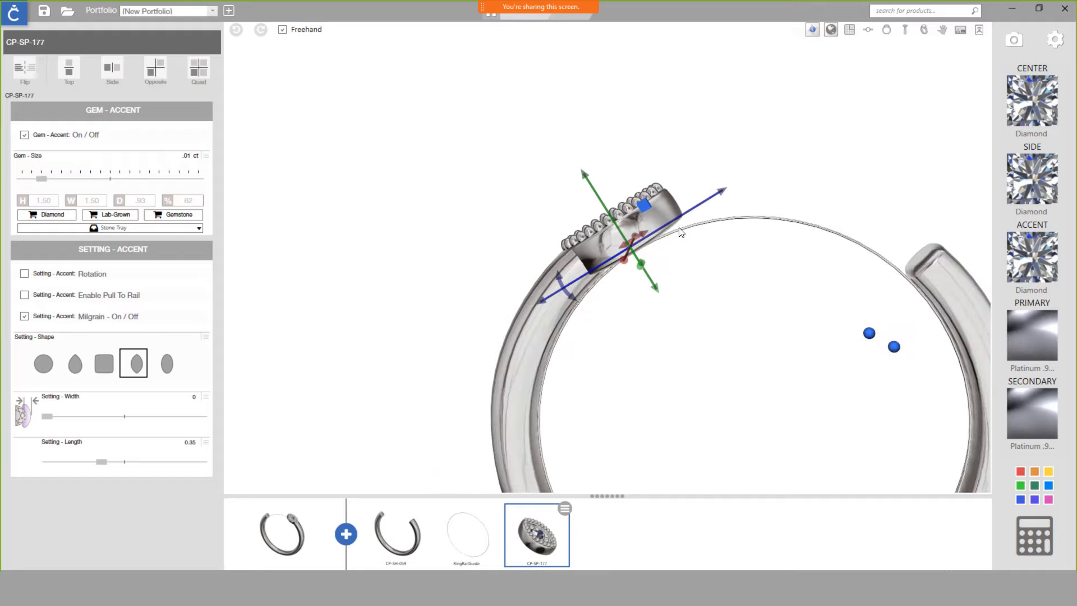
scroll(709, 220, "down", 3)
right_click_drag(708, 256, 728, 354)
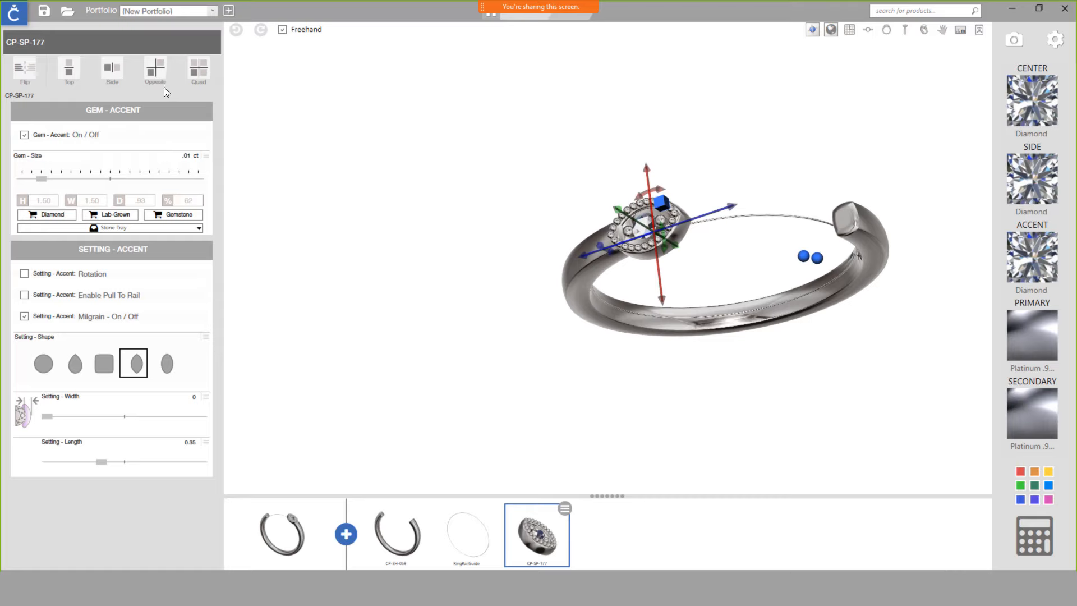
- Mirror the marquise accent side to side onto the opposite shank end and duplicate the mirrored pair
left_click(109, 68)
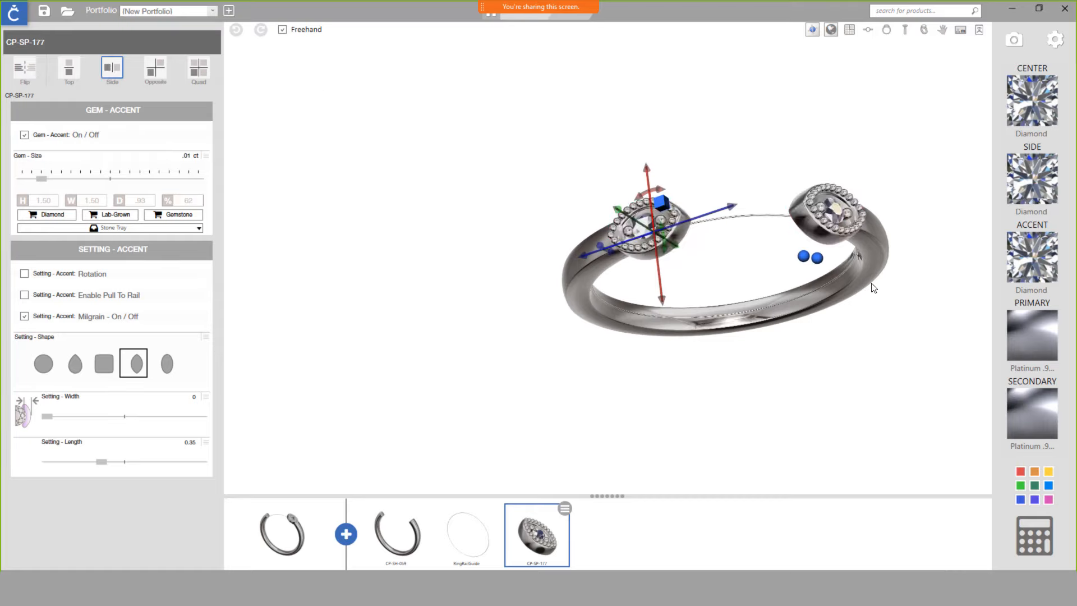
right_click_drag(841, 264, 689, 307)
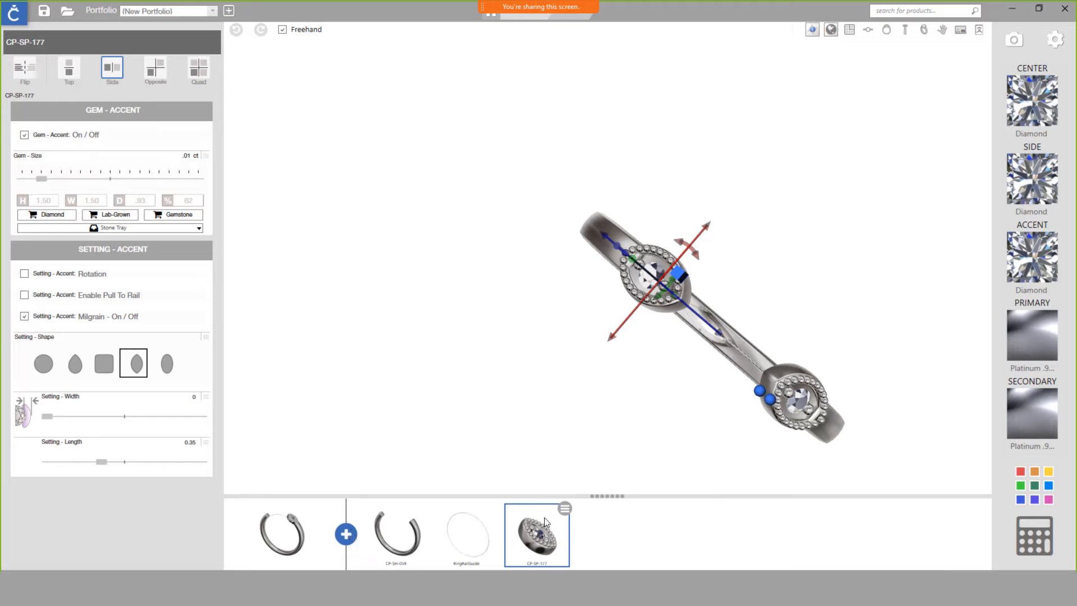
left_click(565, 509)
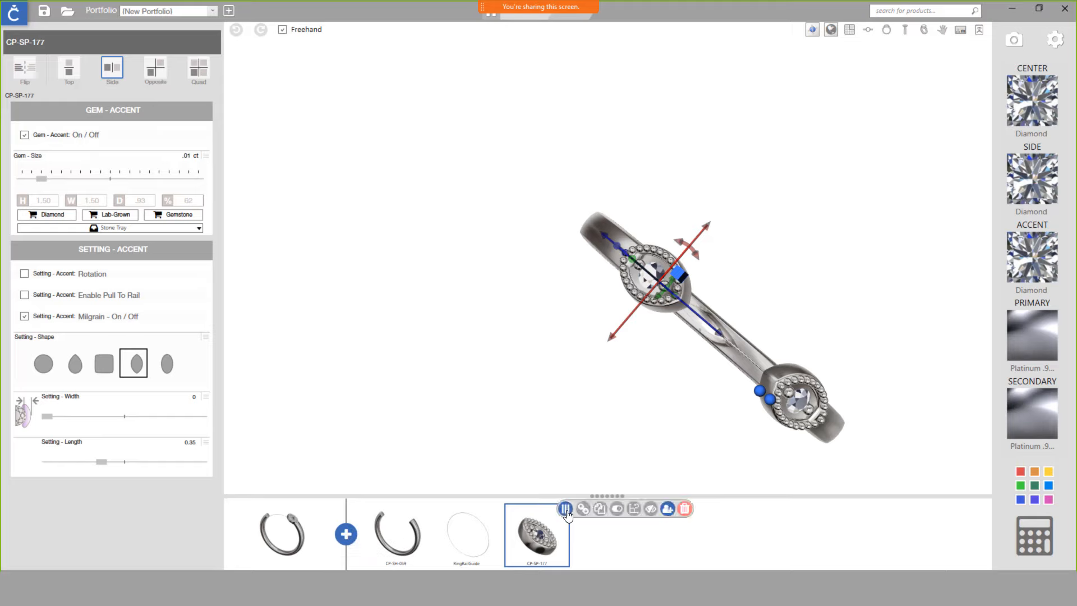
left_click(600, 511)
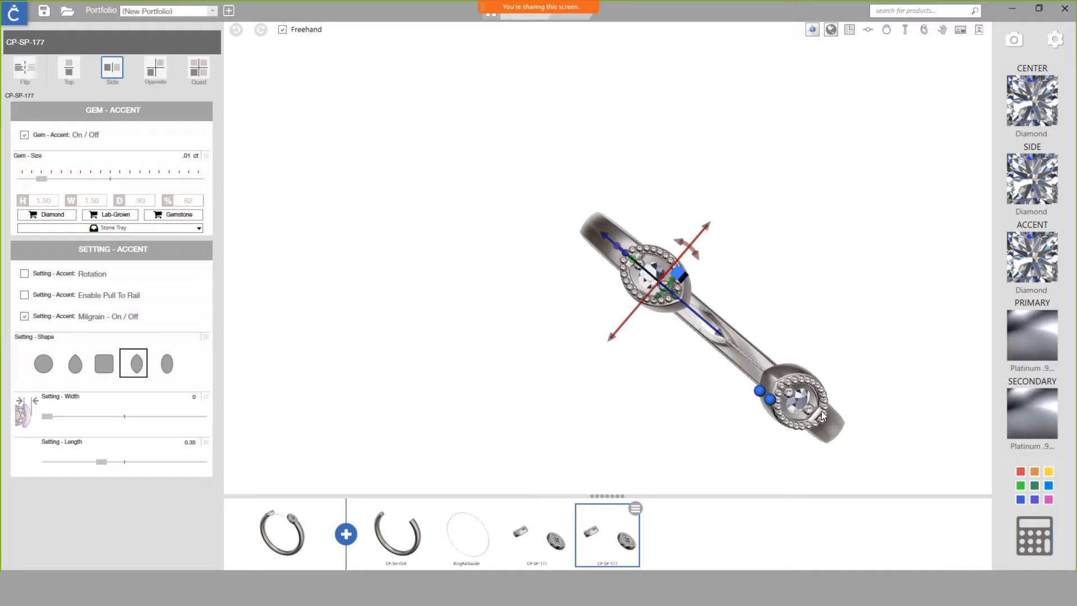
- Move the duplicate accent pair inward along the rail and off to one edge, rotating it to fan out from the first accents
left_click_drag(663, 381, 737, 238)
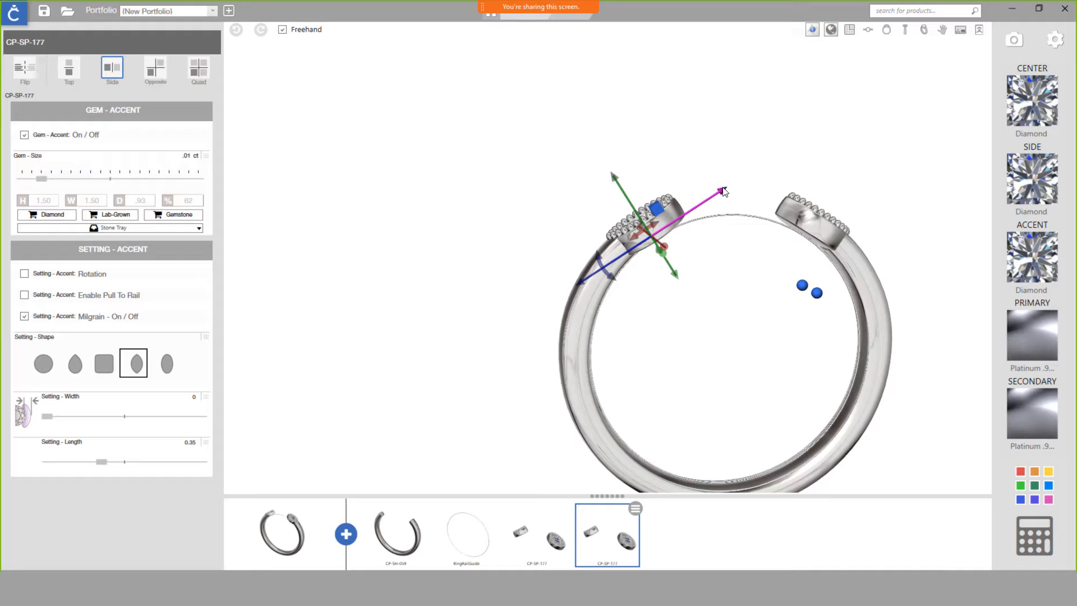
left_click_drag(724, 192, 767, 172)
left_click_drag(748, 207, 968, 299)
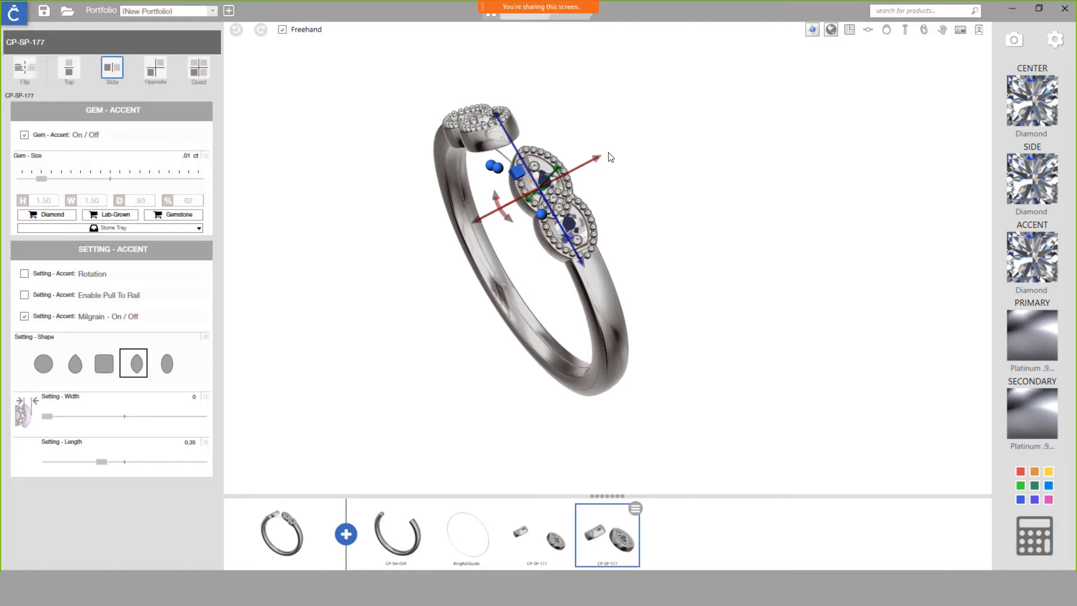
left_click_drag(601, 158, 569, 165)
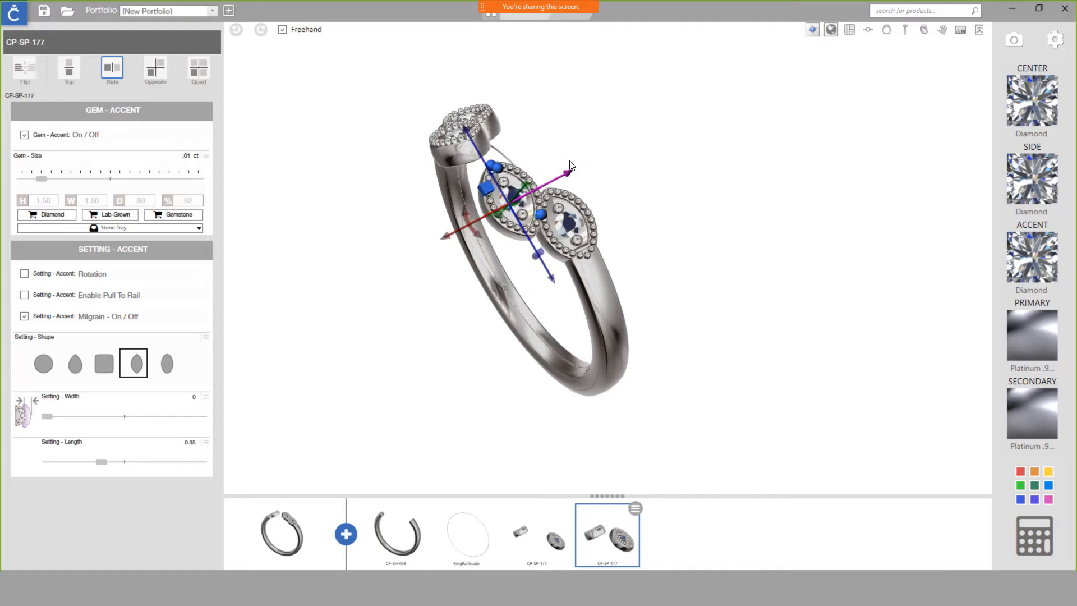
left_click_drag(469, 227, 466, 203)
left_click_drag(689, 263, 491, 317)
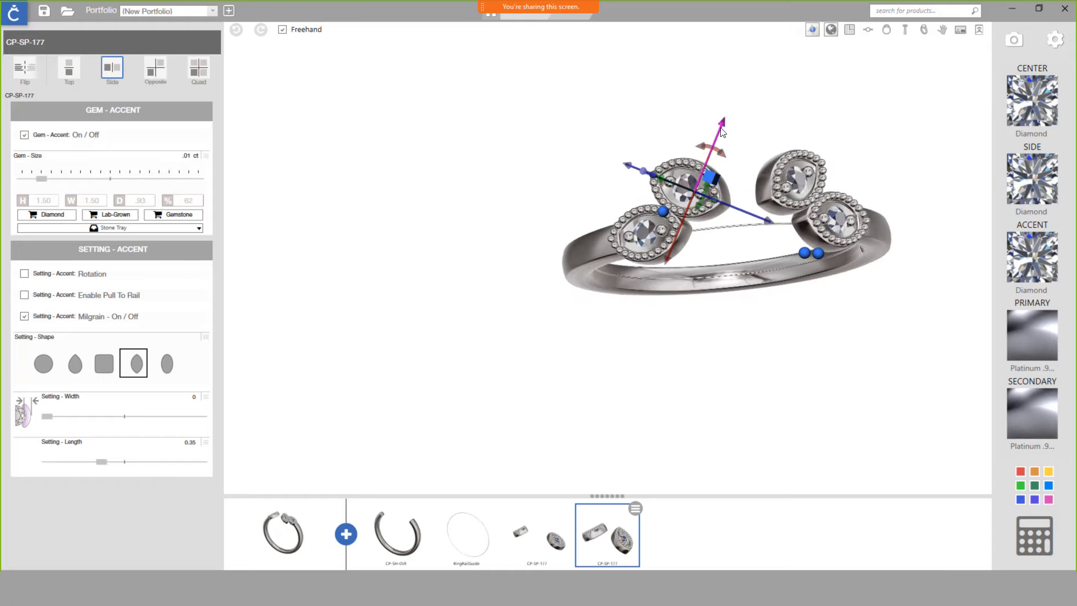
- Nudge the duplicate accents closer to the first accents and slightly inward so their milgrain borders meet
left_click_drag(727, 118, 719, 127)
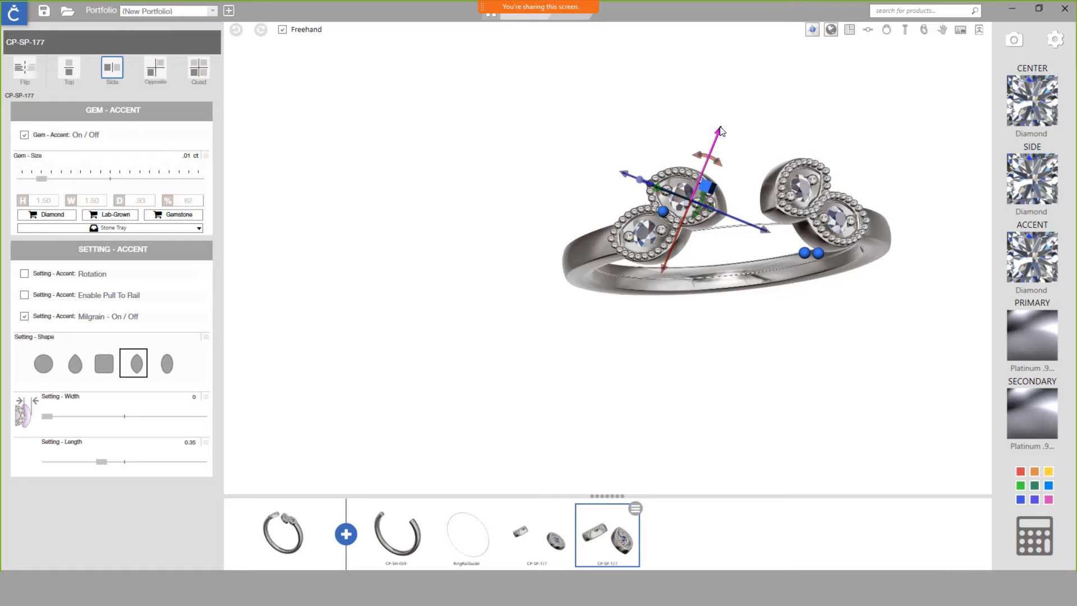
scroll(698, 182, "up", 3)
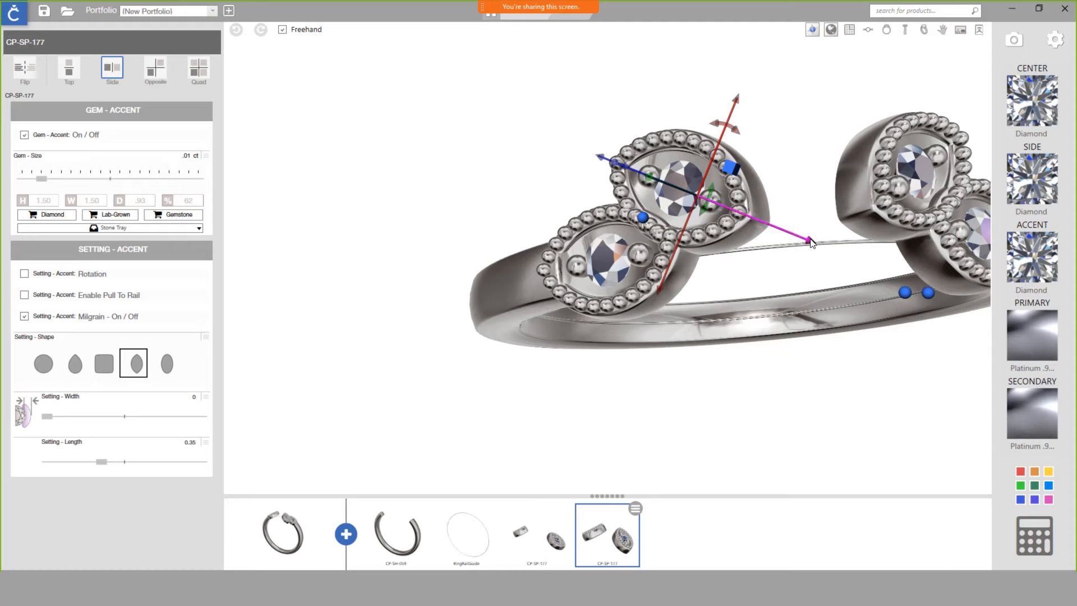
left_click_drag(811, 242, 816, 242)
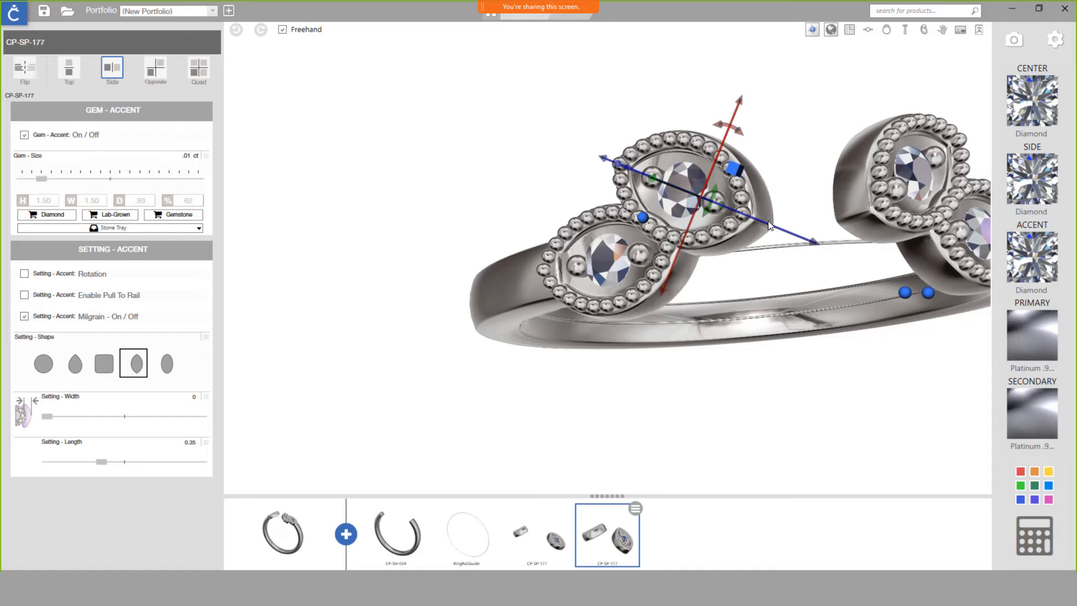
scroll(768, 221, "down", 2)
- Change the duplicate accents' mirroring from Side to Quad to fill the ring's other edge
left_click_drag(798, 267, 779, 268)
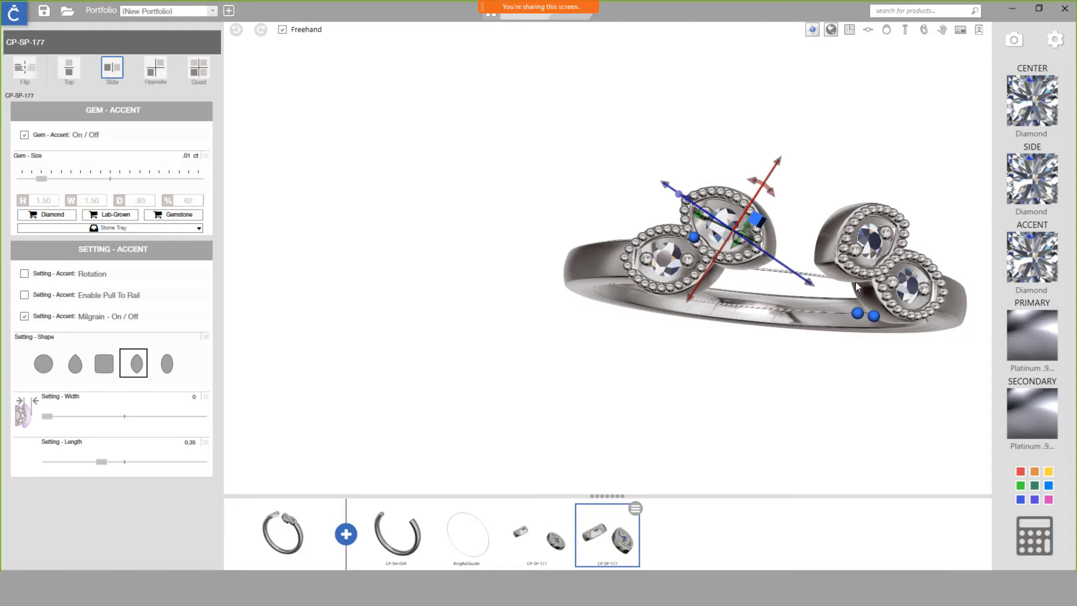
left_click(114, 76)
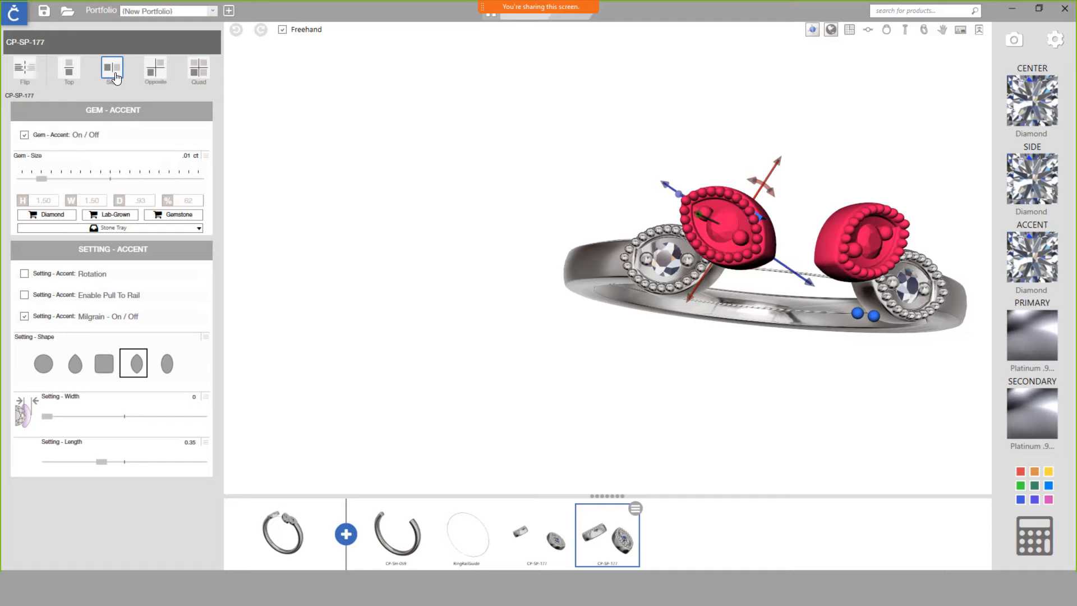
left_click(199, 71)
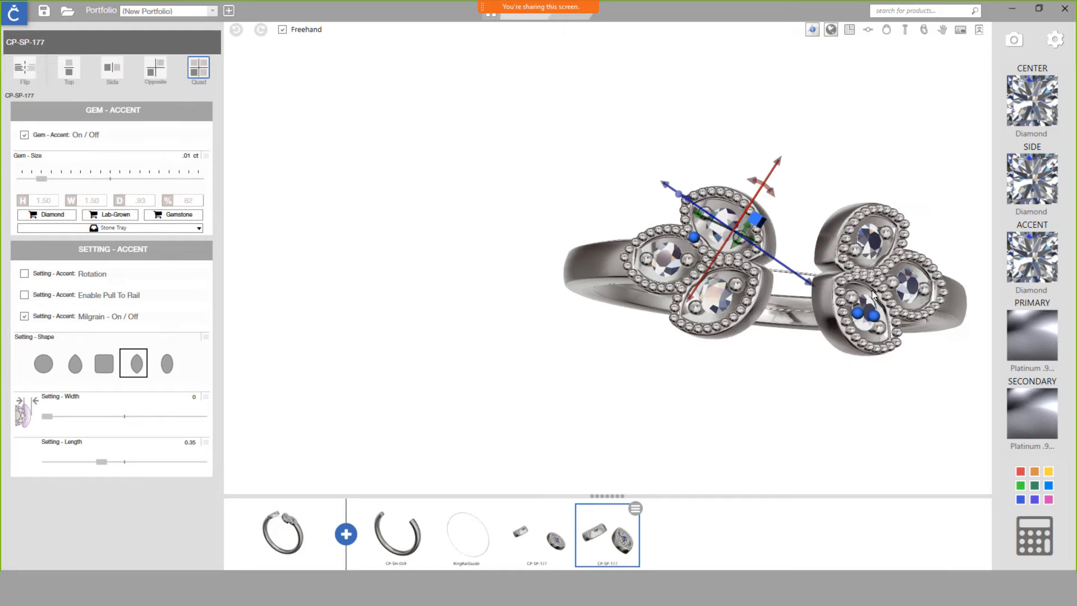
- Lower the quad-mirrored accents and tilt them flatter so their bases follow the ring rail guide
left_click_drag(806, 340, 798, 196)
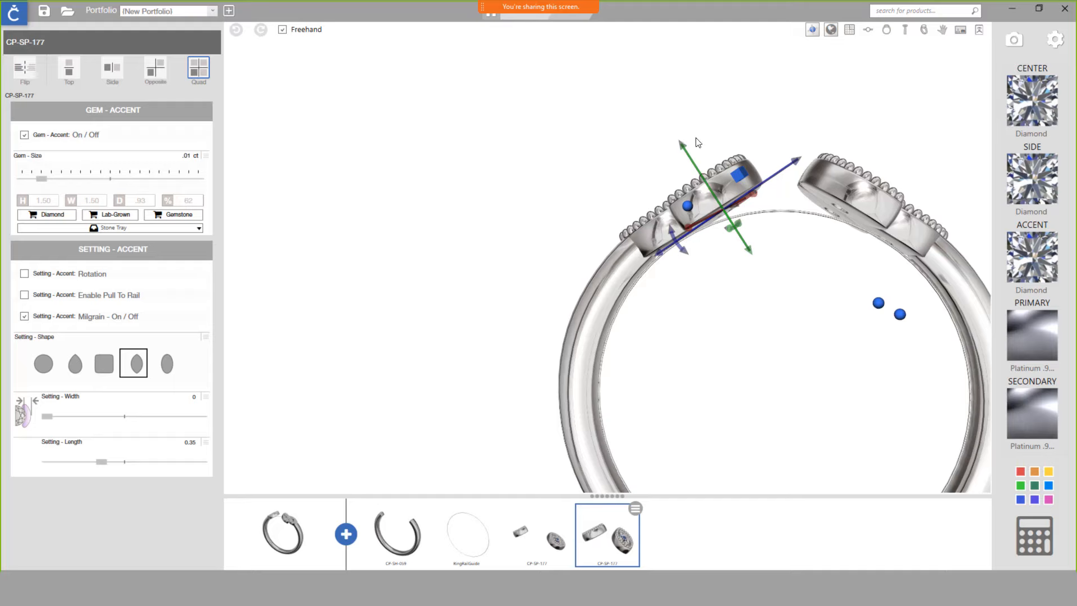
left_click_drag(681, 144, 684, 147)
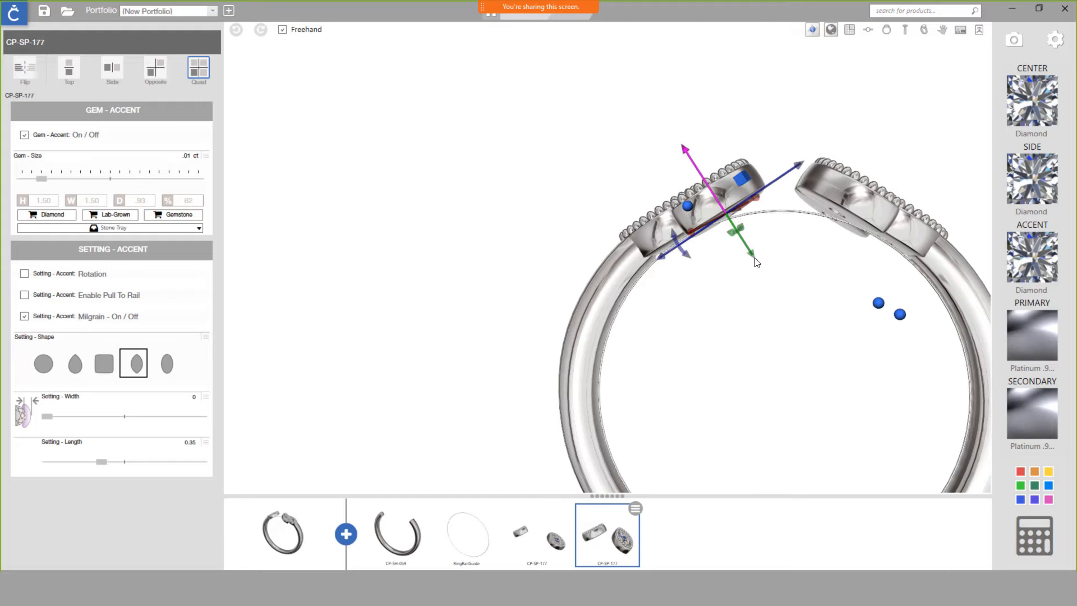
left_click_drag(681, 252, 673, 240)
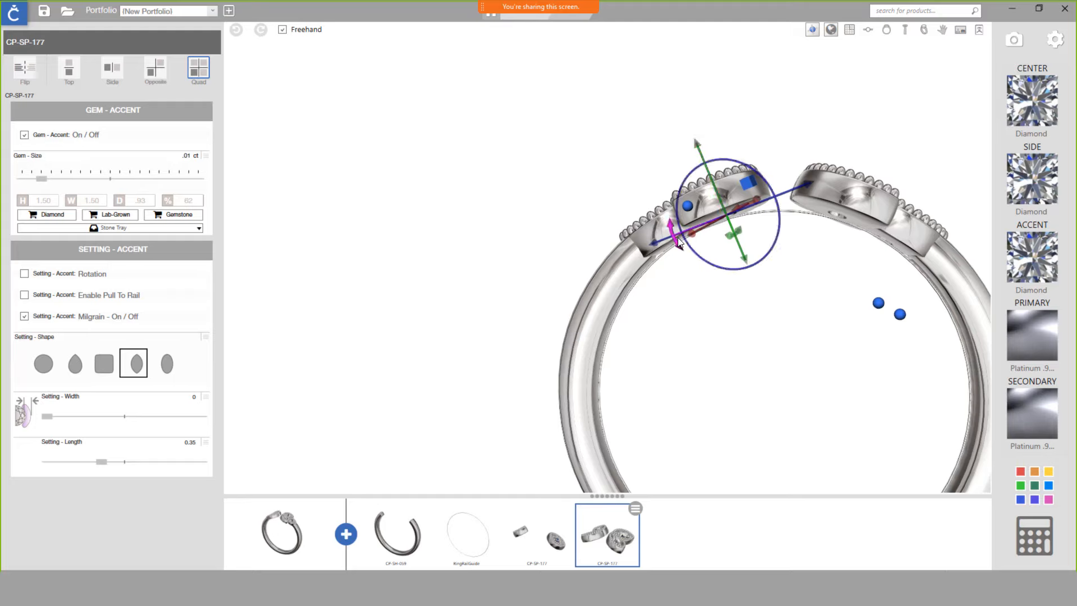
left_click(887, 31)
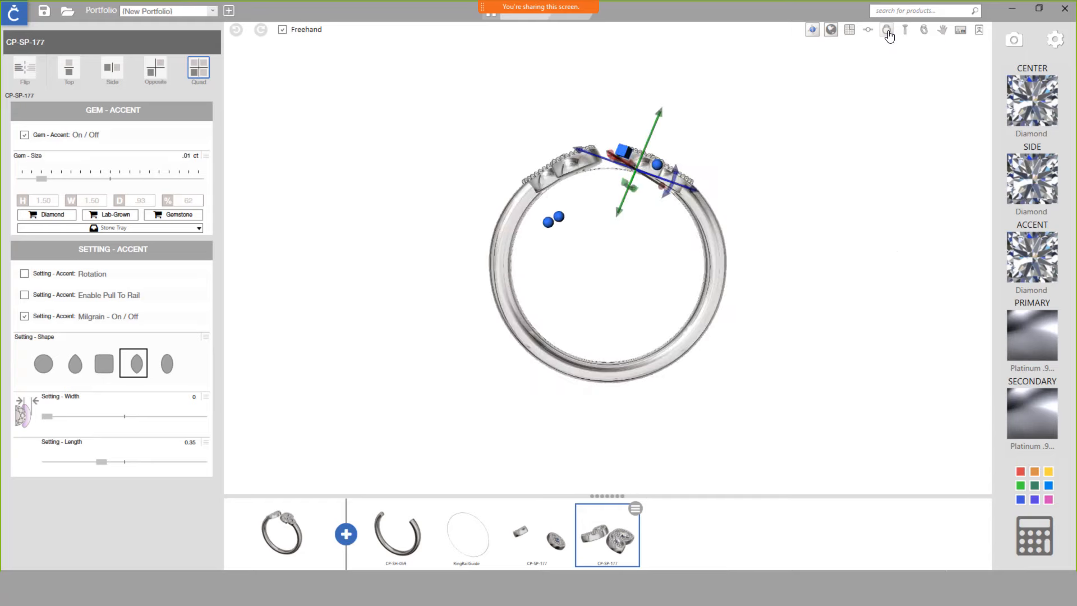
scroll(603, 171, "up", 5)
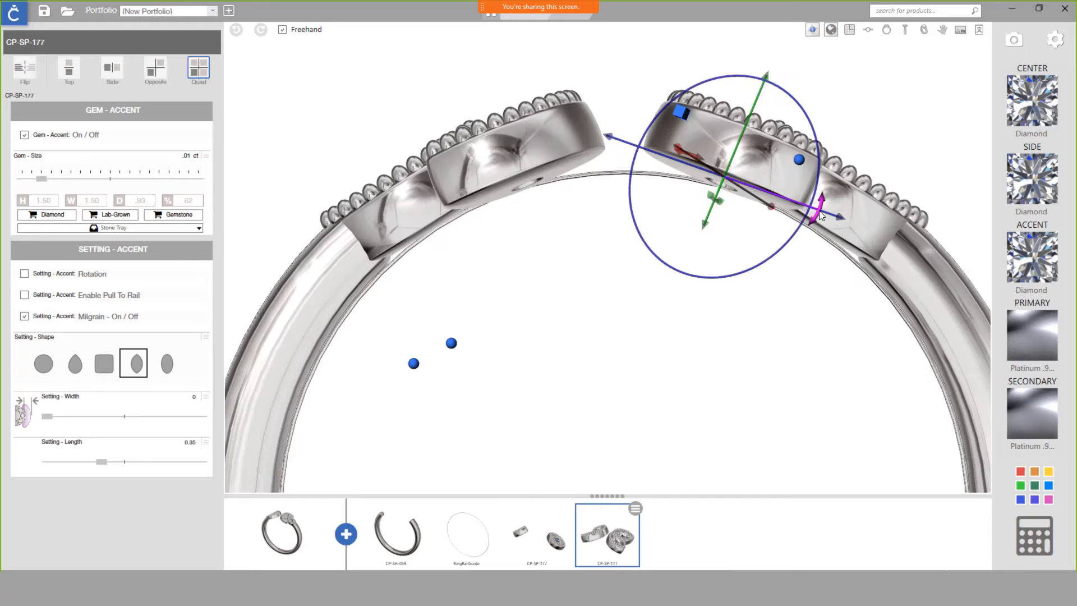
left_click_drag(820, 214, 821, 214)
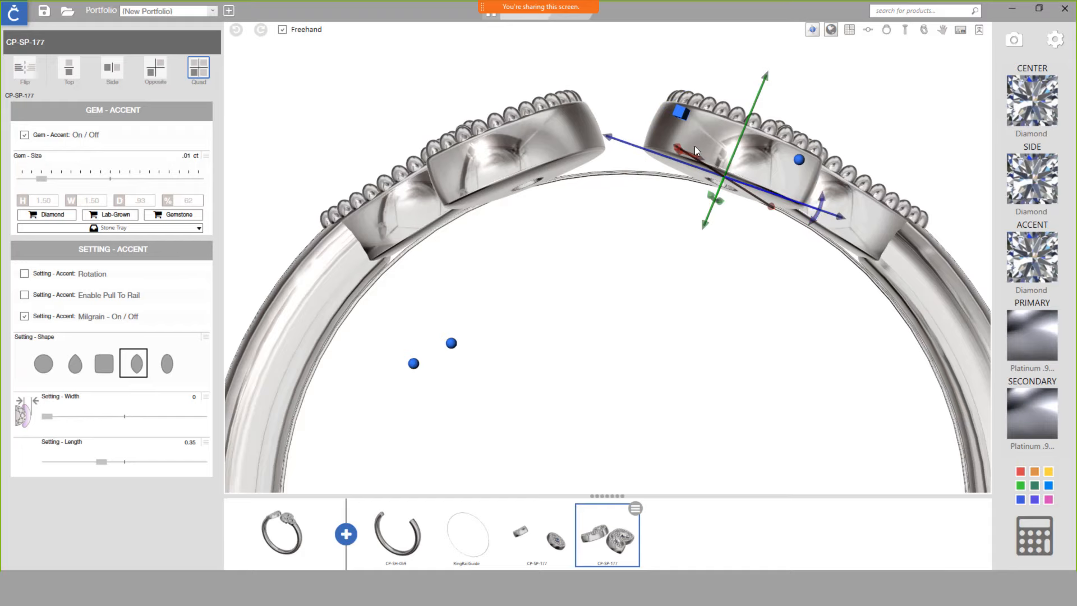
middle_click_drag(622, 189, 608, 274)
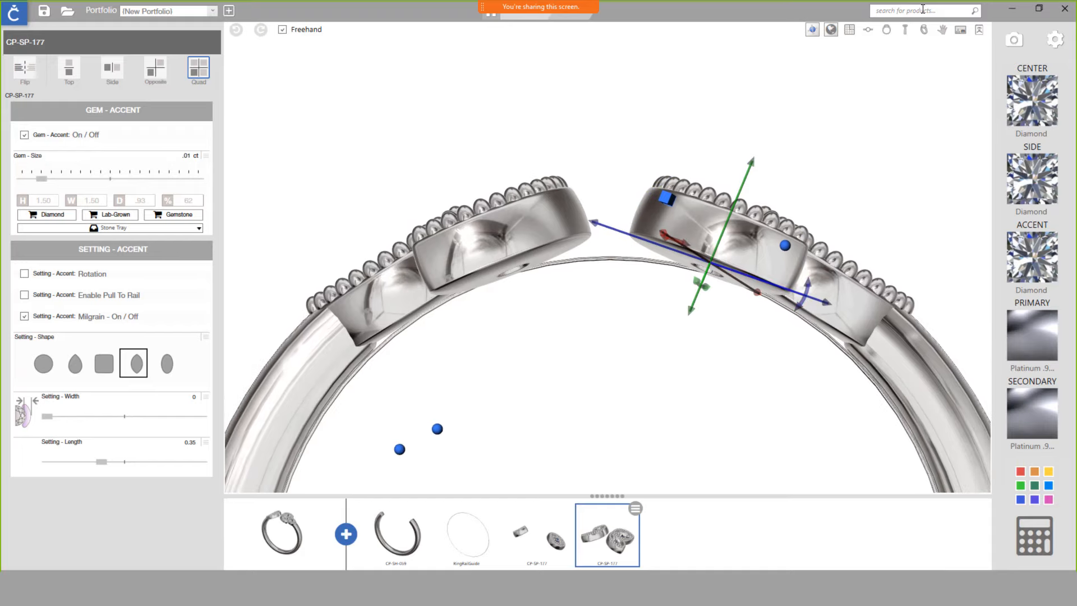
- Fine-tune the tilt and twist of the quad-mirrored accents so they sit evenly beside the first accents
left_click(925, 30)
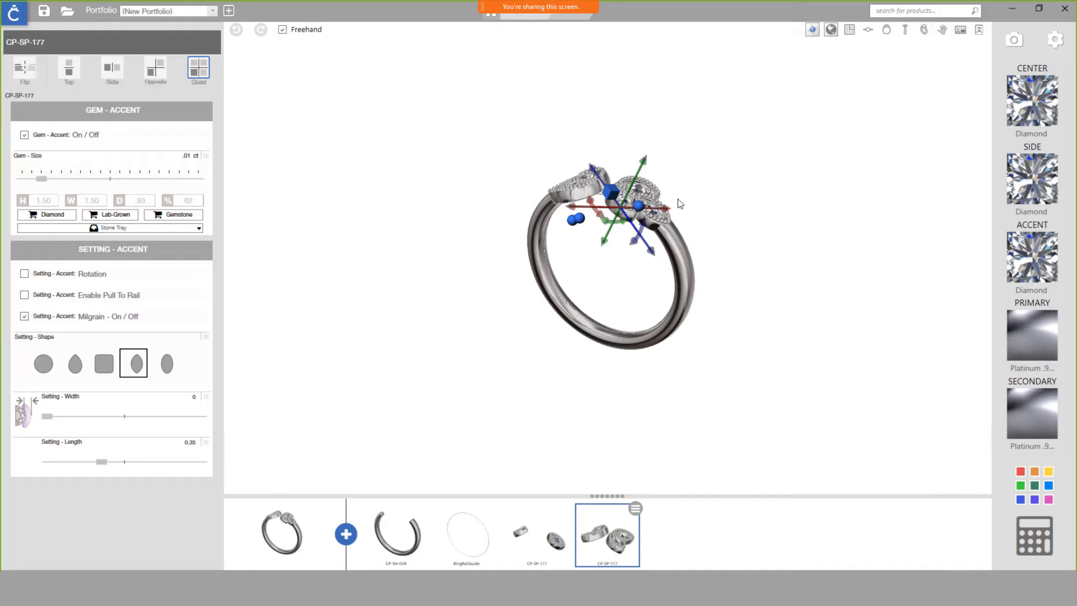
right_click_drag(645, 253, 682, 241)
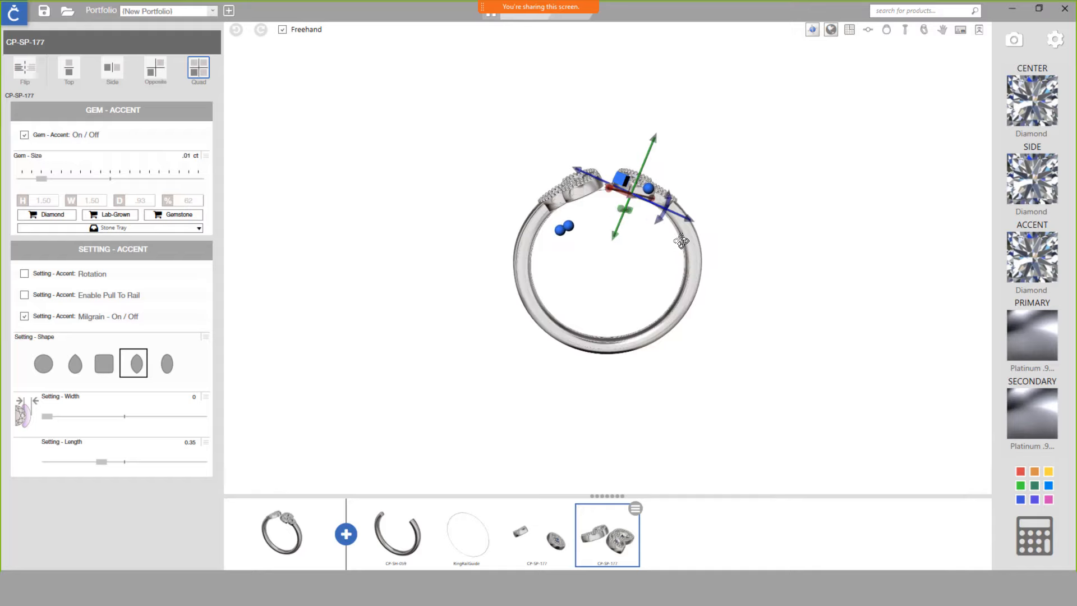
scroll(649, 204, "up", 3)
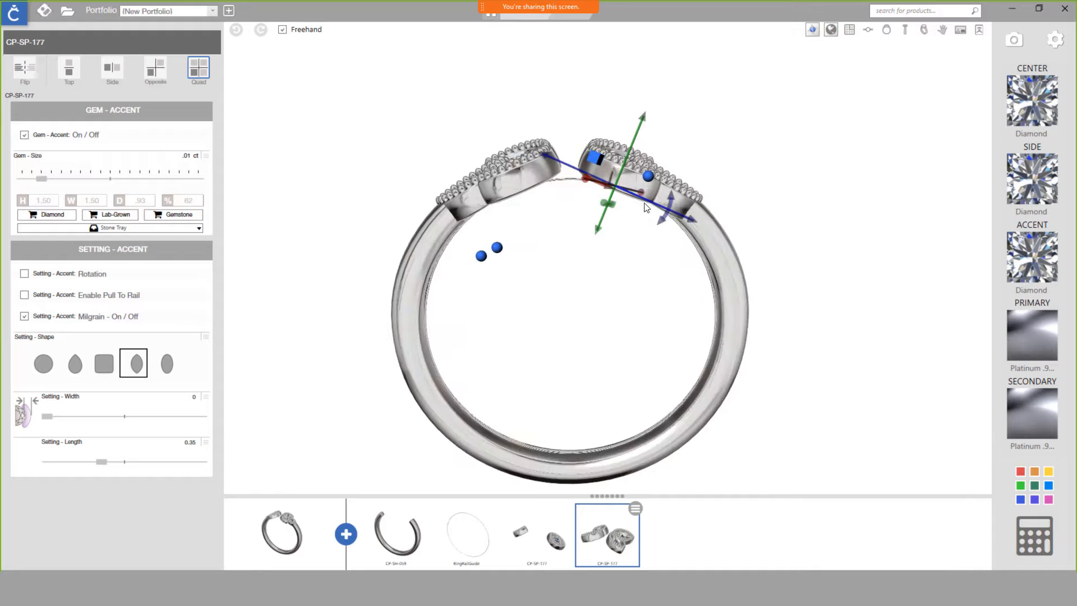
scroll(635, 206, "up", 2)
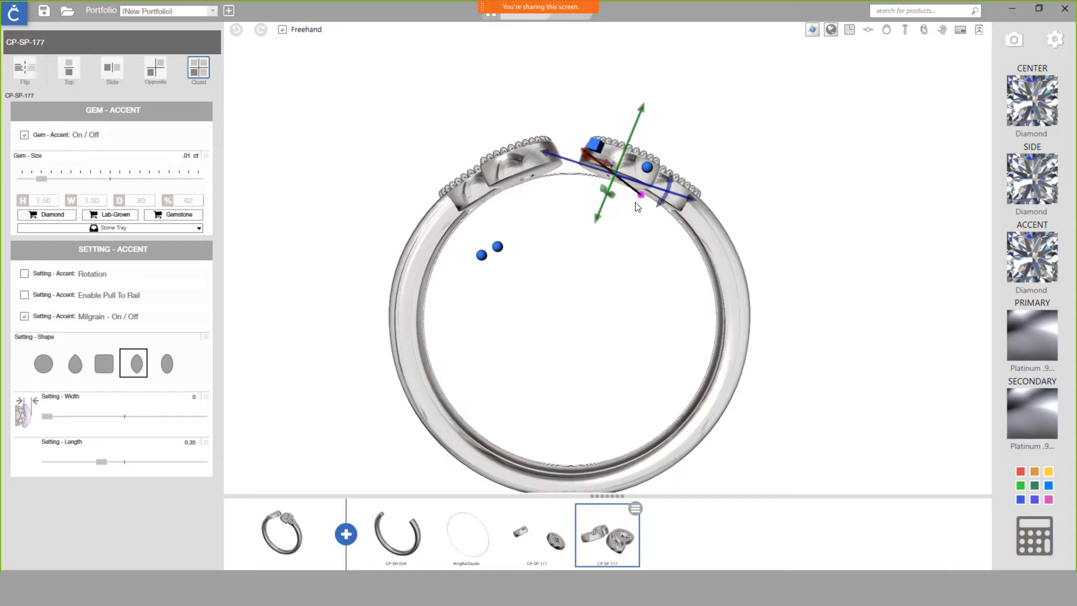
left_click_drag(669, 192, 664, 189)
right_click_drag(563, 223, 516, 234)
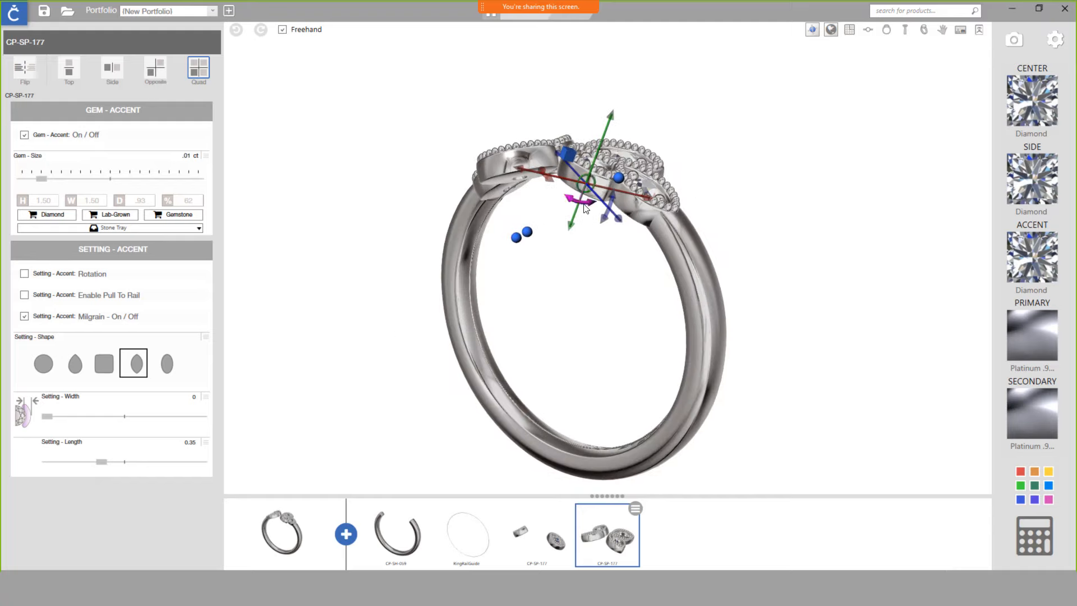
left_click_drag(584, 208, 589, 209)
right_click_drag(549, 212, 431, 325)
left_click_drag(383, 223, 279, 340)
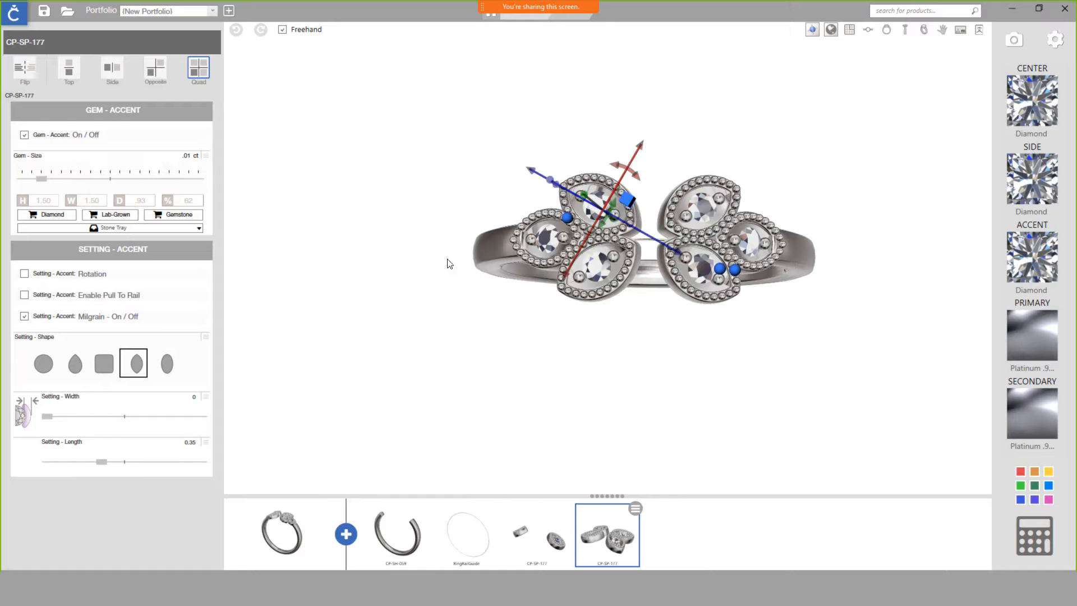
- Adjust the four accents' position across the ring top, leaving a small gap between the two leaf-like clusters
left_click_drag(648, 308, 610, 153)
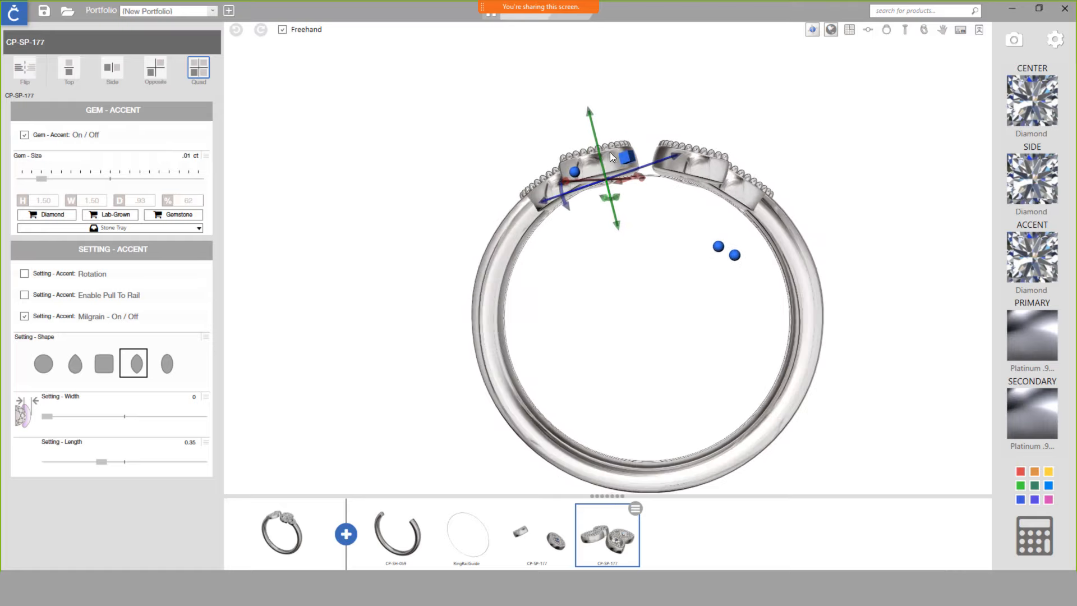
left_click_drag(666, 227, 669, 365)
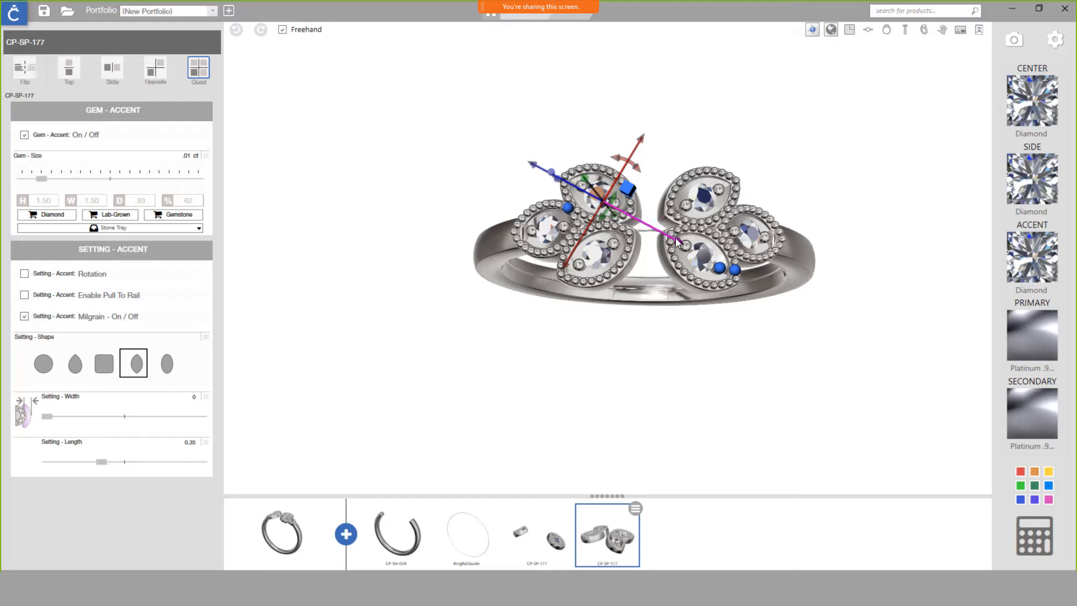
left_click_drag(676, 240, 685, 240)
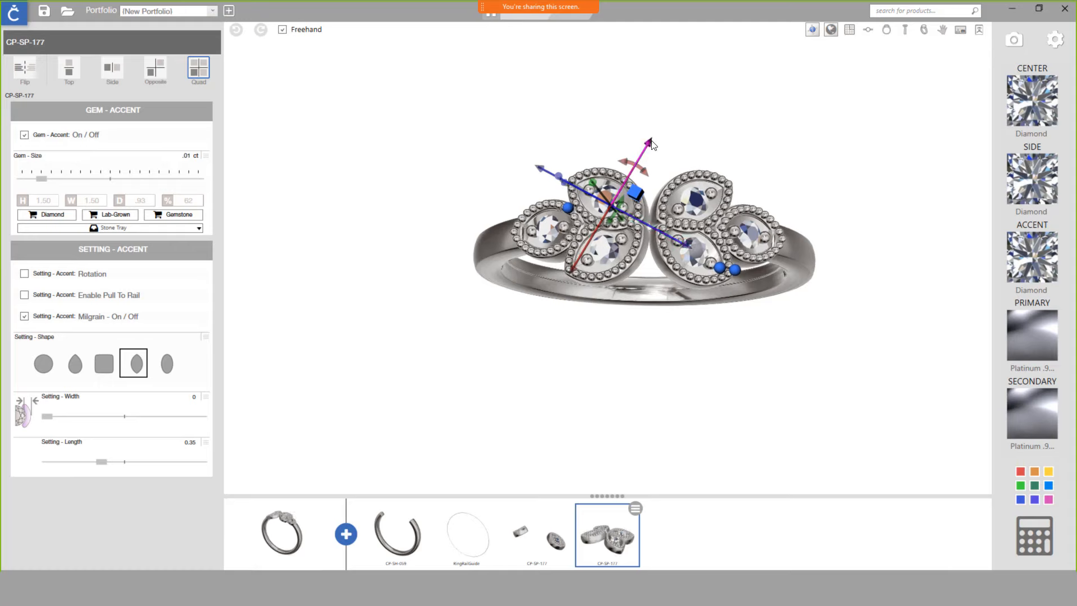
left_click_drag(654, 140, 655, 139)
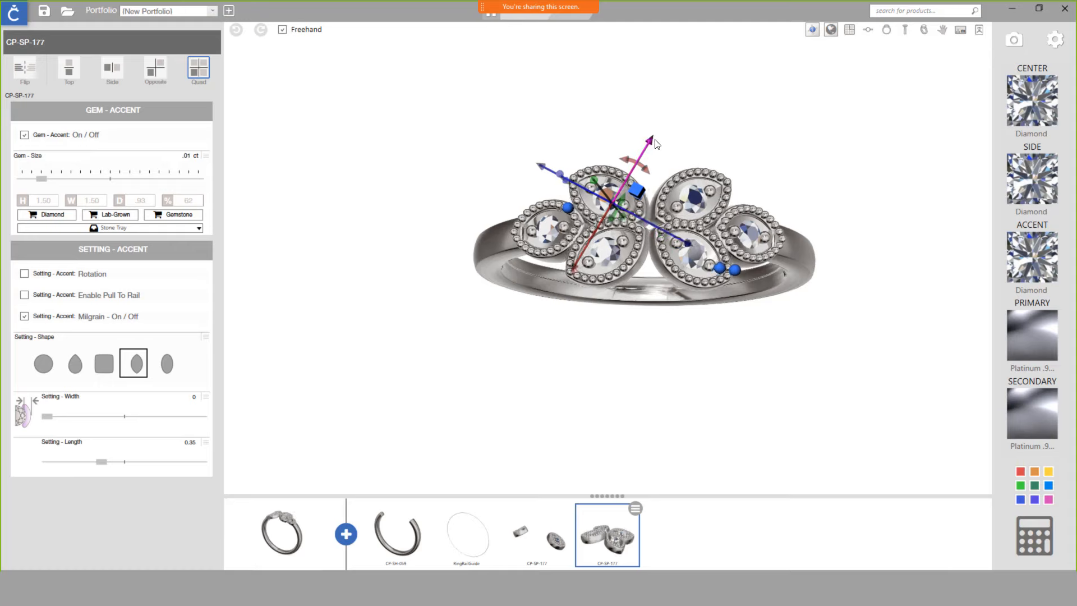
right_click_drag(755, 318, 435, 323)
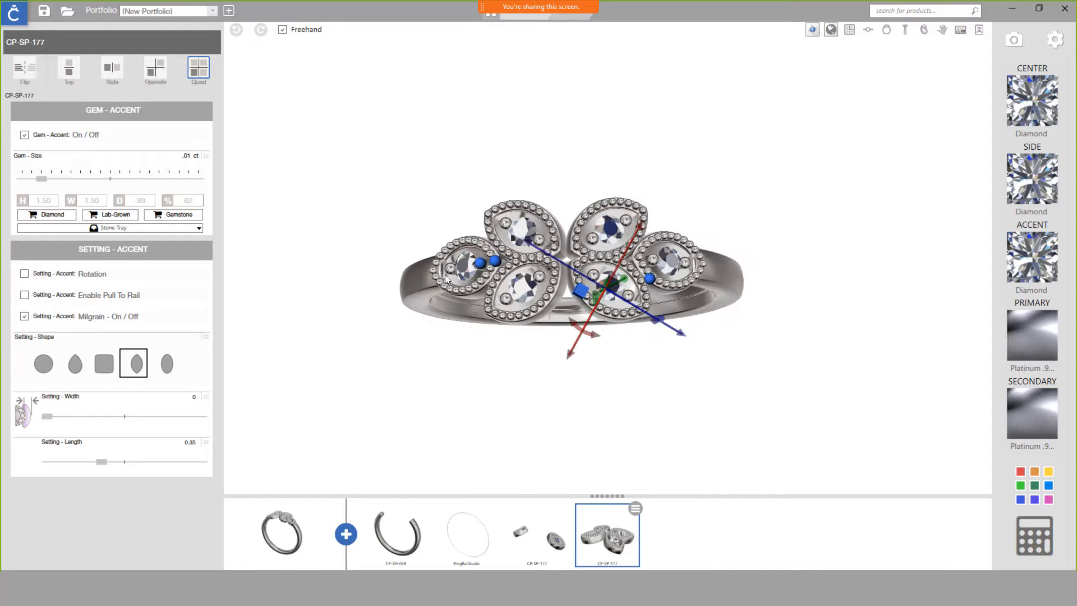
left_click_drag(530, 240, 536, 245)
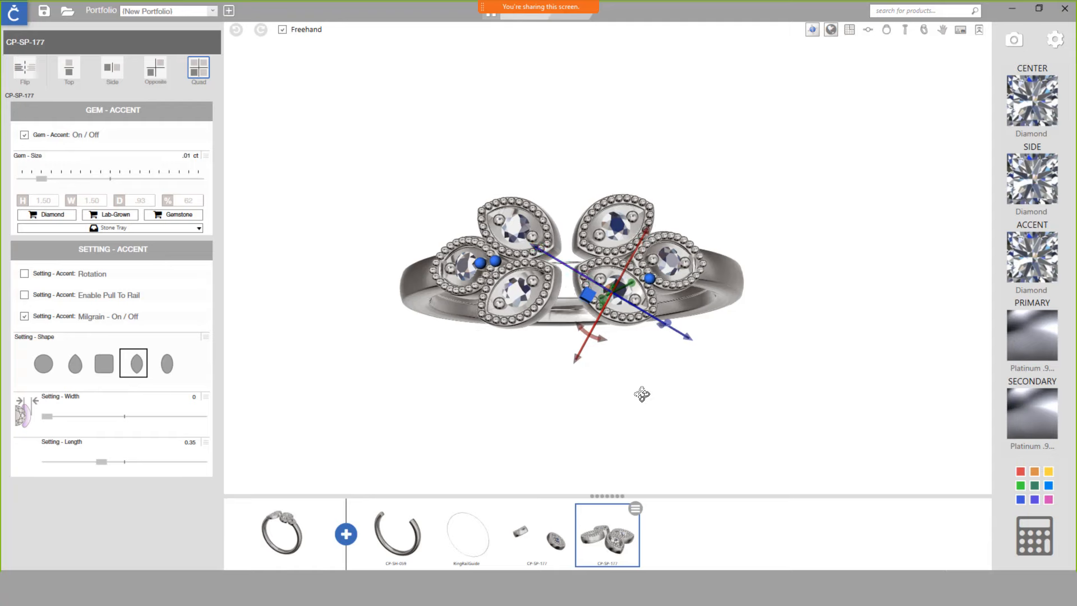
left_click_drag(642, 392, 622, 409)
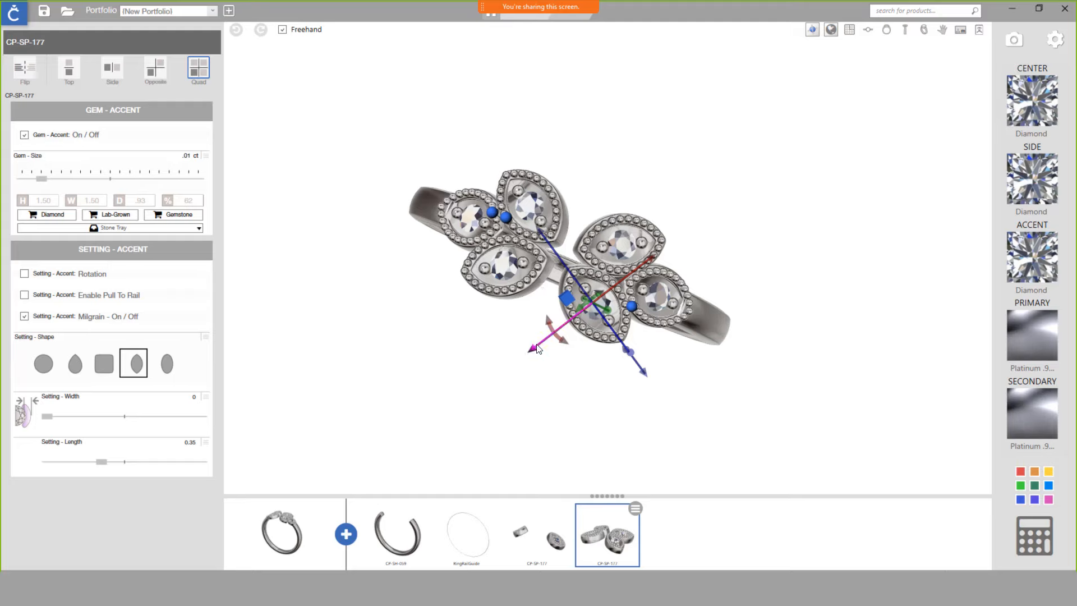
- Add the two-stone marquise accent CP-SP-174 from the Shapes part category to the ring
left_click(345, 534)
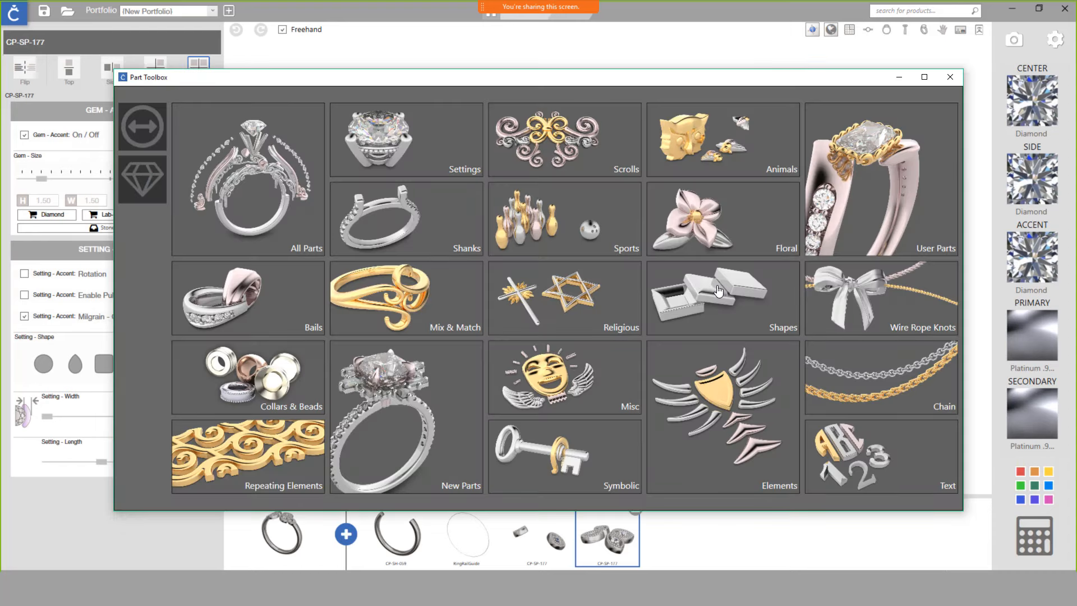
left_click(718, 290)
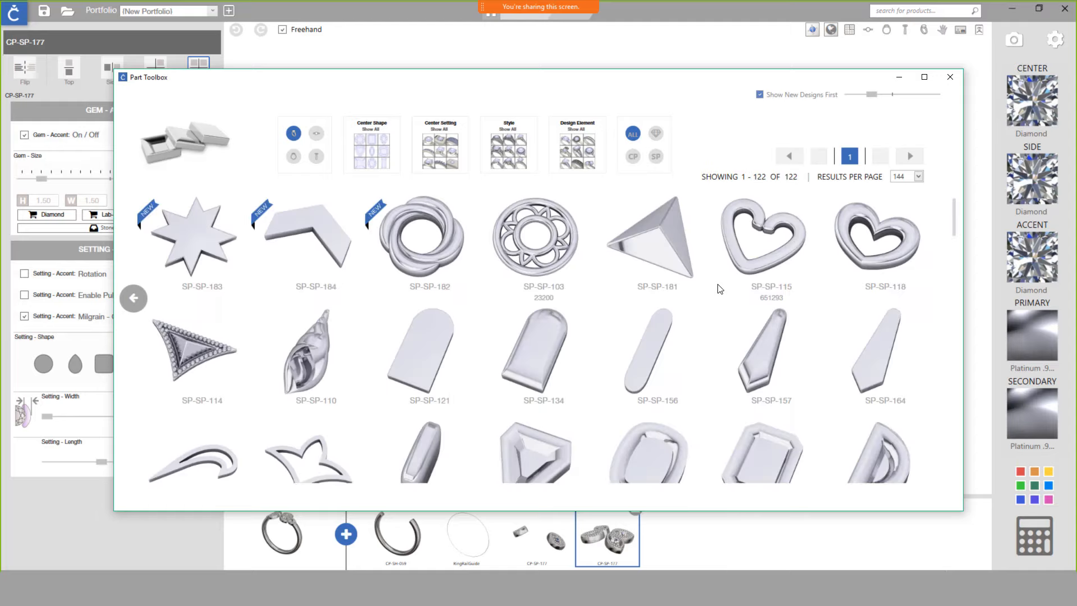
scroll(595, 386, "down", 2)
scroll(596, 386, "down", 10)
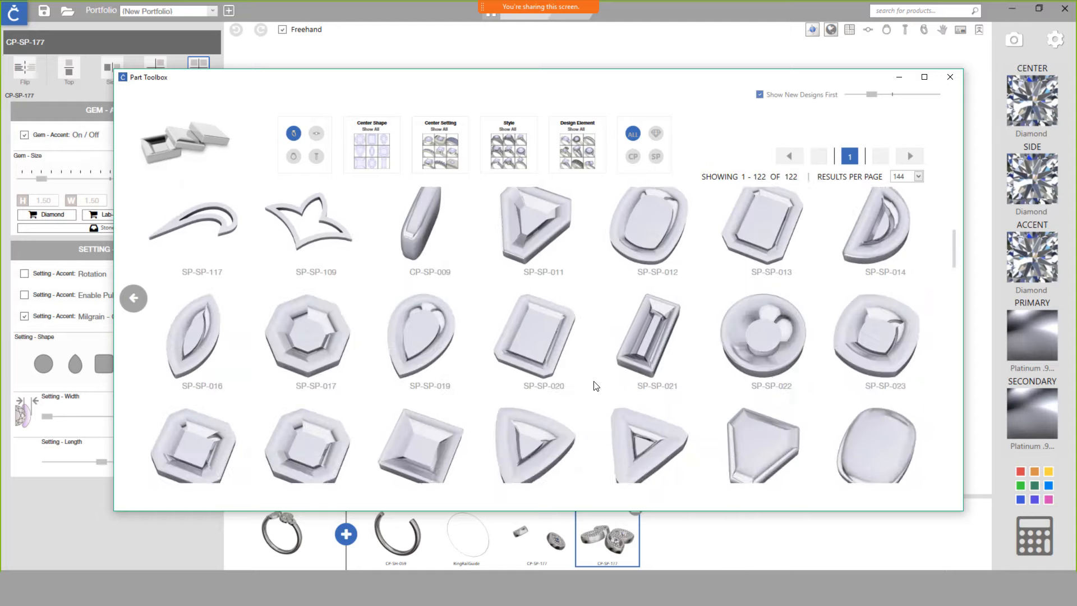
scroll(595, 386, "down", 8)
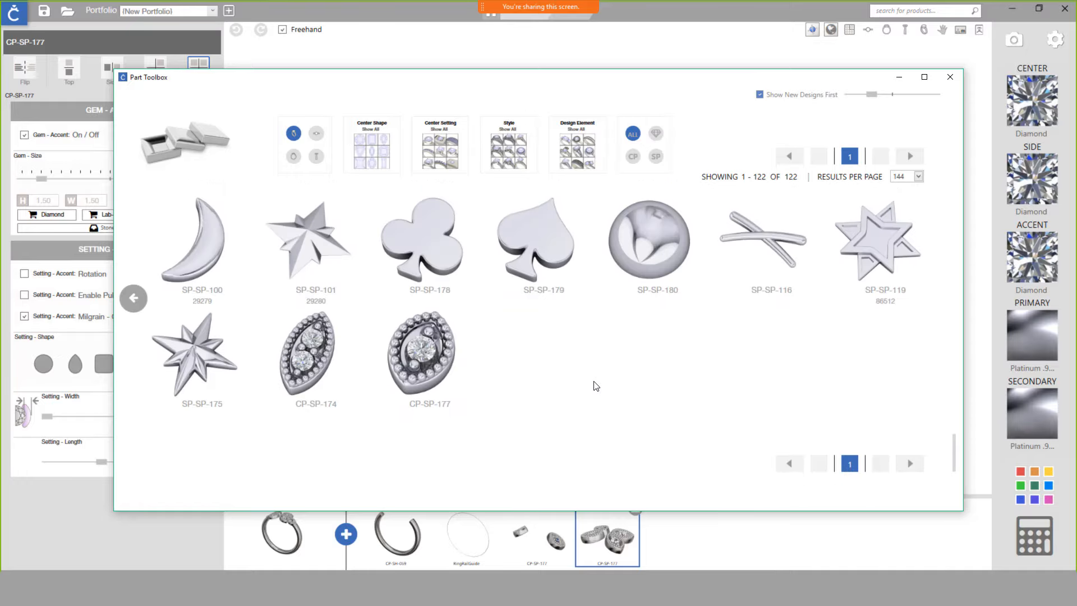
left_click(315, 354)
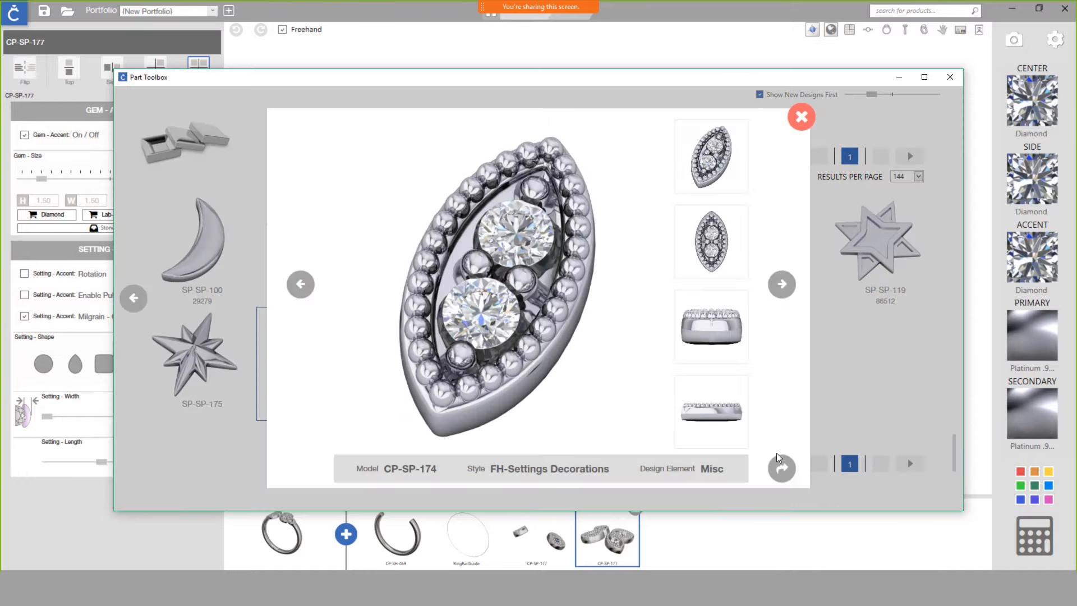
left_click(785, 466)
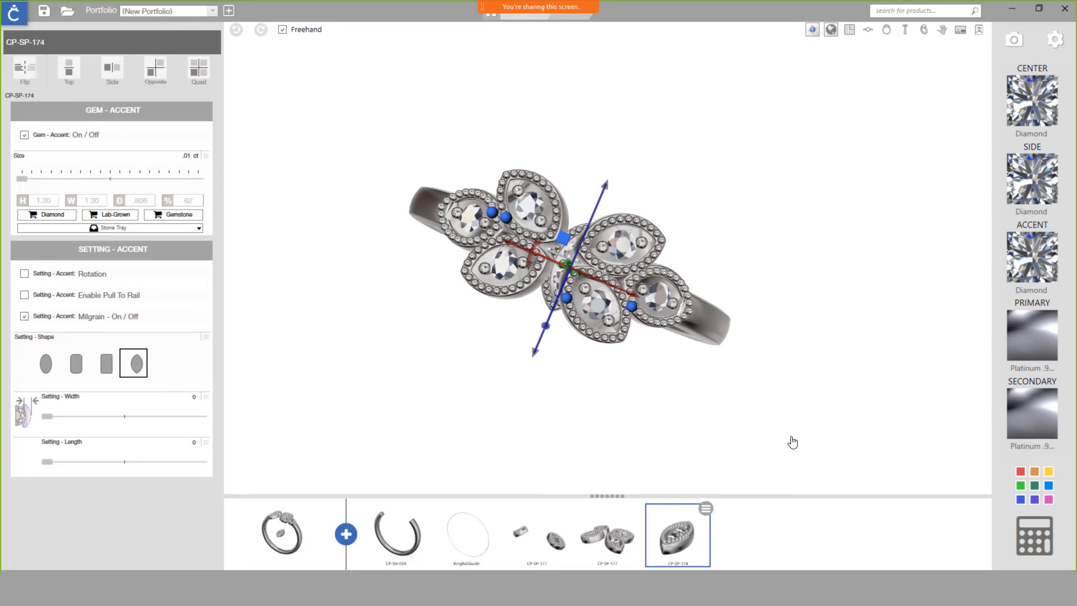
- Raise the two-stone accent to the top of the ring so it fills the gap between the two leaf-like clusters
left_click_drag(645, 440, 688, 361)
left_click(289, 340)
left_click(569, 337)
left_click_drag(593, 376, 572, 359)
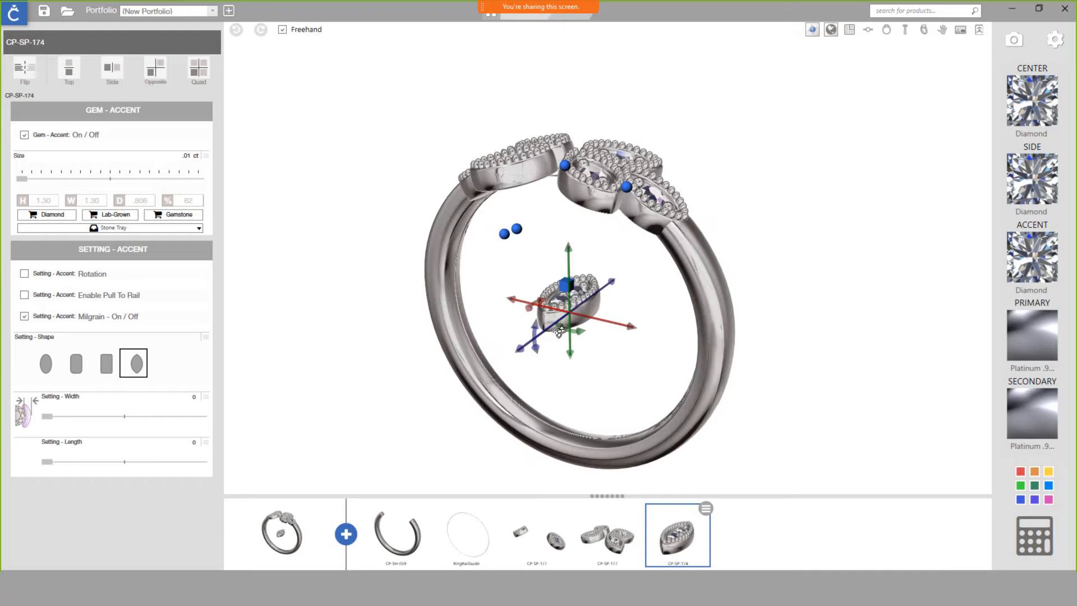
left_click_drag(570, 297, 564, 168)
left_click_drag(584, 337, 603, 440)
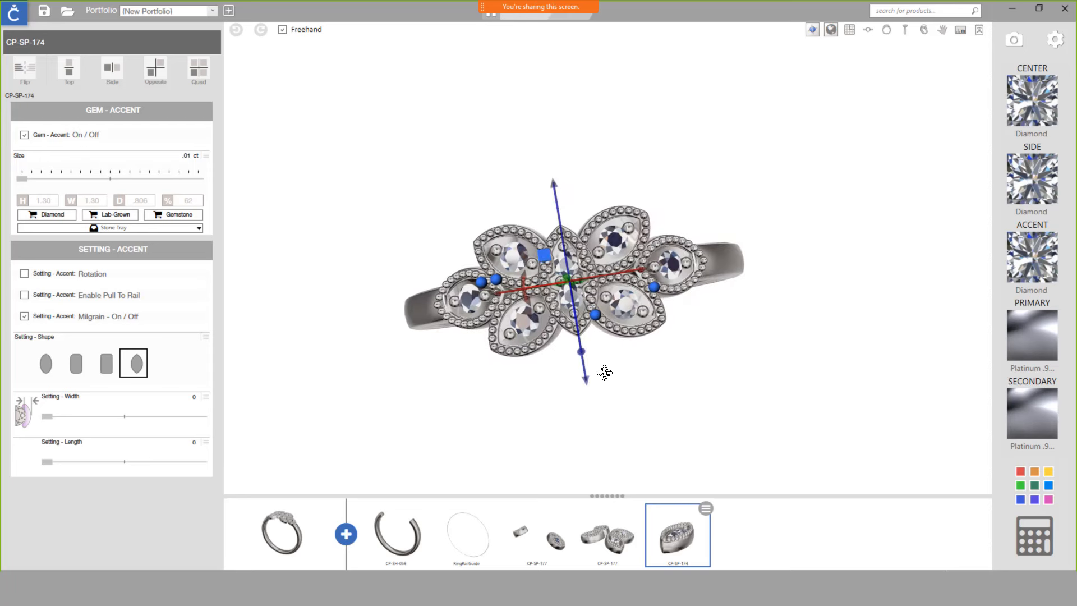
scroll(543, 291, "up", 2)
right_click_drag(560, 331, 545, 328)
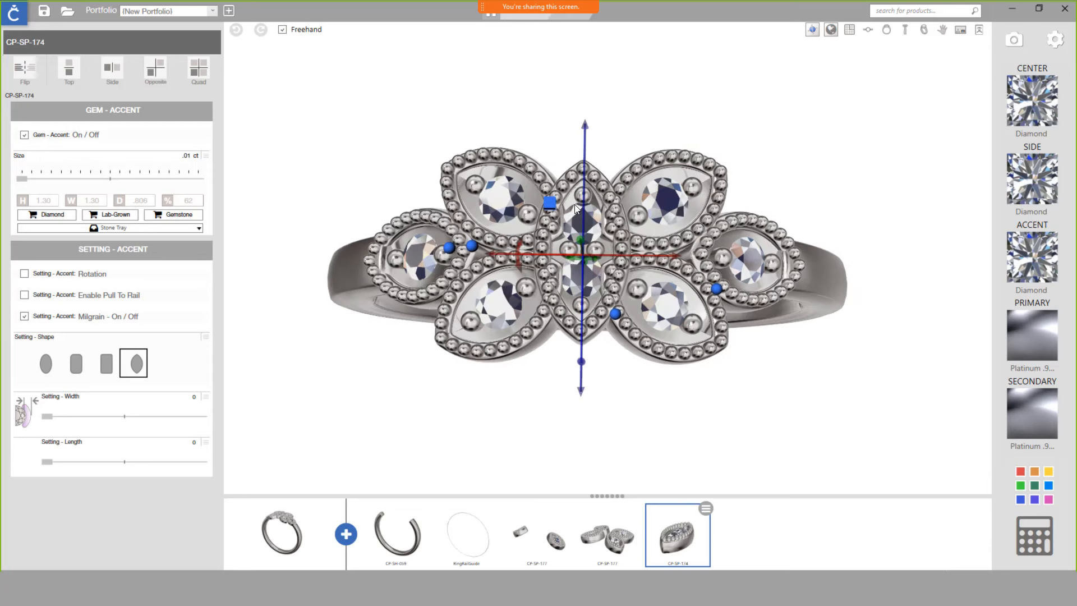
- Shift the four quad-mirrored accents slightly outward to clear the central accent, keeping their marquise setting shape
left_click(508, 298)
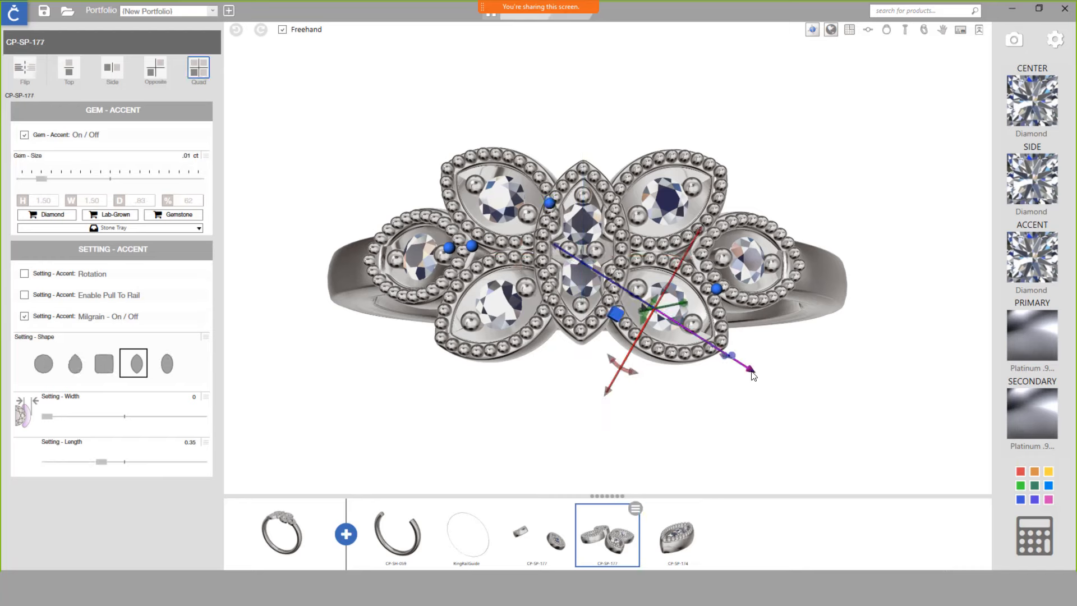
left_click_drag(753, 375, 761, 374)
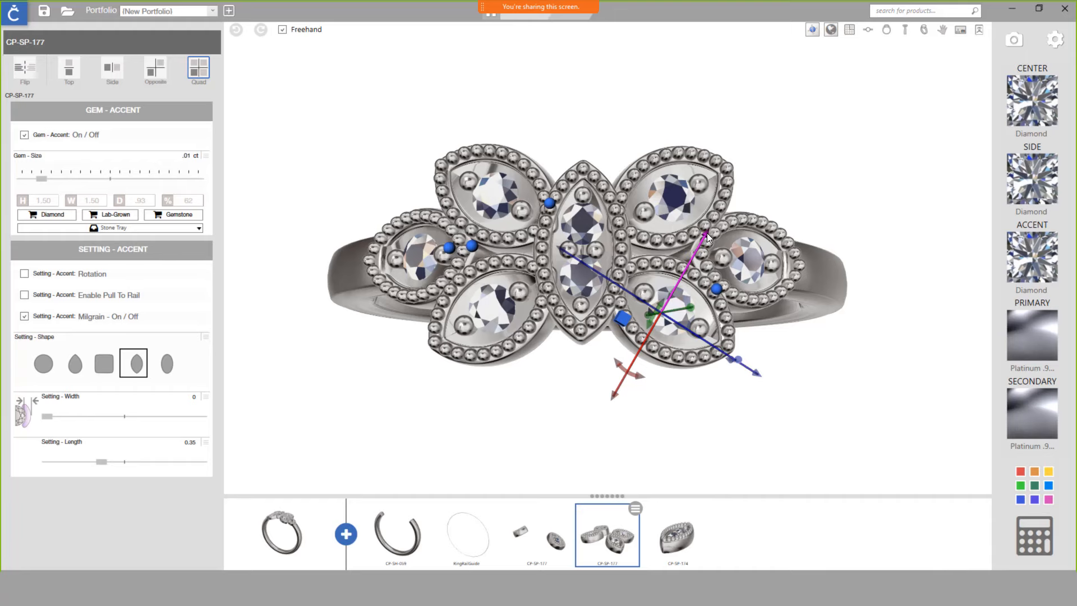
left_click_drag(707, 234, 708, 231)
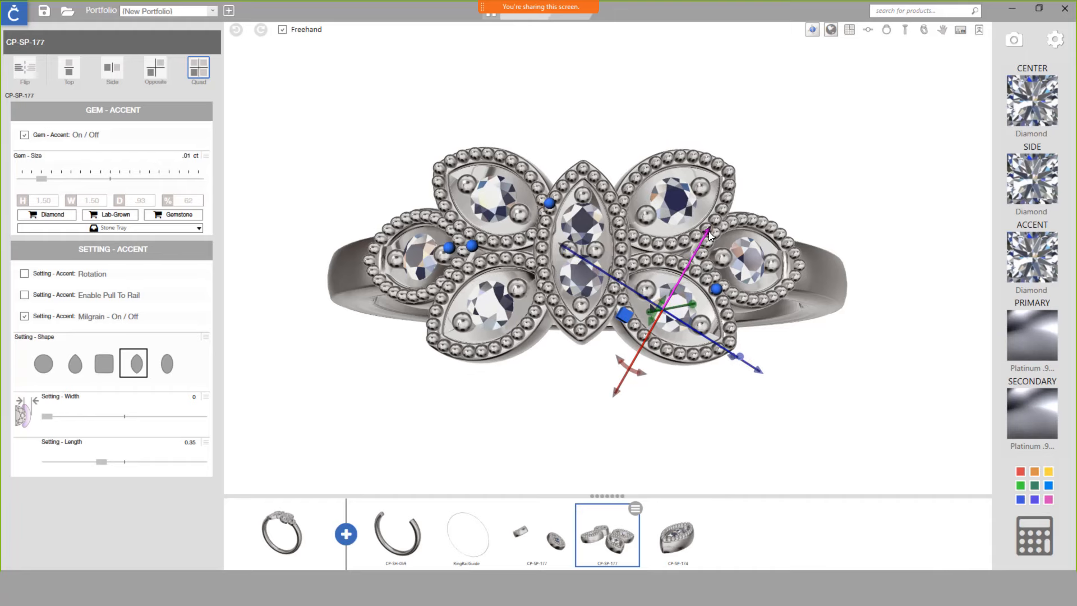
mouse_move(585, 390)
left_mouse_down()
mouse_move(558, 409)
mouse_move(579, 368)
mouse_move(570, 378)
left_mouse_up()
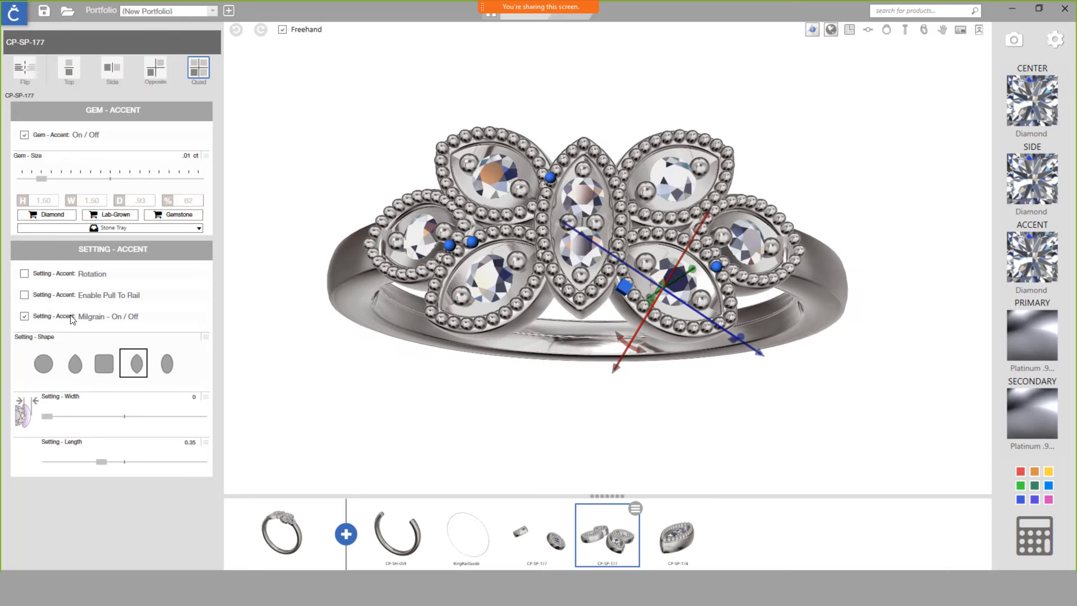
left_click(166, 364)
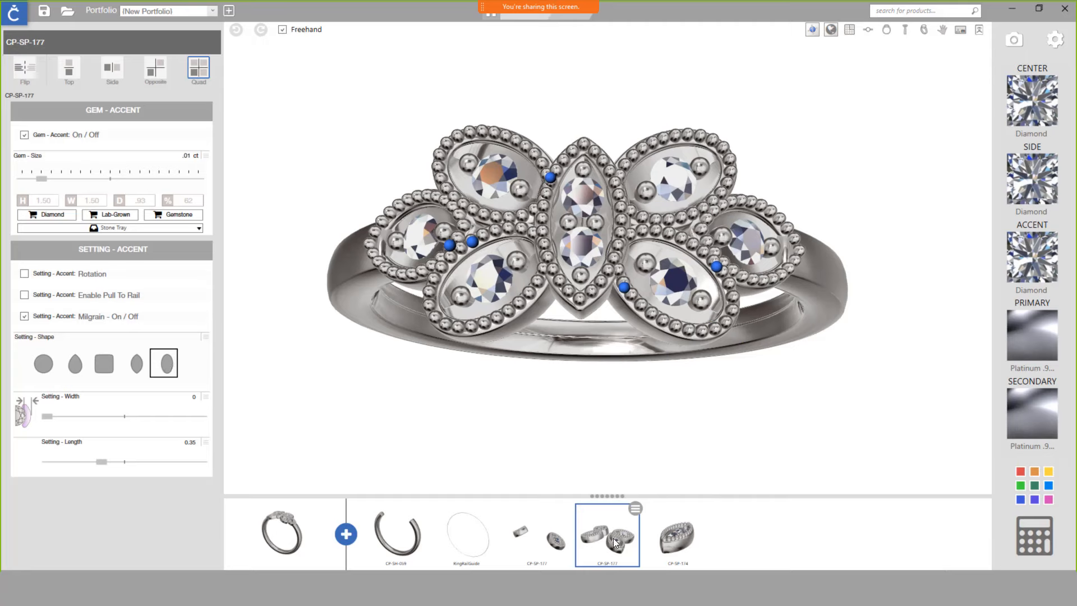
left_click(138, 370)
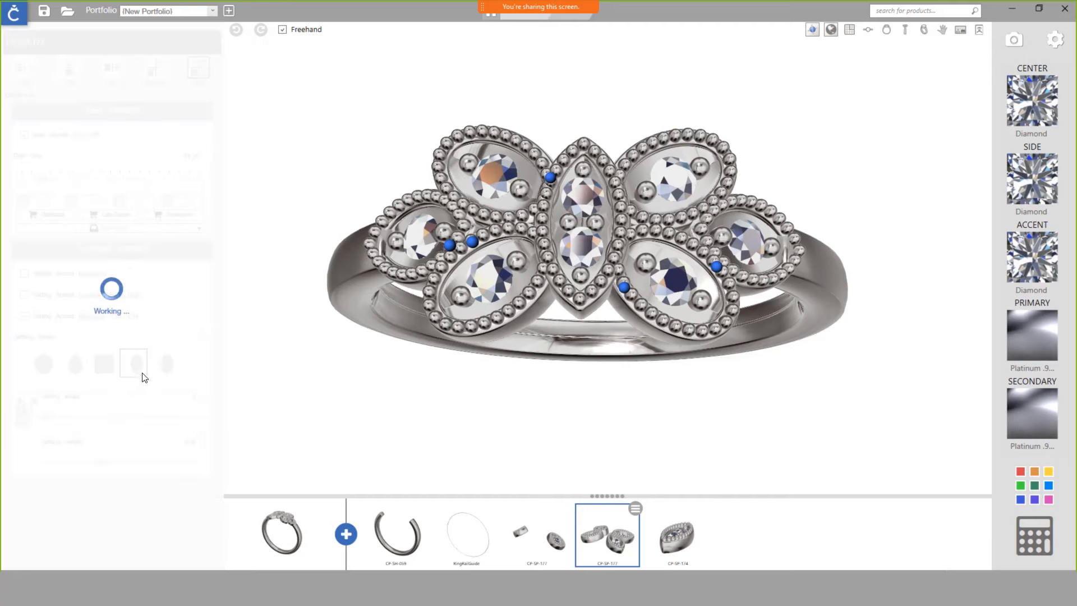
- Try the rectangular and rounded-rectangle setting shapes on the central two-stone accent and settle on the oval
left_click(682, 546)
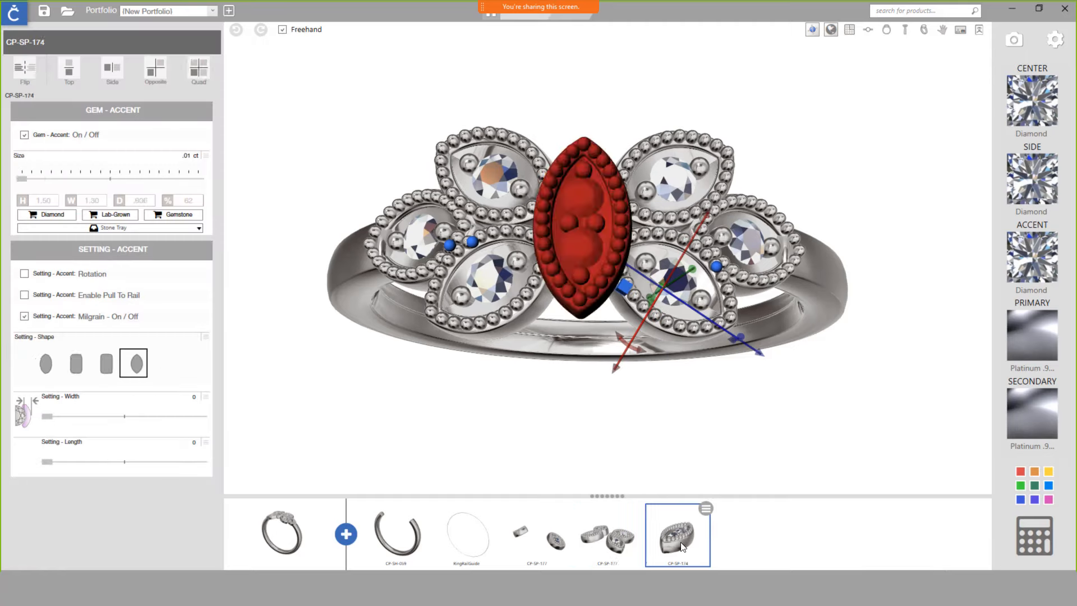
left_click(110, 370)
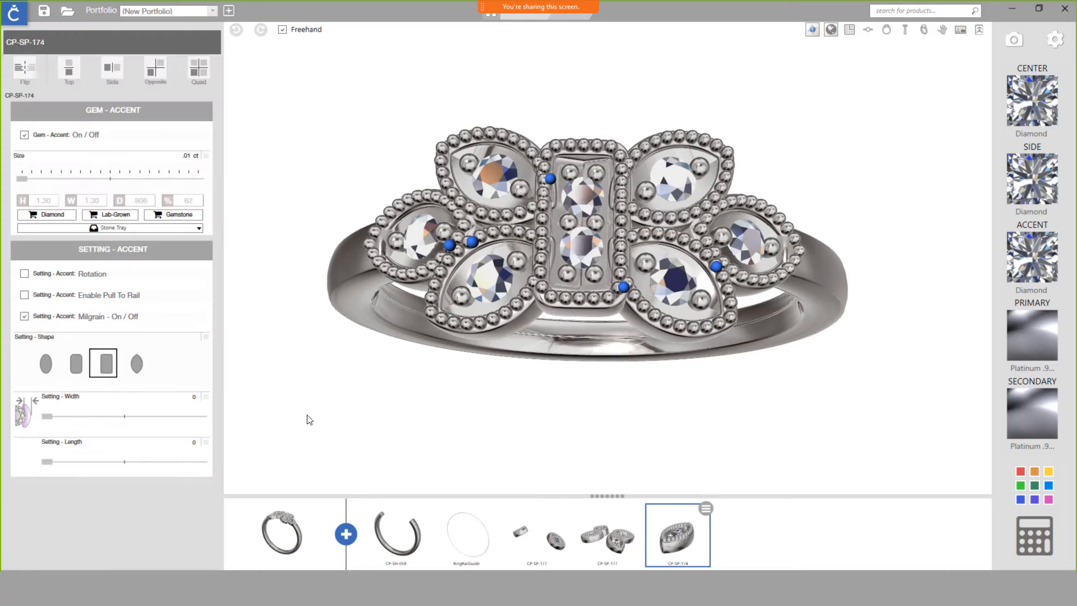
left_click_drag(456, 427, 453, 444)
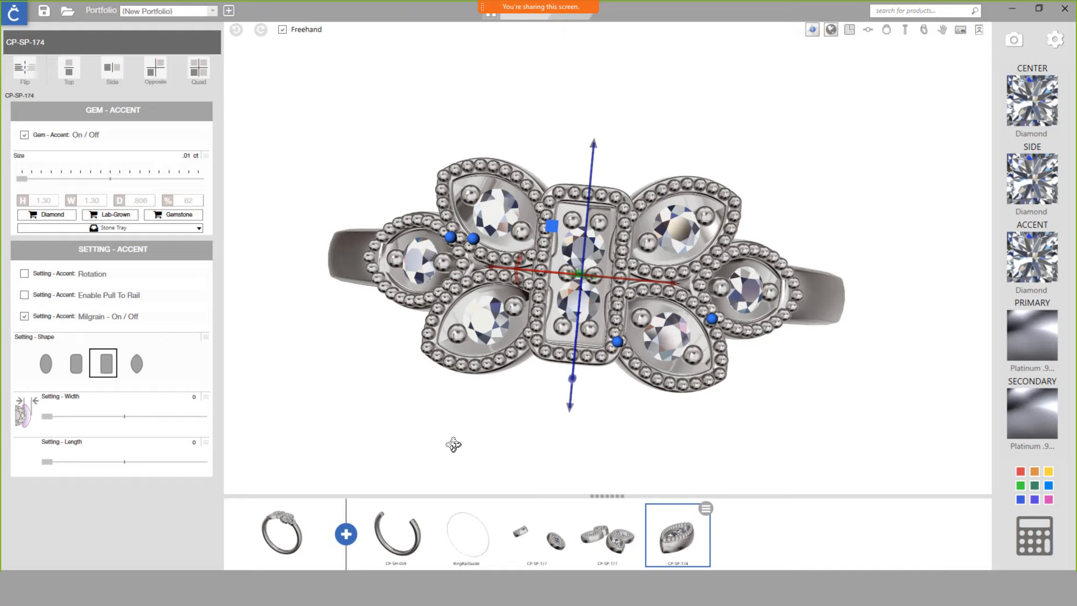
left_click(78, 369)
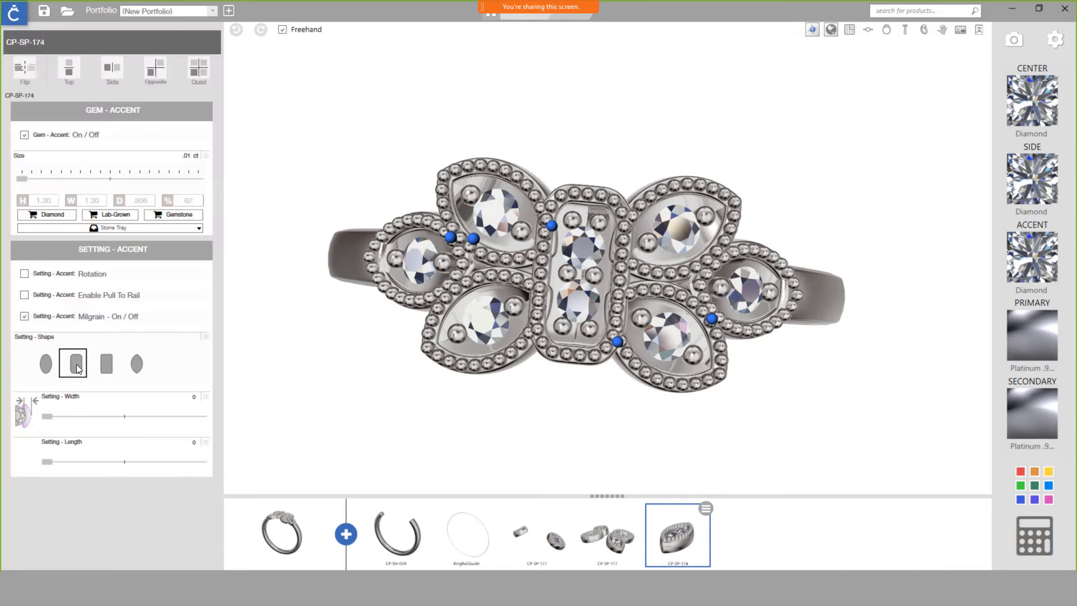
left_click(45, 370)
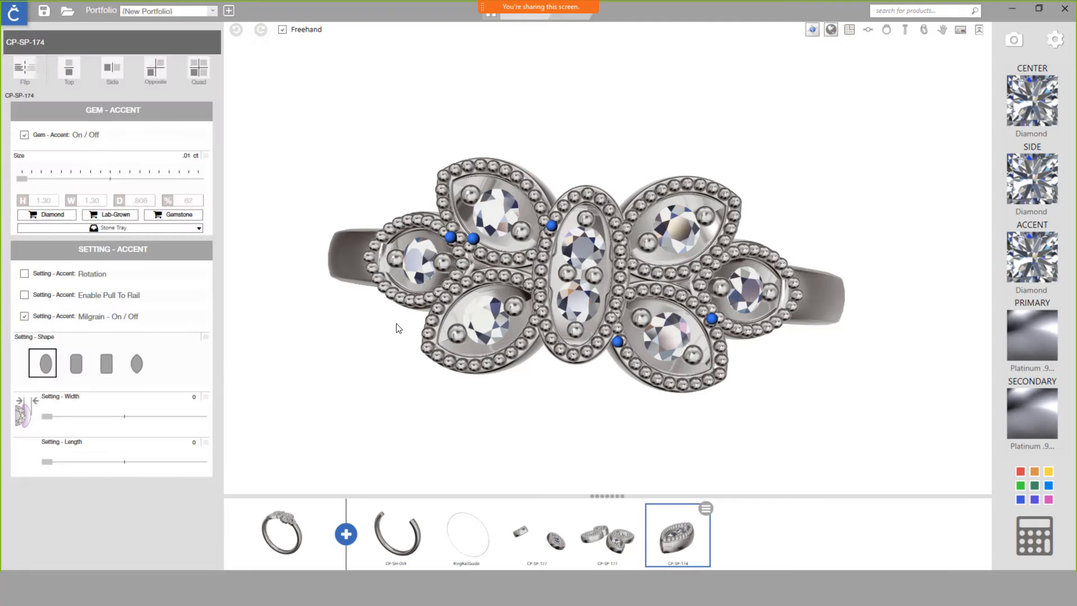
- Adjust the central accent's height from the side view so it sits level with the neighbouring accents
left_click_drag(631, 362, 298, 206)
right_click_drag(299, 206, 298, 211)
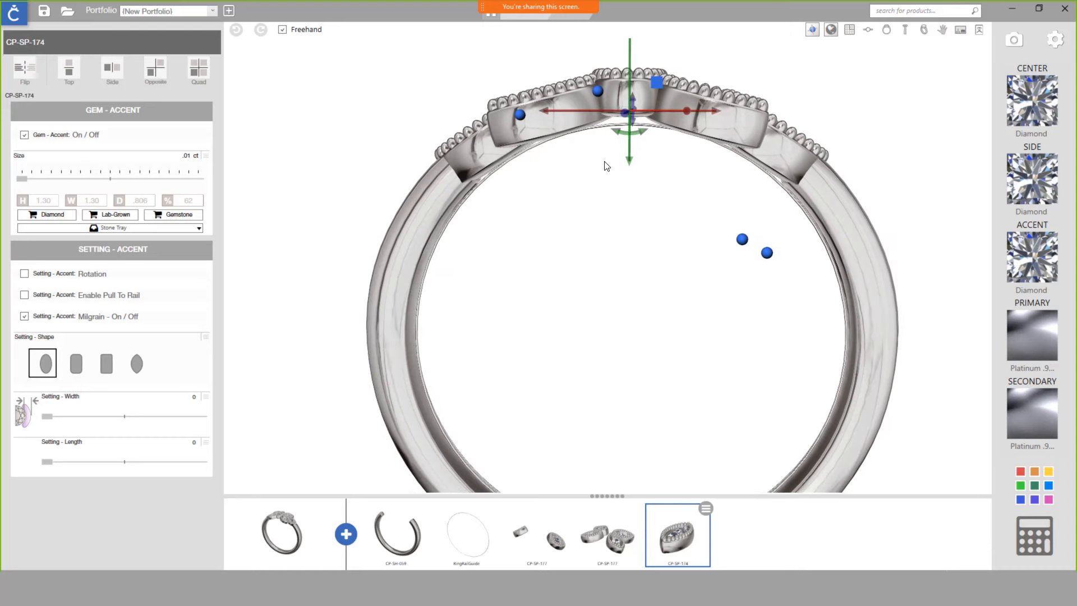
left_click_drag(631, 162, 557, 263)
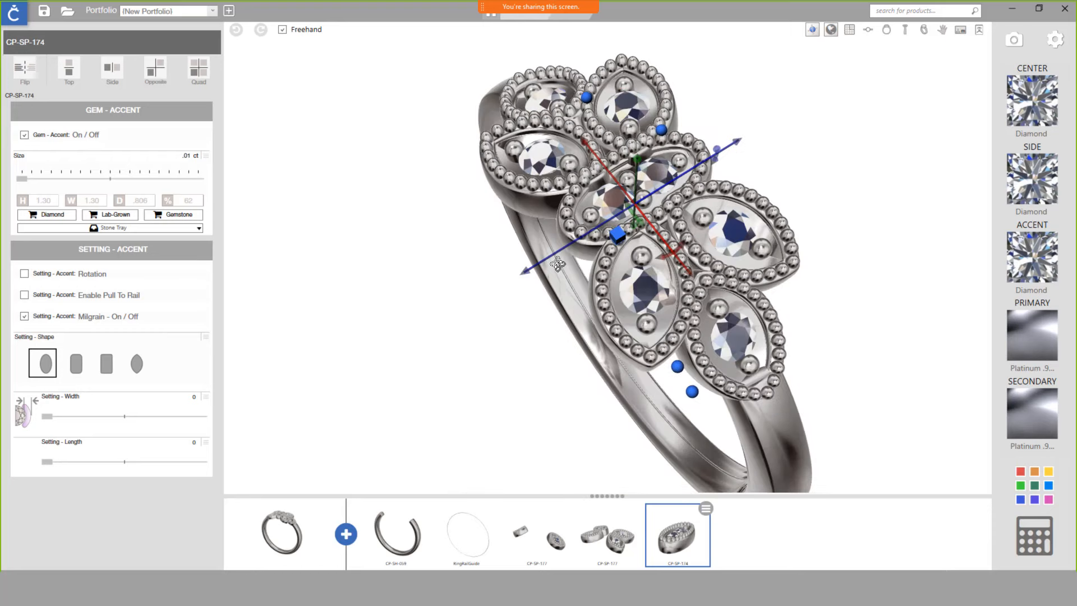
scroll(558, 264, "down", 3)
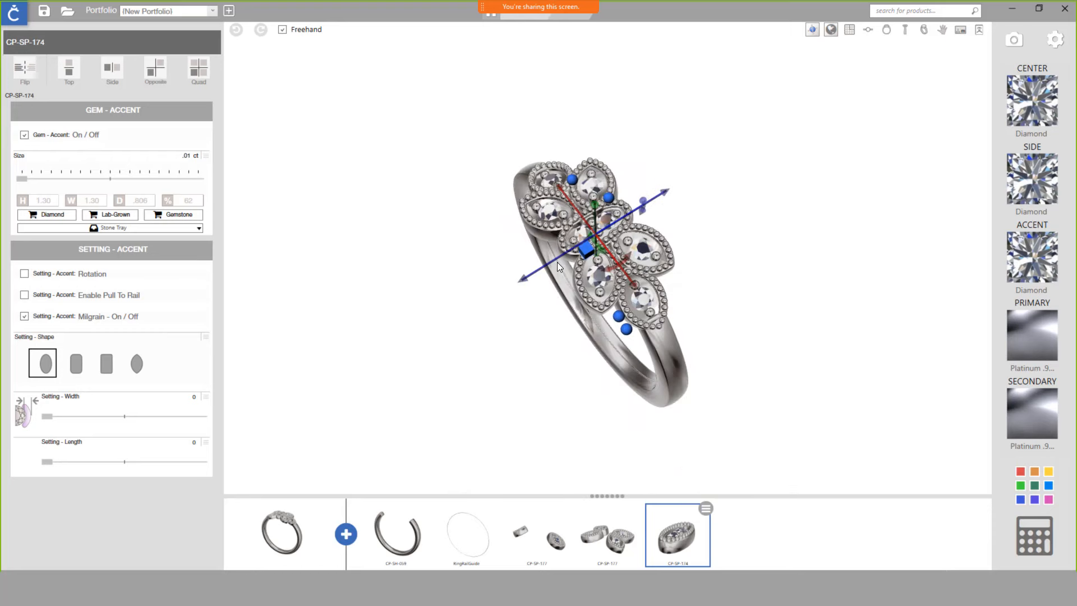
- Hide the freehand control handles to show the ring without them
left_click_drag(564, 302, 632, 320)
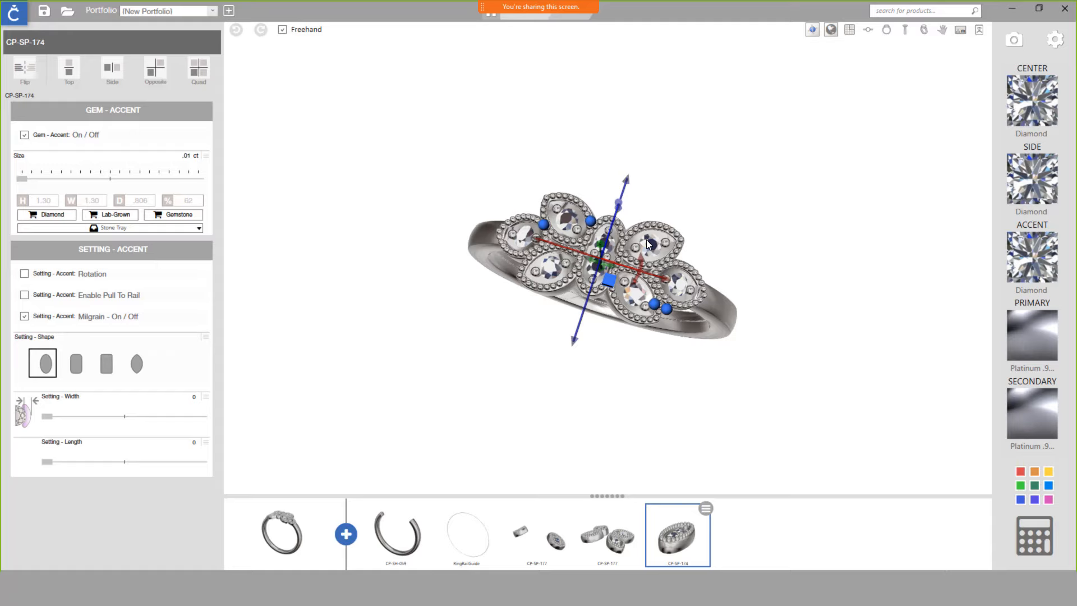
left_click(812, 29)
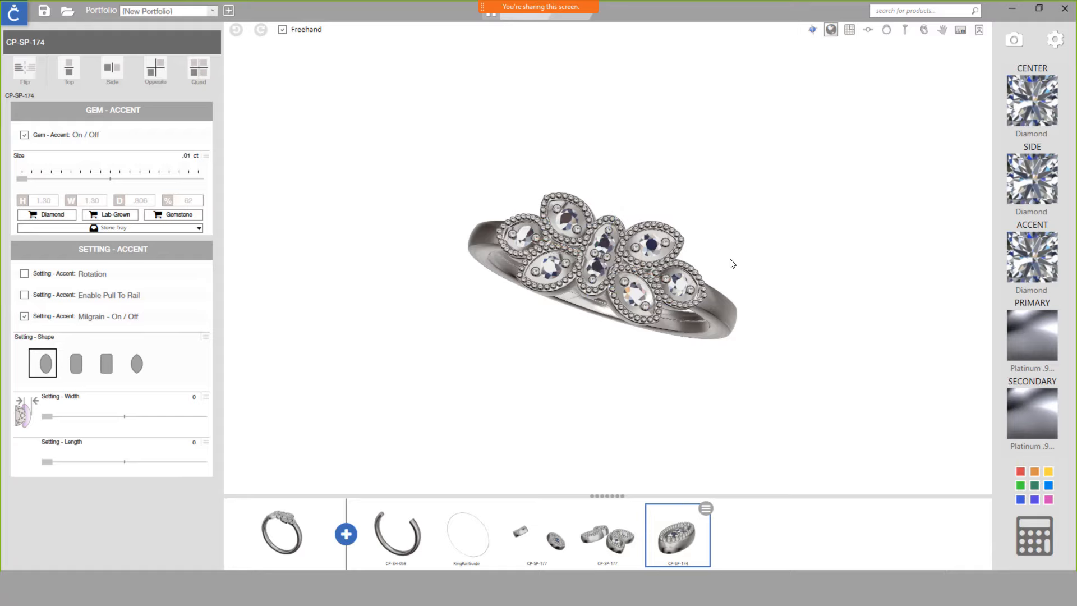
left_click_drag(623, 288, 621, 310)
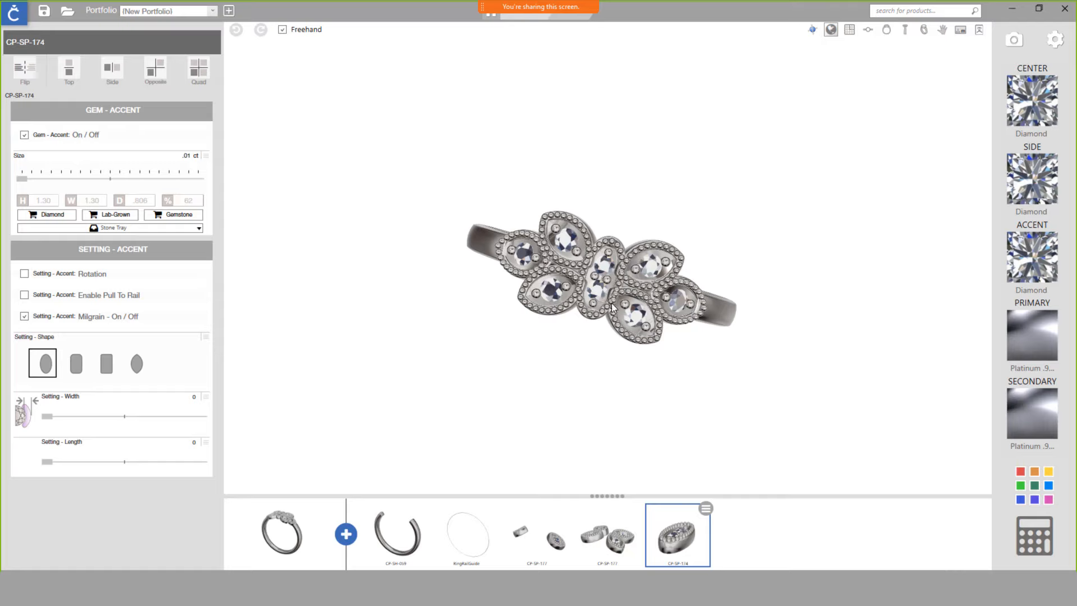
- Try the rectangular setting shape on the central accent again and restore the oval
left_click(106, 364)
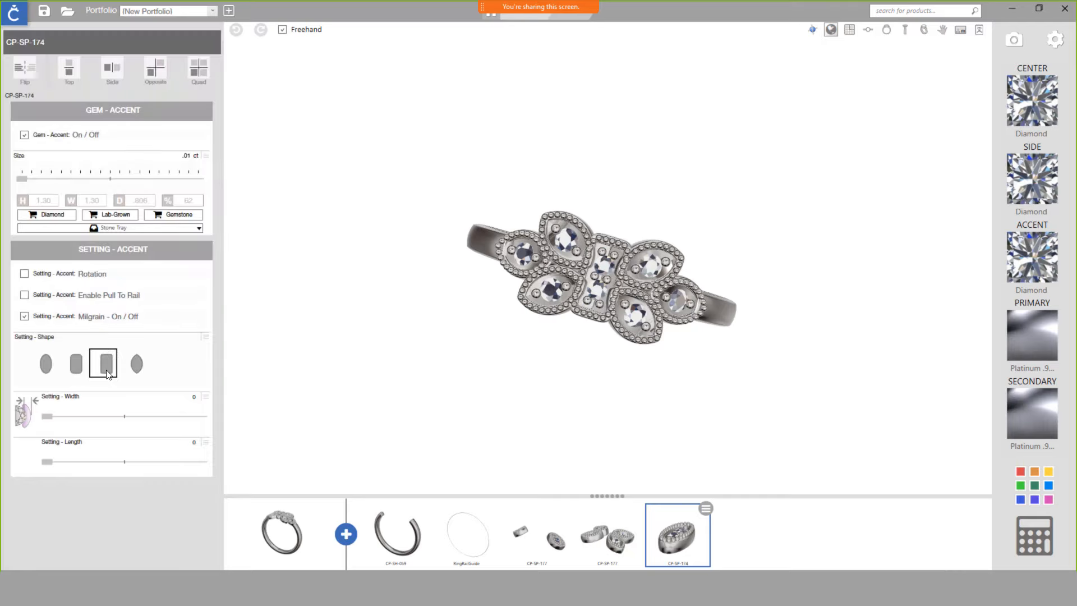
left_click_drag(627, 313, 605, 312)
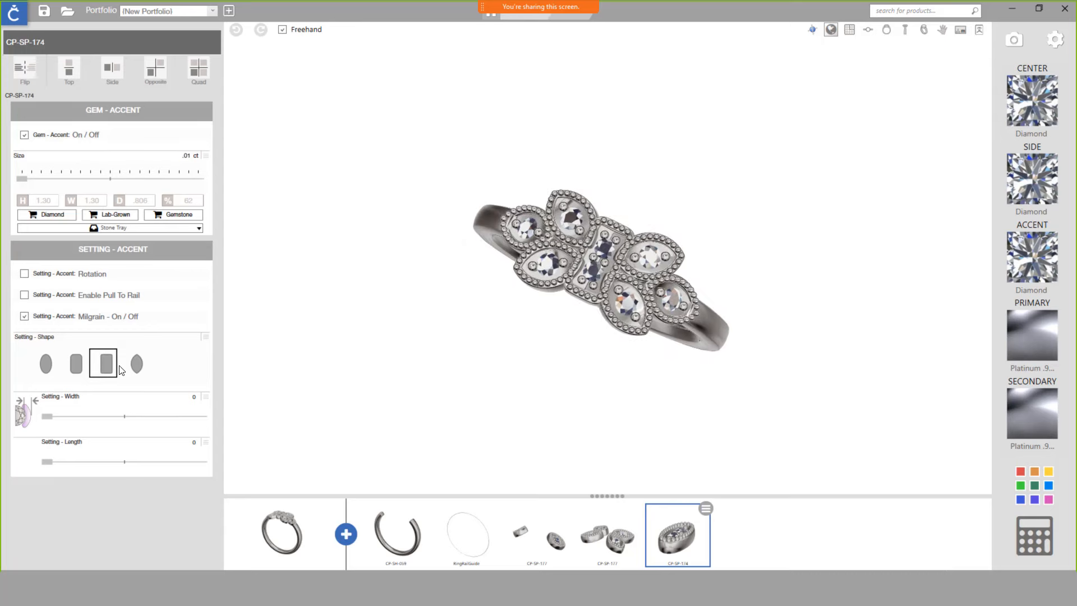
left_click(48, 370)
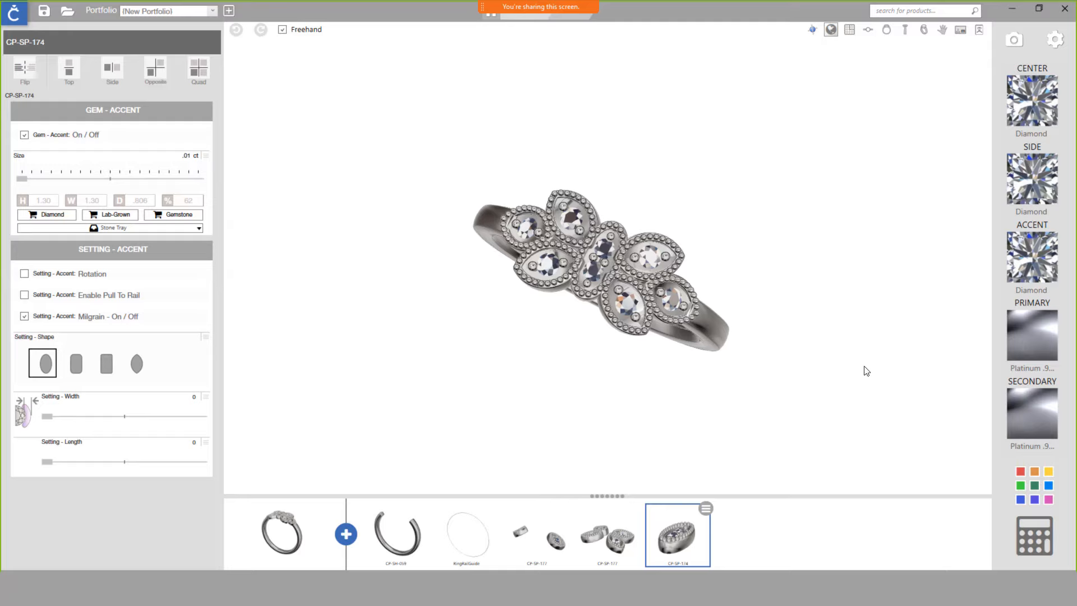
- Set the secondary metal to 14K rose gold and apply it to the four quad-mirrored accents and the central accent
left_click(1028, 409)
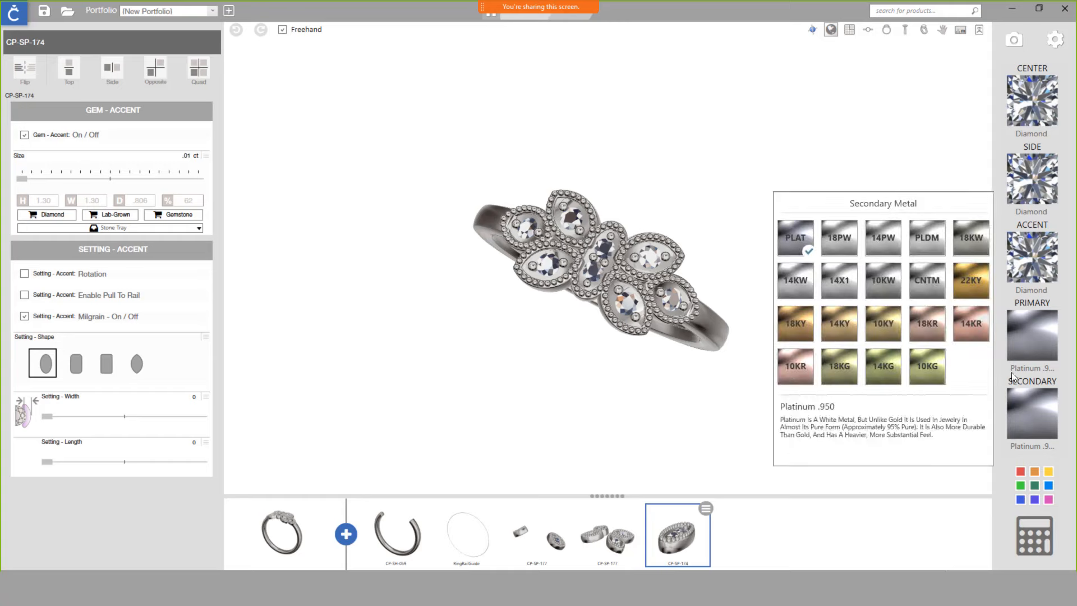
left_click(972, 325)
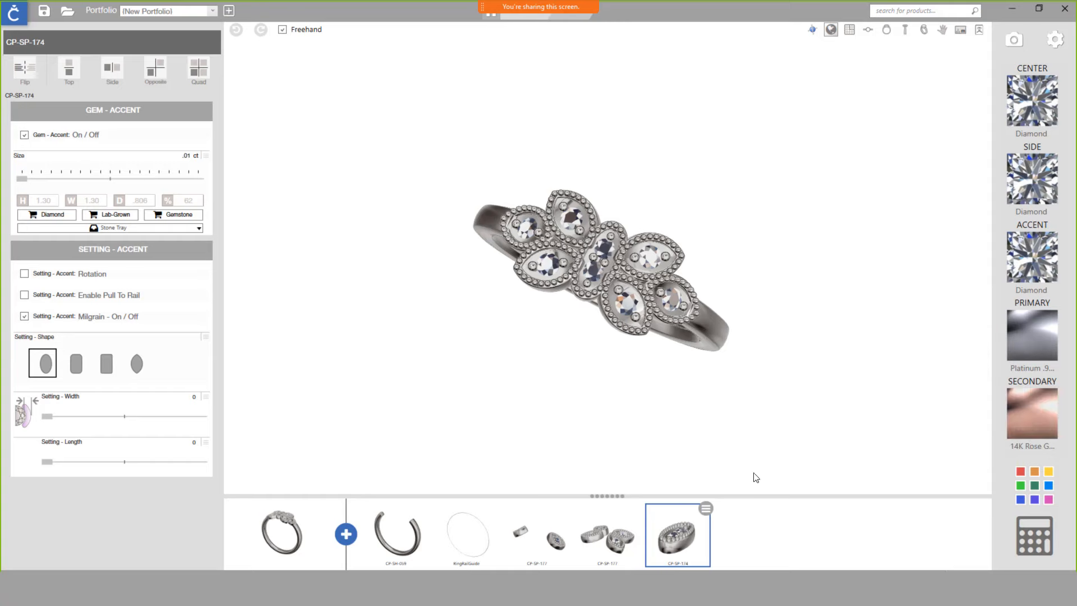
left_click(626, 524)
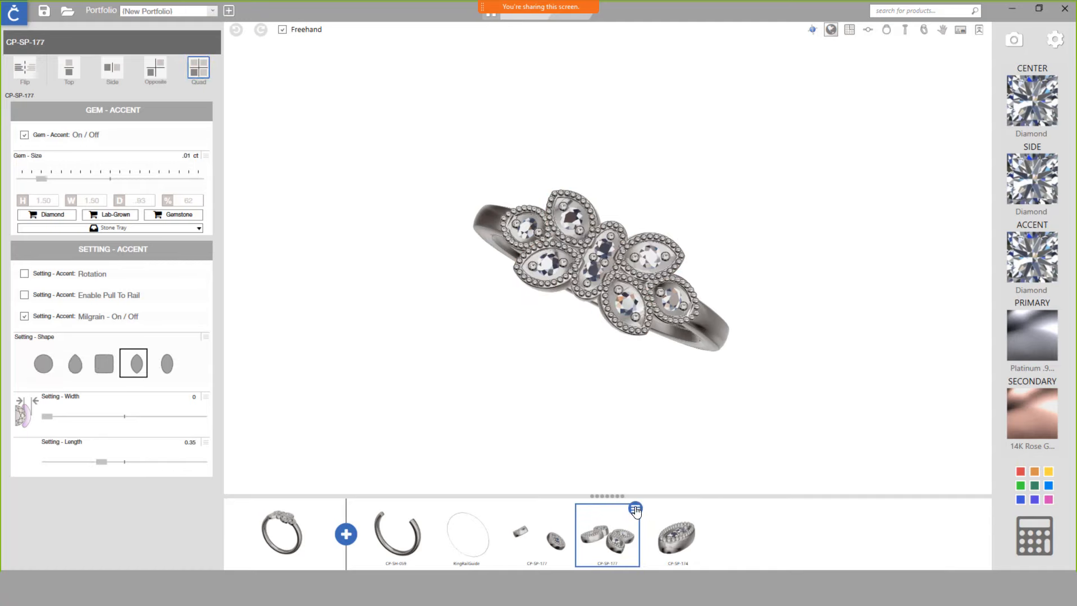
mouse_move(636, 509)
left_click(690, 535)
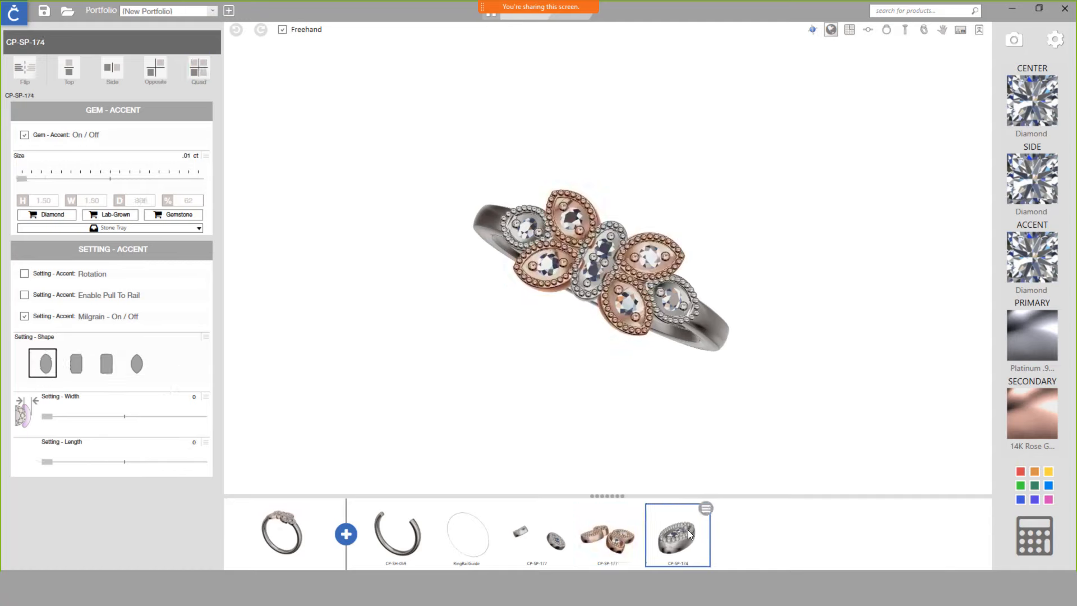
mouse_move(708, 511)
- Start a new design session after viewing the ring face-on, and switch to the presentation slide on ring attributes
right_click_drag(569, 345, 489, 388)
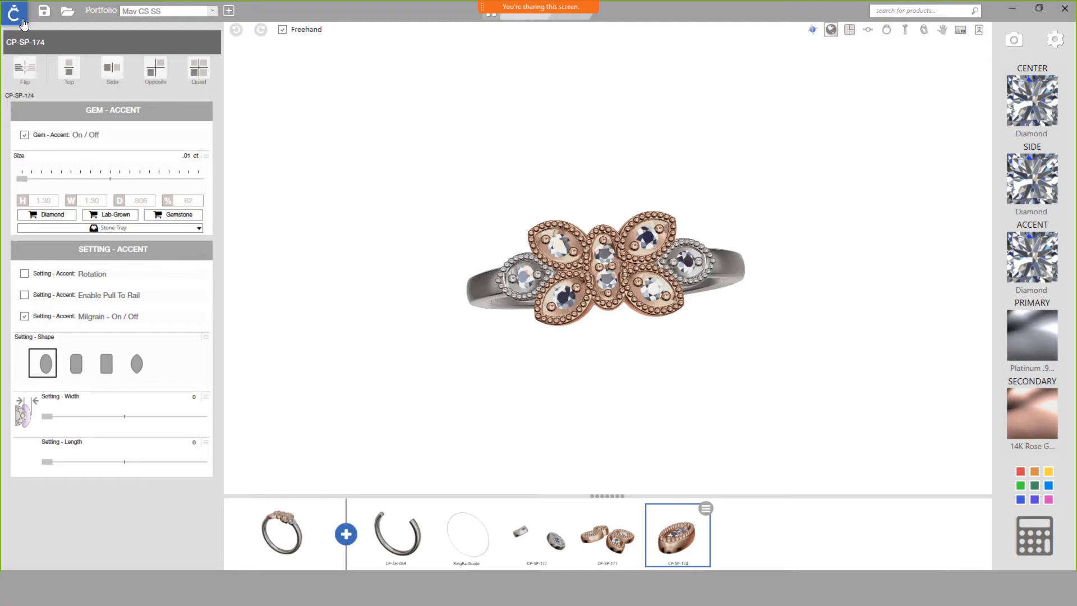
left_click(22, 24)
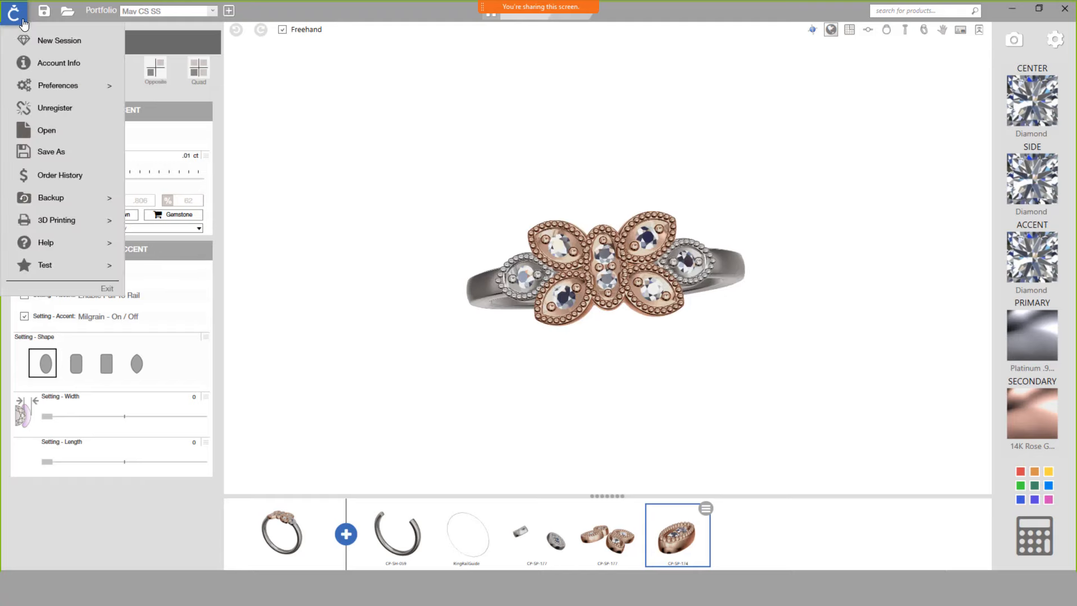
left_click(45, 45)
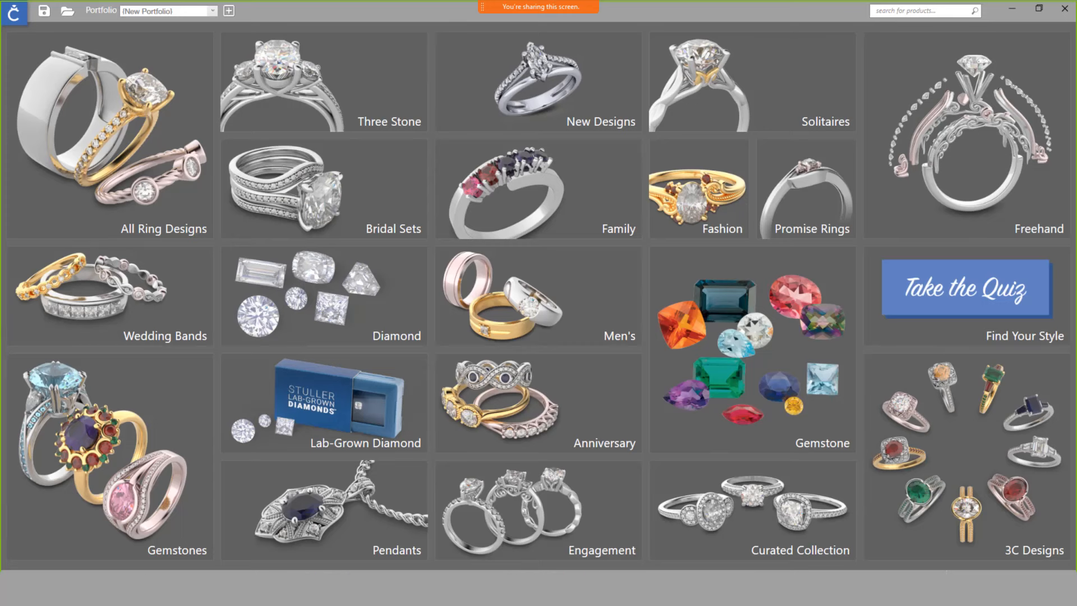
mouse_move(125, 596)
left_click(152, 567)
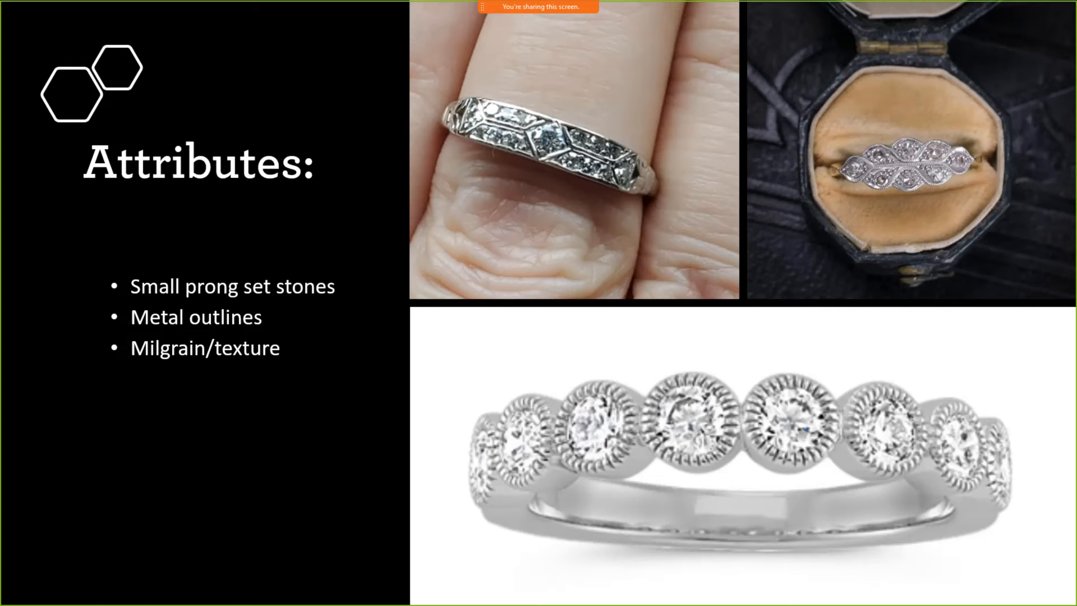
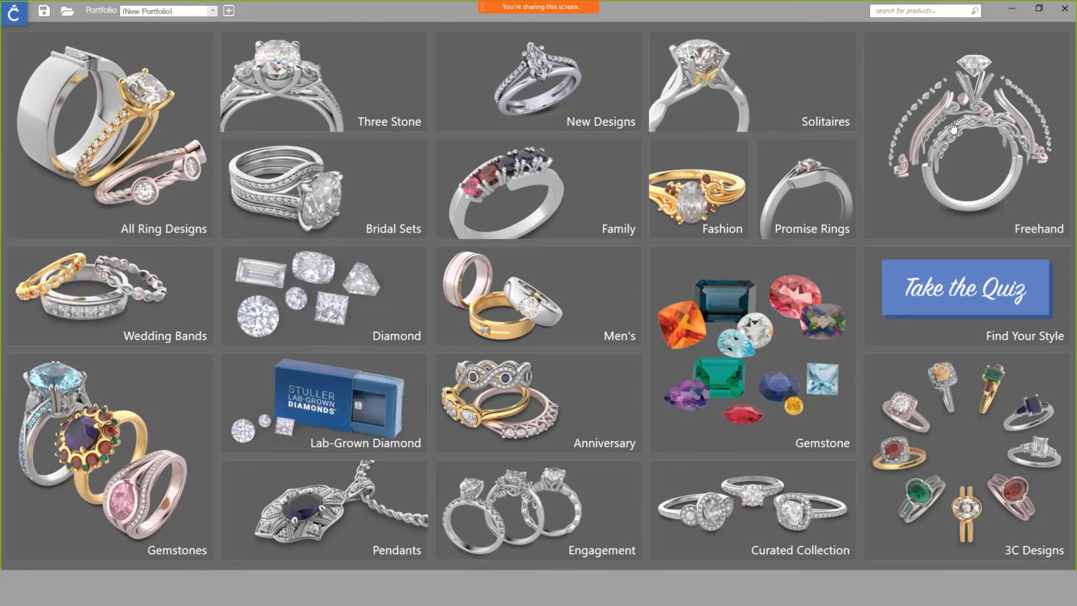
- Start a freehand design and browse the number and letter styles among the first 144 text parts
left_click(966, 158)
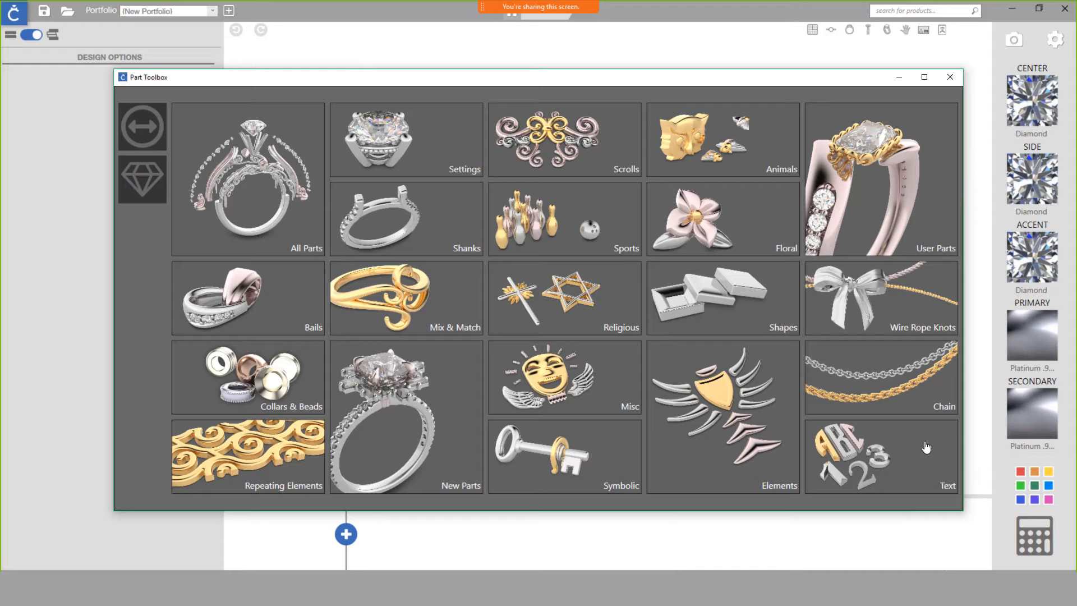
left_click(892, 478)
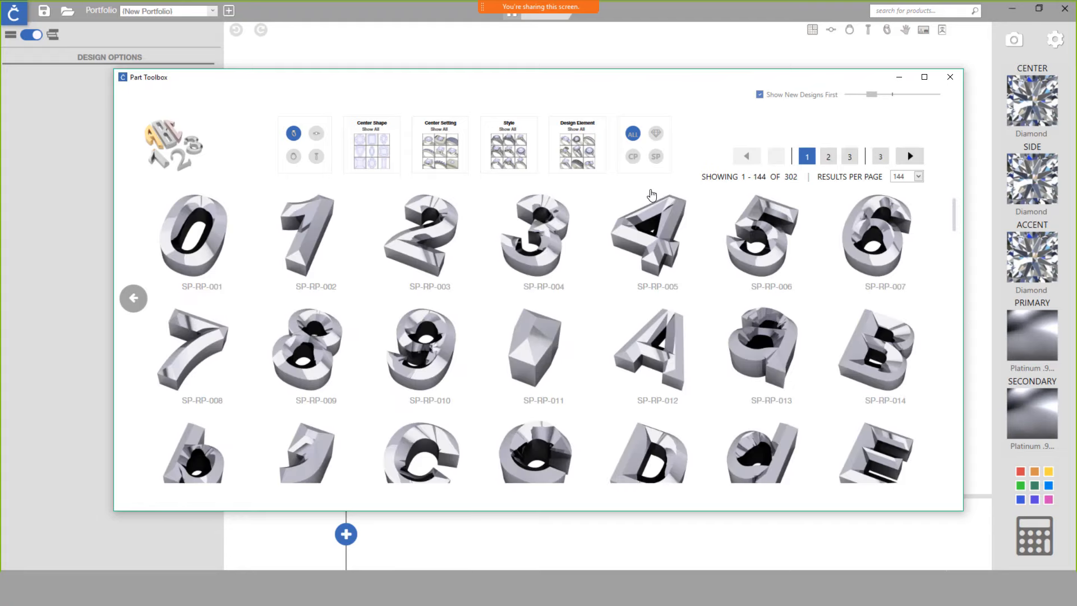
scroll(606, 285, "down", 1)
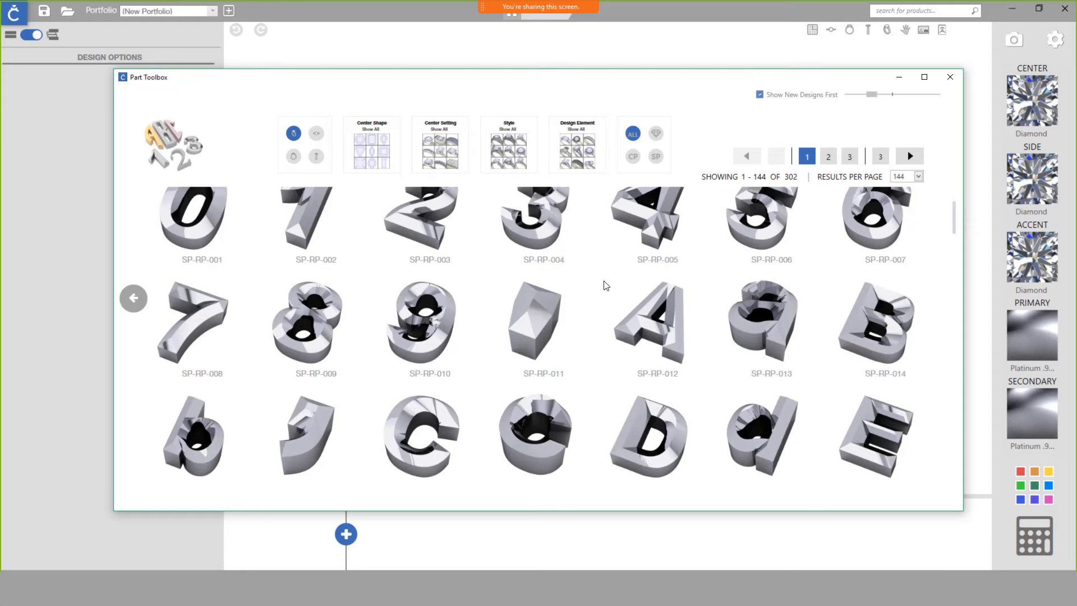
scroll(605, 285, "down", 10)
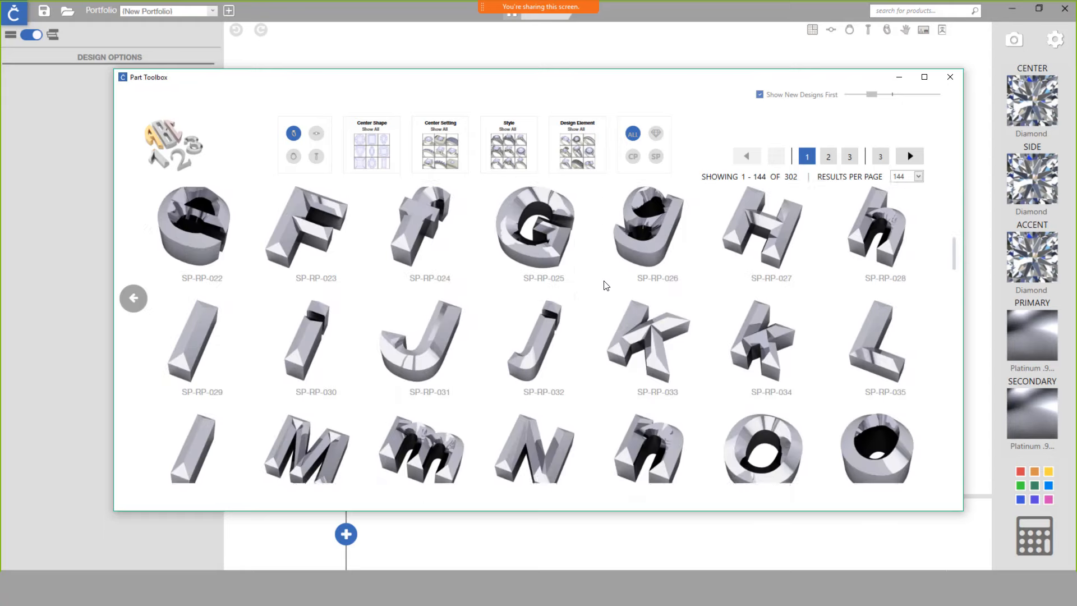
scroll(606, 285, "down", 6)
scroll(605, 286, "down", 10)
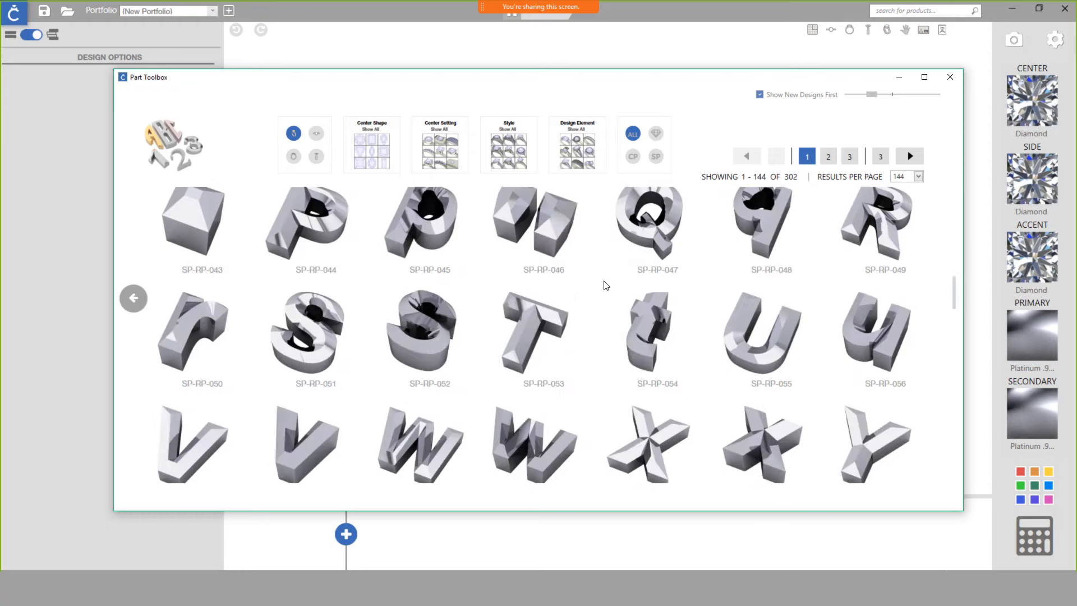
scroll(606, 286, "down", 5)
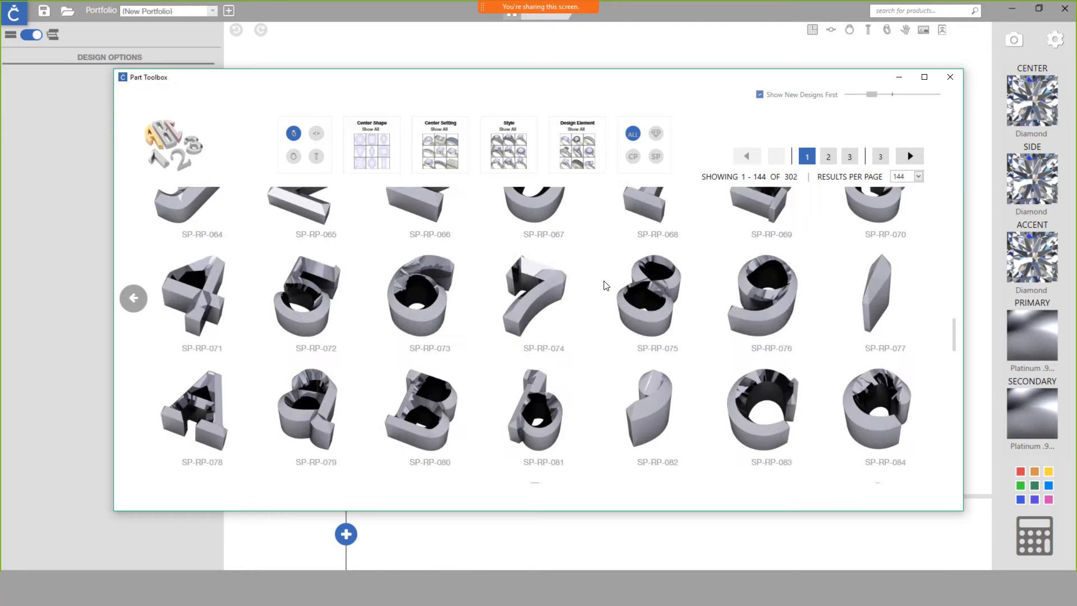
scroll(606, 285, "down", 12)
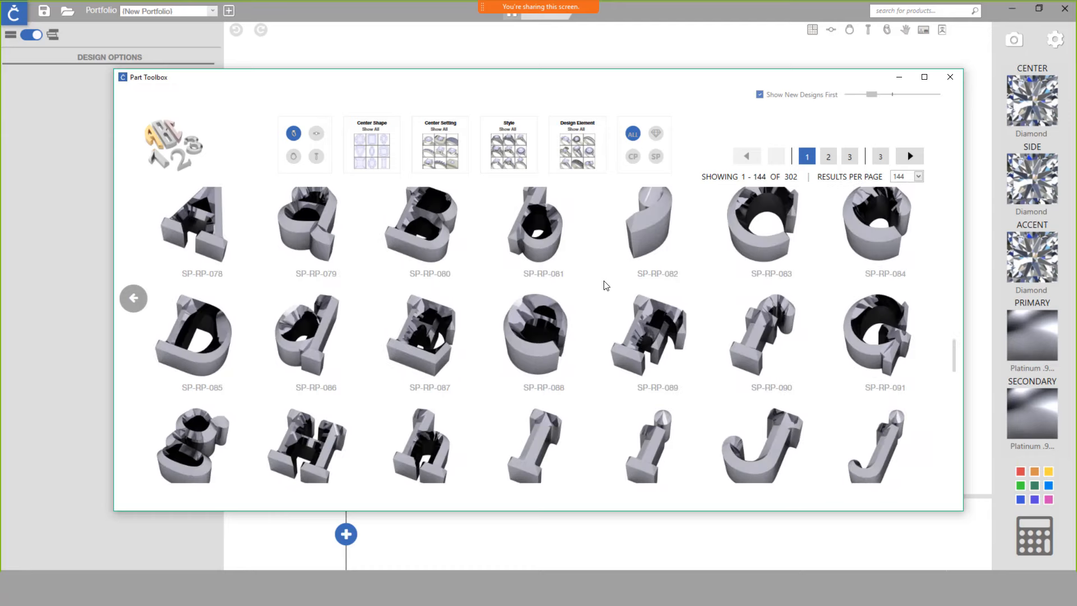
scroll(606, 285, "down", 12)
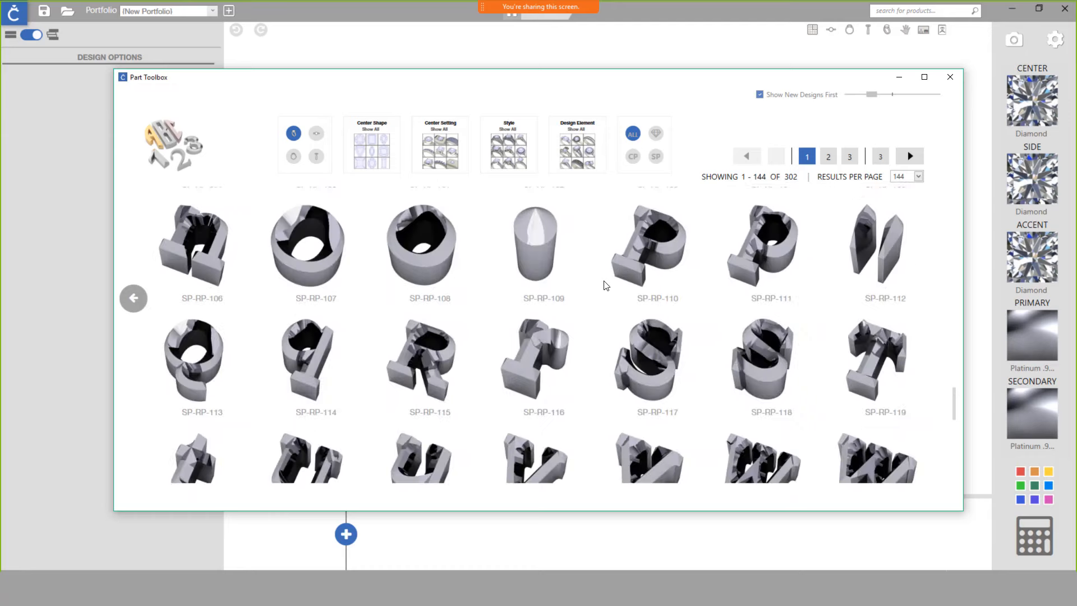
scroll(604, 285, "down", 5)
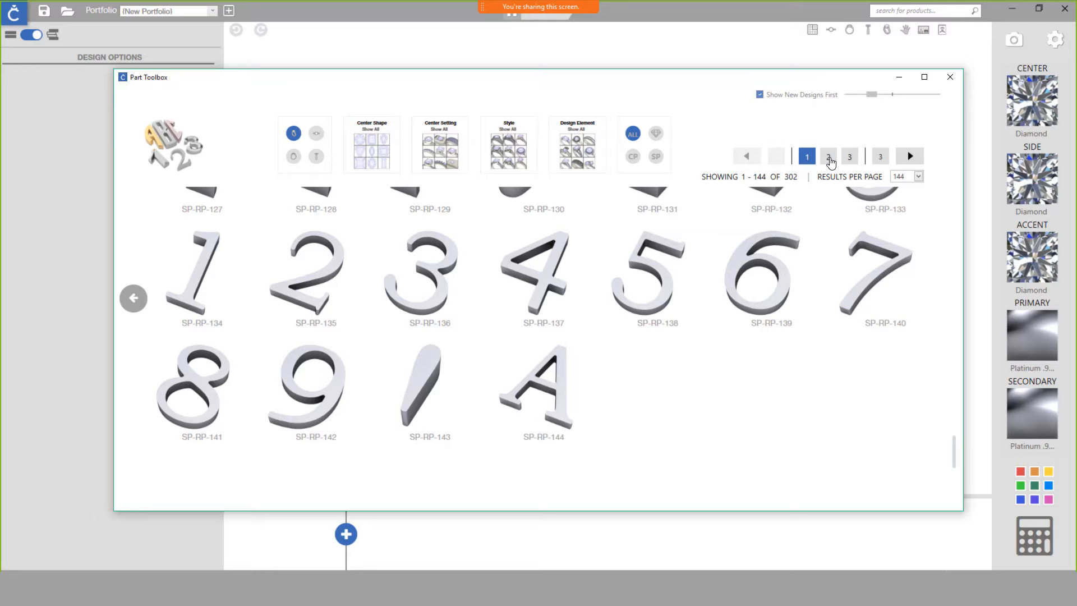
- Find the script lettering among text parts 145 to 288 and add the script letter l, SP-RP-288, to the design
left_click(829, 157)
scroll(700, 245, "down", 3)
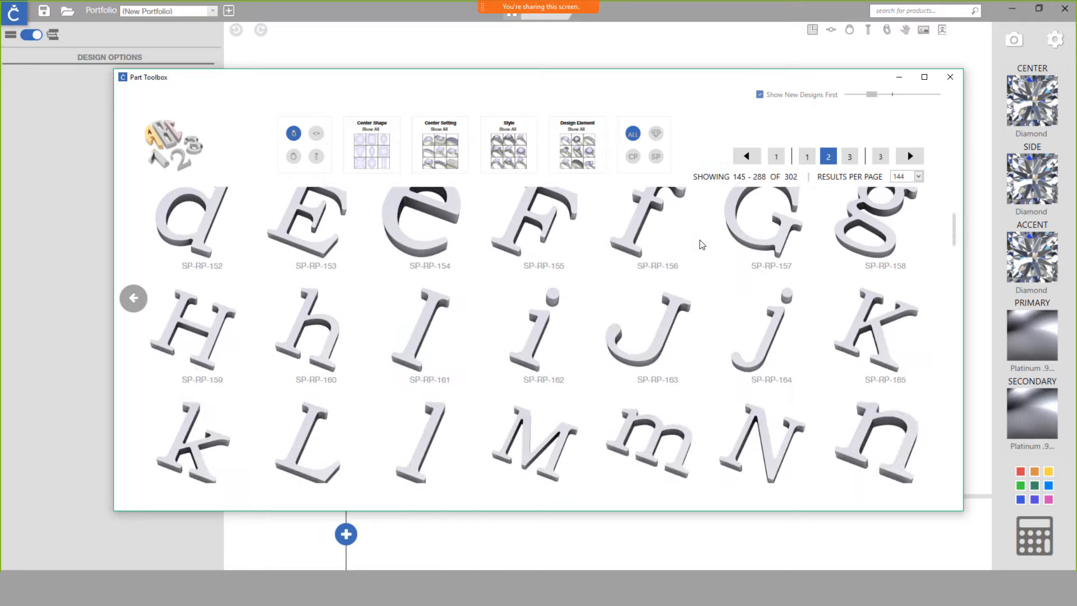
scroll(699, 244, "down", 5)
scroll(699, 244, "down", 2)
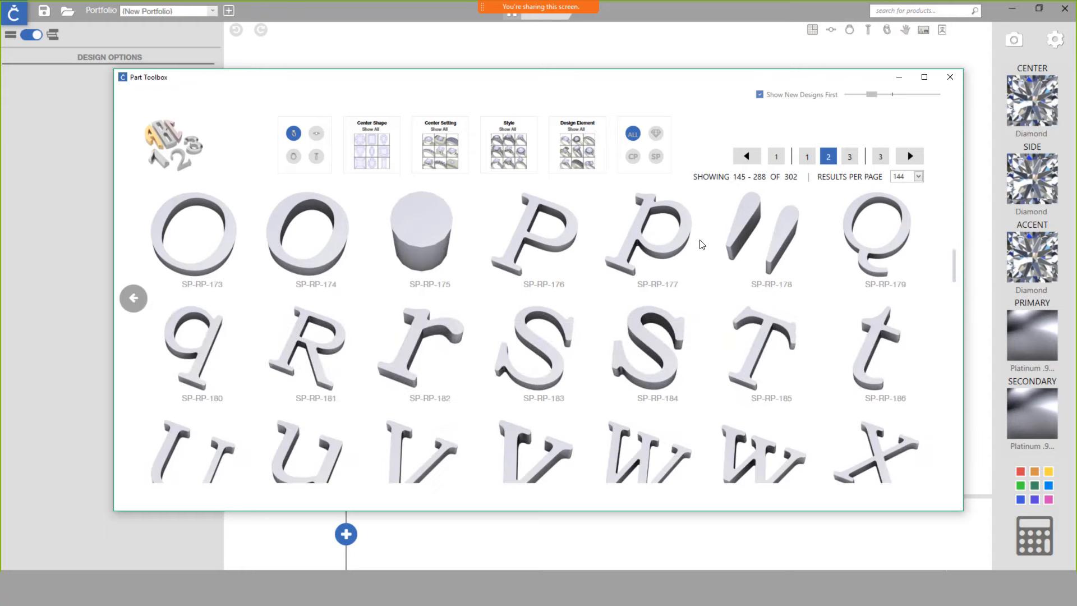
scroll(699, 245, "down", 8)
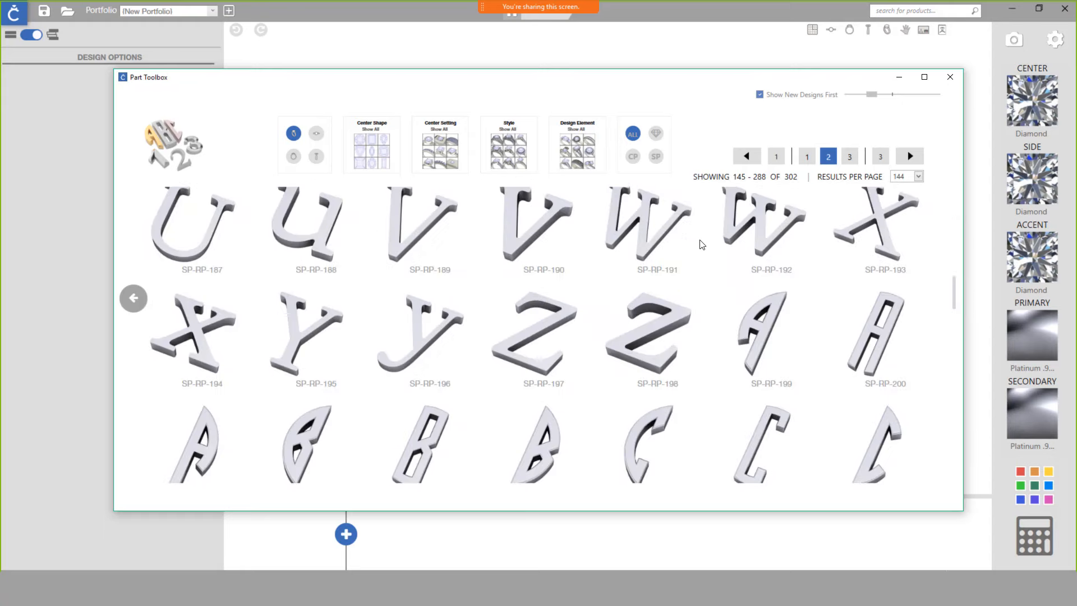
scroll(699, 244, "down", 1)
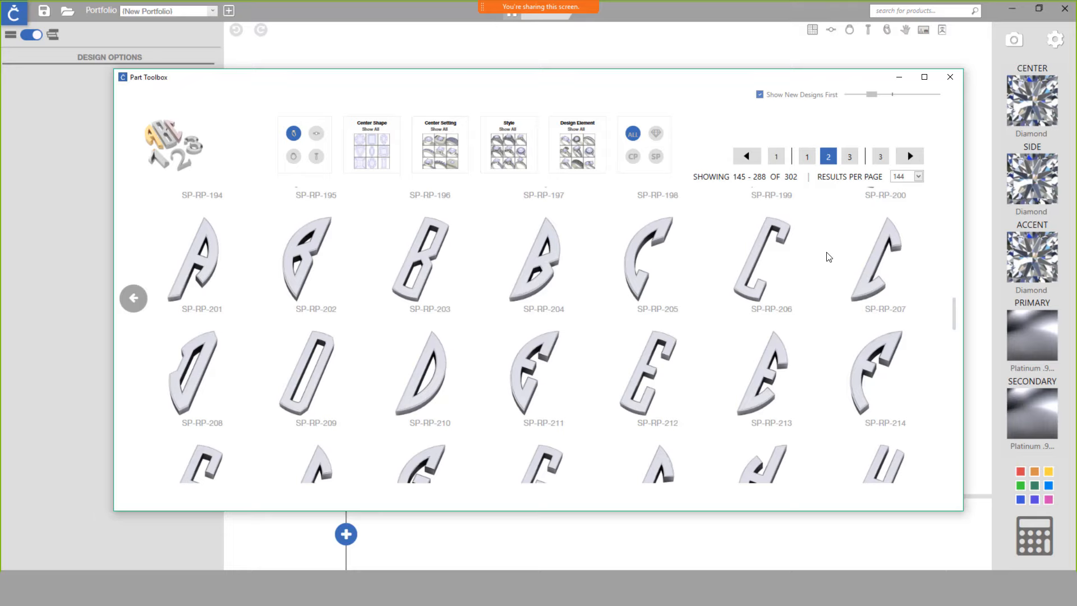
scroll(825, 258, "down", 8)
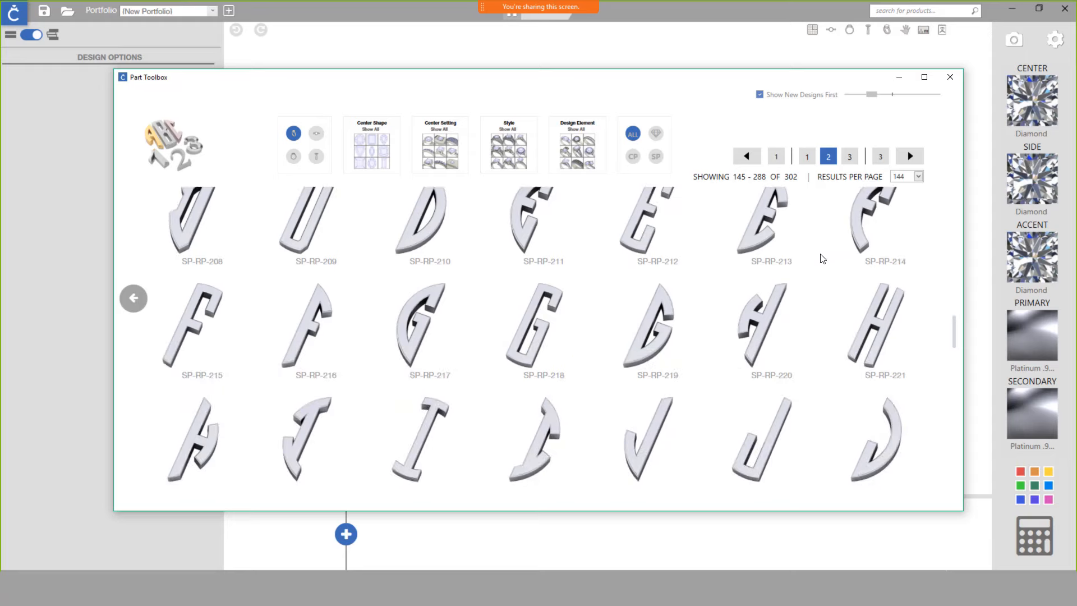
scroll(822, 258, "down", 10)
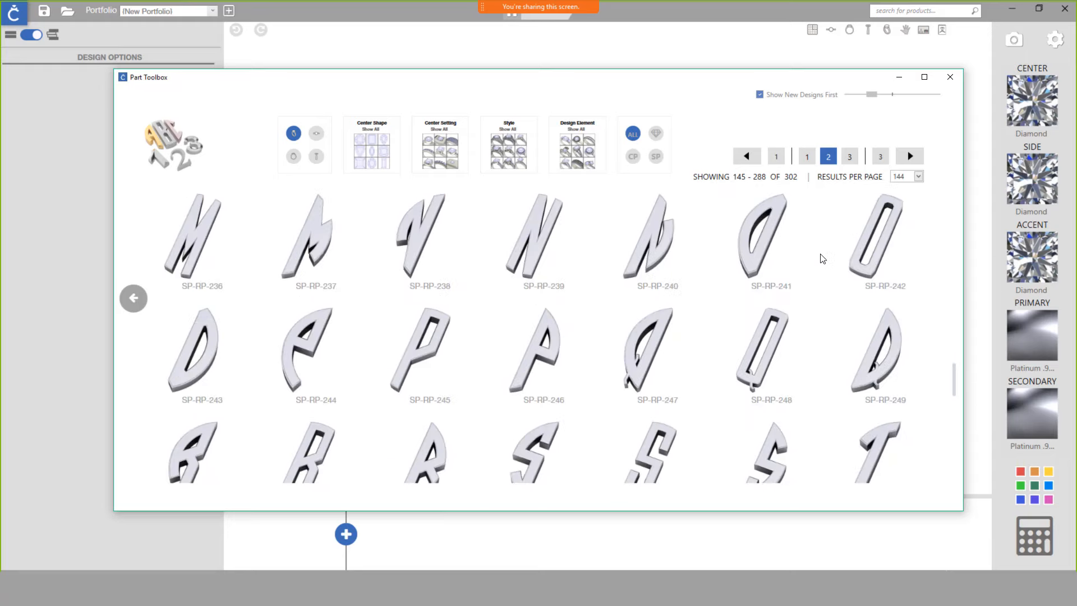
scroll(822, 258, "down", 5)
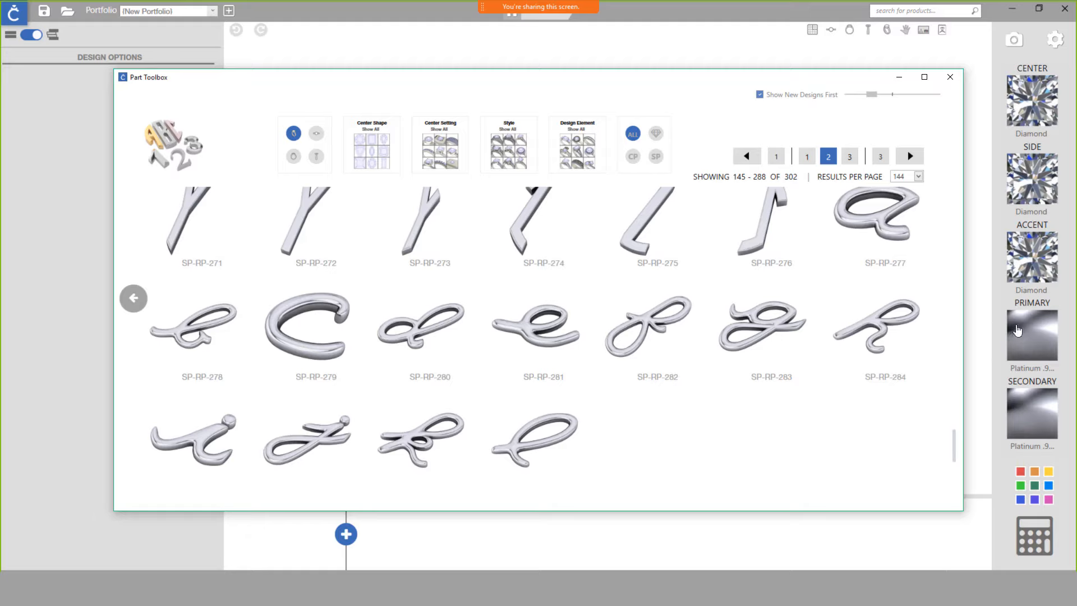
left_click(552, 439)
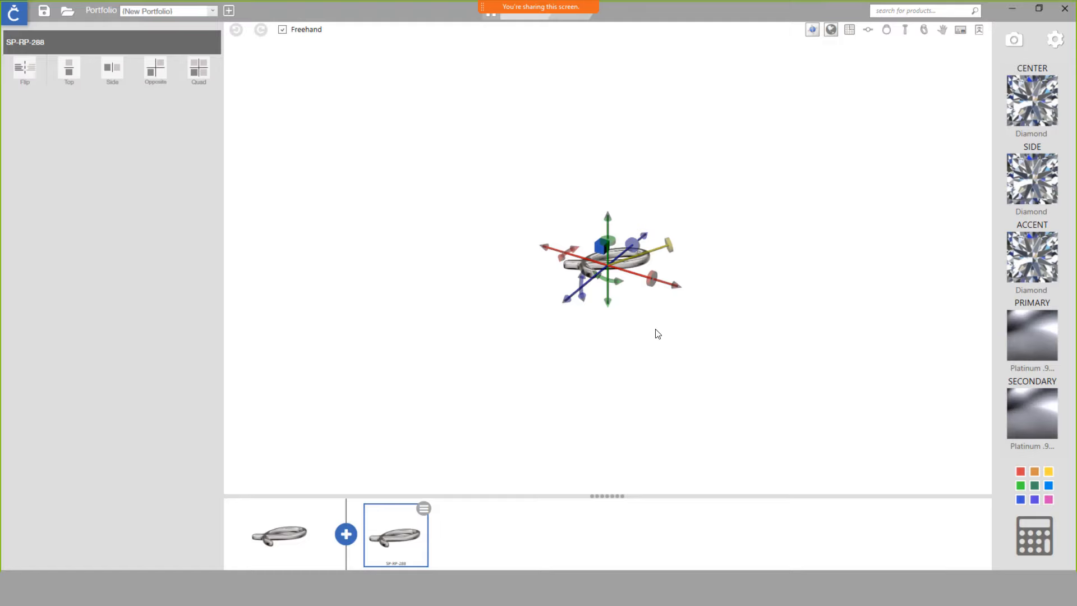
- Add the script letter o, SP-RP-291, from the text parts to the design
left_click(345, 534)
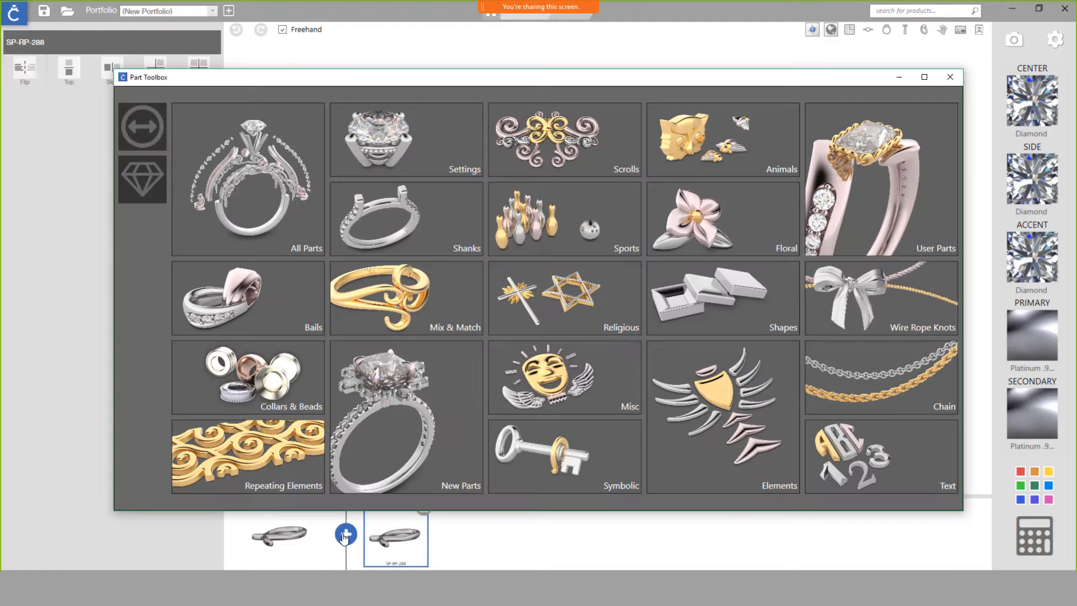
left_click(855, 444)
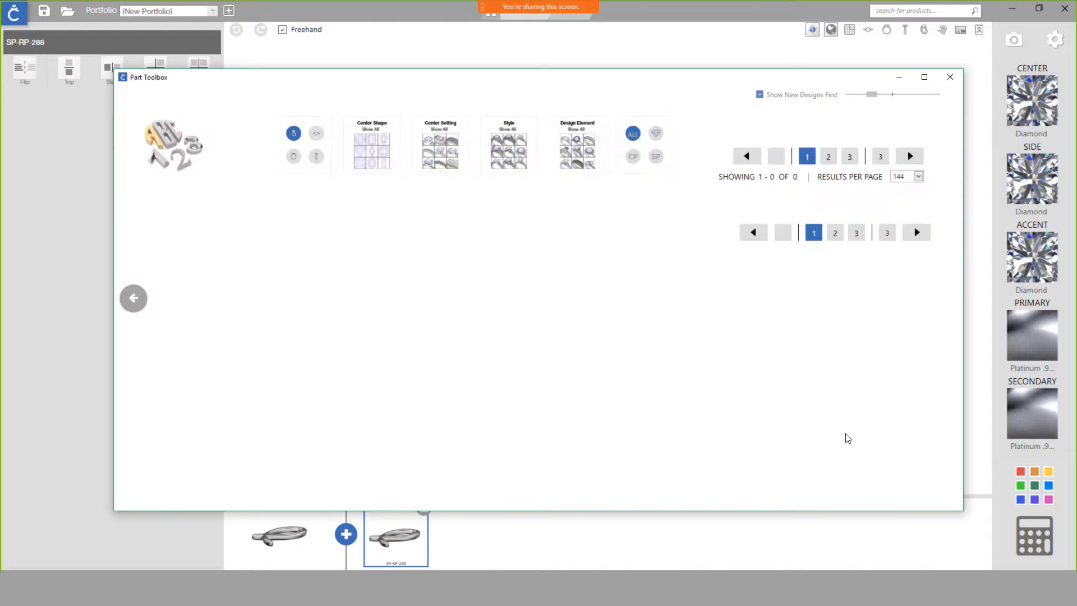
left_click(850, 157)
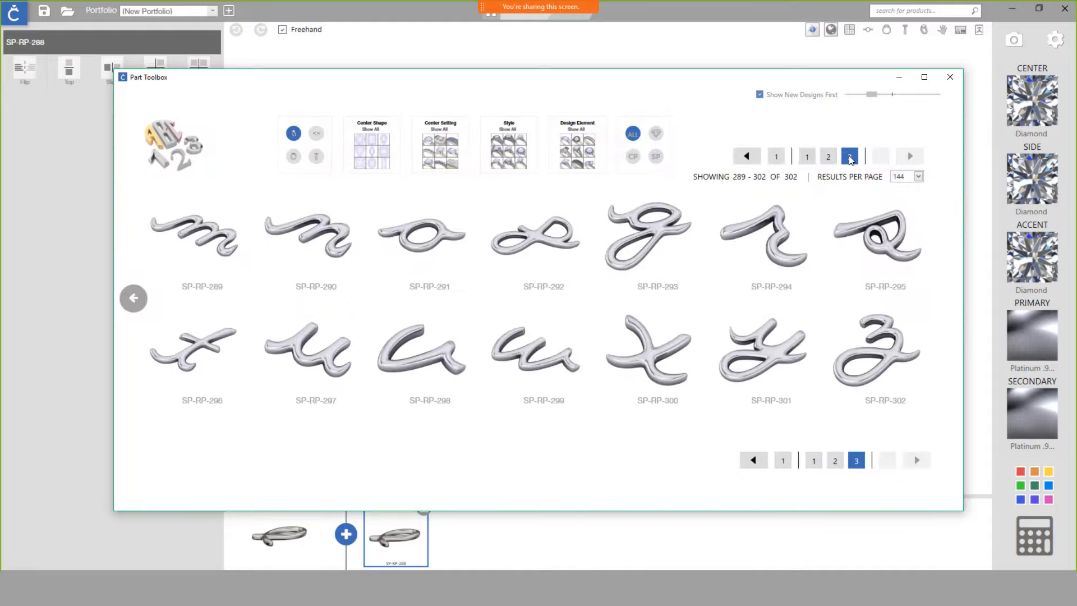
left_click(445, 236)
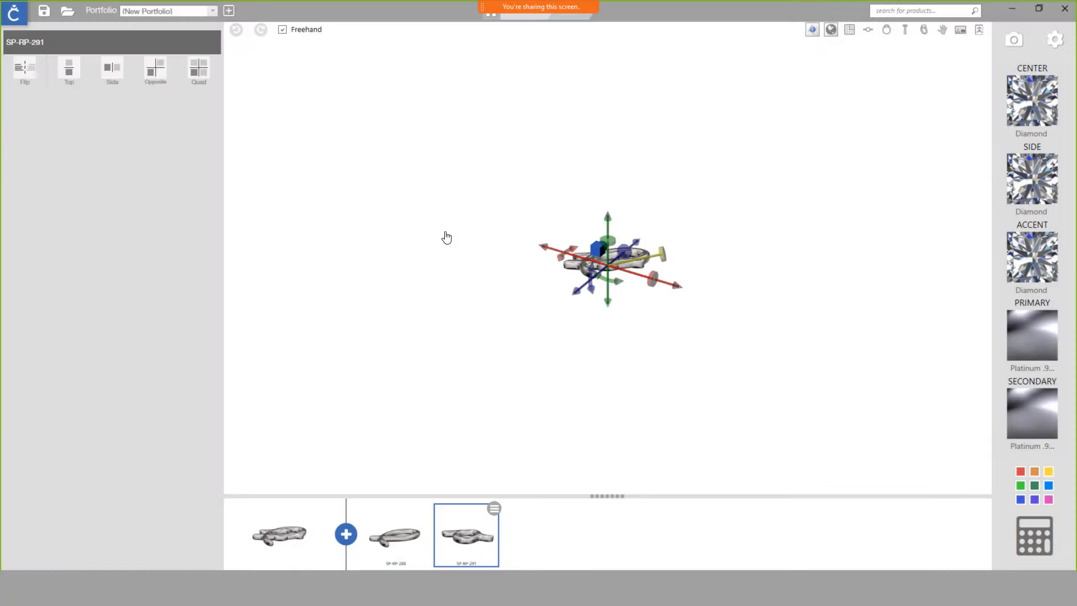
- Add the script letter v, SP-RP-298, from the text parts to the design
left_click(346, 535)
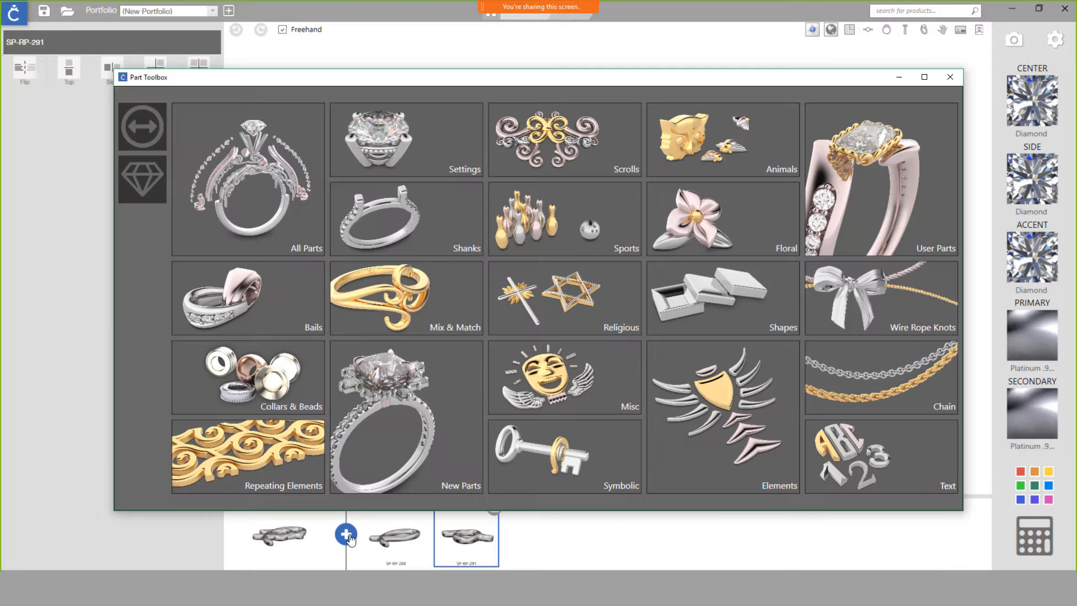
left_click(867, 467)
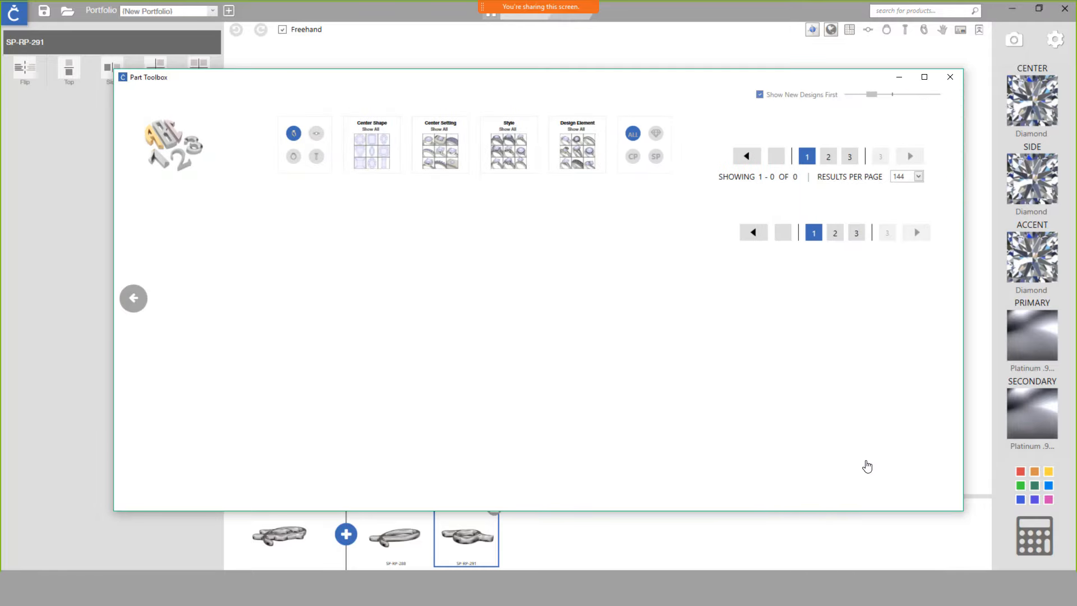
left_click(853, 159)
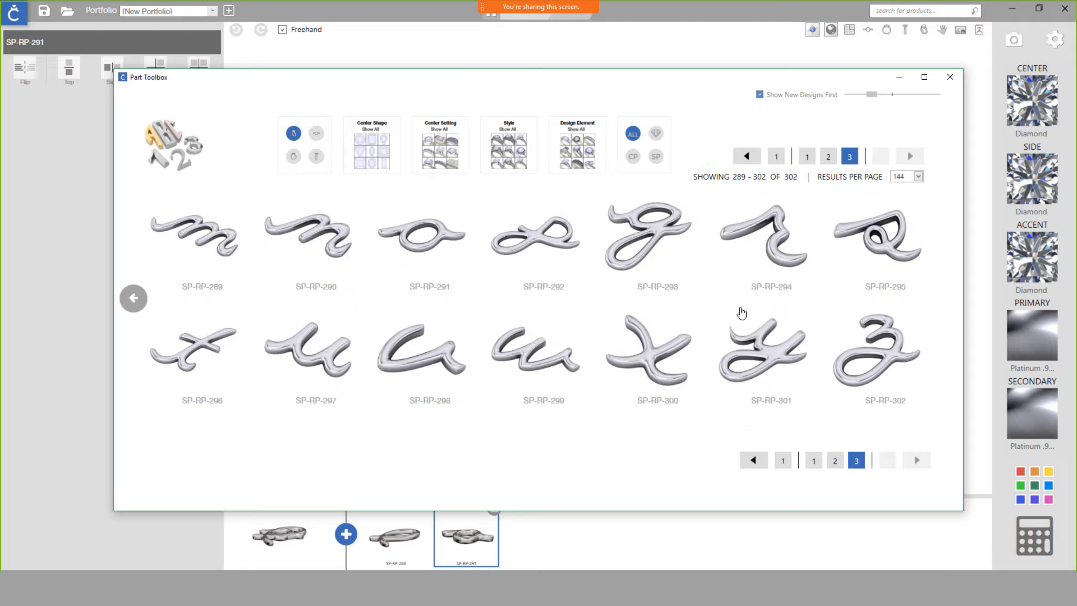
left_click(421, 365)
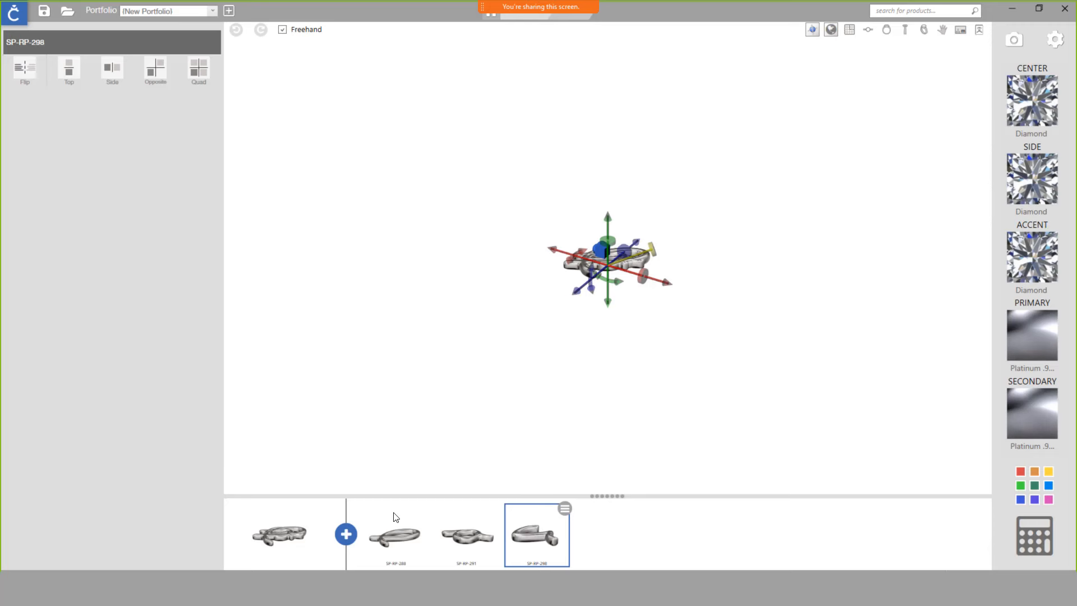
- Find the script lettering among text parts 145 to 288 and add the script letter e, SP-RP-281, to the design
left_click(346, 534)
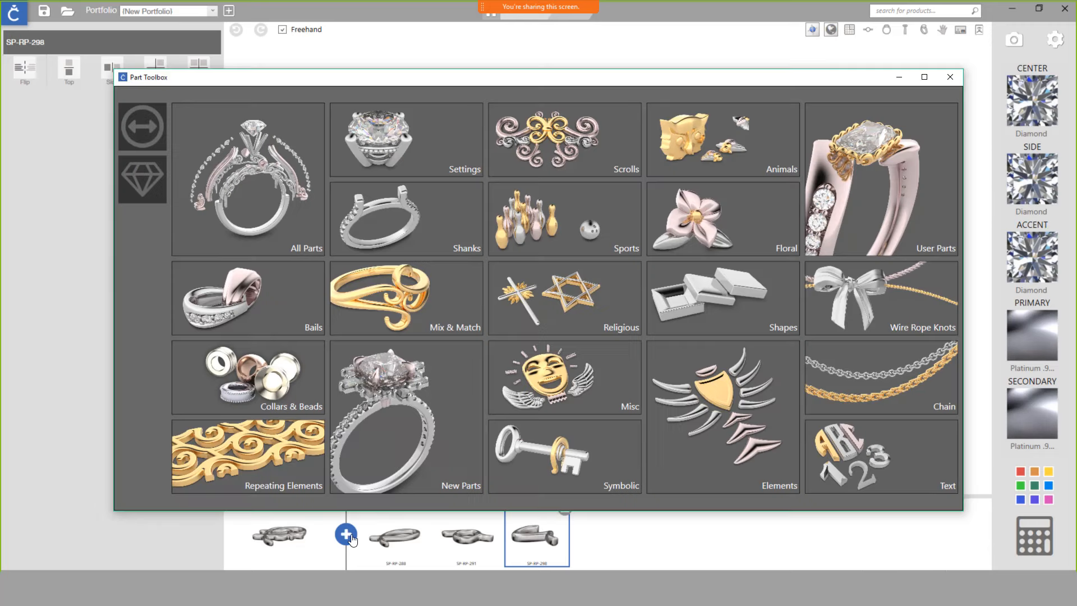
left_click(858, 466)
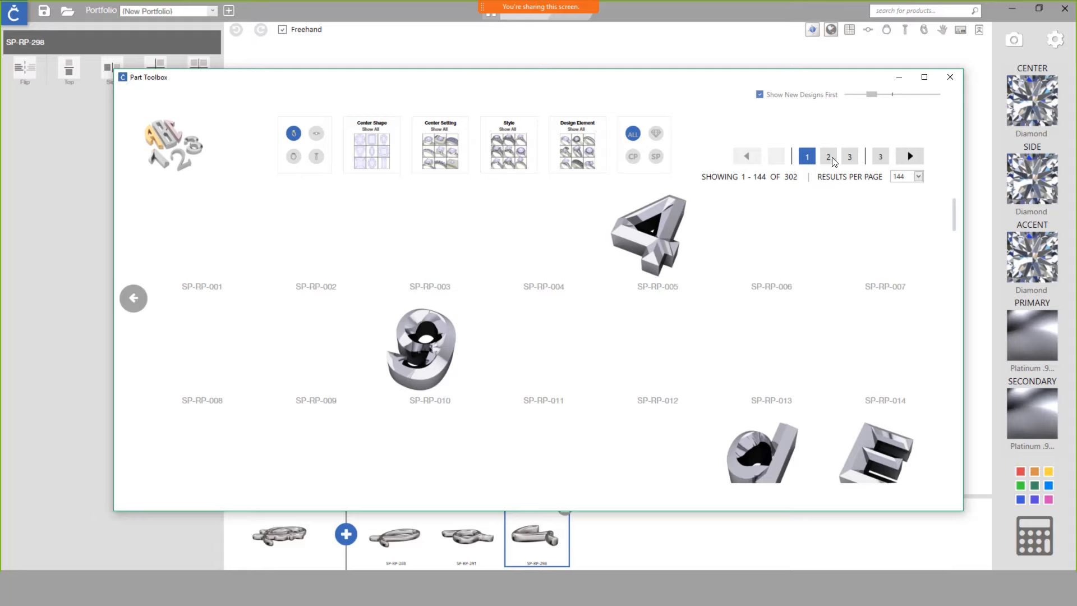
left_click(828, 157)
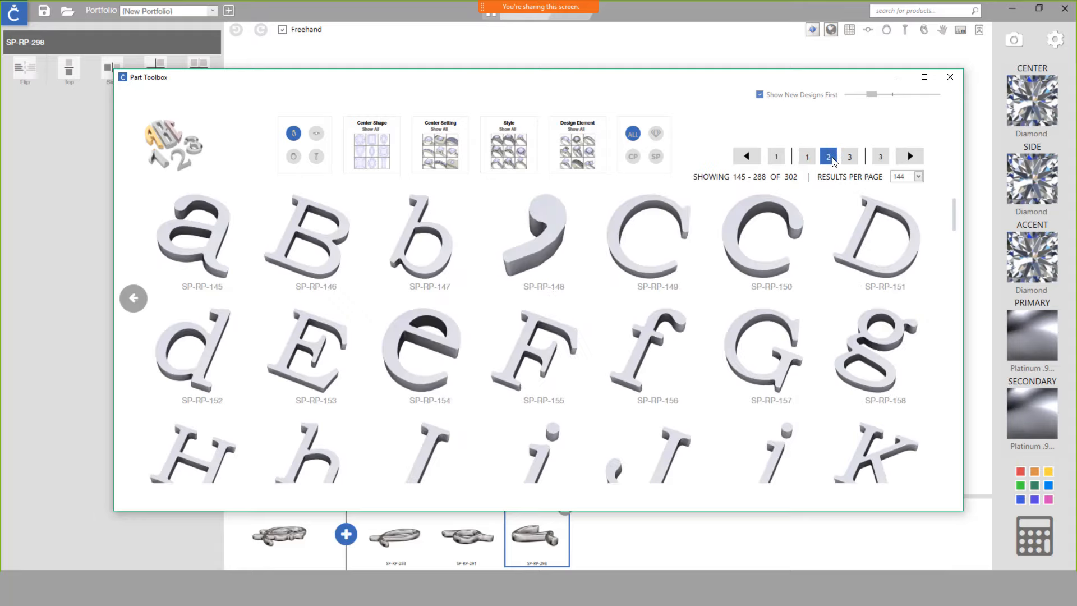
scroll(822, 205, "down", 15)
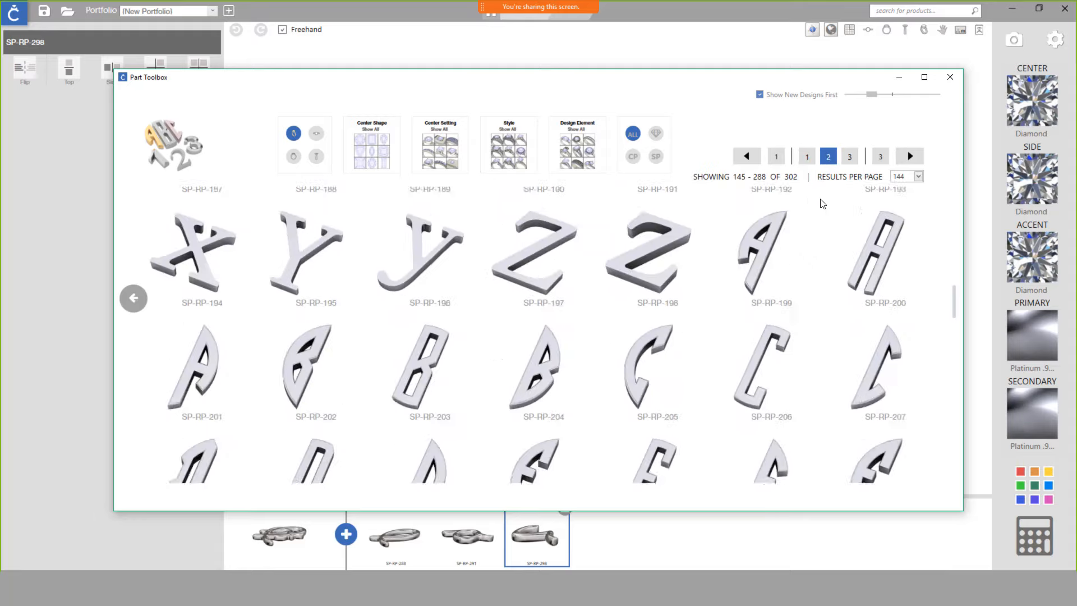
scroll(821, 205, "down", 14)
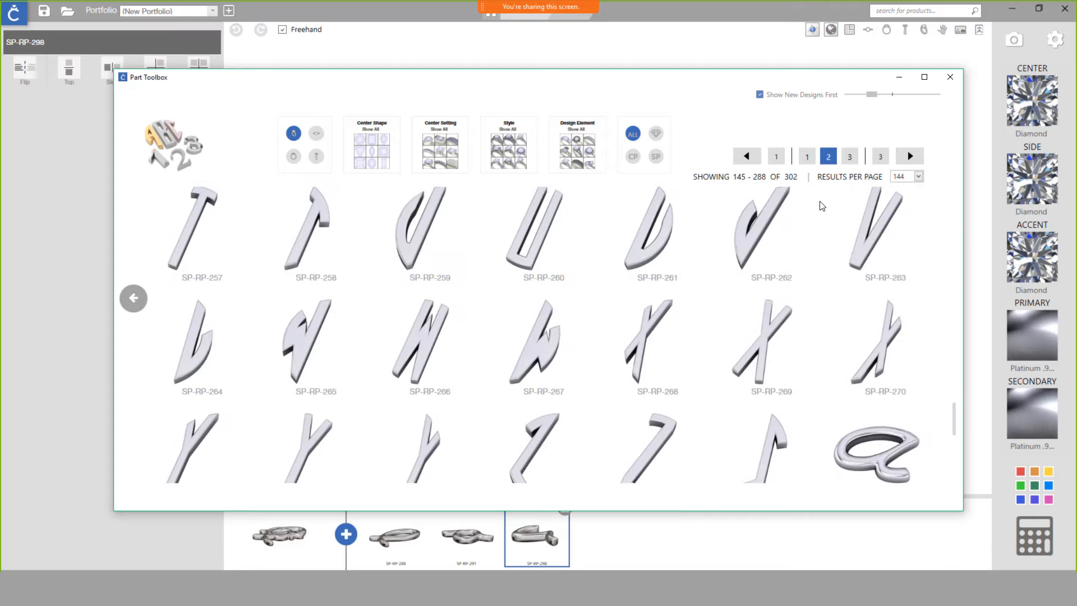
left_click(533, 383)
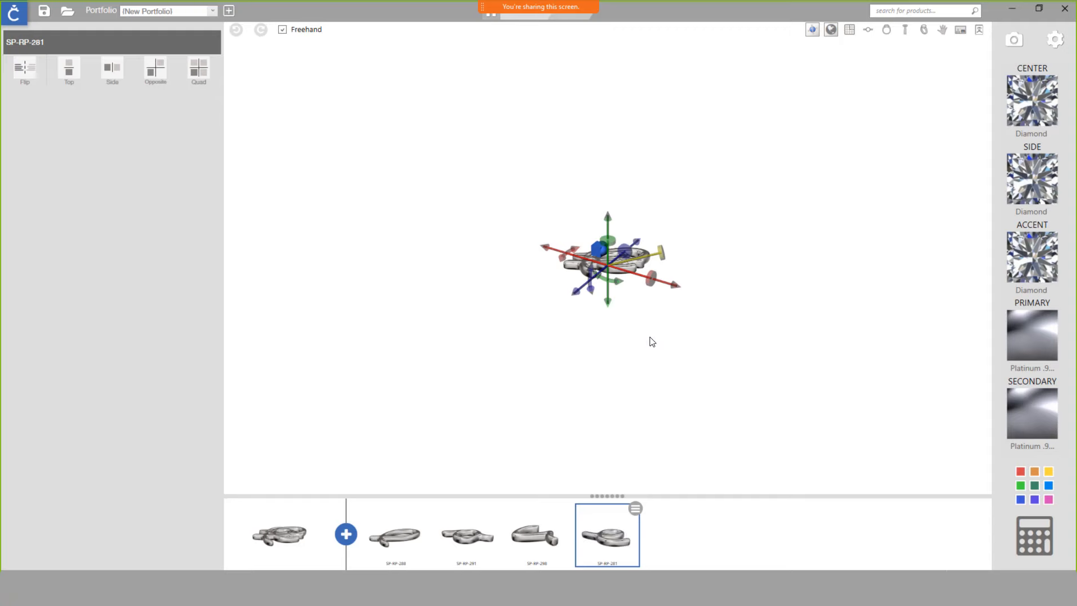
- Display the grid and view the overlapping letters straight down from above
left_click_drag(589, 309, 655, 397)
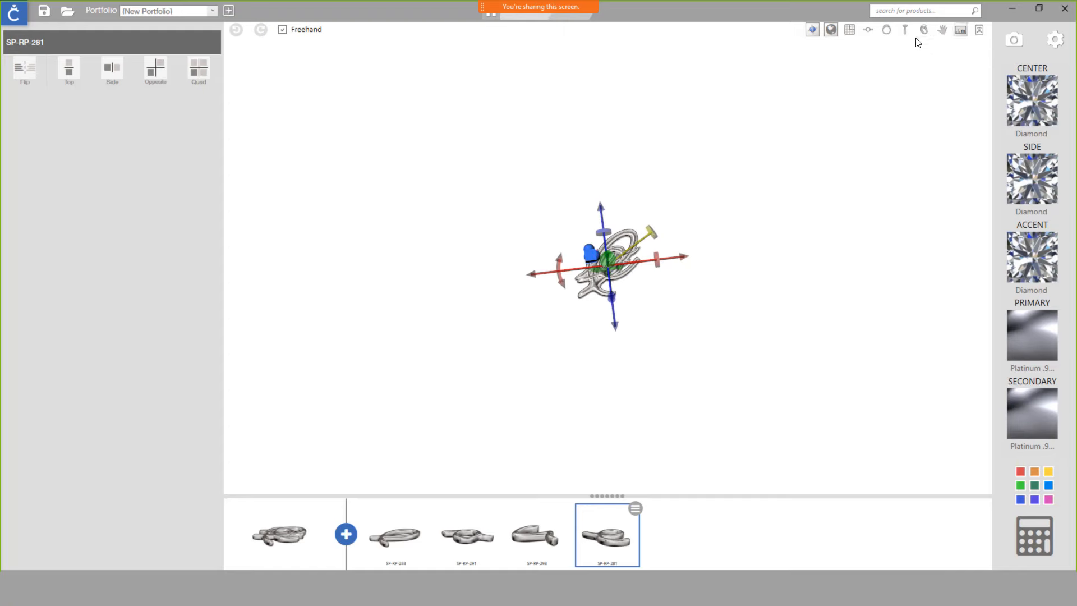
left_click(850, 31)
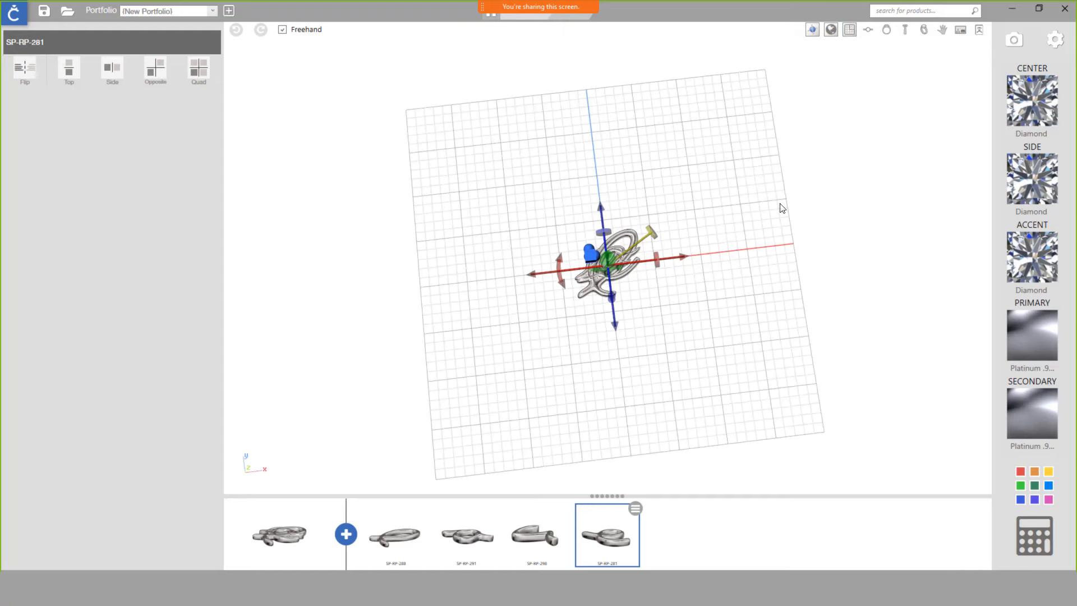
left_click_drag(721, 293, 706, 310)
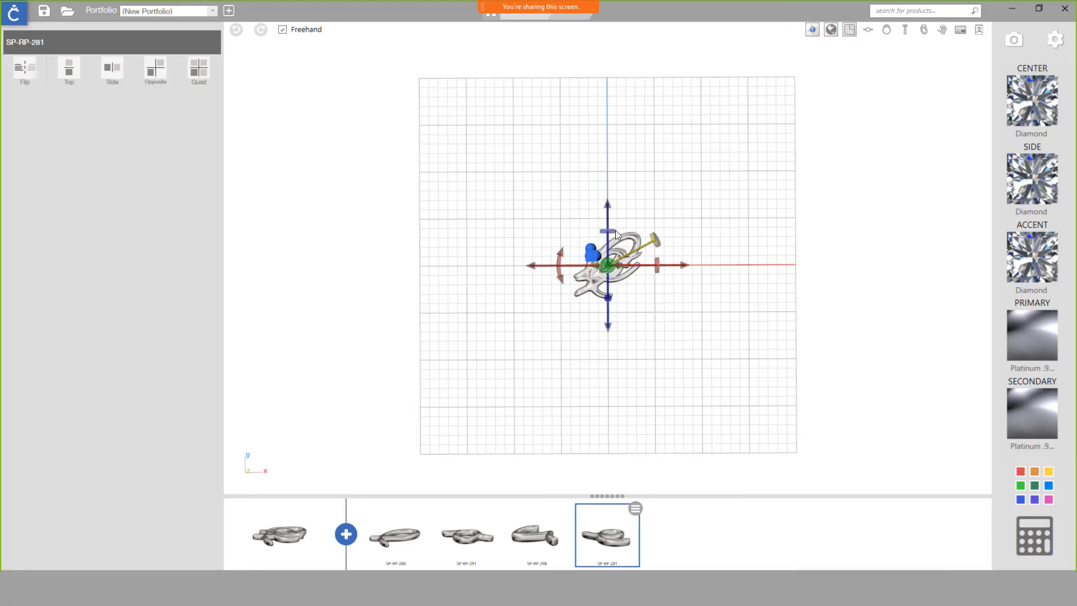
scroll(624, 284, "up", 4)
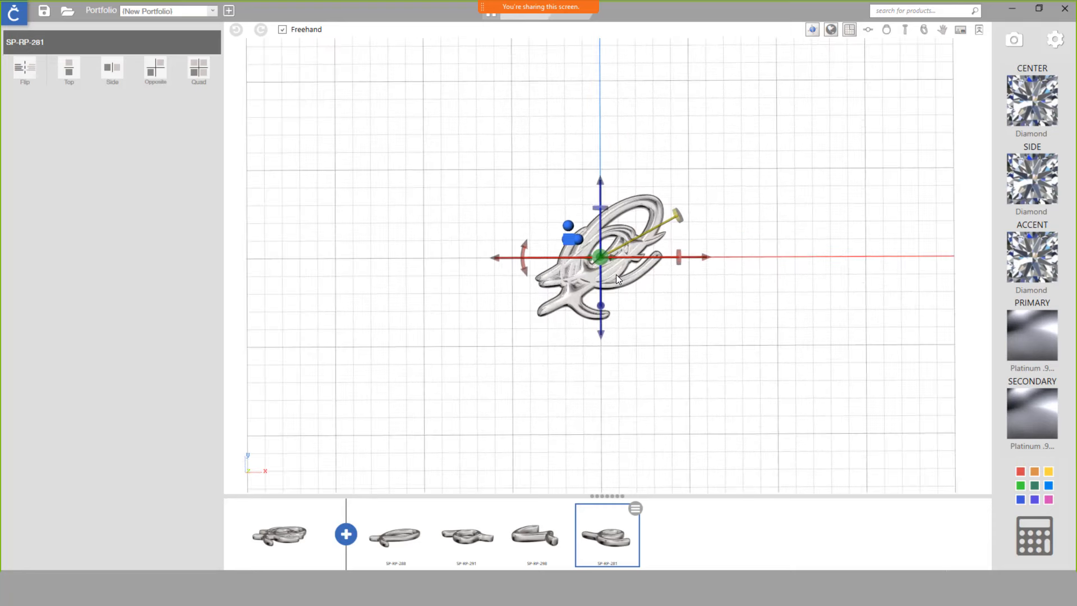
- Move the script letter l along the negative X axis, clear of the overlapping letters
left_click(402, 534)
left_click(402, 537)
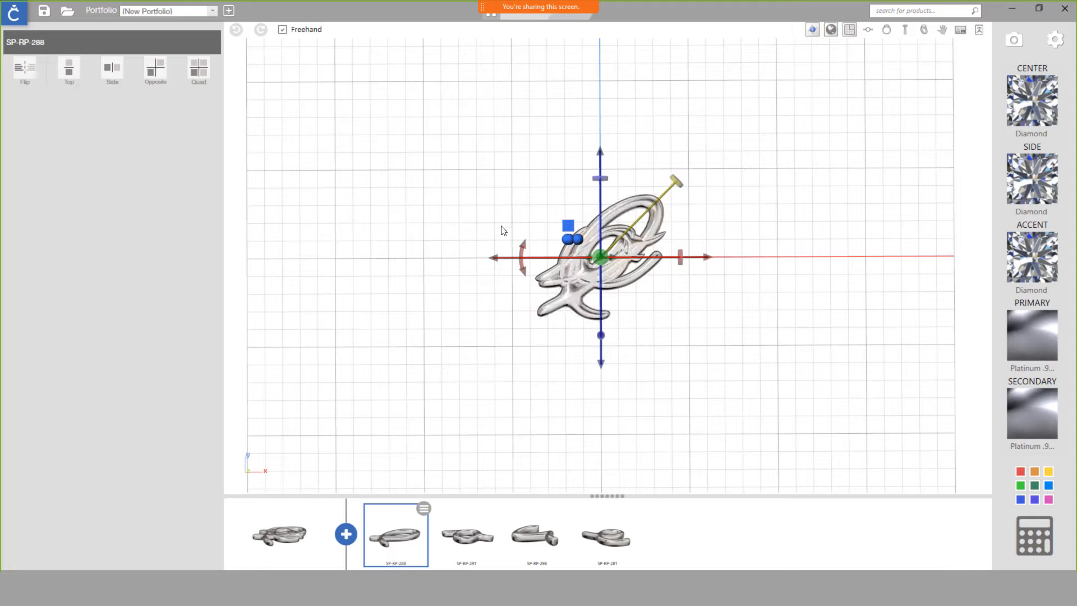
left_click_drag(490, 260, 393, 246)
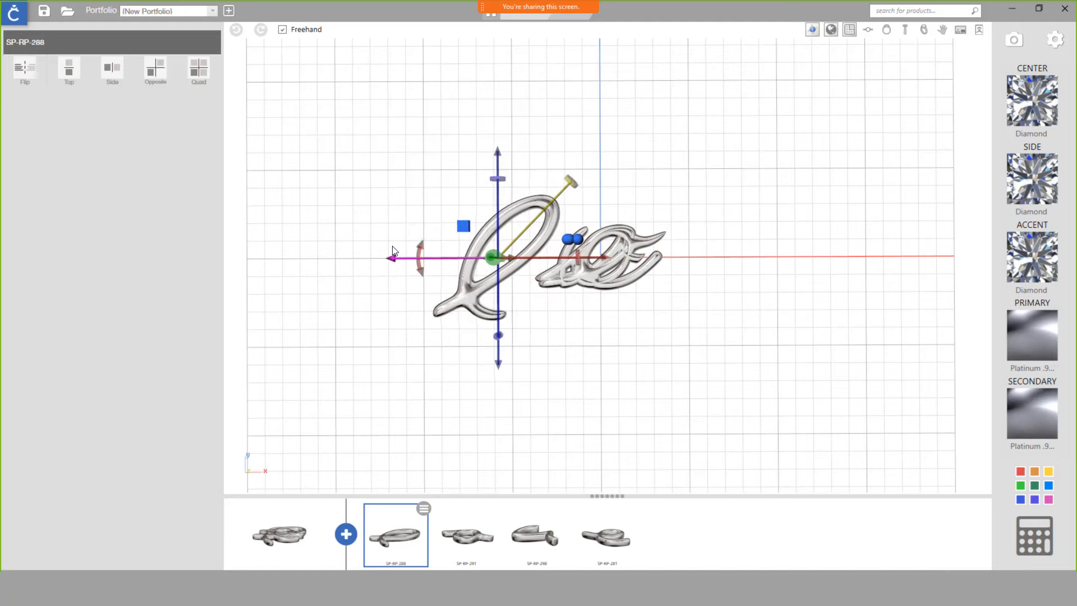
- Move the letter o down to the base of the l and toward it until its side joins the l's tail
left_click(482, 542)
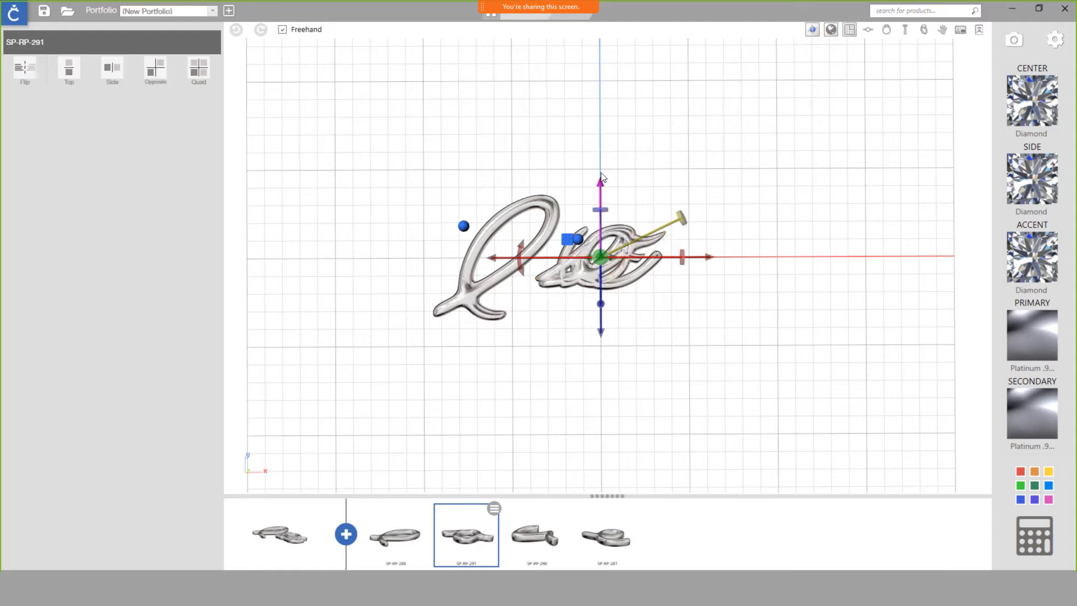
left_click_drag(602, 180, 592, 215)
left_click_drag(711, 292, 669, 294)
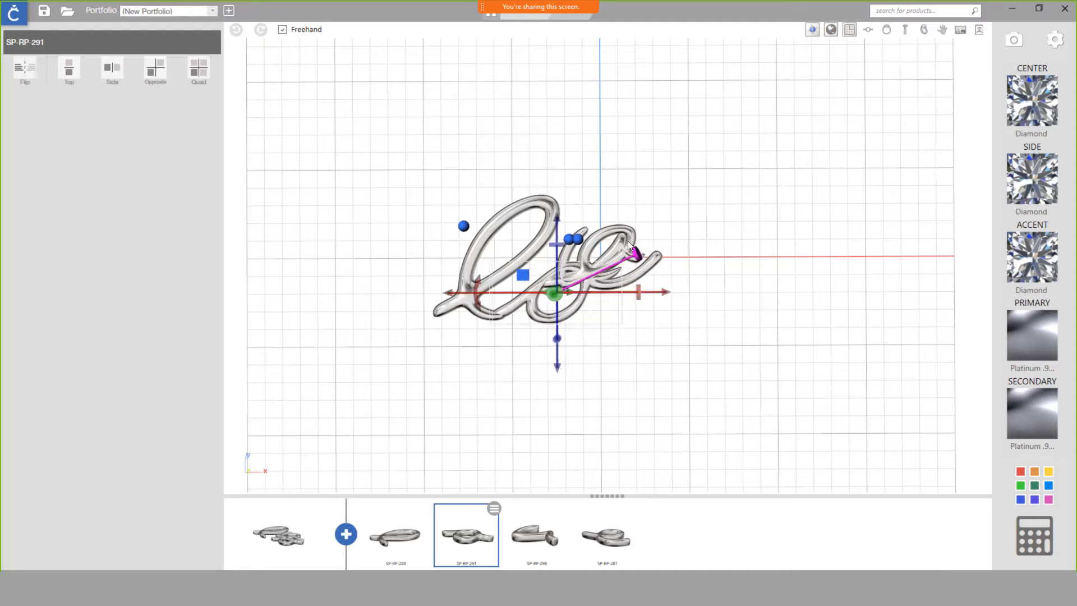
left_click_drag(556, 217, 555, 218)
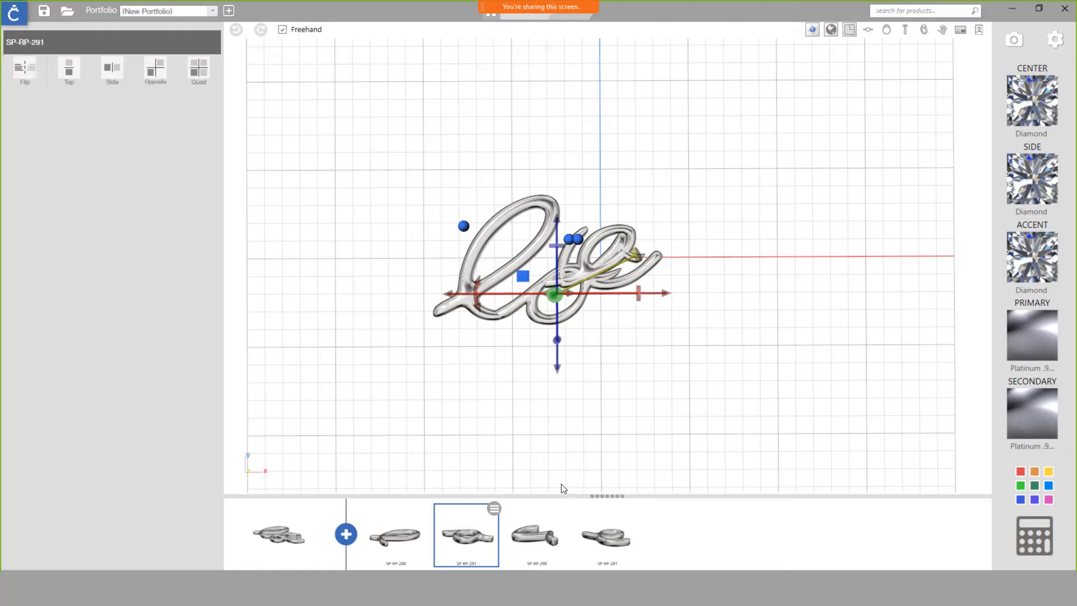
- Lower the letter v to the word's baseline and shift it along X until it connects with the end of the o
left_click(539, 538)
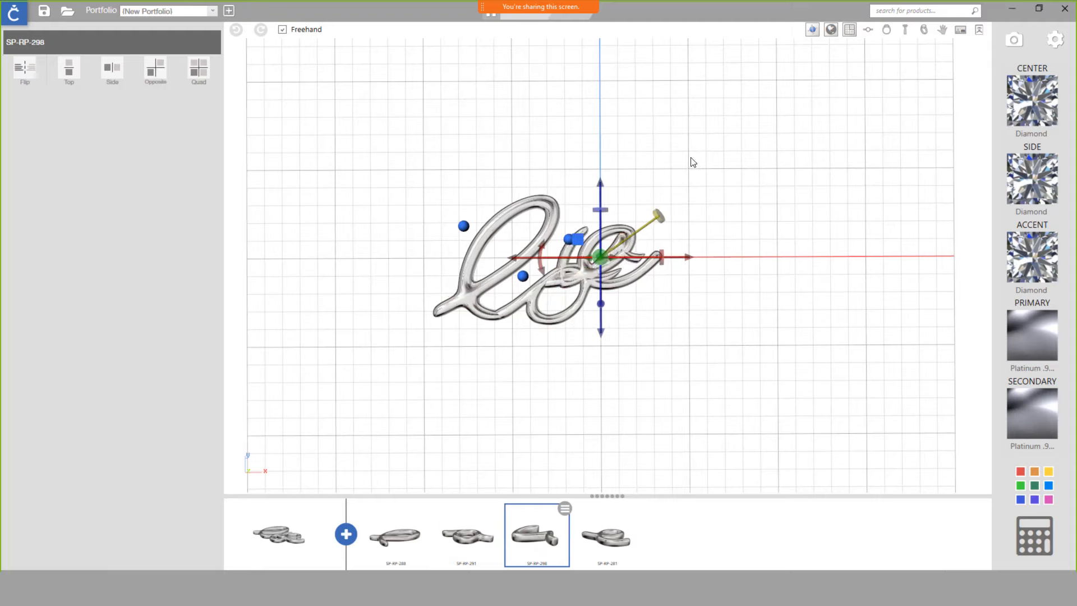
left_click_drag(603, 187, 611, 219)
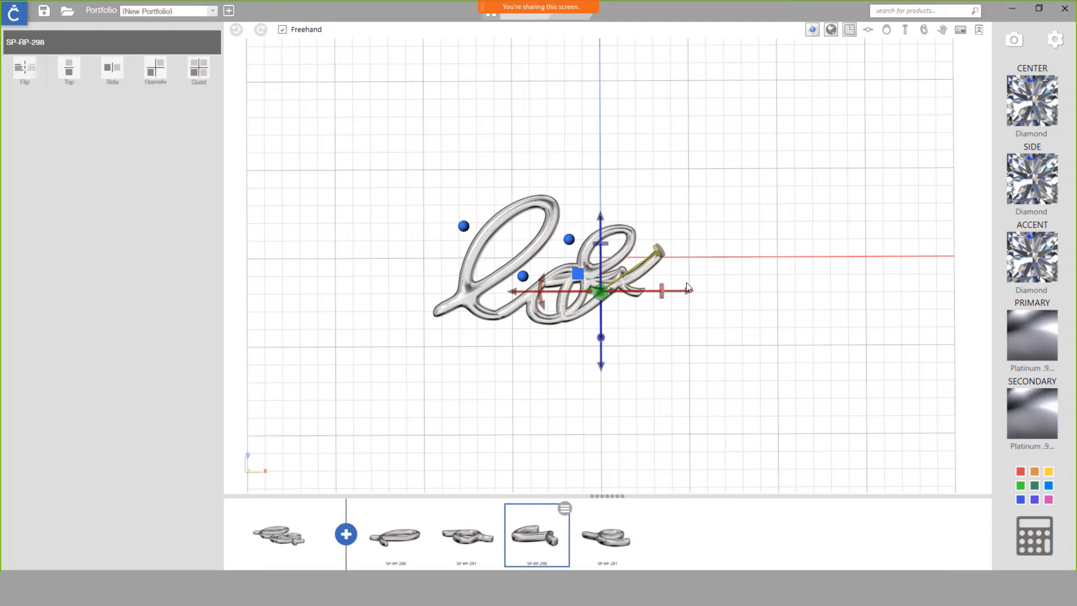
left_click_drag(691, 293, 723, 296)
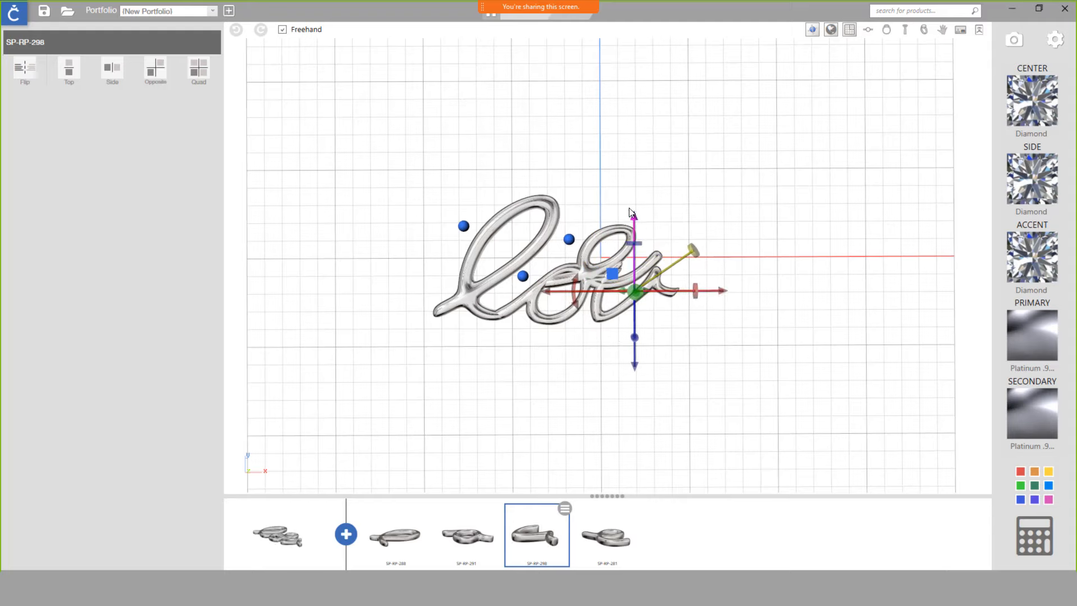
left_click_drag(637, 215, 637, 216)
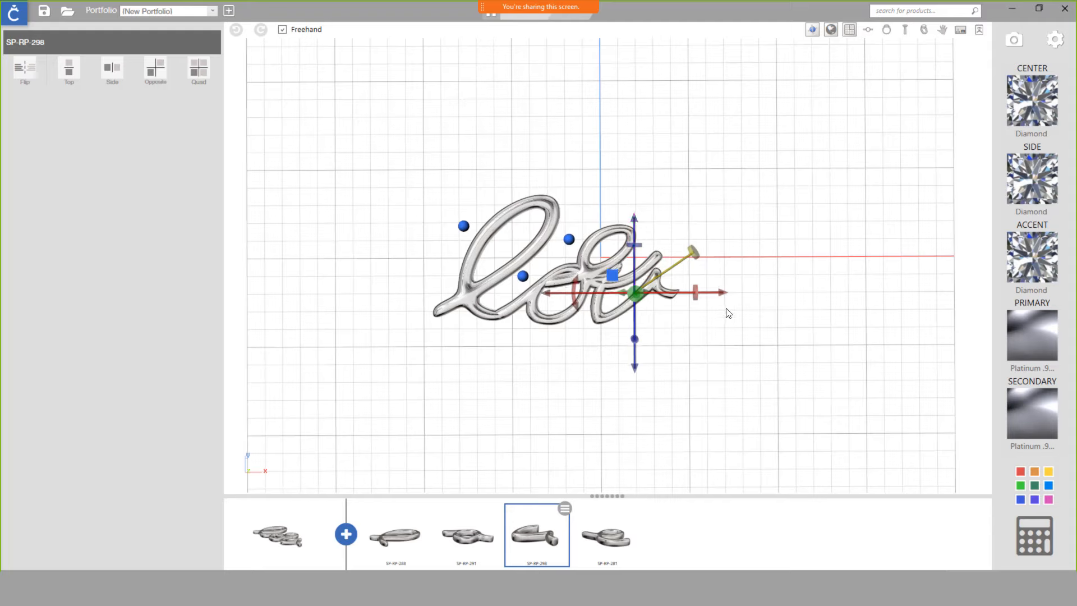
- Lower the letter e to the baseline and place it after the v to complete the word love
left_click(605, 230)
left_click_drag(606, 185, 615, 226)
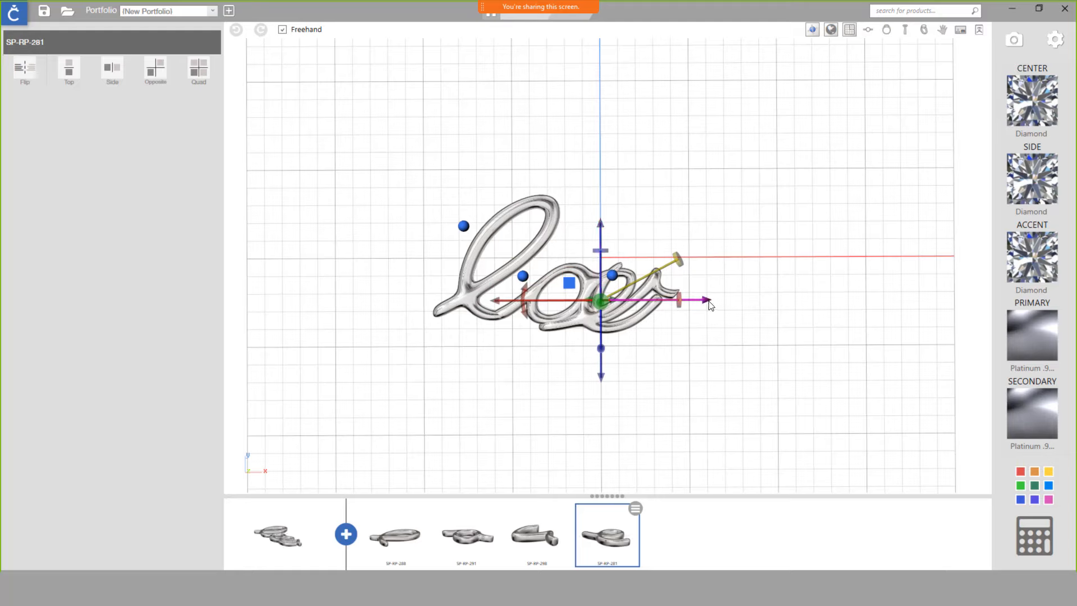
left_click_drag(710, 305, 796, 305)
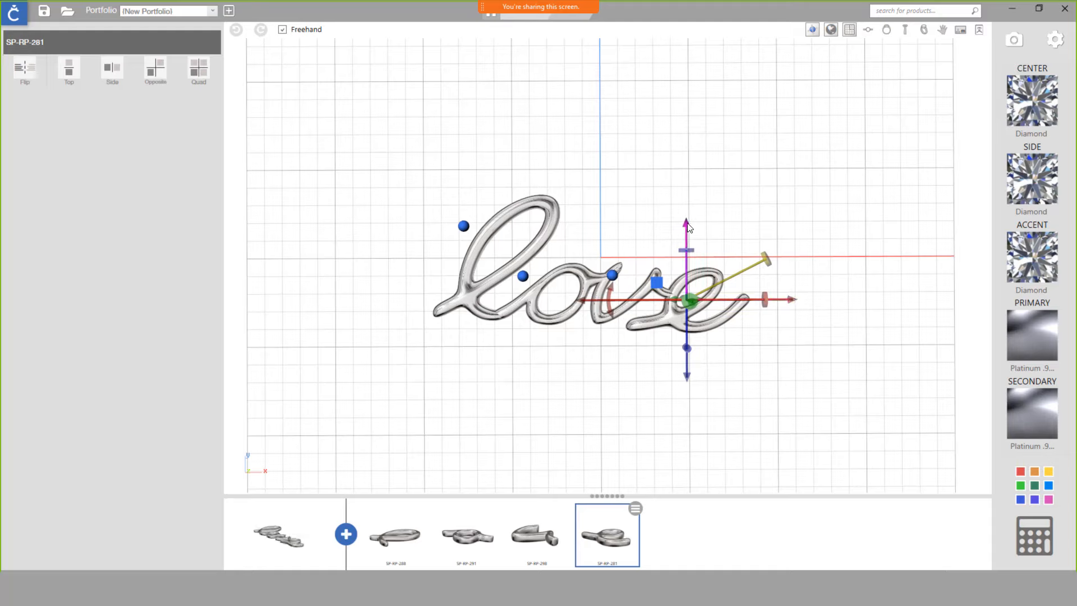
left_click_drag(689, 226, 692, 223)
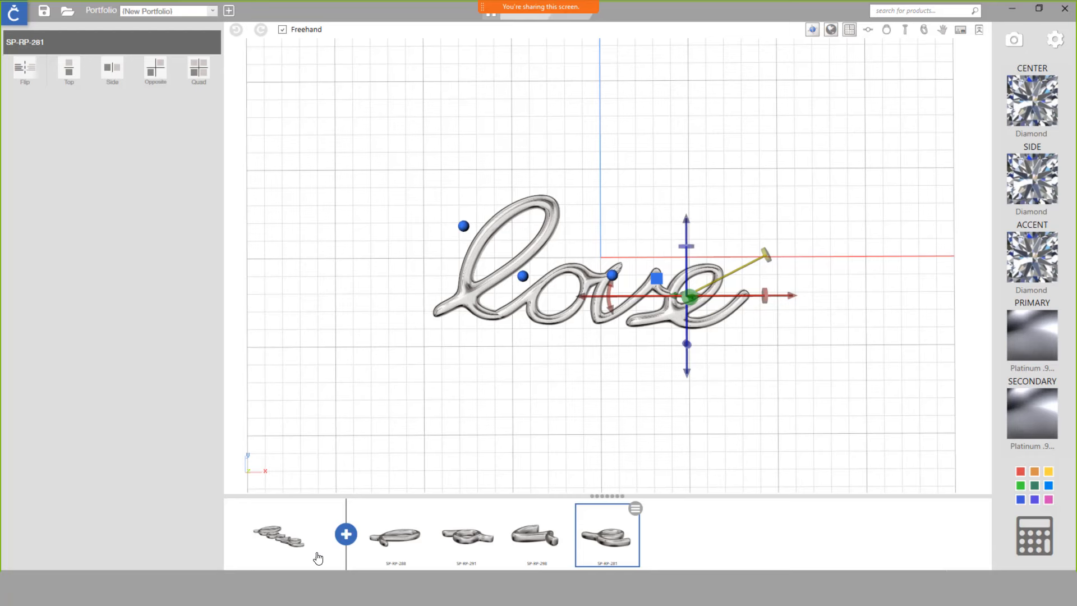
- Add the straight wire CP-WI-008, rotated 90° to lie horizontally along the base of the letters
left_click(346, 534)
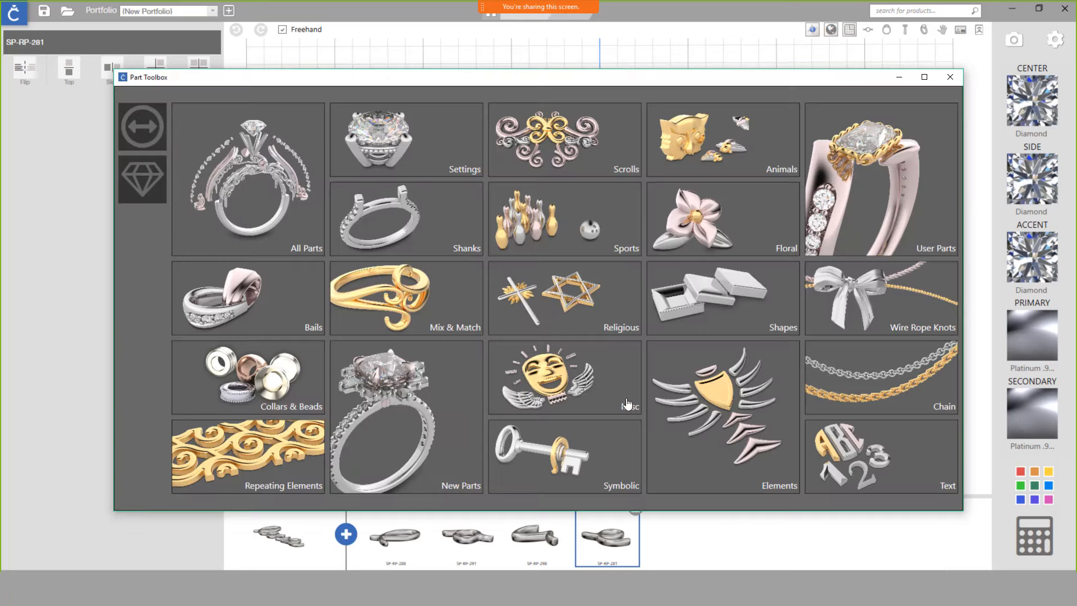
left_click(905, 311)
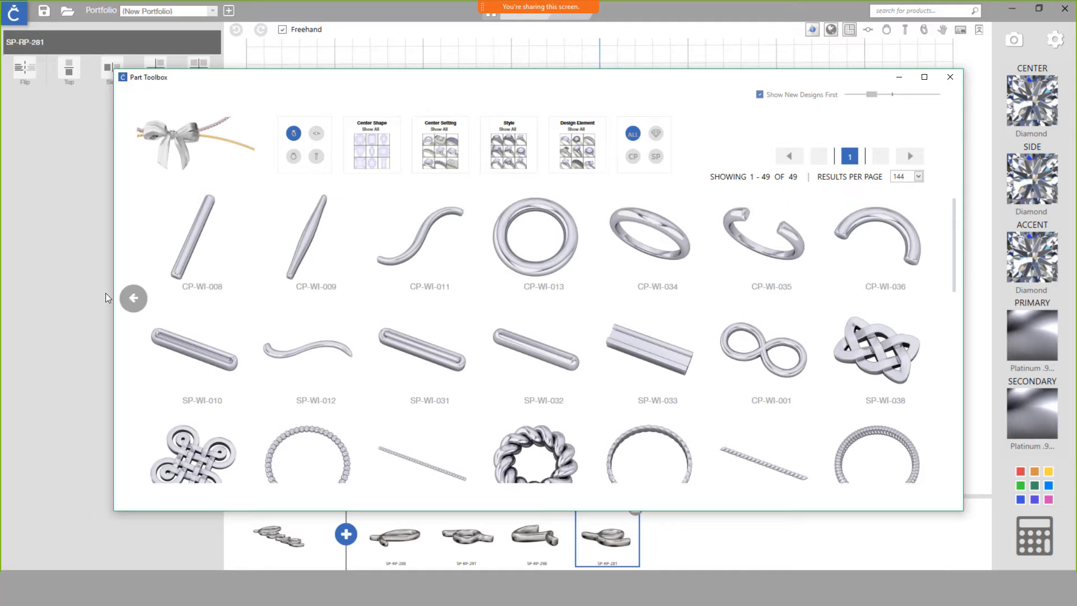
left_click(190, 243)
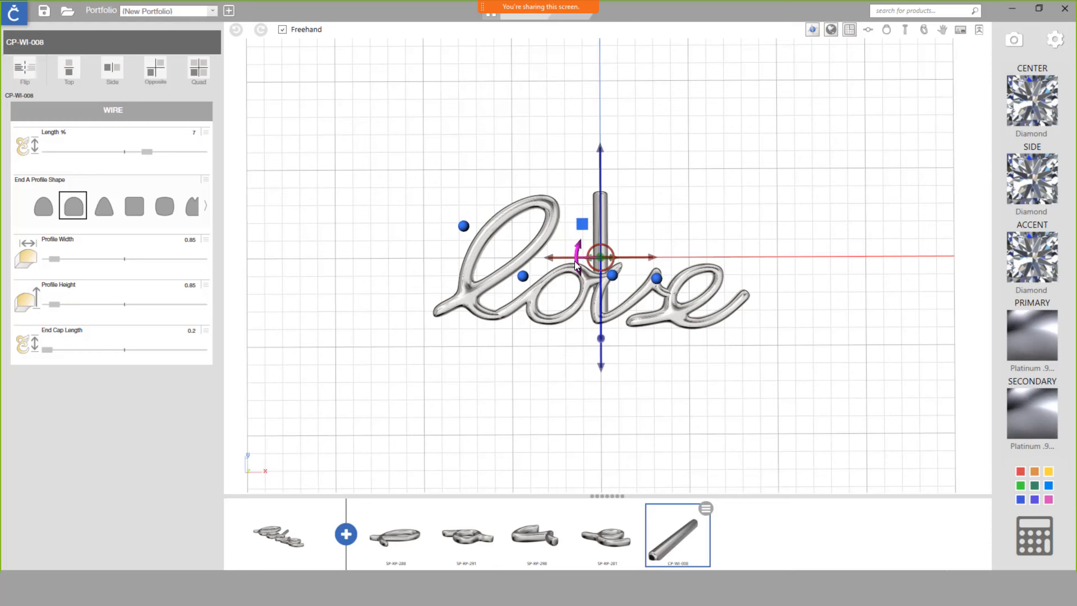
left_click_drag(575, 262, 604, 284)
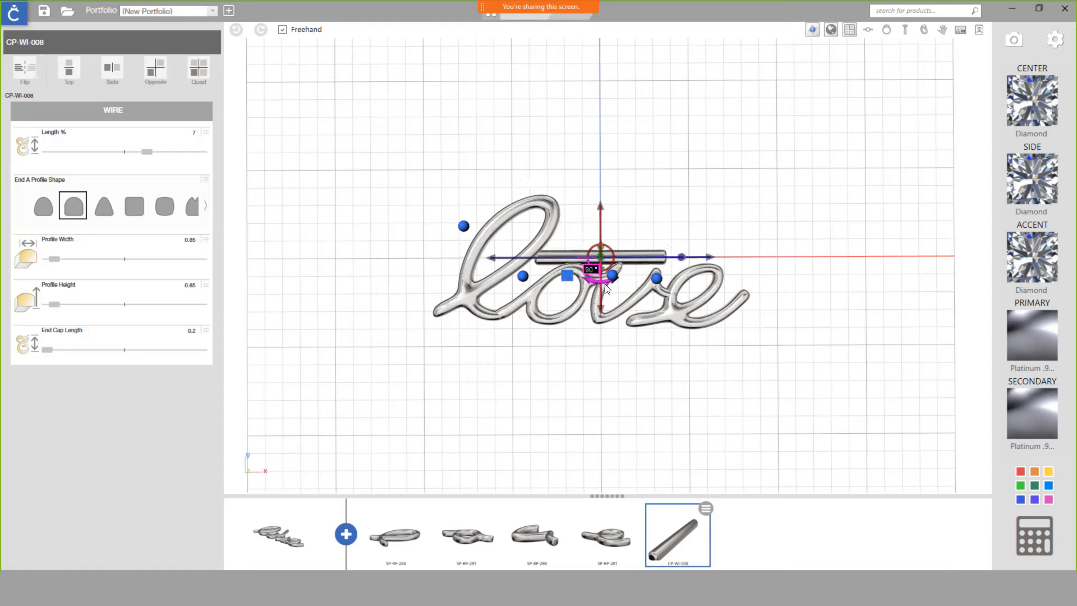
left_click_drag(602, 212, 635, 274)
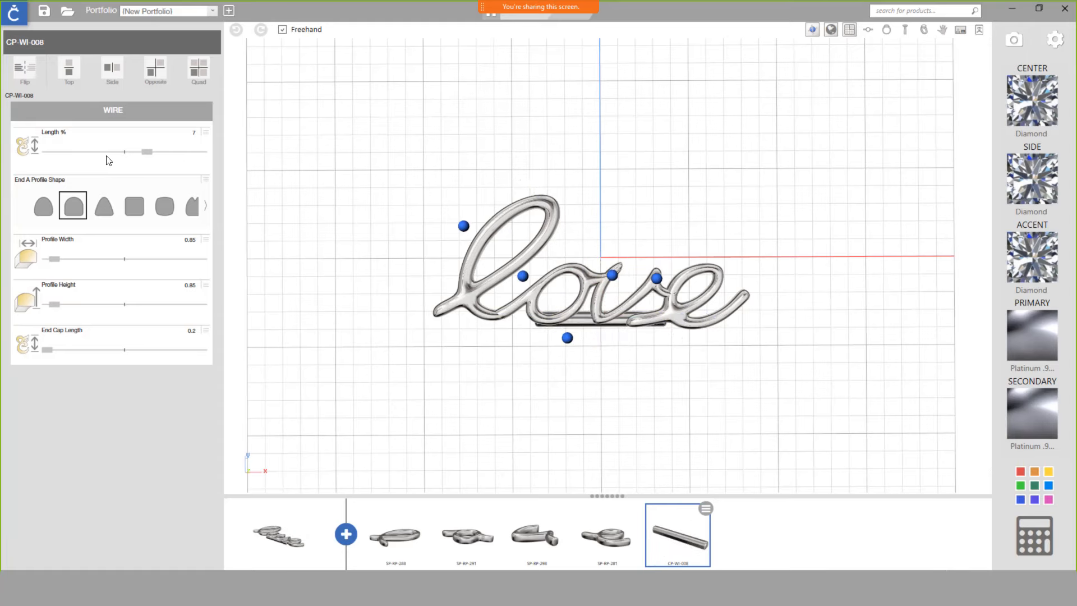
- Shorten the wire to length 1.99 with a round profile and shift it to bridge the bases of the v and e
left_click_drag(145, 150, 55, 151)
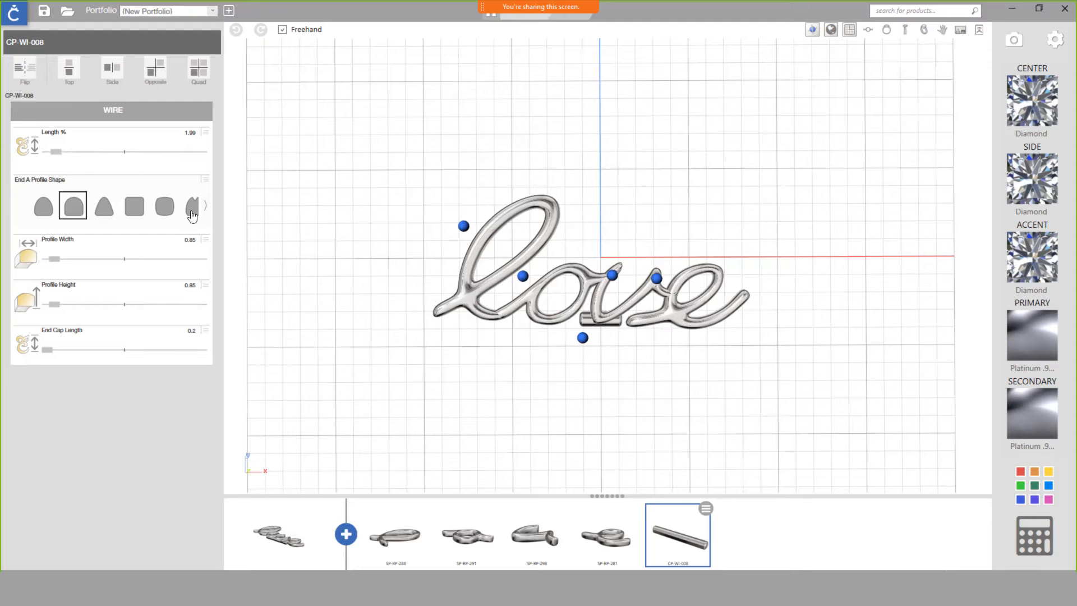
left_click(206, 207)
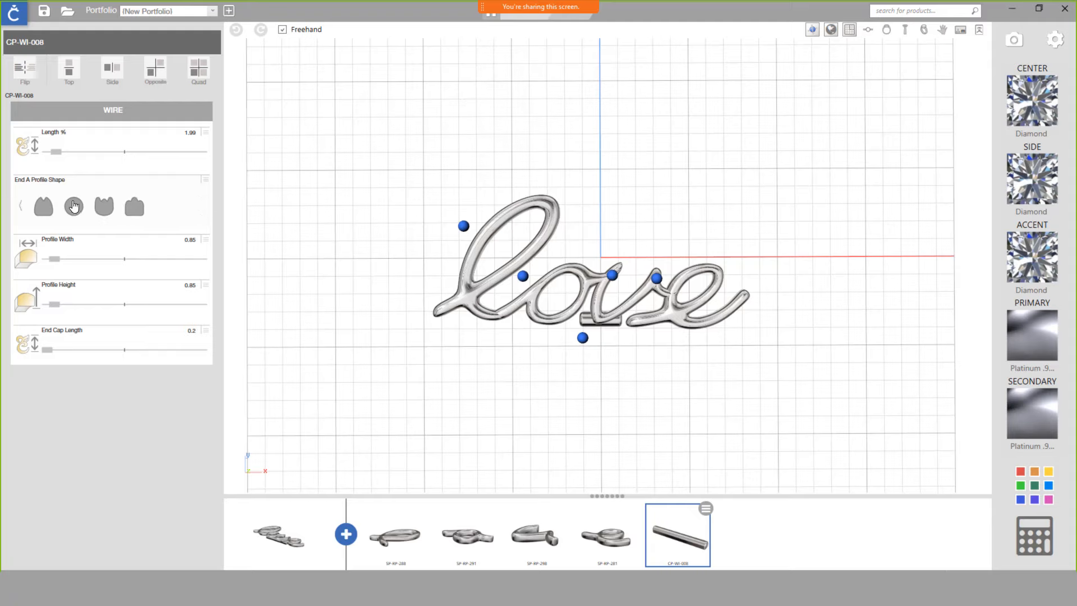
left_click(73, 206)
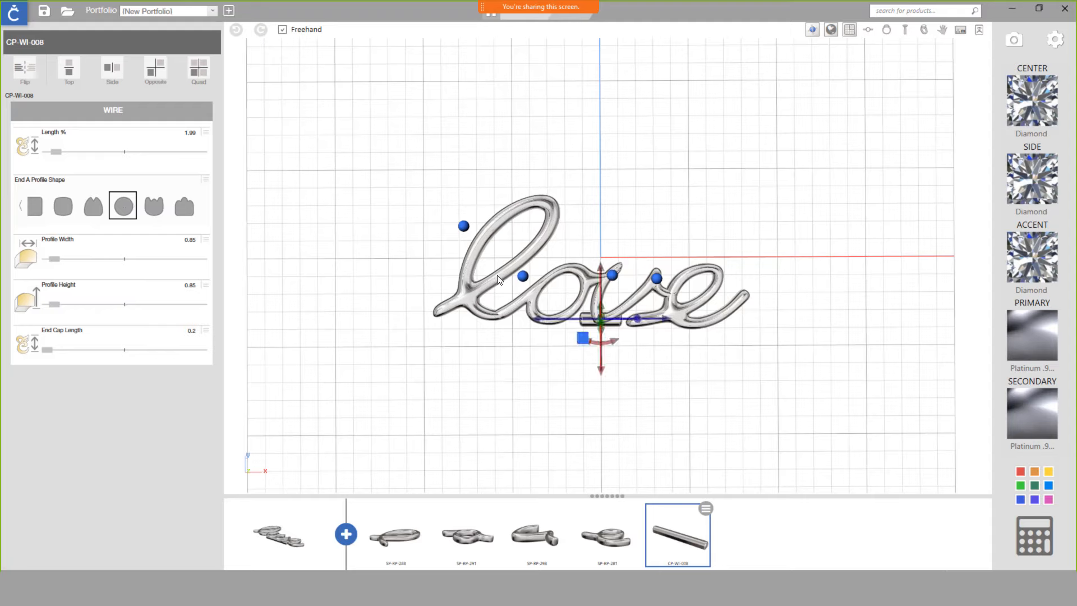
left_click_drag(666, 320, 680, 320)
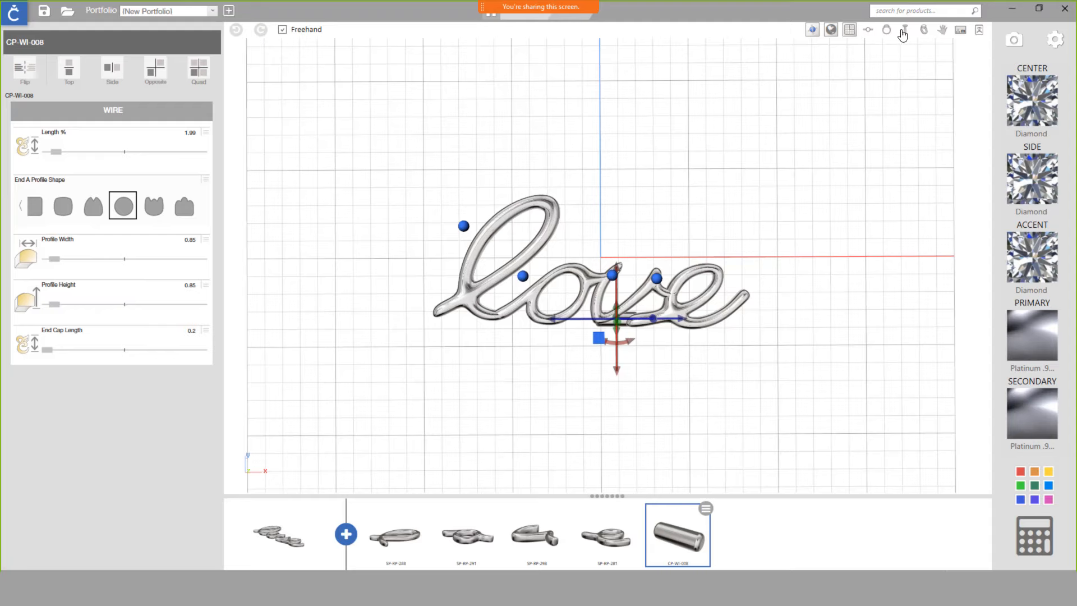
- Raise the connecting wire slightly within the thickness of the letters and check its height from the side
right_click_drag(681, 336, 669, 192)
scroll(620, 267, "up", 4)
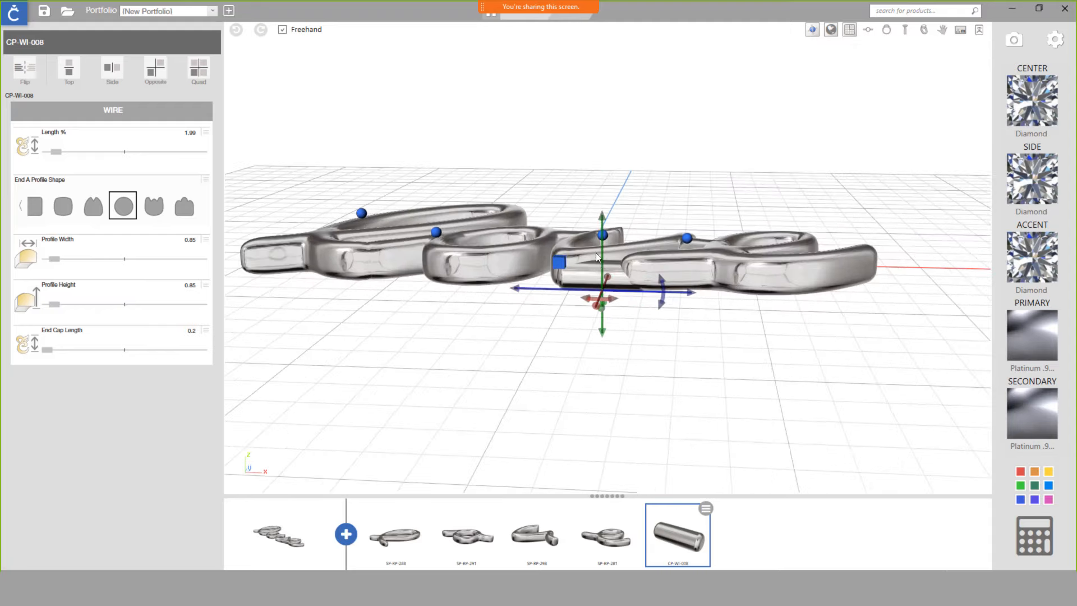
left_click_drag(605, 218, 604, 213)
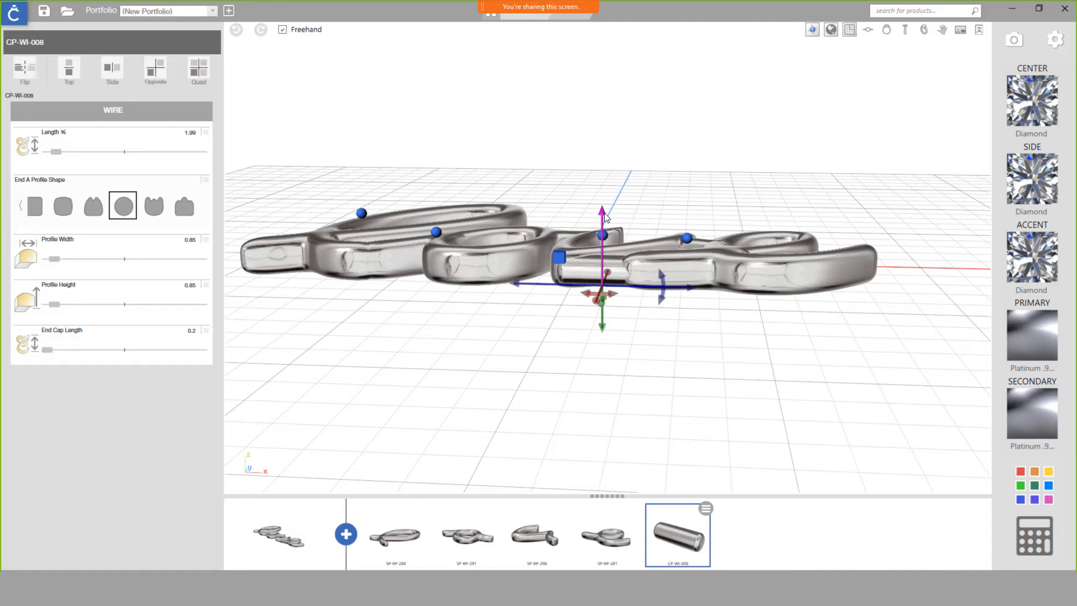
right_click_drag(588, 350, 603, 386)
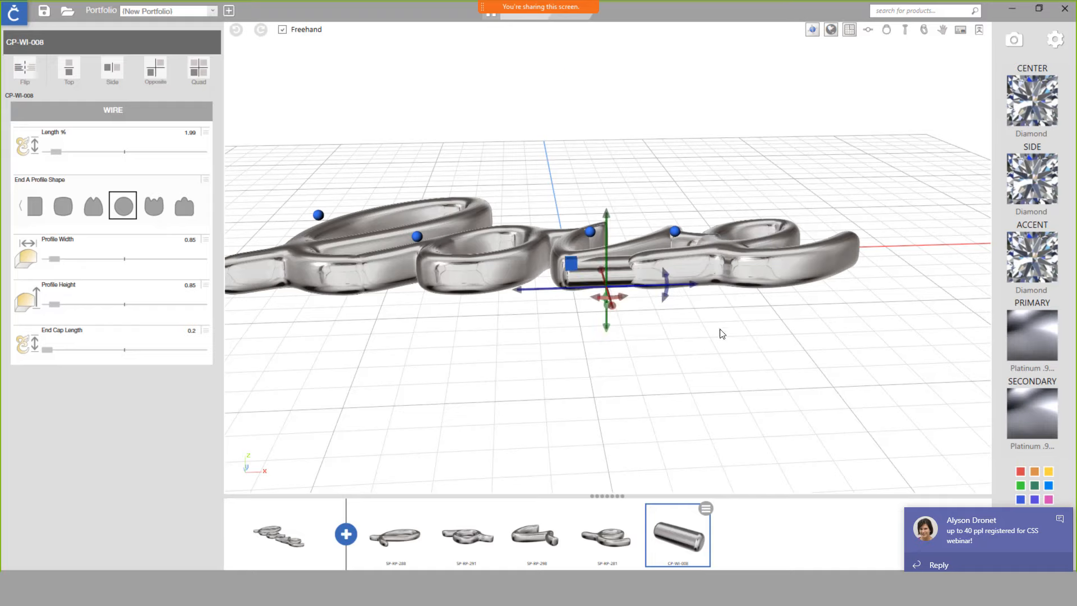
right_click_drag(718, 331, 733, 289)
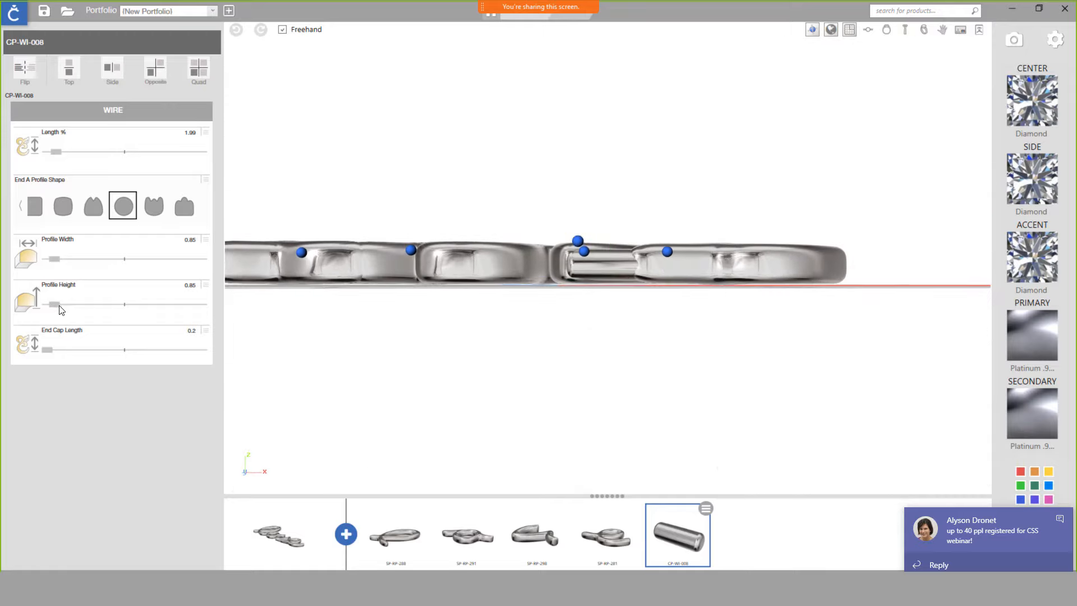
- Set the connecting wire's profile height to 1.15, lower it into the letters' thickness and shift it to their outer base edge
mouse_move(54, 305)
left_mouse_down()
mouse_move(80, 306)
mouse_move(60, 304)
left_mouse_up()
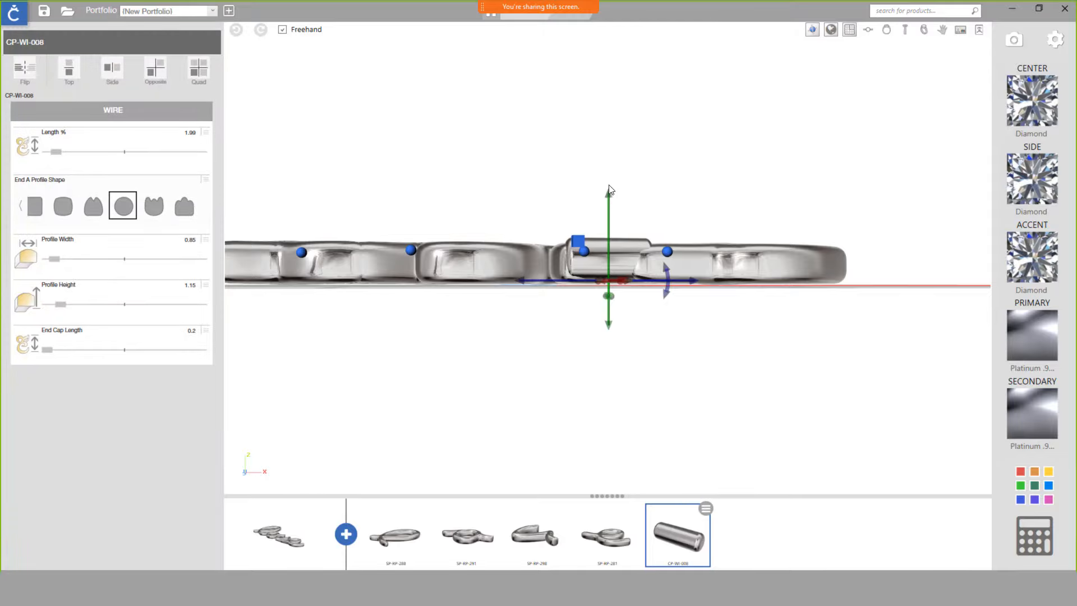
left_click_drag(609, 195, 609, 197)
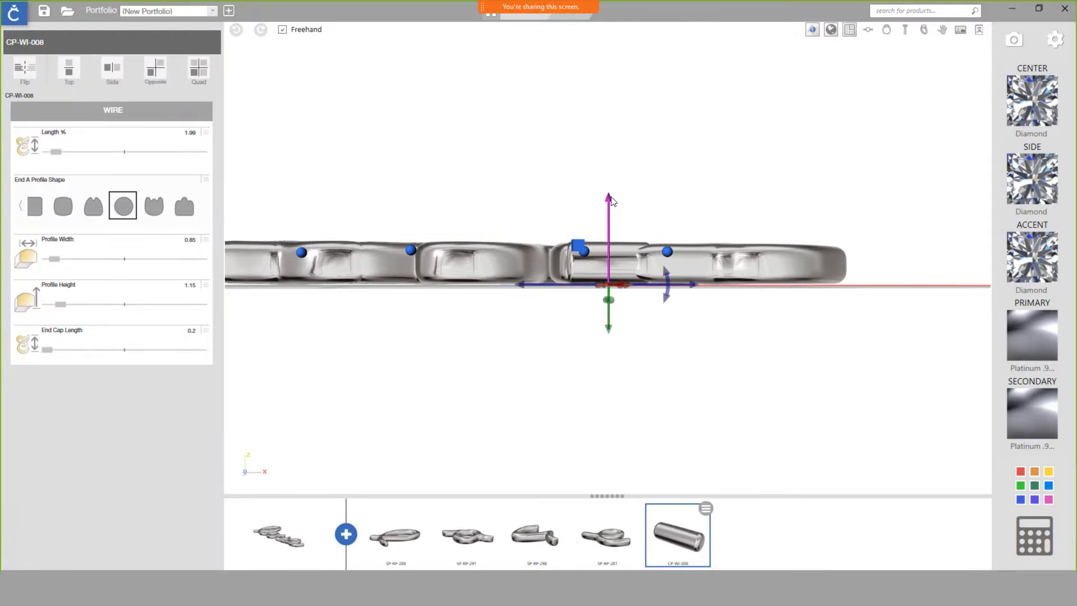
left_click_drag(671, 310, 660, 469)
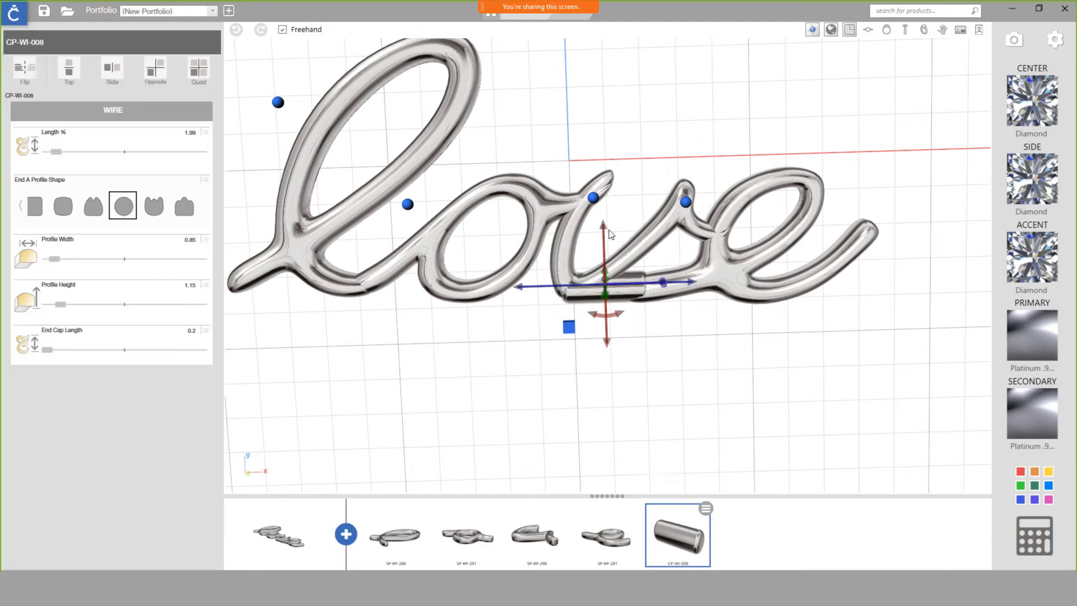
left_click_drag(604, 224, 606, 231)
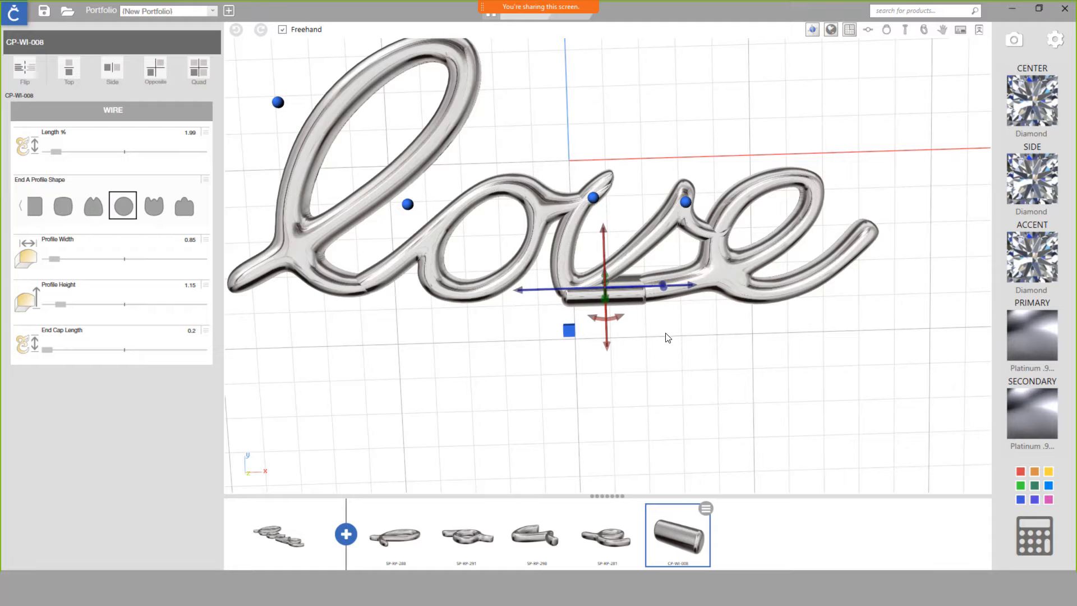
mouse_move(665, 337)
left_mouse_down()
mouse_move(656, 306)
mouse_move(663, 163)
mouse_move(666, 325)
left_mouse_up()
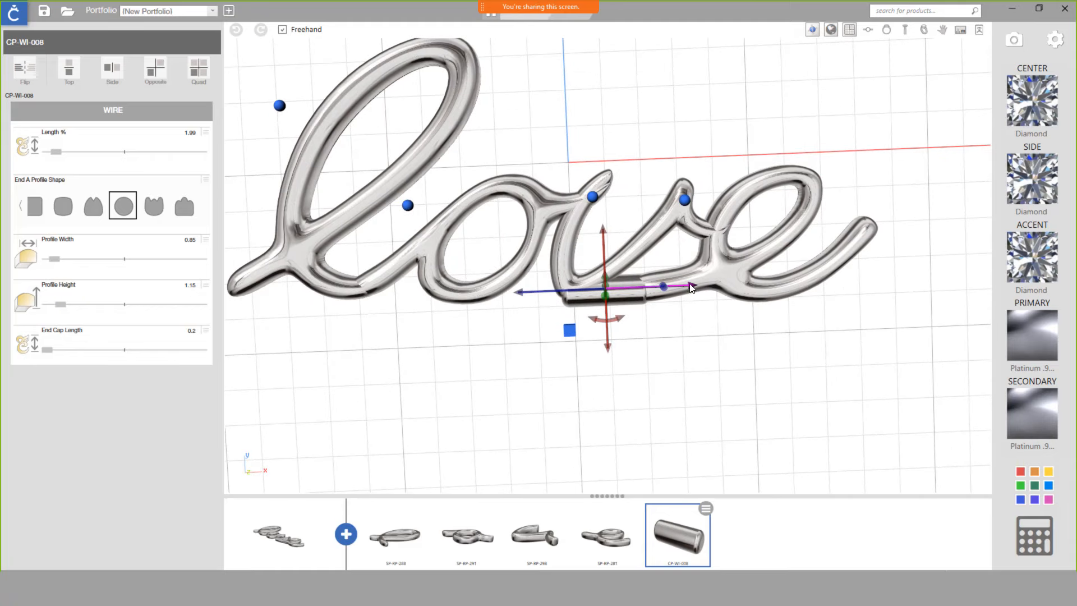
- Shorten the connecting wire between the v and e to length 1.81
left_click(71, 110)
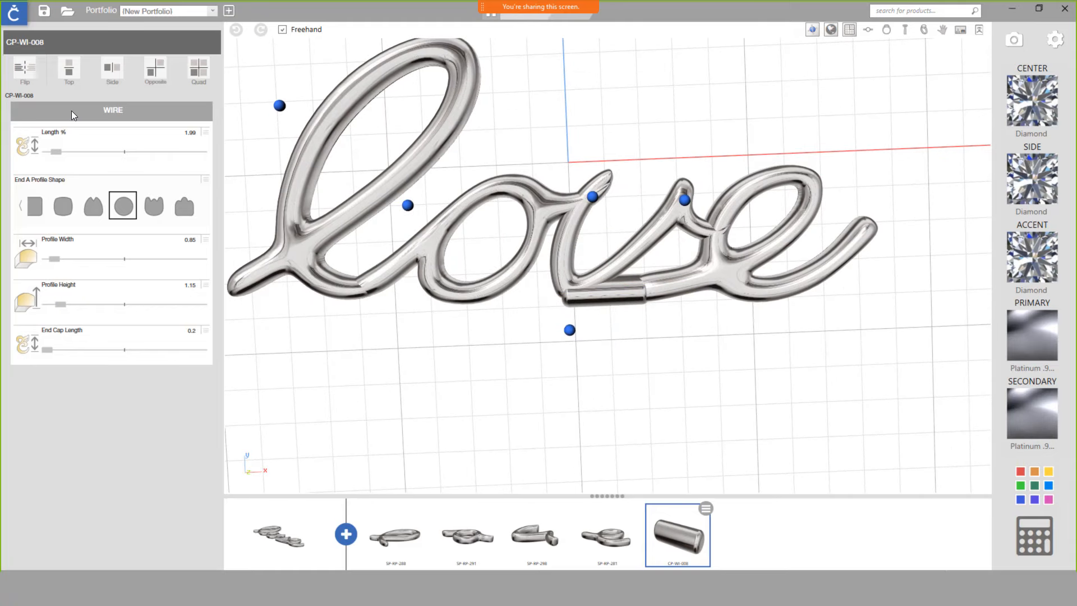
left_click(53, 152)
left_click(559, 290)
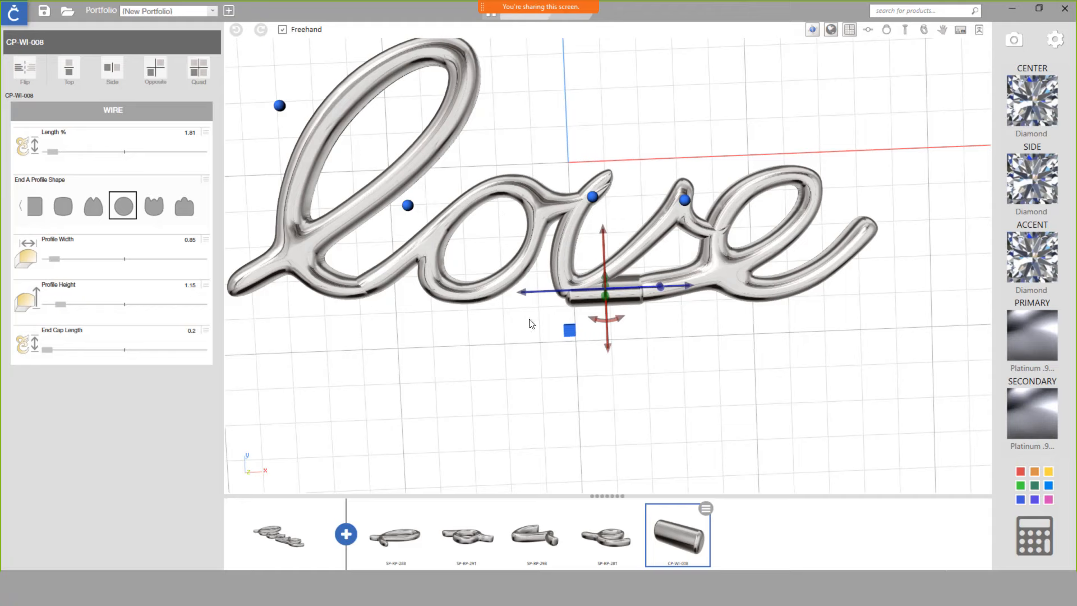
- Try bending the connecting wire through the letters' thickness, and straighten it again
left_click(568, 334)
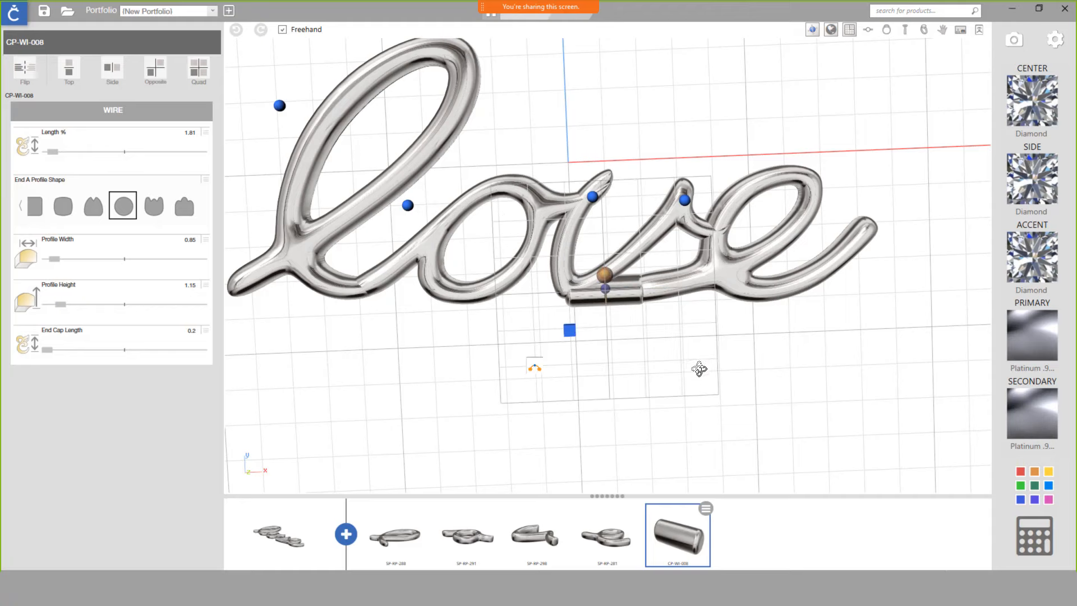
left_click_drag(697, 368, 353, 276)
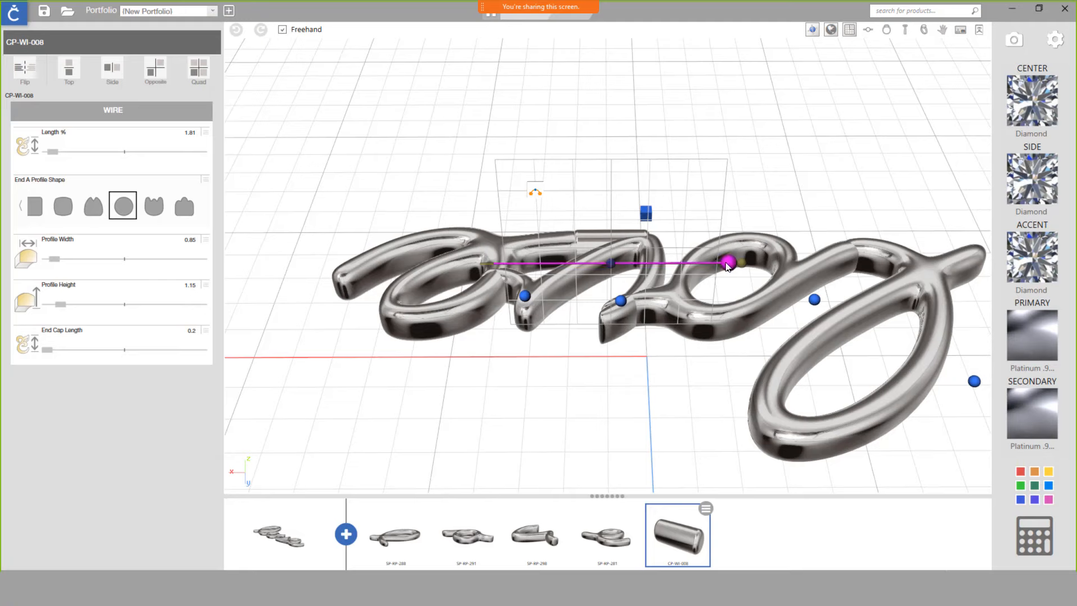
left_click_drag(725, 263, 704, 300)
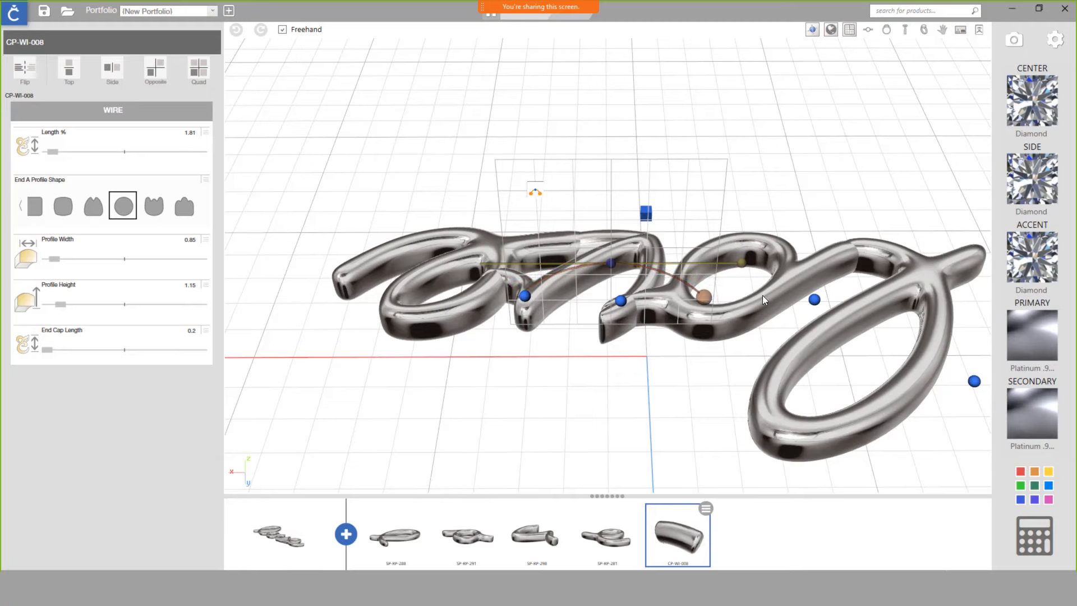
right_click_drag(770, 298, 489, 262)
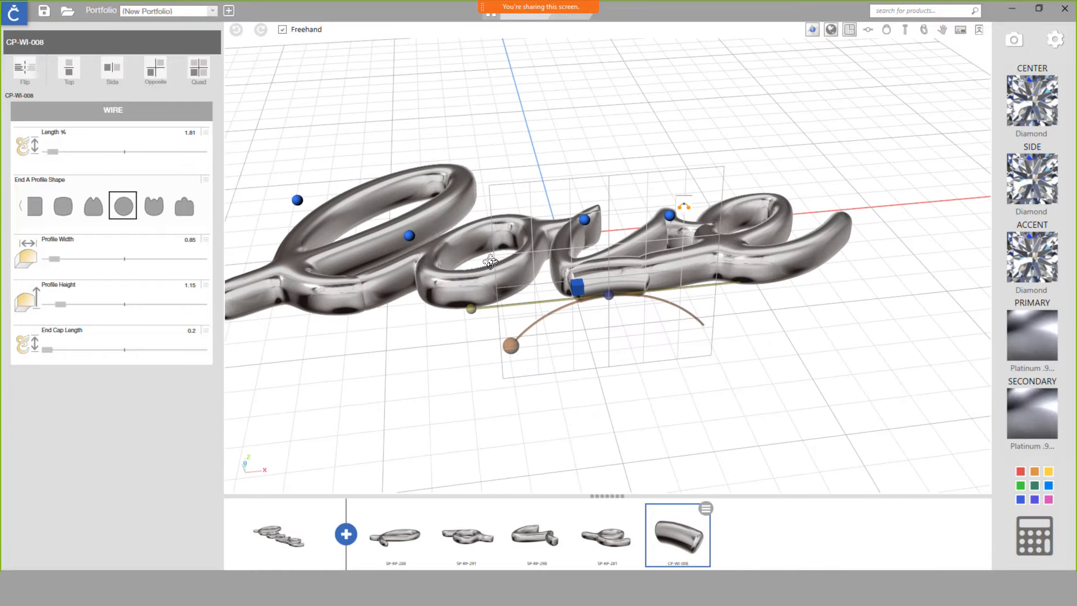
left_click_drag(510, 346, 459, 311)
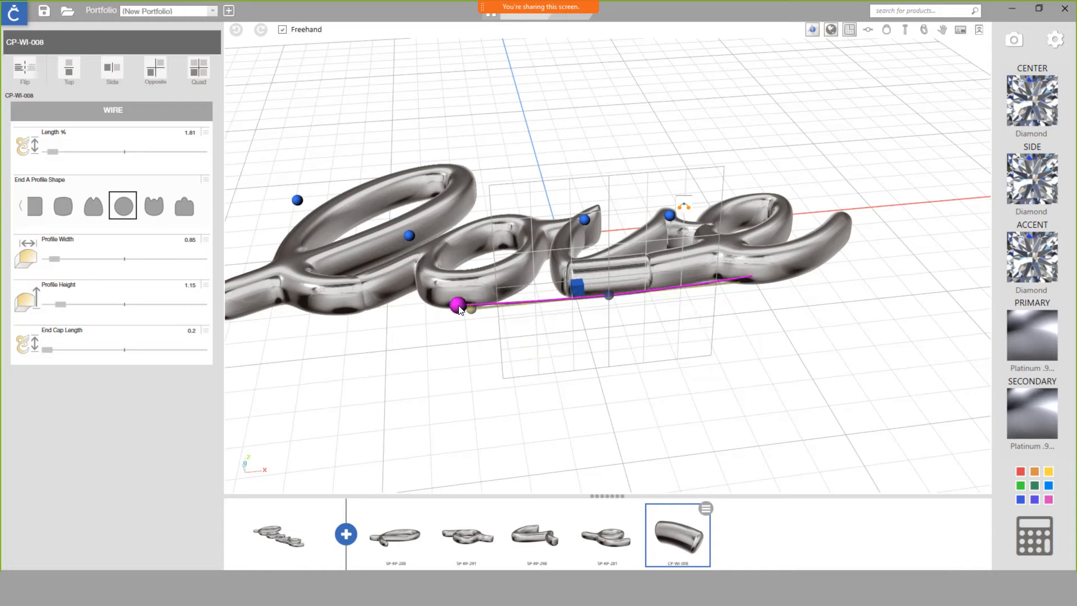
- Bend the connecting wire slightly upward at both ends to follow the letters' base curve, with its length set to 1.5
right_click_drag(596, 370, 579, 418)
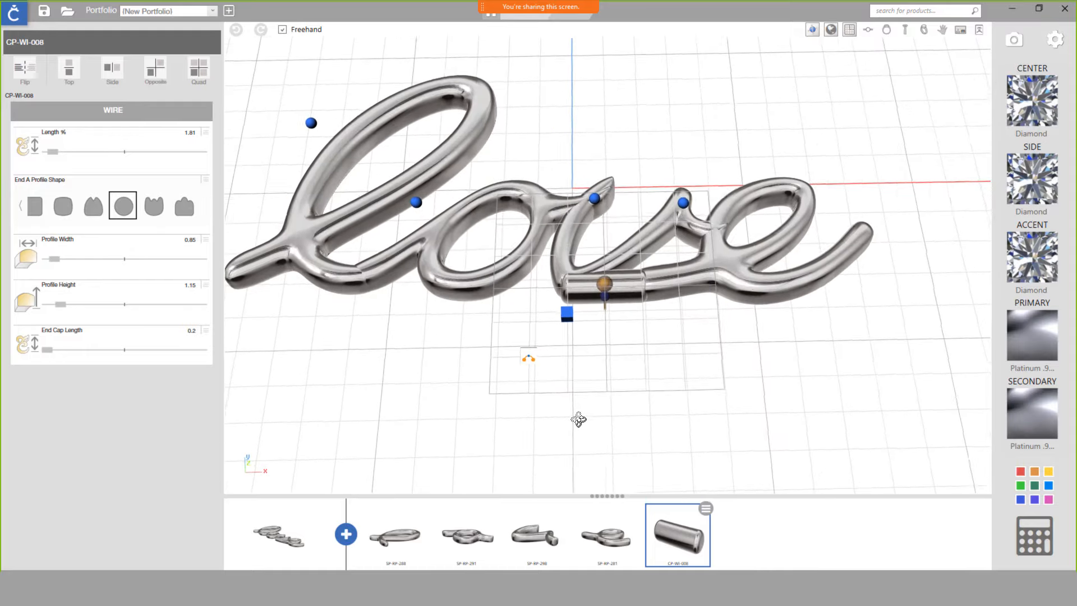
scroll(604, 291, "up", 3)
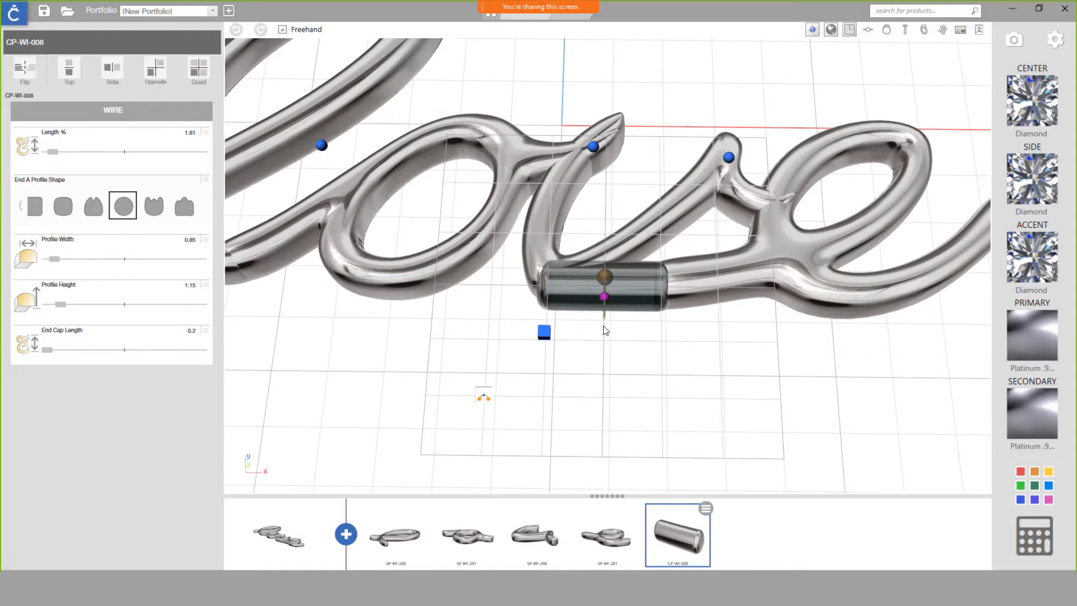
right_click_drag(605, 359, 608, 386)
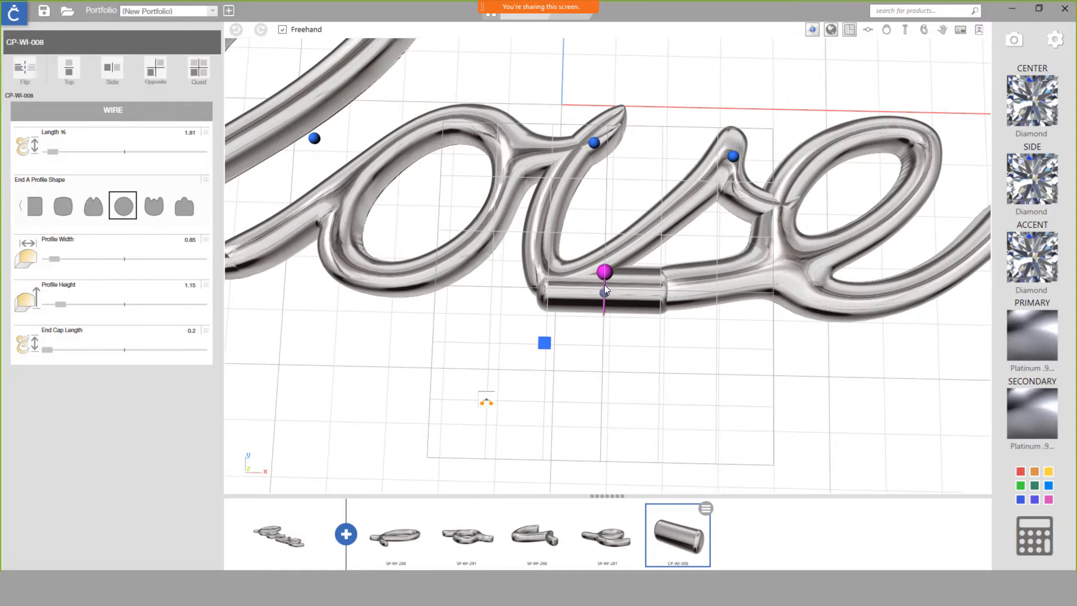
scroll(607, 291, "up", 4)
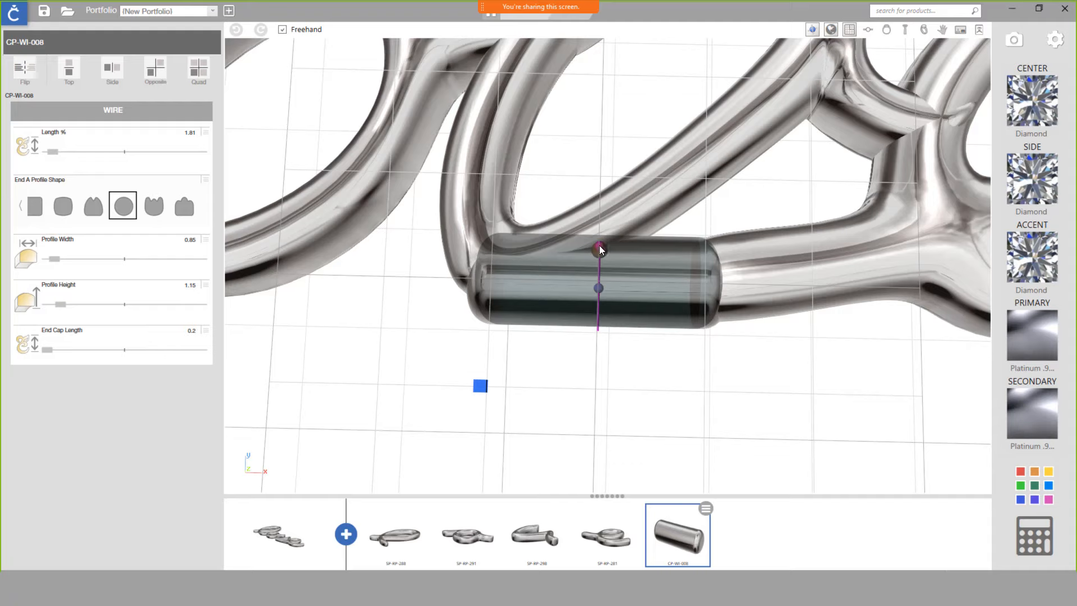
mouse_move(598, 244)
left_mouse_down()
mouse_move(641, 250)
mouse_move(717, 296)
mouse_move(757, 287)
mouse_move(738, 283)
left_mouse_up()
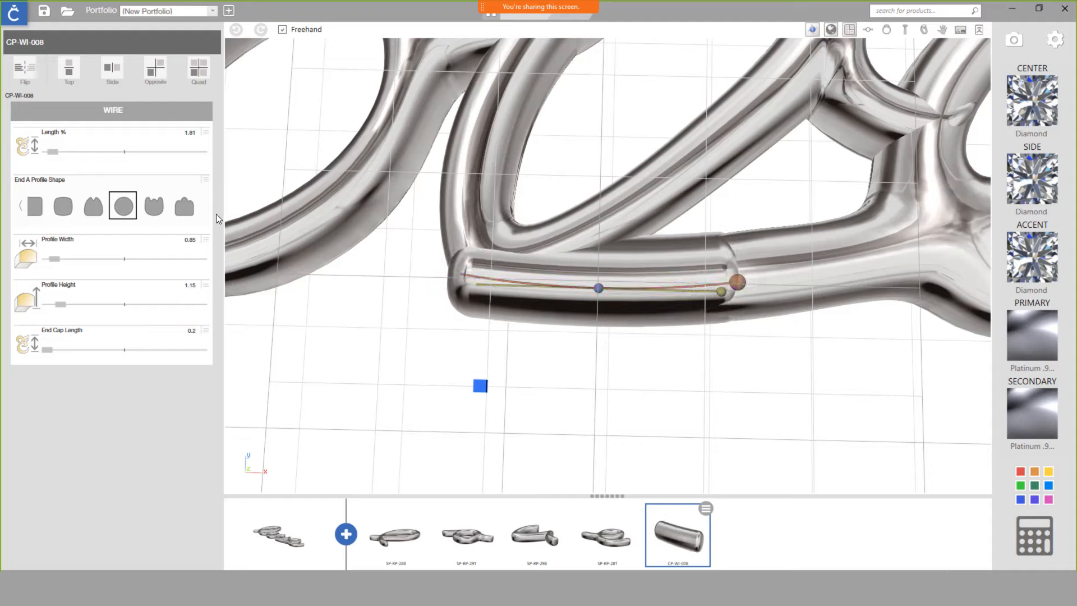
left_click(46, 151)
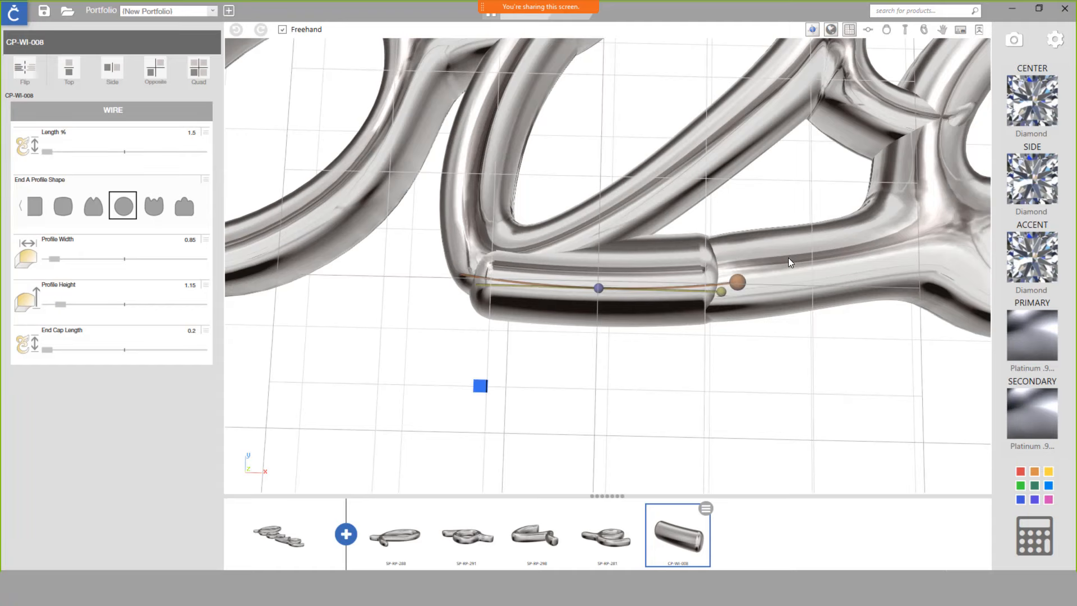
left_click_drag(746, 280, 759, 284)
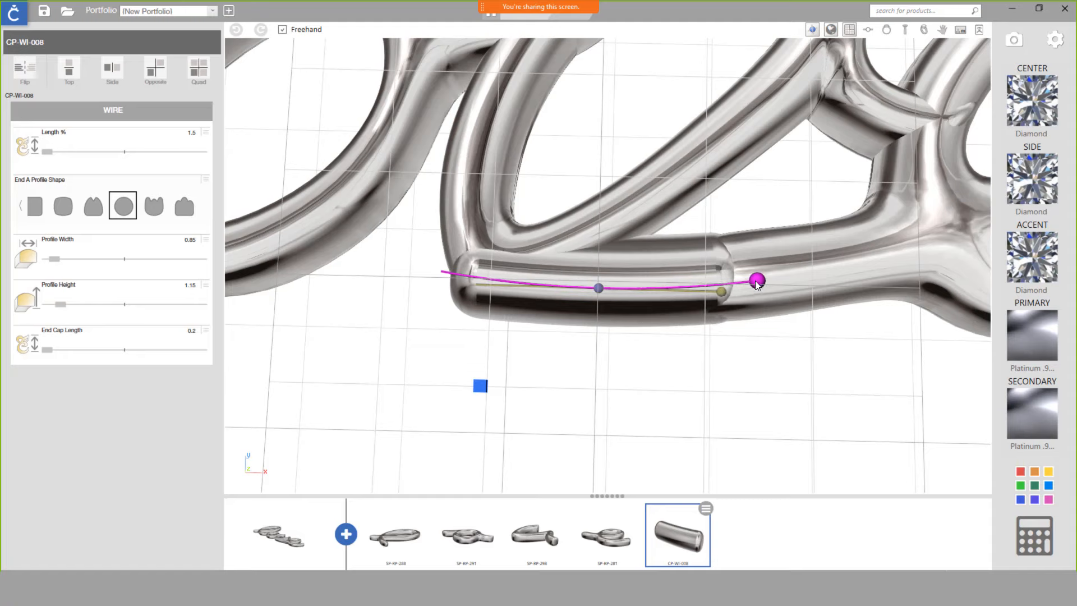
scroll(728, 285, "down", 10)
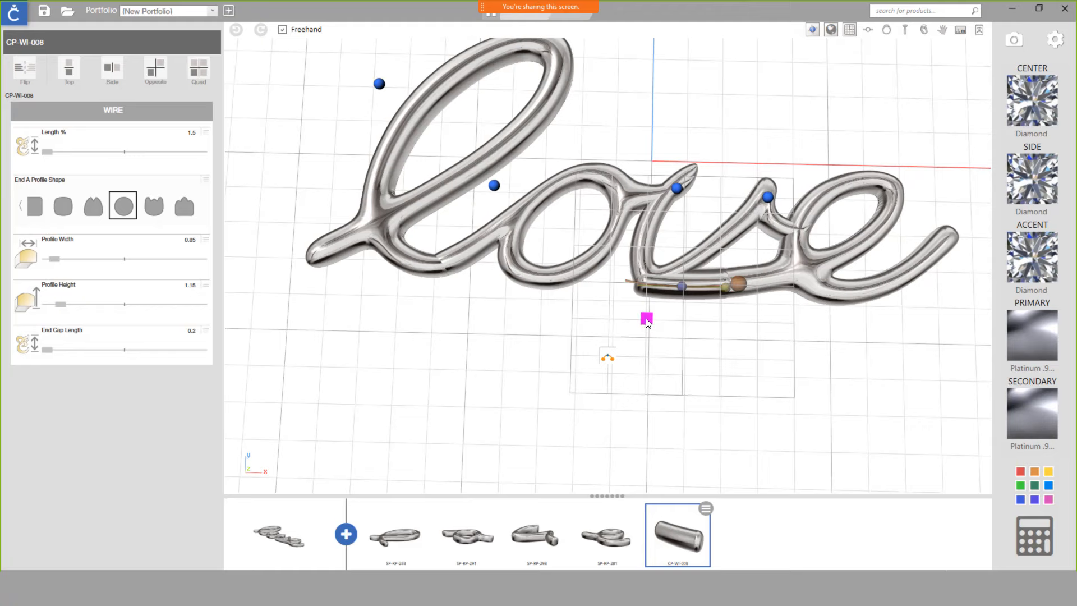
- Deselect the wire and hide the part handles to review the whole word love
left_click(724, 344)
scroll(724, 343, "down", 5)
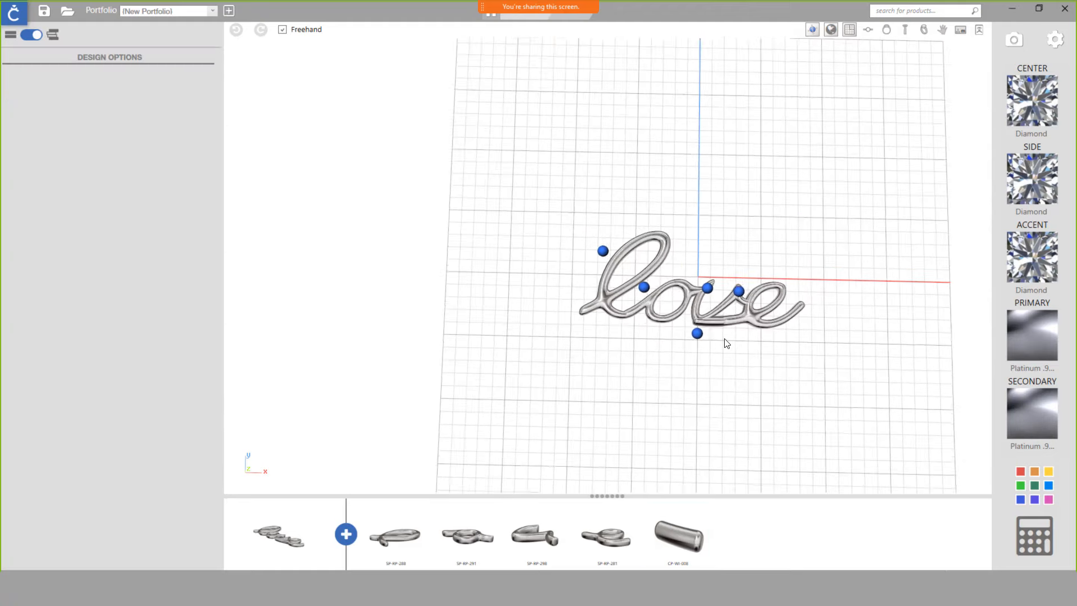
scroll(724, 339, "down", 4)
mouse_move(790, 373)
right_mouse_down()
mouse_move(793, 394)
mouse_move(786, 370)
right_mouse_up()
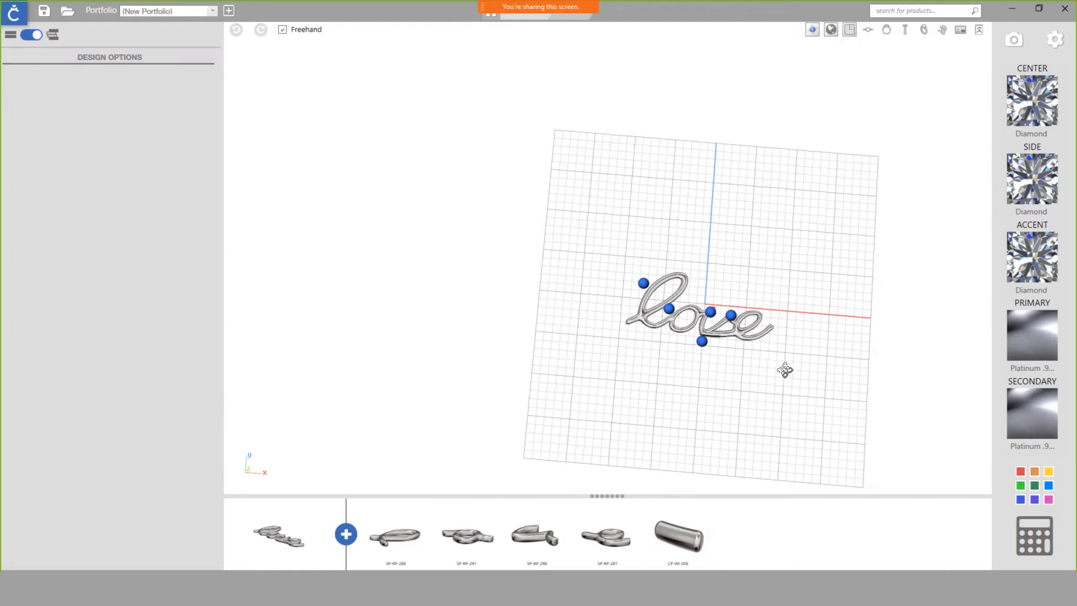
left_click(812, 29)
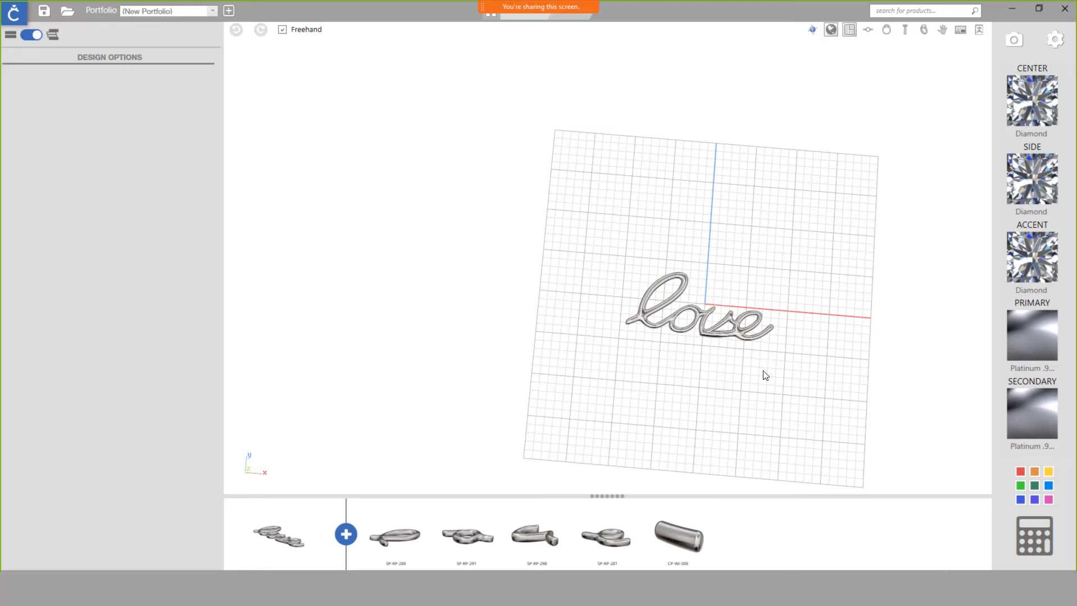
- Hide the connecting wire CP-WI-008 and bring the word love into clear view
left_click(690, 538)
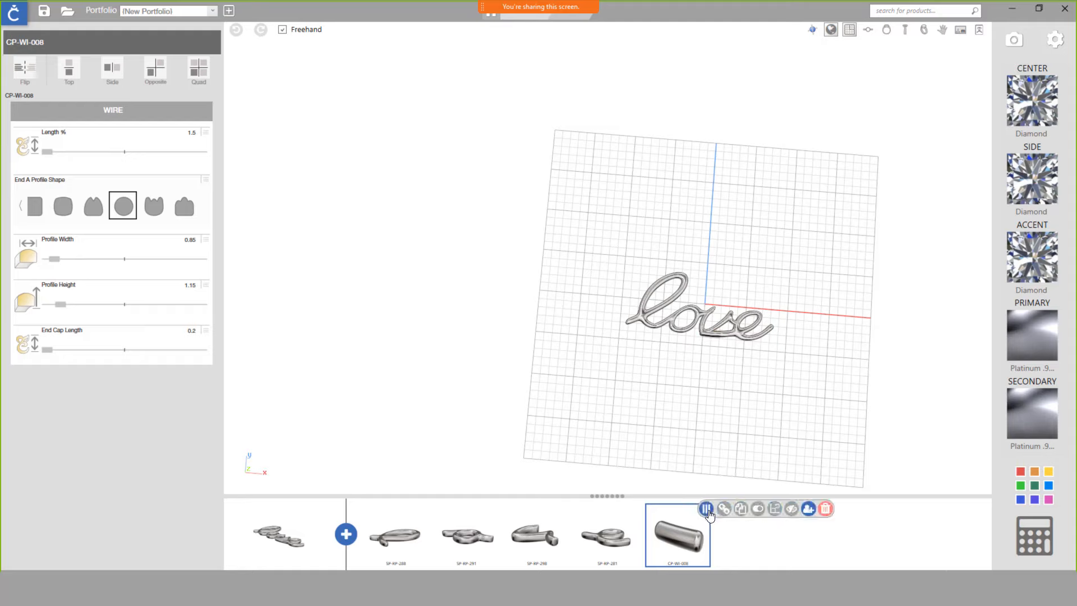
left_click(794, 511)
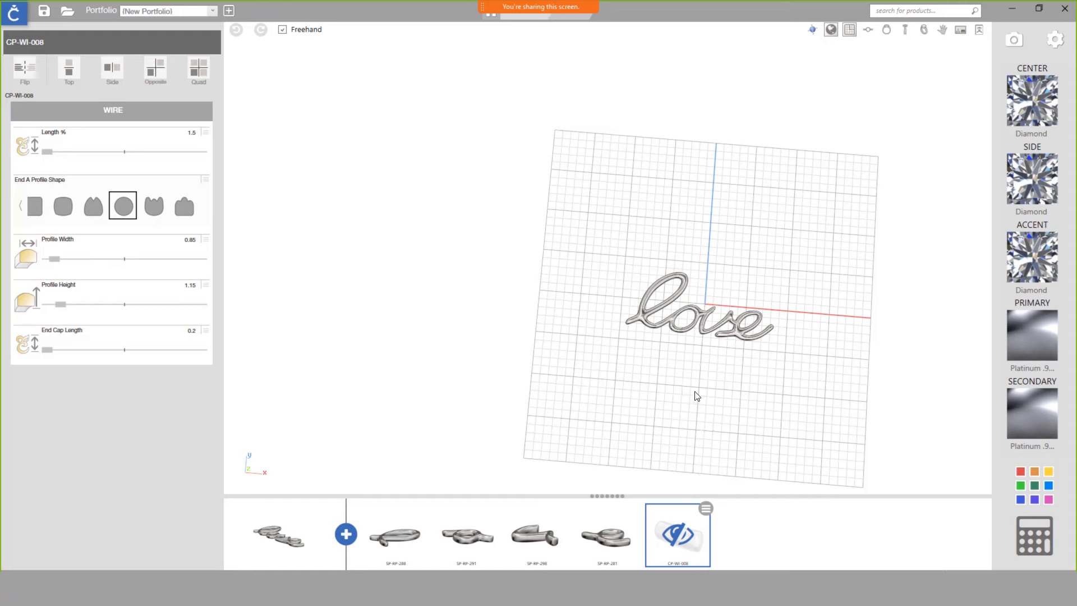
mouse_move(695, 391)
right_mouse_down()
mouse_move(695, 363)
mouse_move(693, 380)
right_mouse_up()
scroll(712, 342, "up", 2)
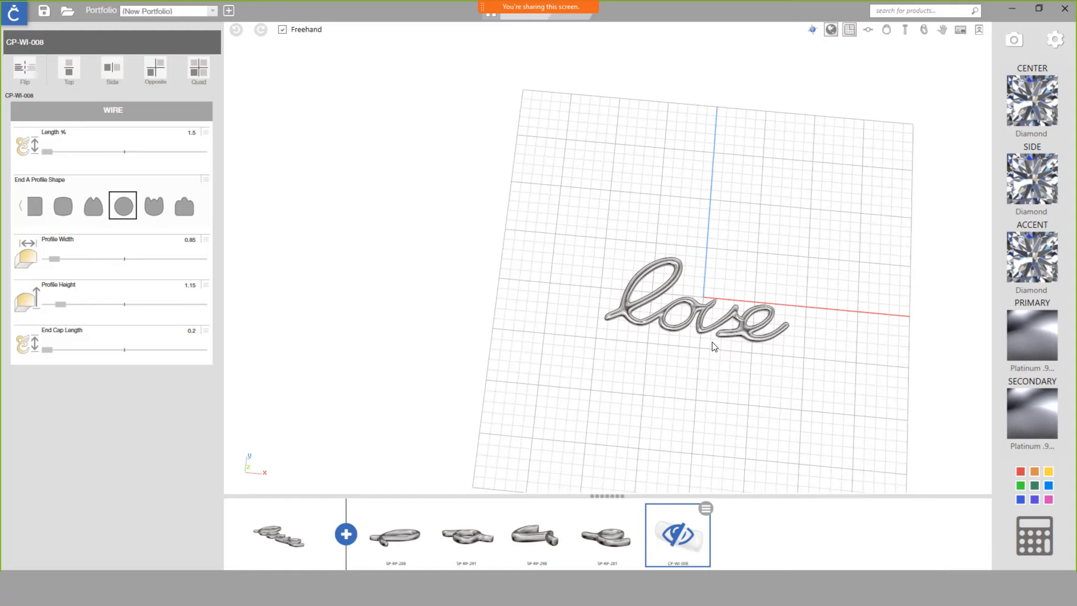
right_click_drag(721, 372, 606, 385, "shift")
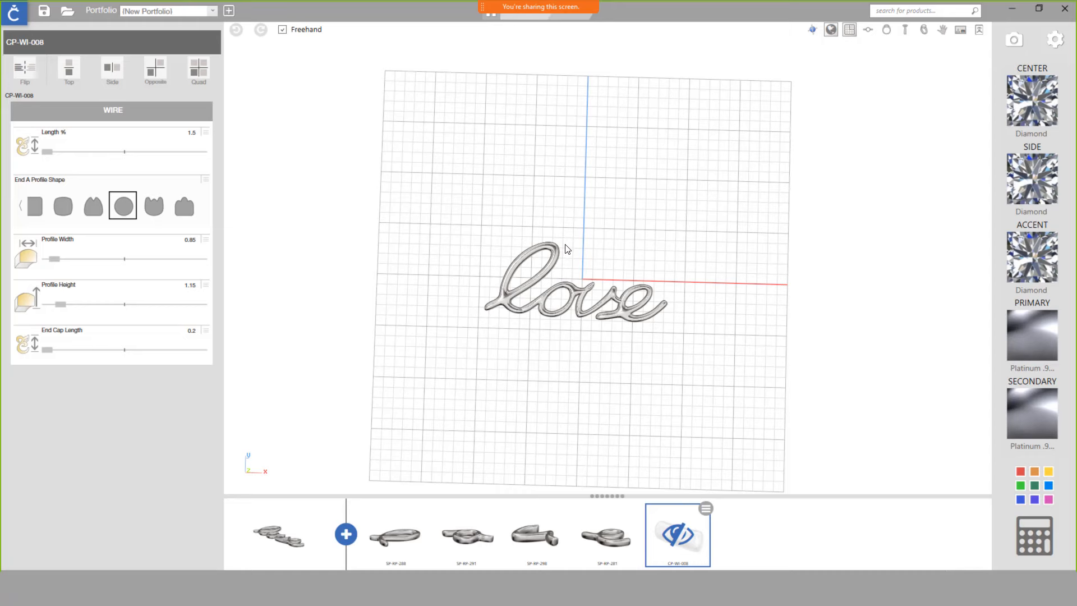
scroll(568, 250, "up", 2)
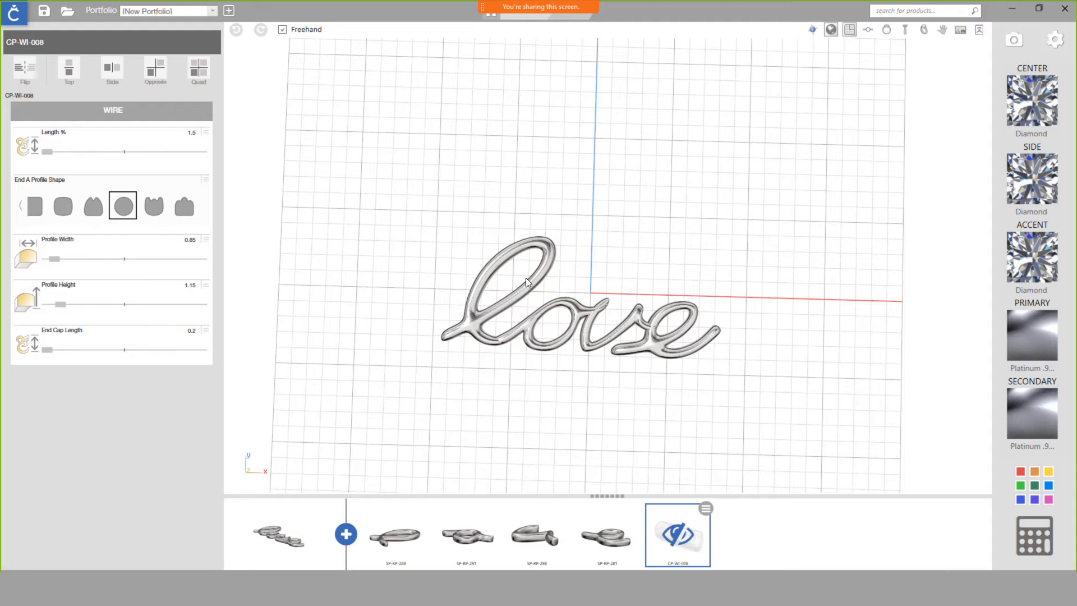
- Show the part handles again and group the four letters SP-RP-288, SP-RP-291, SP-RP-298 and SP-RP-281
left_click(812, 31)
left_click(472, 262)
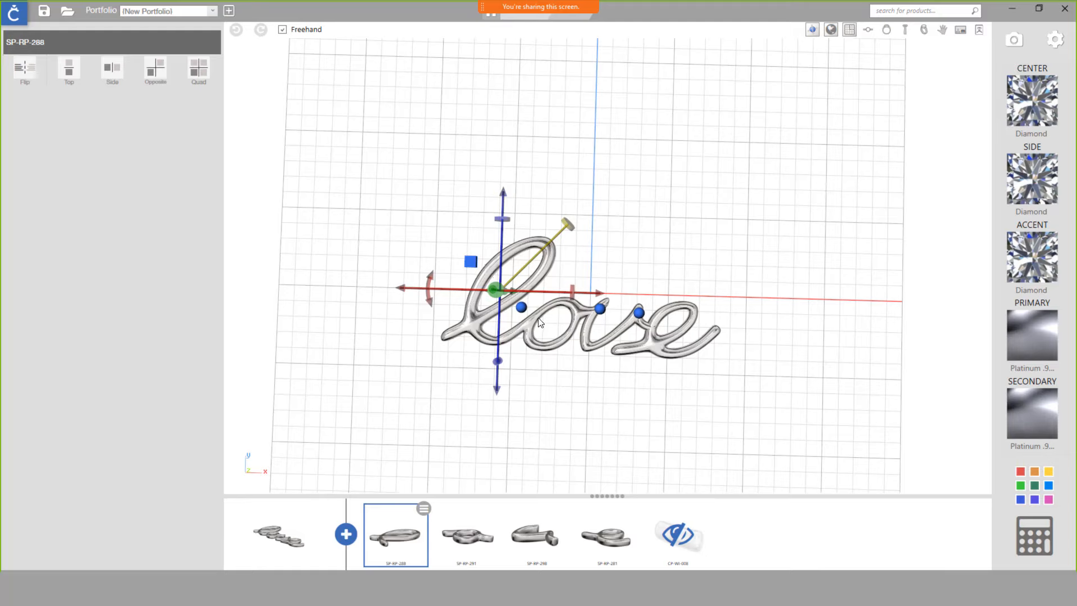
left_click(470, 535)
left_click(417, 534)
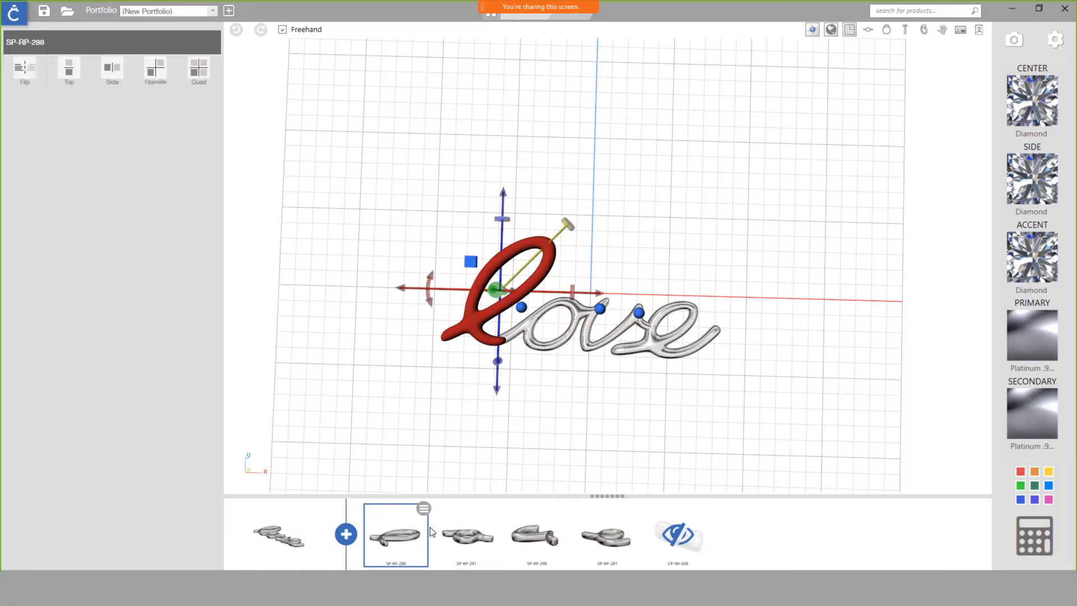
left_click(467, 527, "ctrl")
left_click(538, 525, "ctrl")
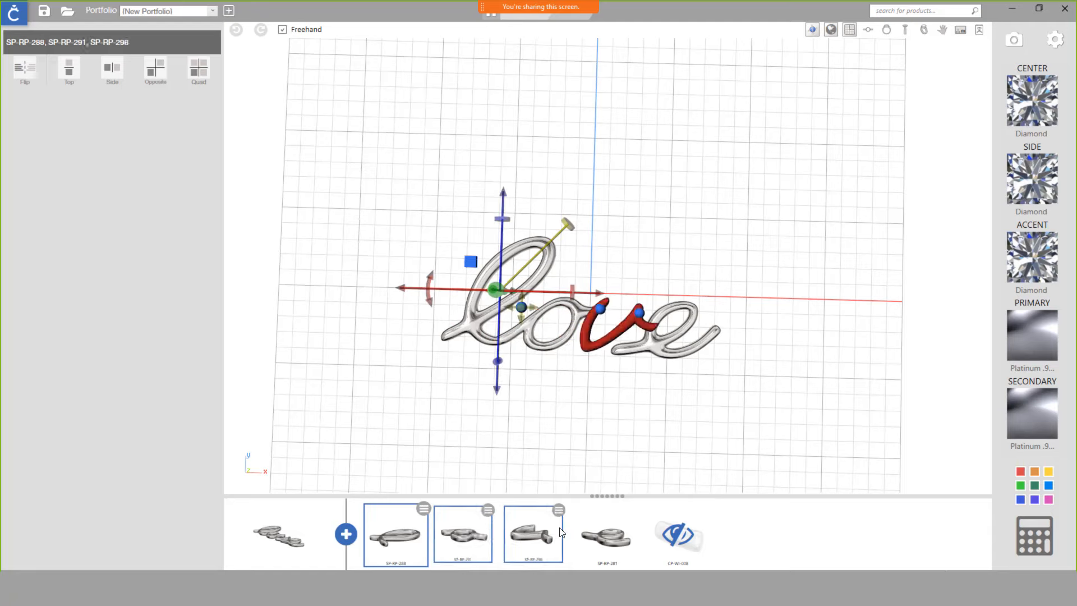
left_click(607, 526, "ctrl")
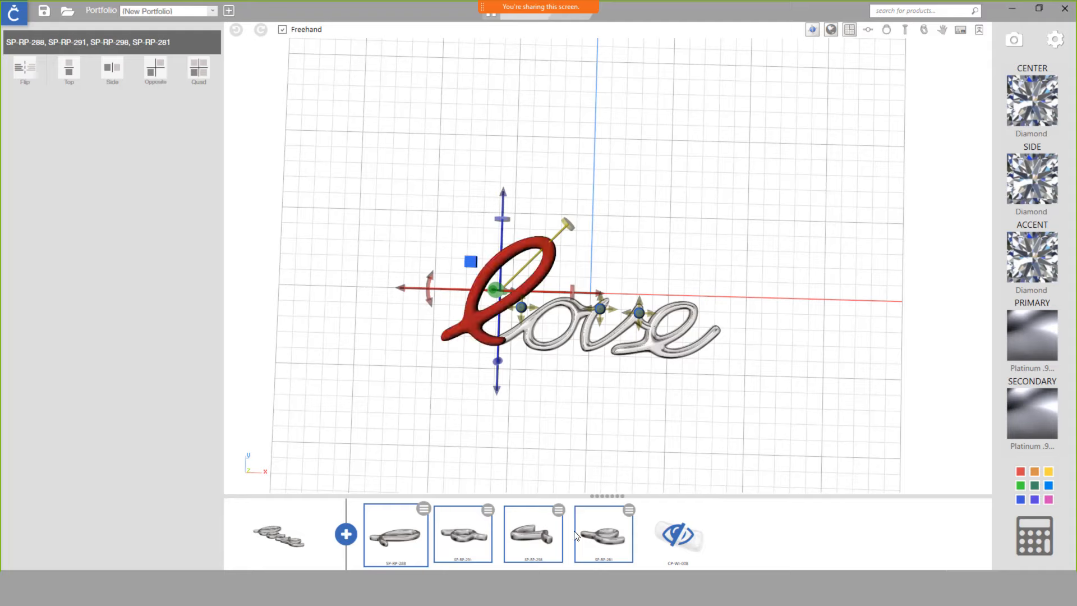
left_click(425, 509)
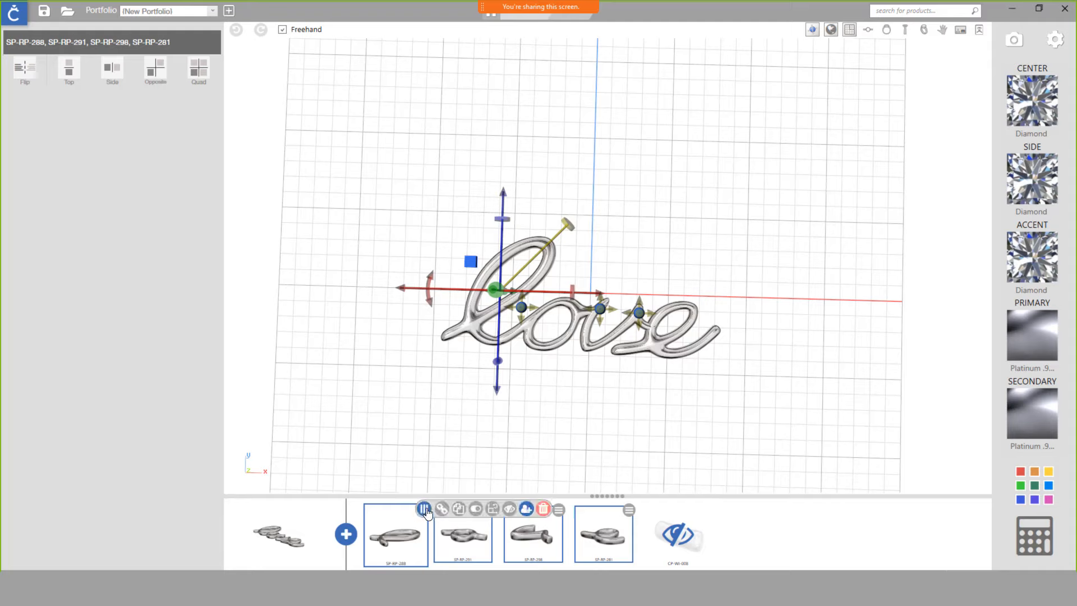
left_click(442, 510)
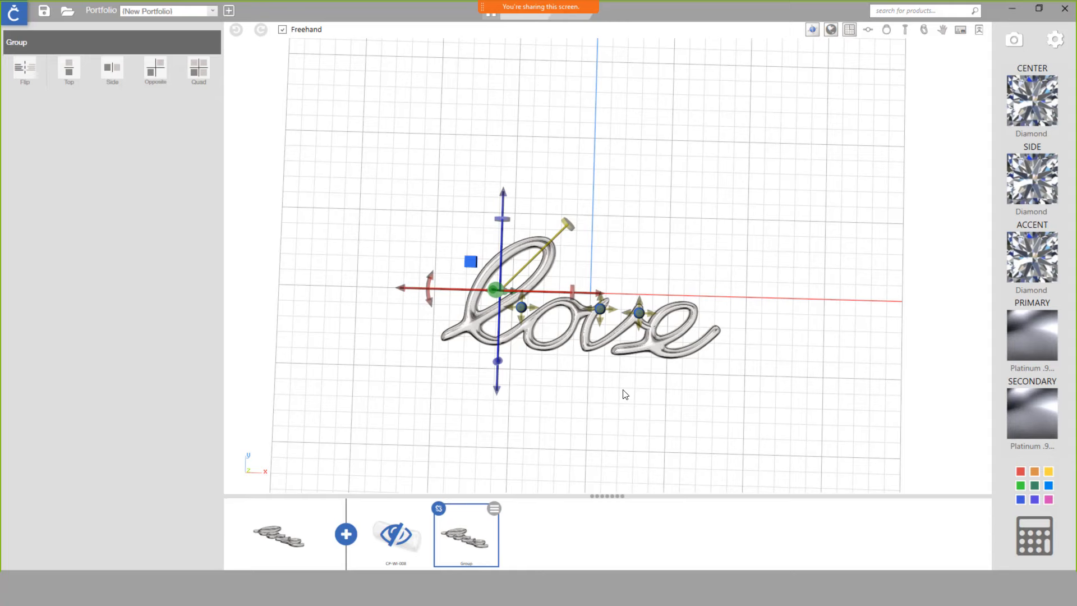
- Stretch the grouped letters of love vertically off the grid plane so the word becomes thicker
left_click_drag(625, 392, 626, 246)
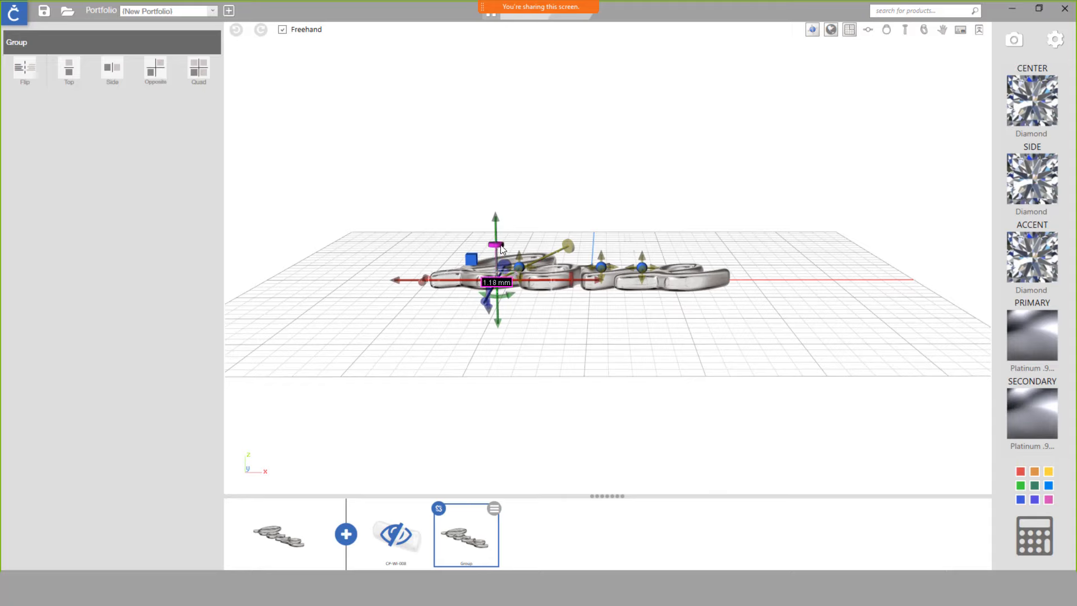
left_click_drag(501, 249, 499, 224)
left_click_drag(584, 329, 574, 454)
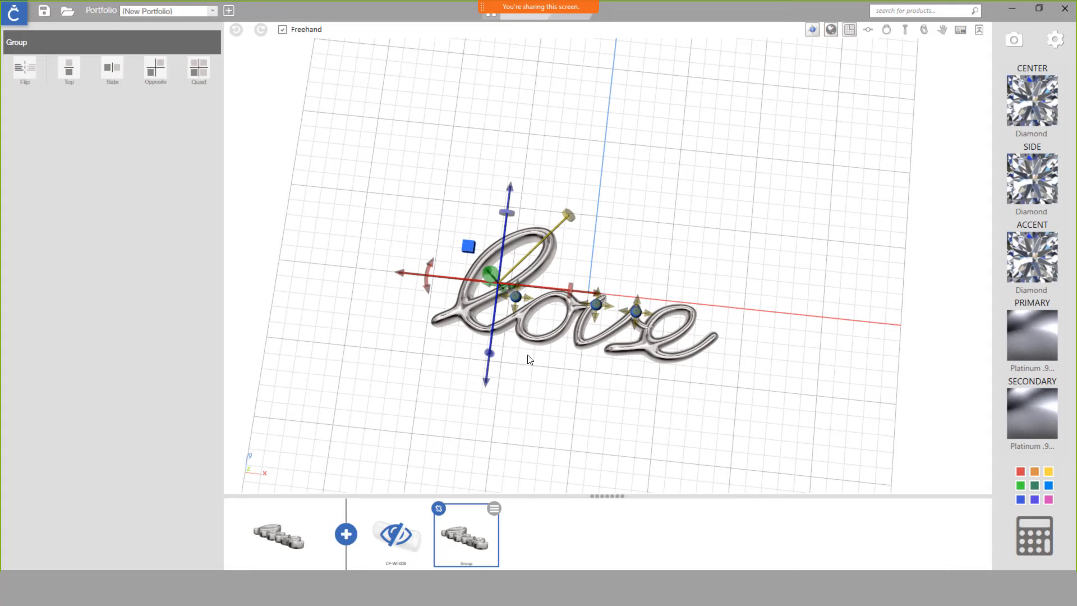
left_click_drag(577, 392, 572, 362)
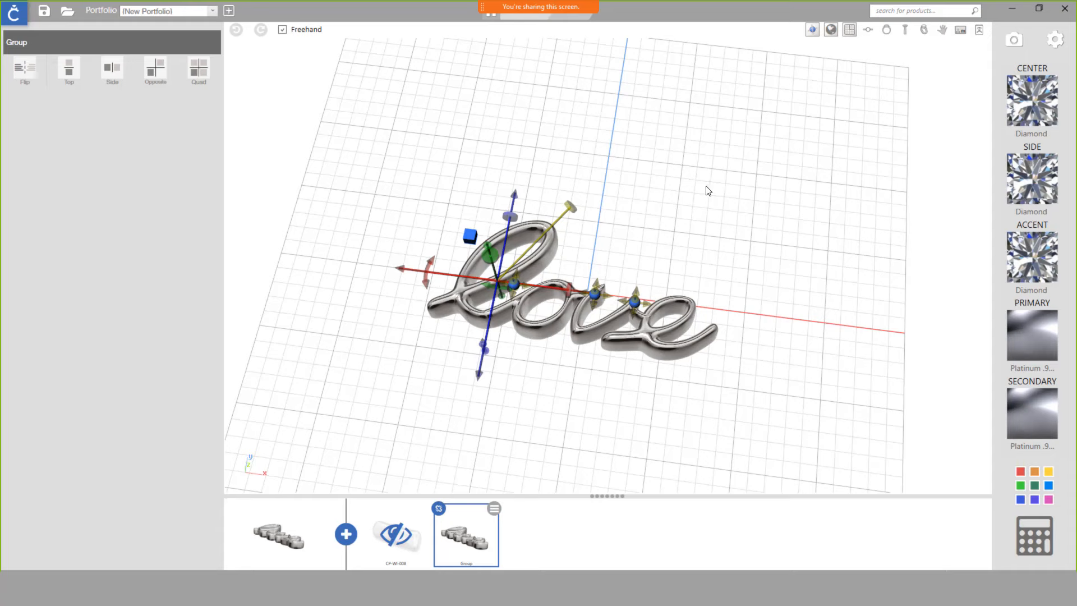
- Add the open heart outline SP-SP-057 from the Shapes parts to the design
left_click(346, 535)
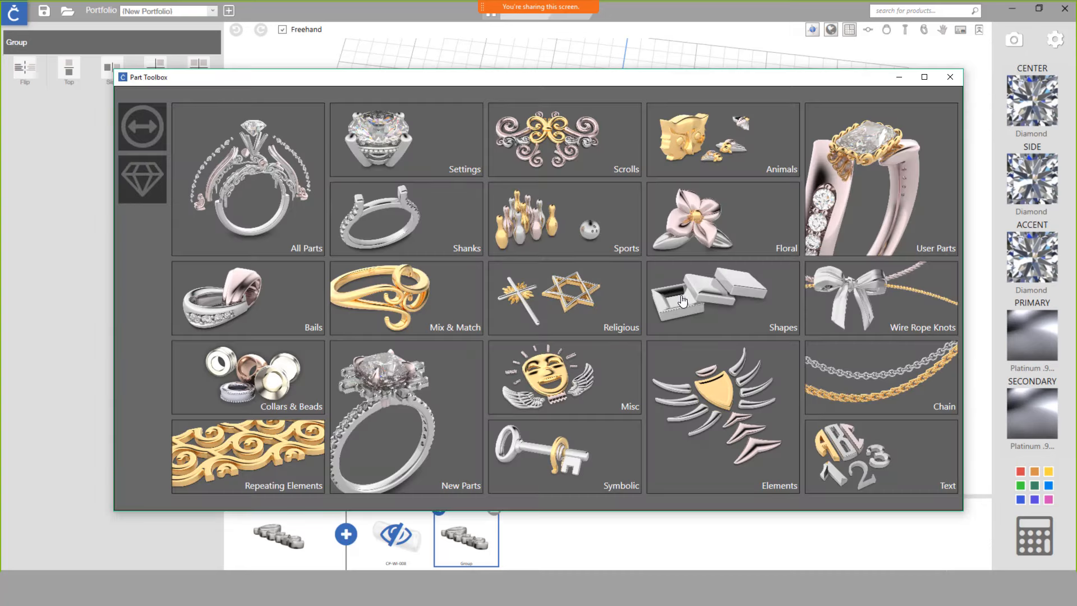
left_click(682, 301)
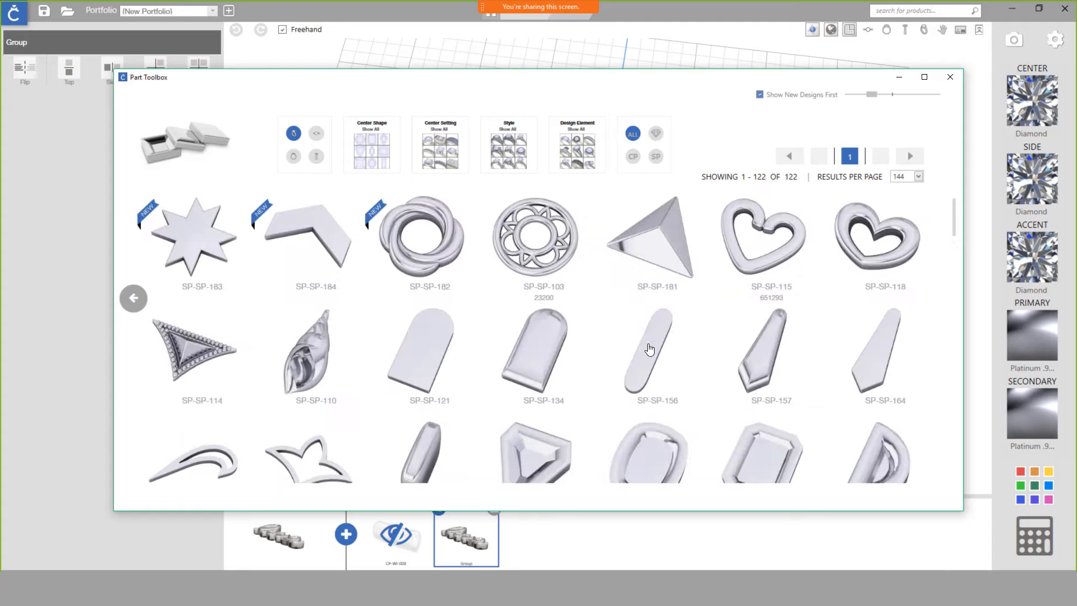
scroll(650, 349, "down", 2)
scroll(649, 349, "down", 8)
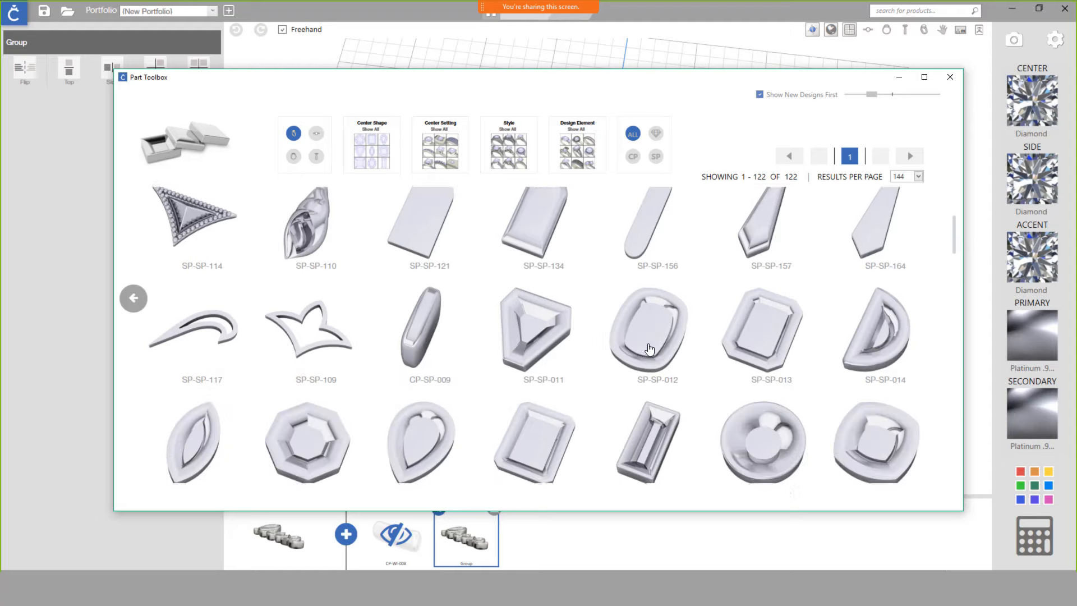
scroll(650, 349, "down", 10)
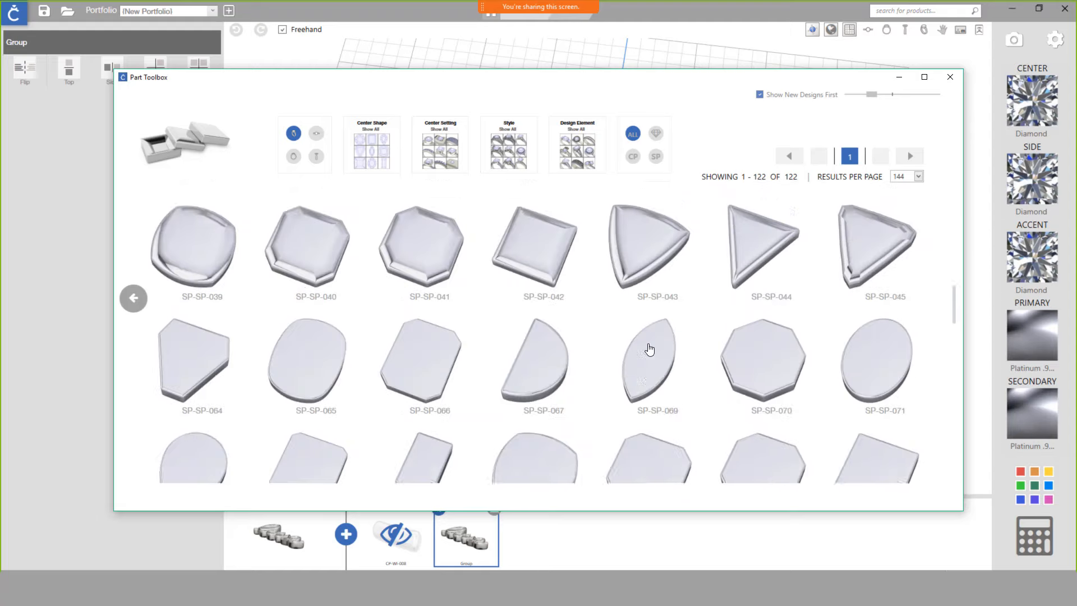
scroll(650, 350, "down", 2)
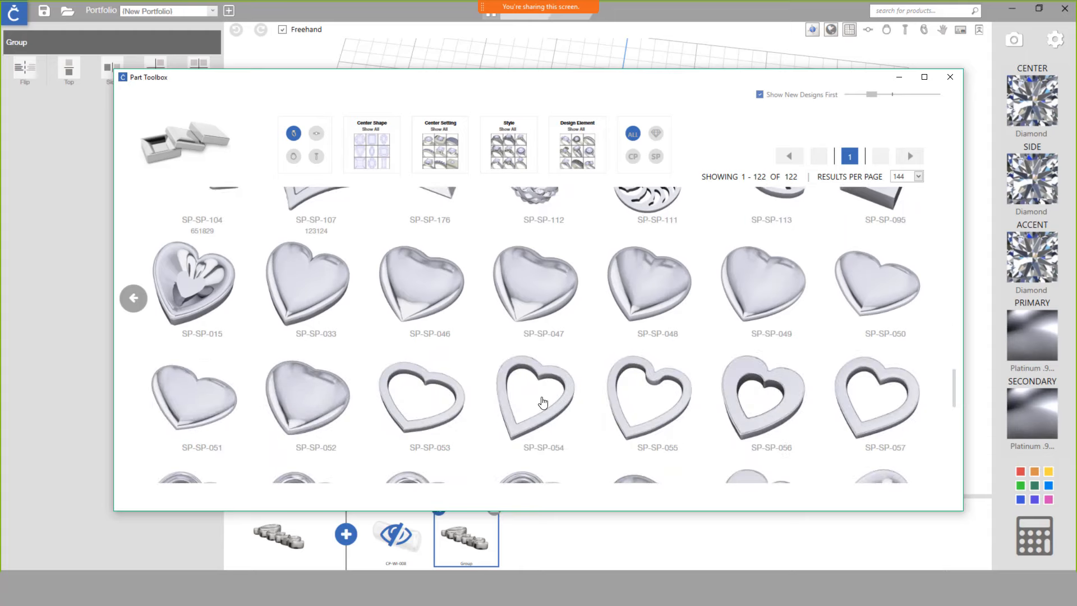
left_click(892, 402)
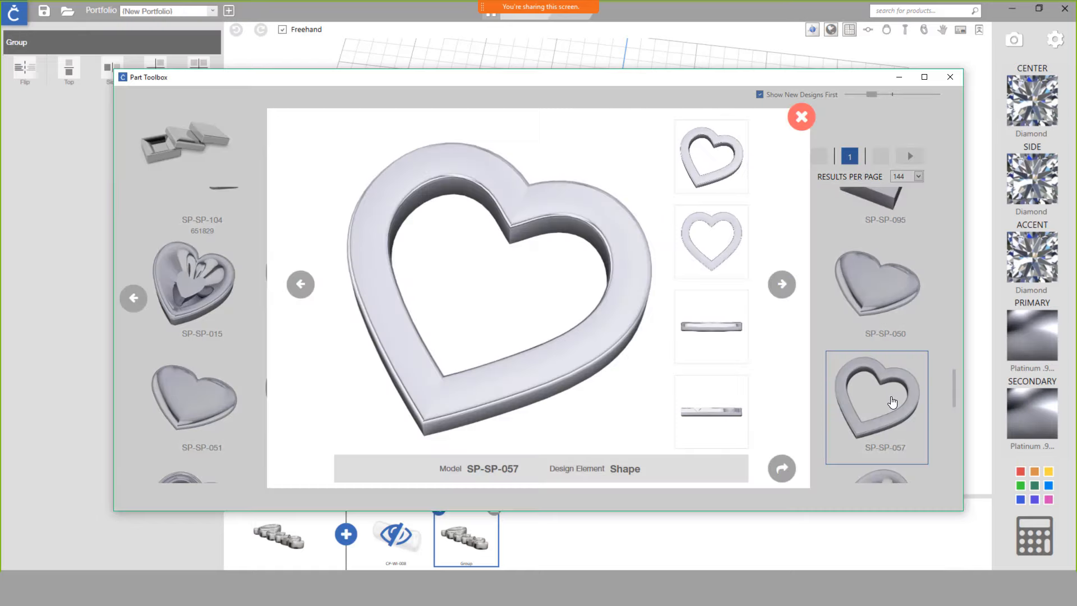
left_click(788, 466)
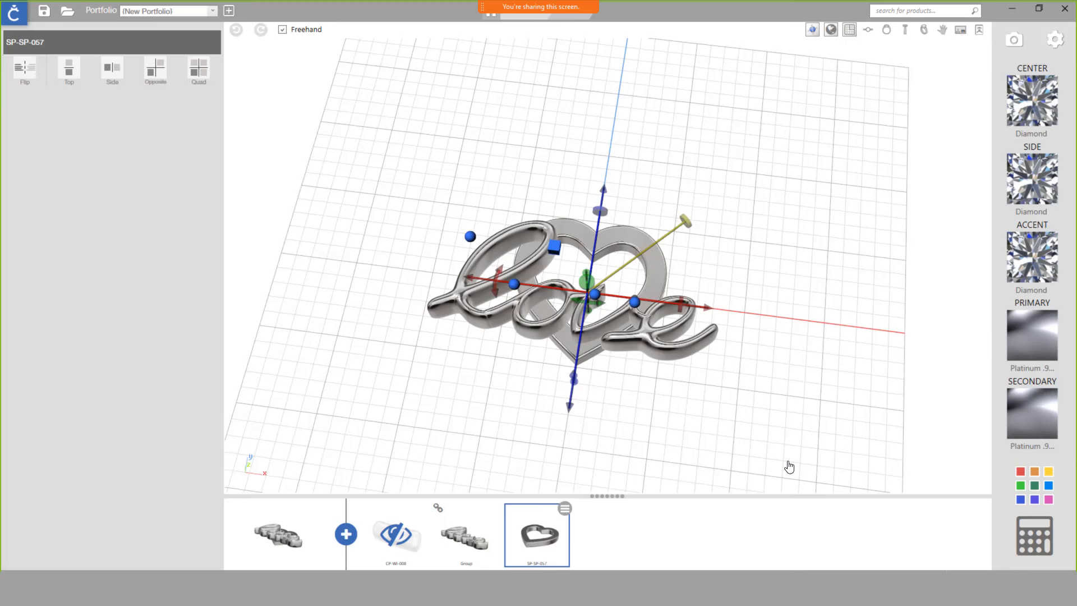
- Scale the heart SP-SP-057 up uniformly and shift it slightly down so it frames the word love
left_click_drag(726, 469, 726, 413)
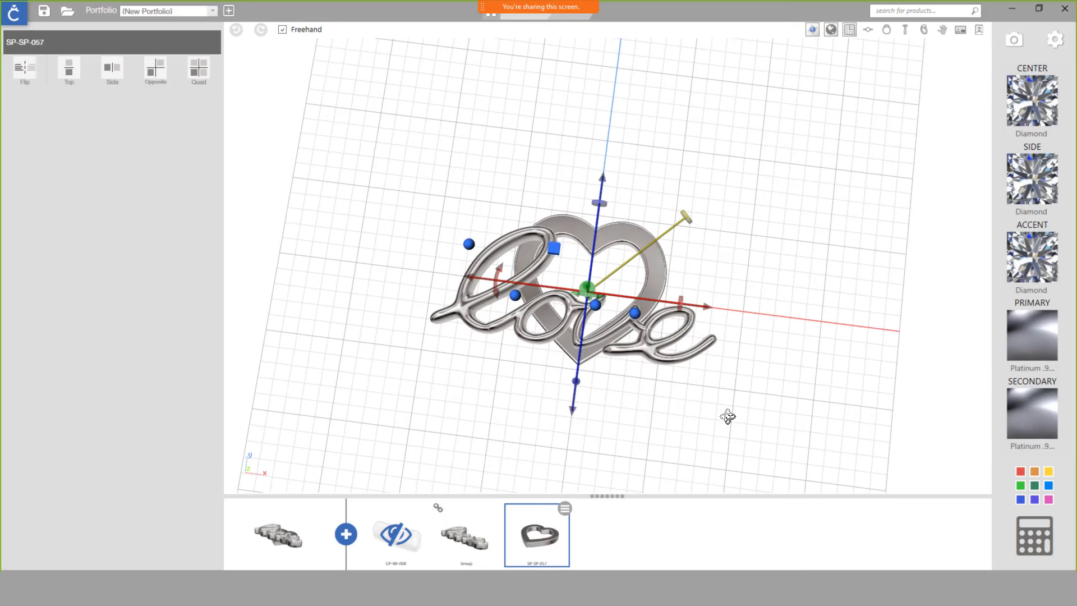
left_click_drag(690, 220, 893, 85)
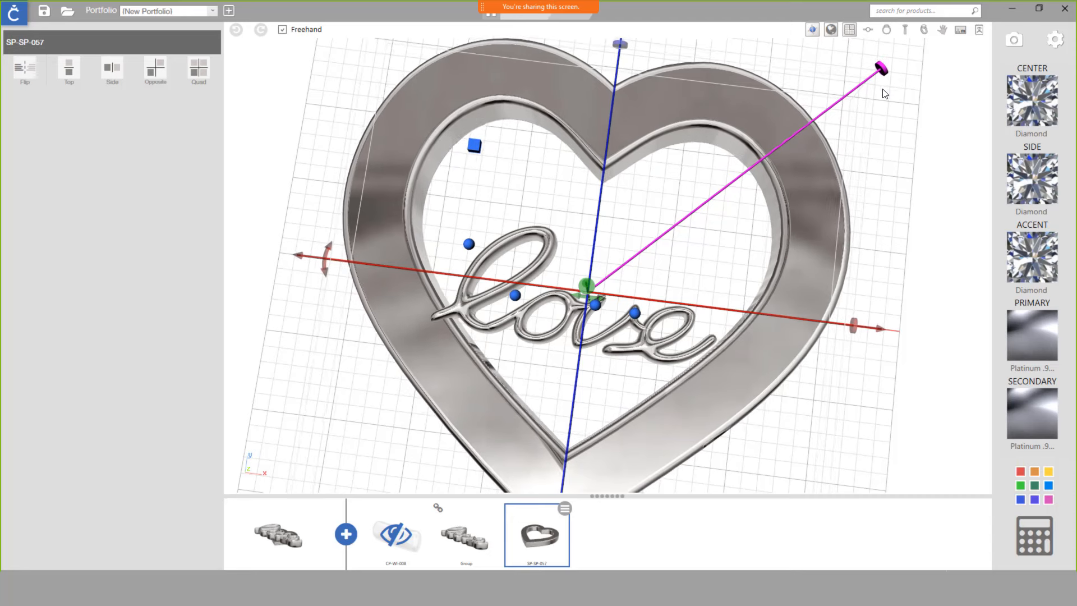
scroll(535, 331, "down", 2)
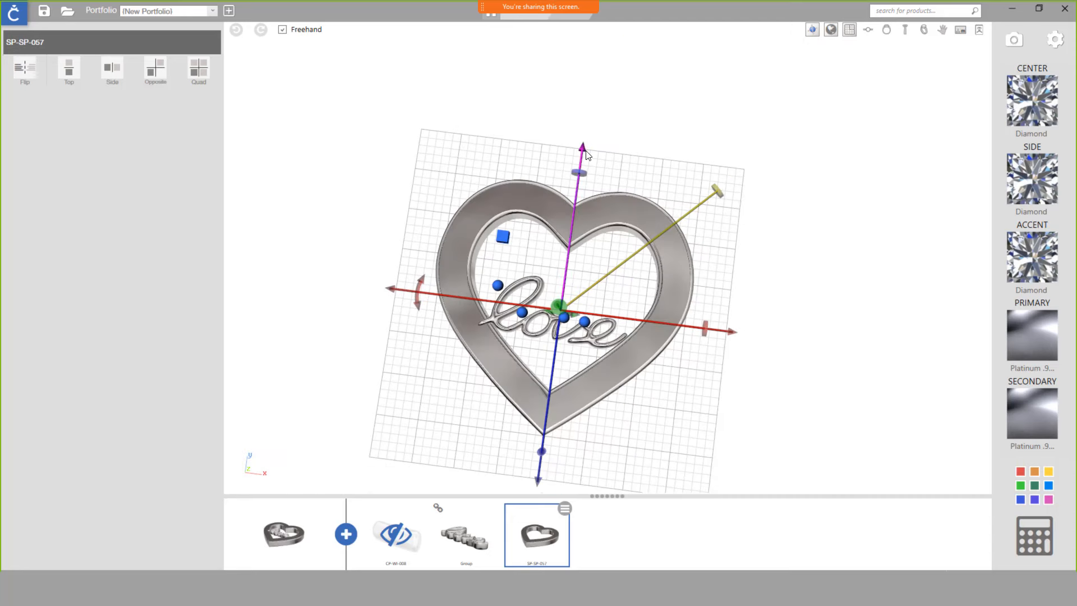
left_click_drag(584, 155, 579, 169)
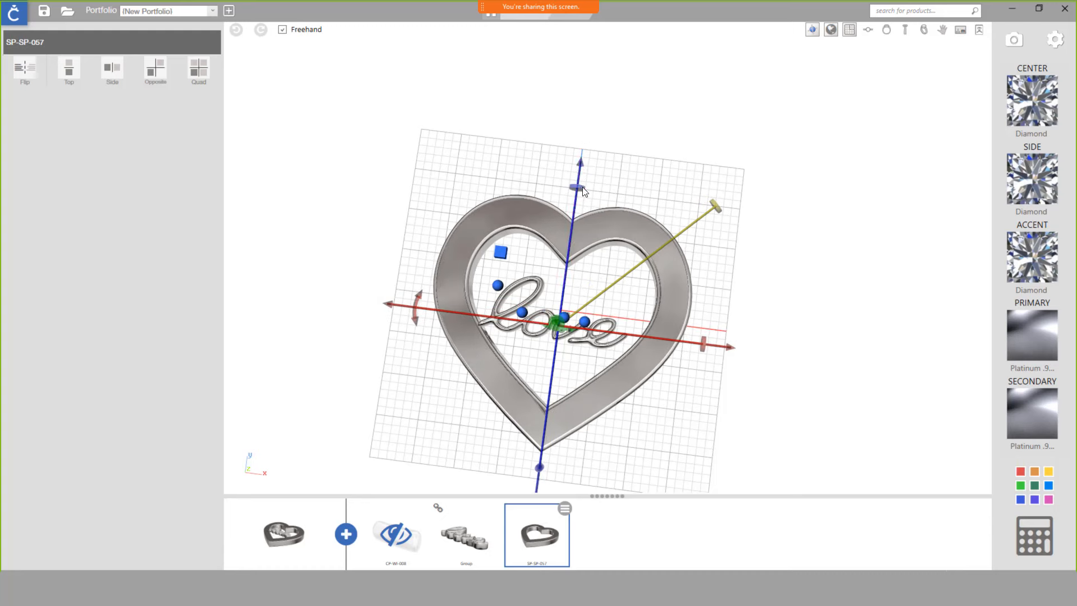
left_click_drag(580, 164, 581, 171)
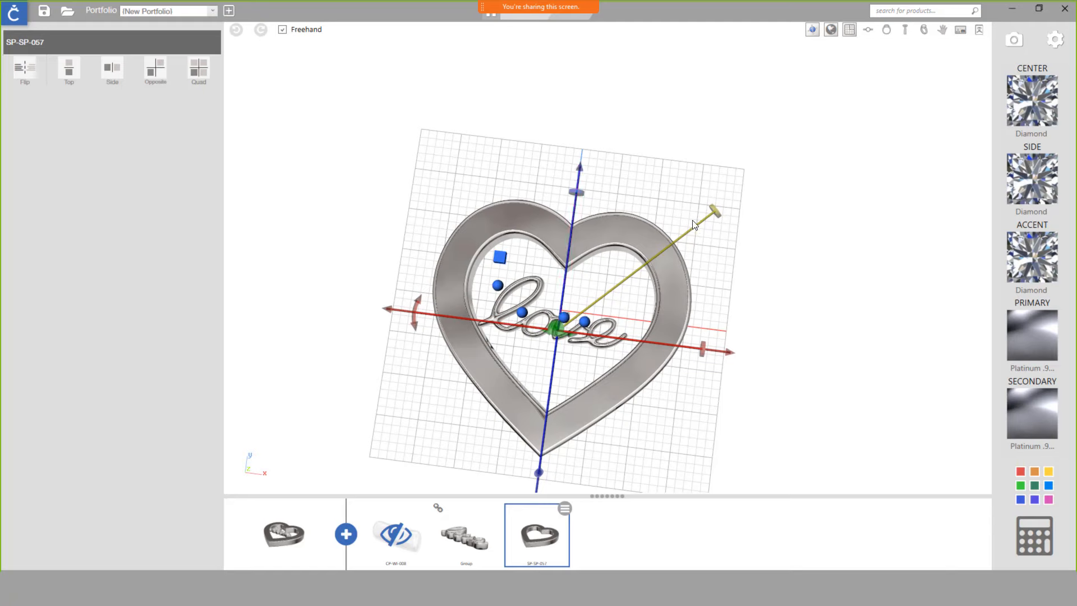
left_click_drag(715, 218, 690, 231)
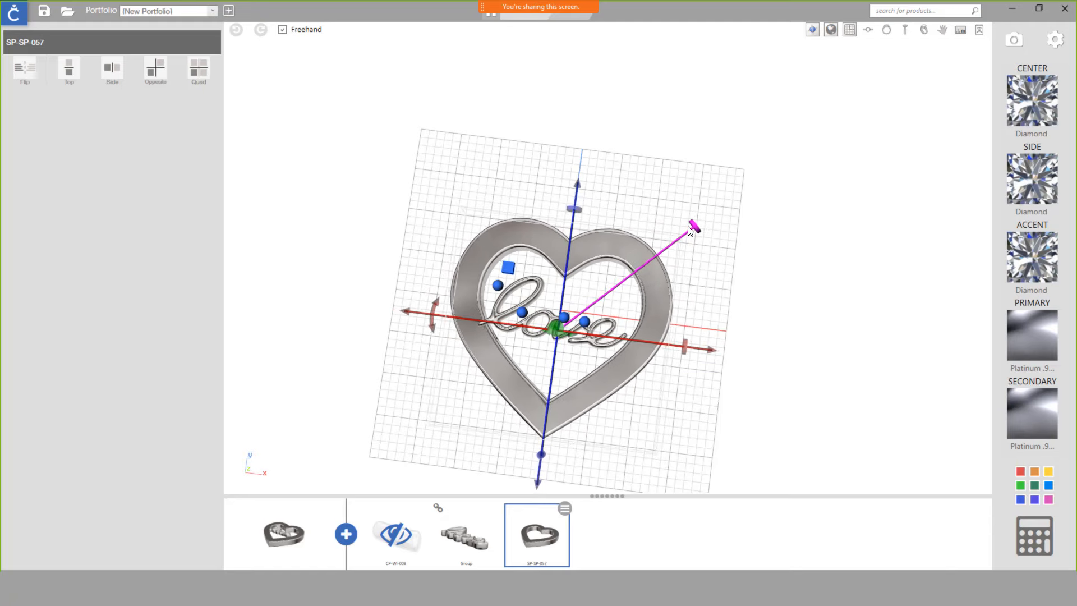
- Move the letter group slightly right to center it in the heart, and lower it slightly within the heart's thickness
left_click(469, 536)
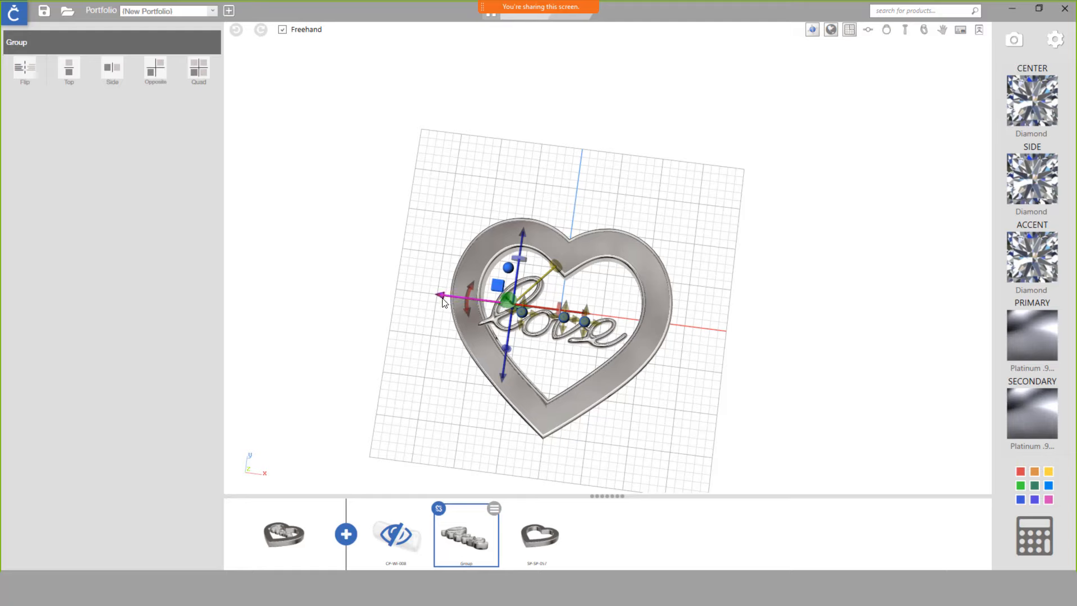
left_click_drag(442, 297, 449, 298)
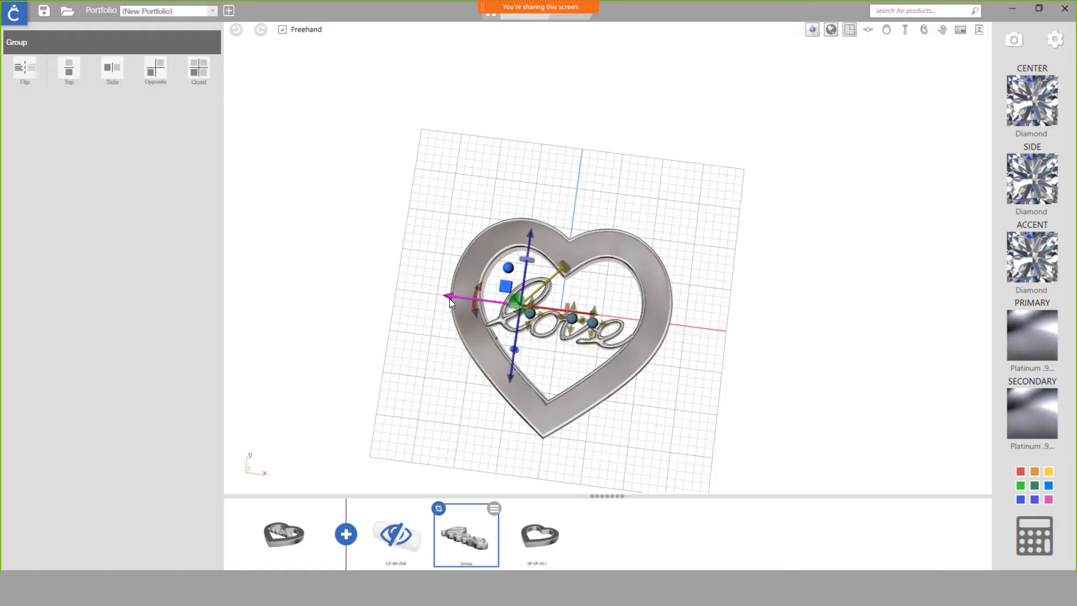
right_click_drag(582, 365, 534, 266)
left_click_drag(515, 206, 515, 213)
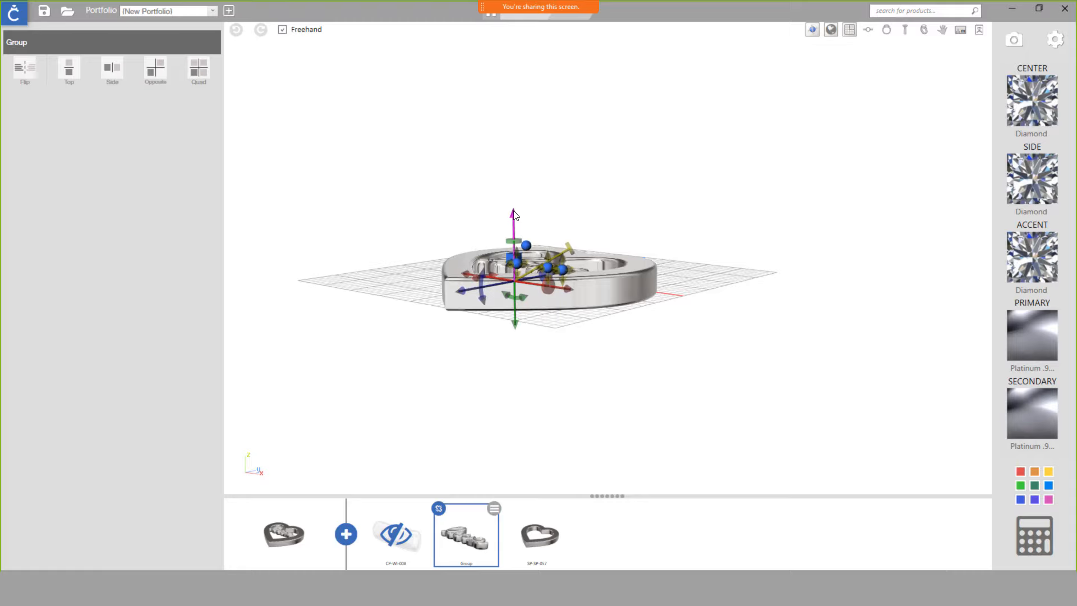
right_click_drag(441, 365, 490, 421)
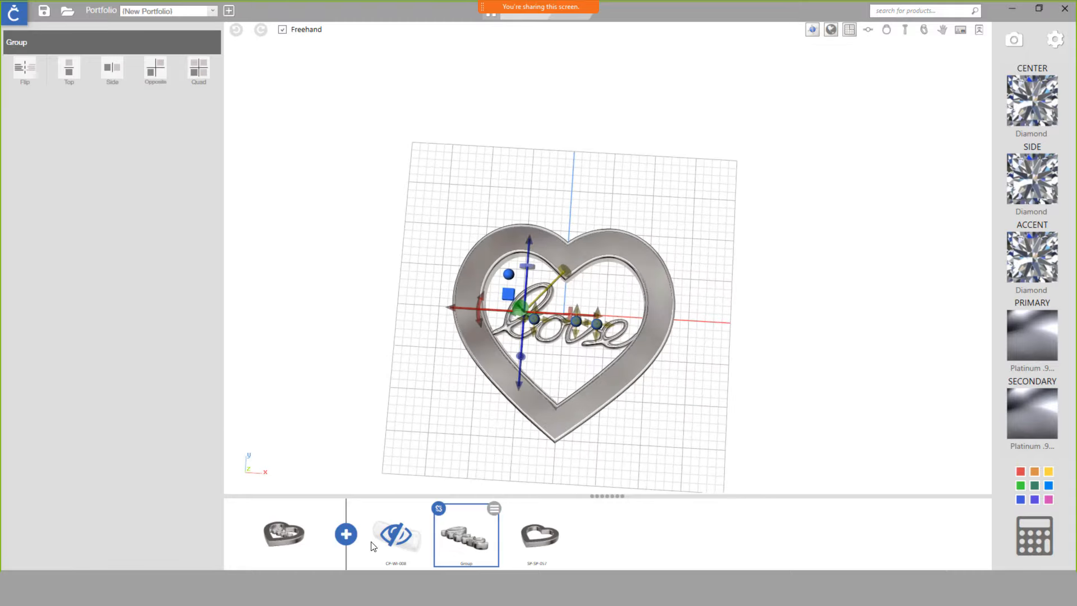
- Add the bail SP-BA-002 and move it up to the notch at the top of the heart
left_click(346, 533)
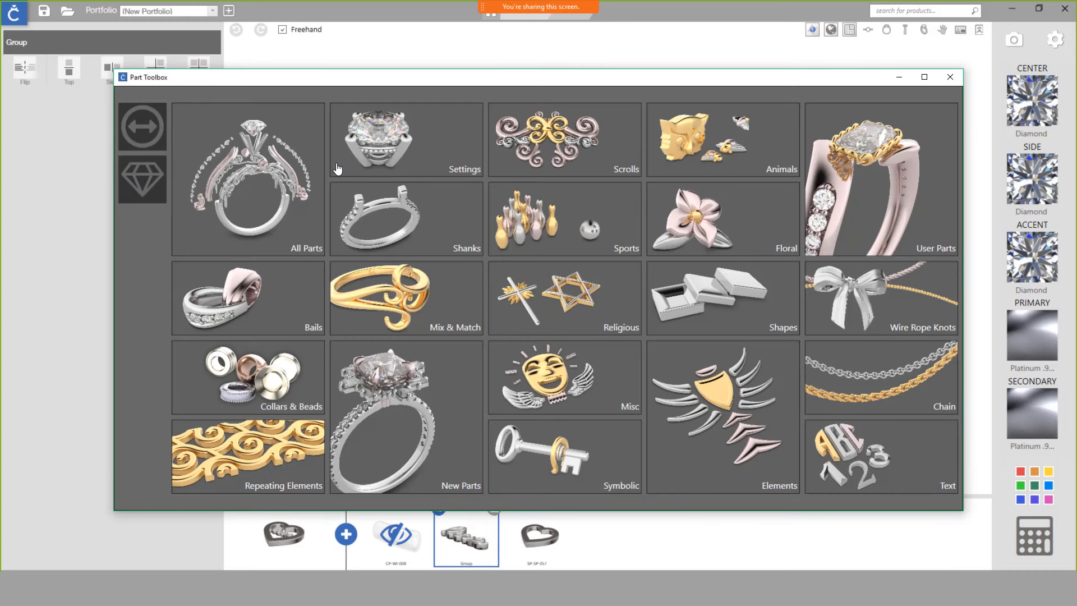
left_click(287, 303)
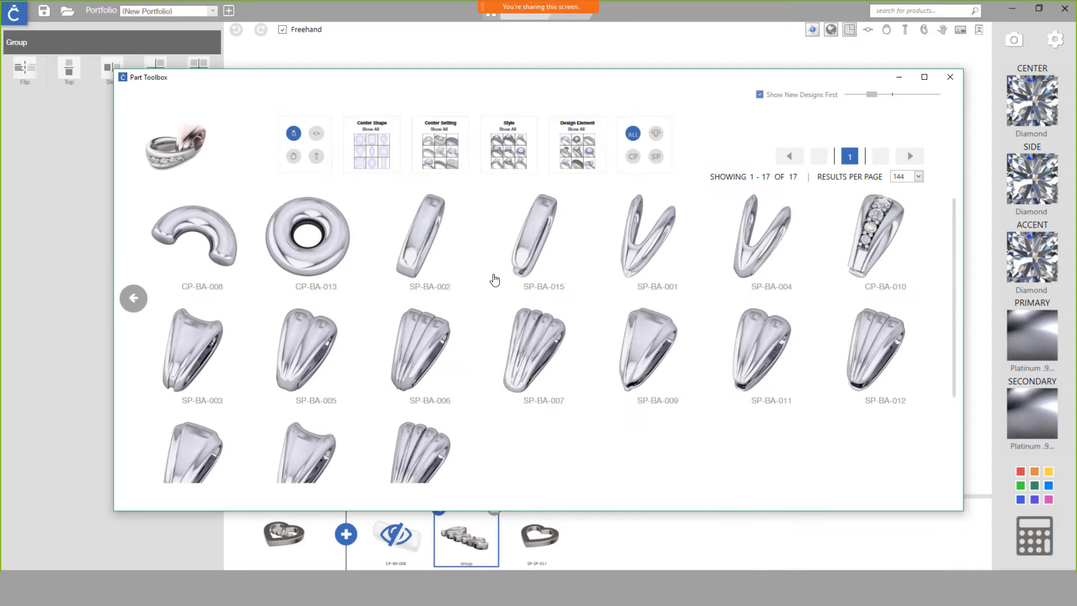
left_click(440, 245)
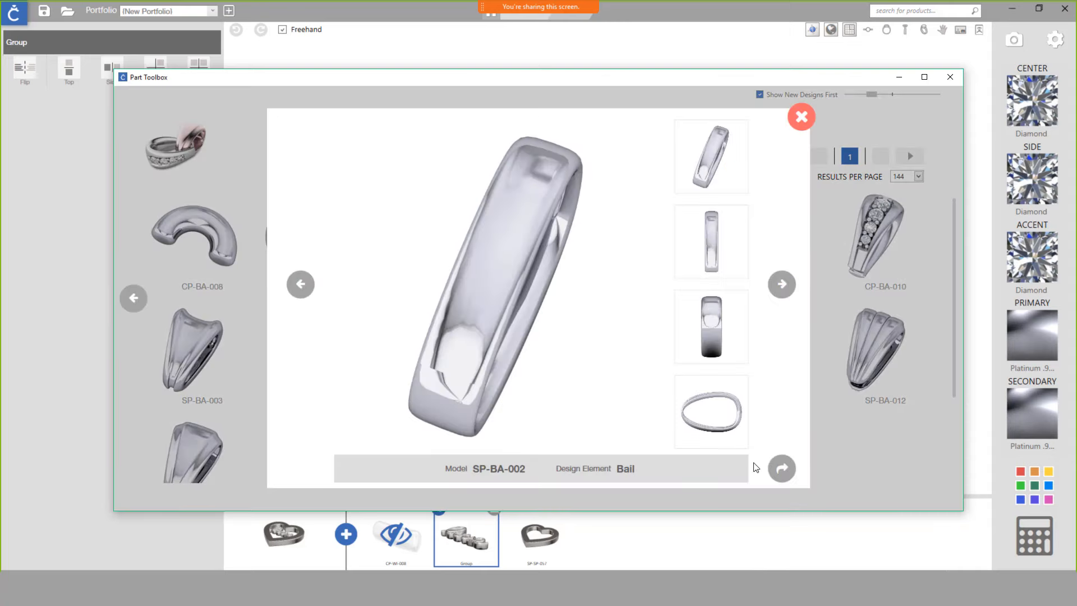
left_click(782, 470)
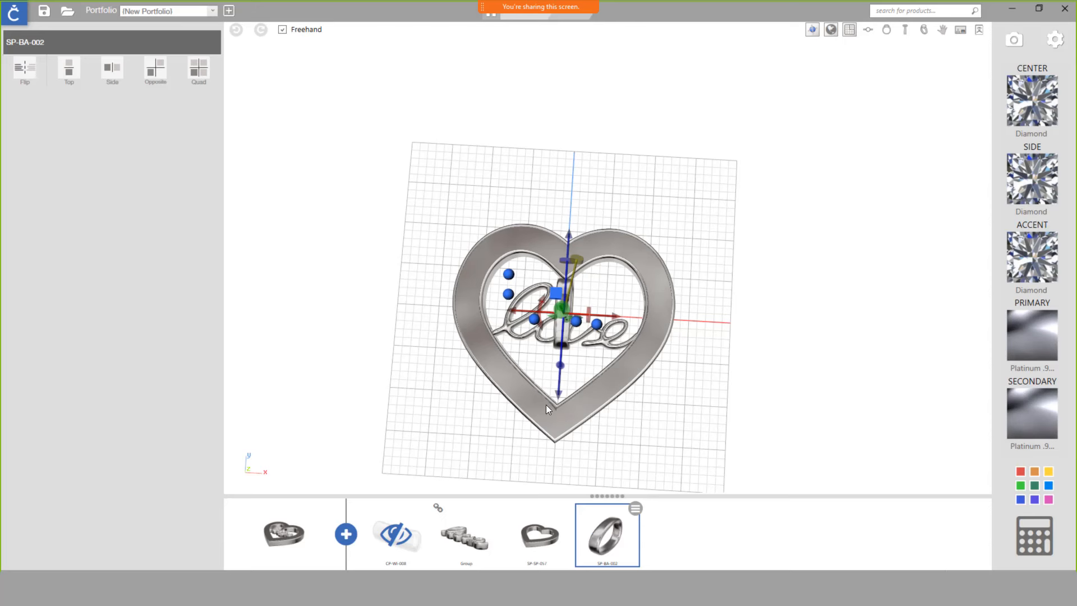
left_click_drag(560, 395, 567, 305)
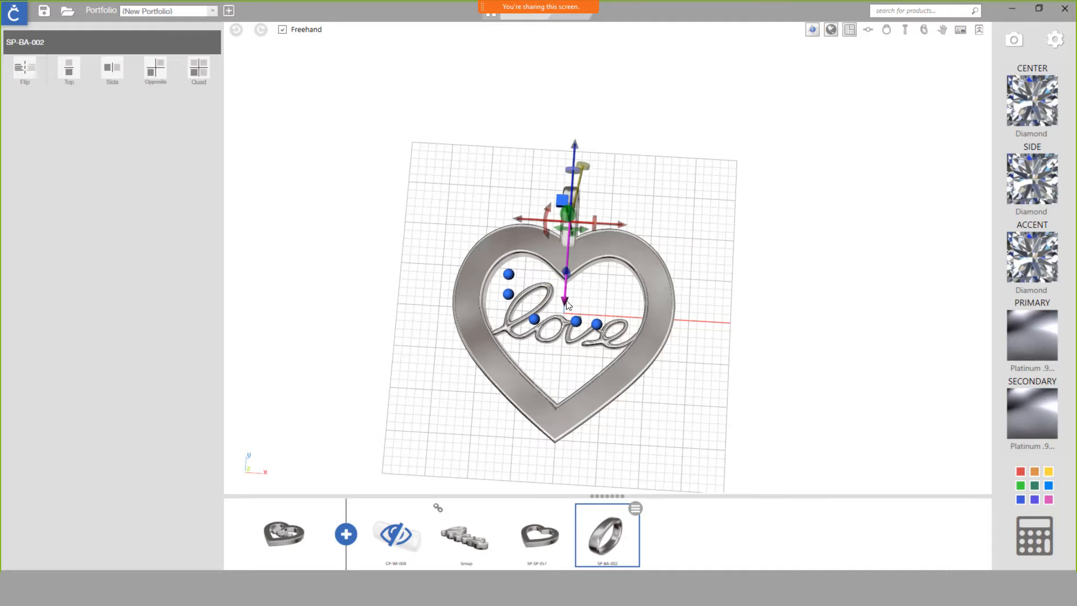
right_click_drag(670, 372, 645, 368)
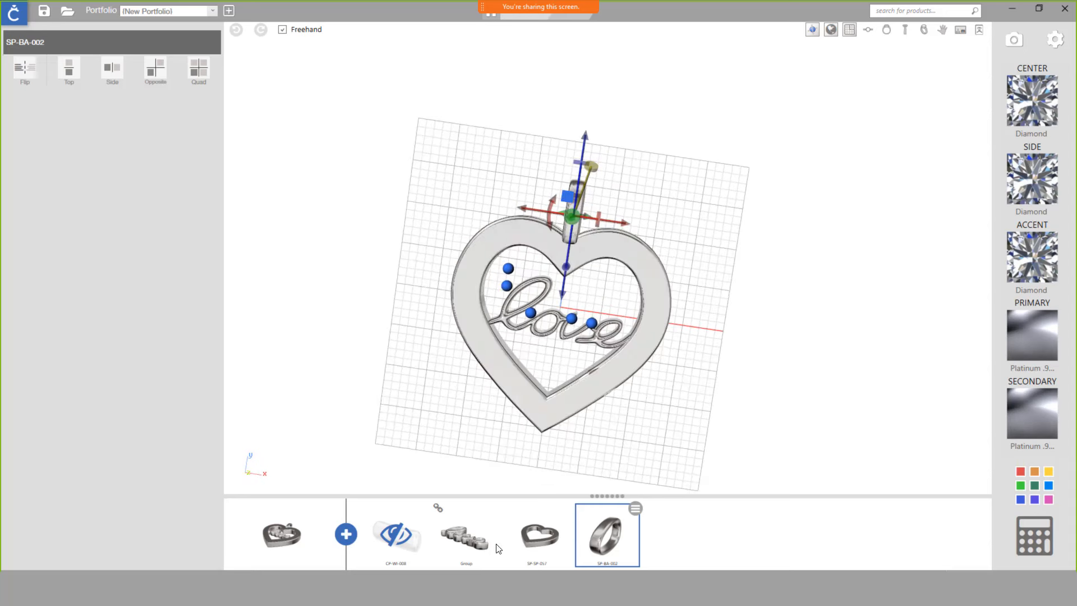
- Hide the bail SP-BA-002 and the heart SP-SP-057, leaving only the word love in view
left_click(637, 510)
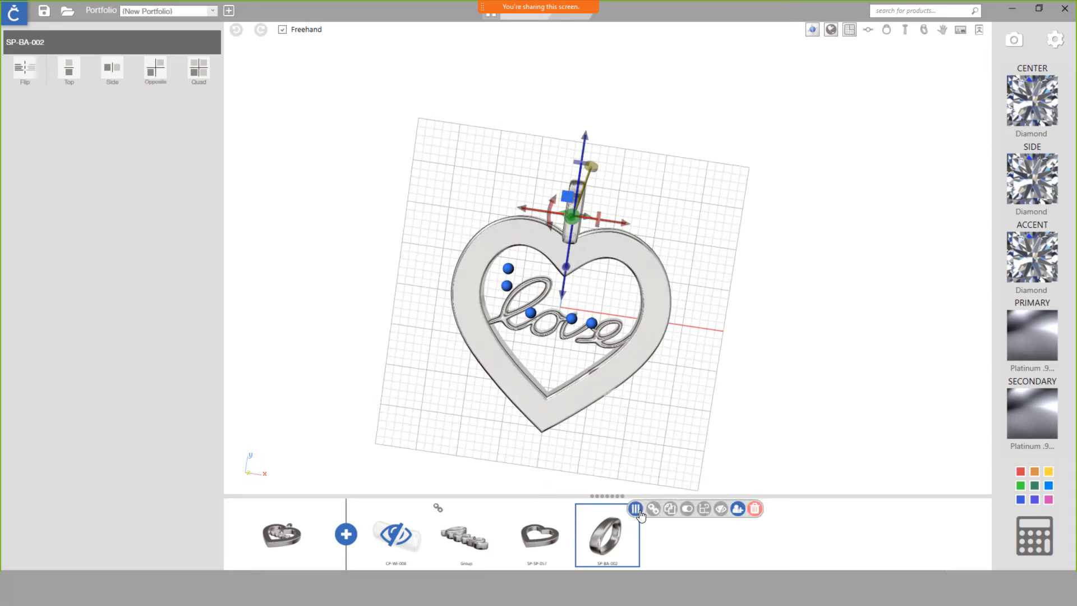
left_click(722, 509)
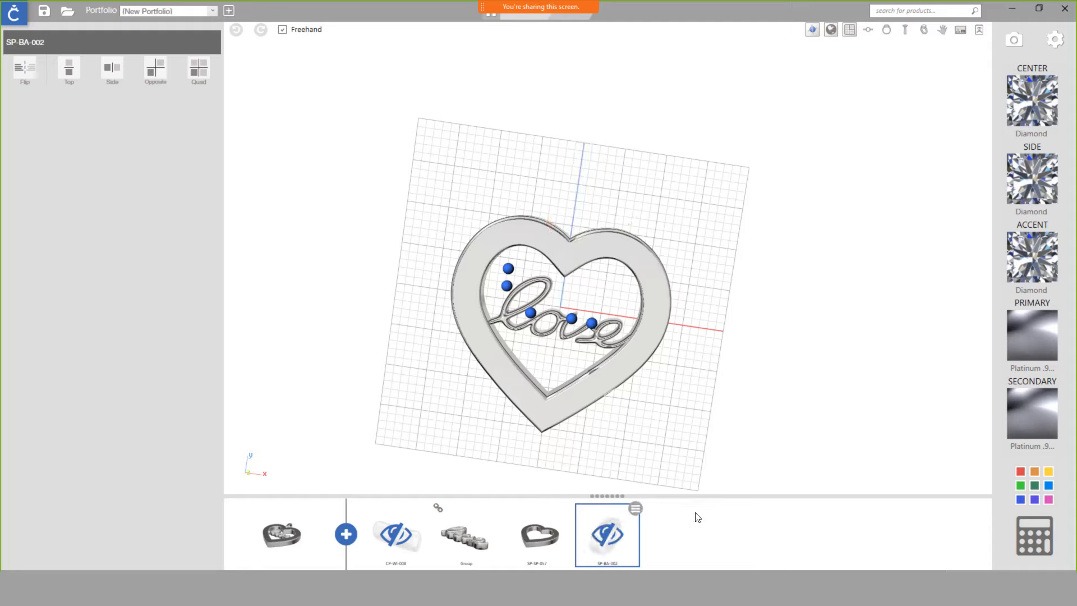
left_click(555, 528)
left_click(566, 509)
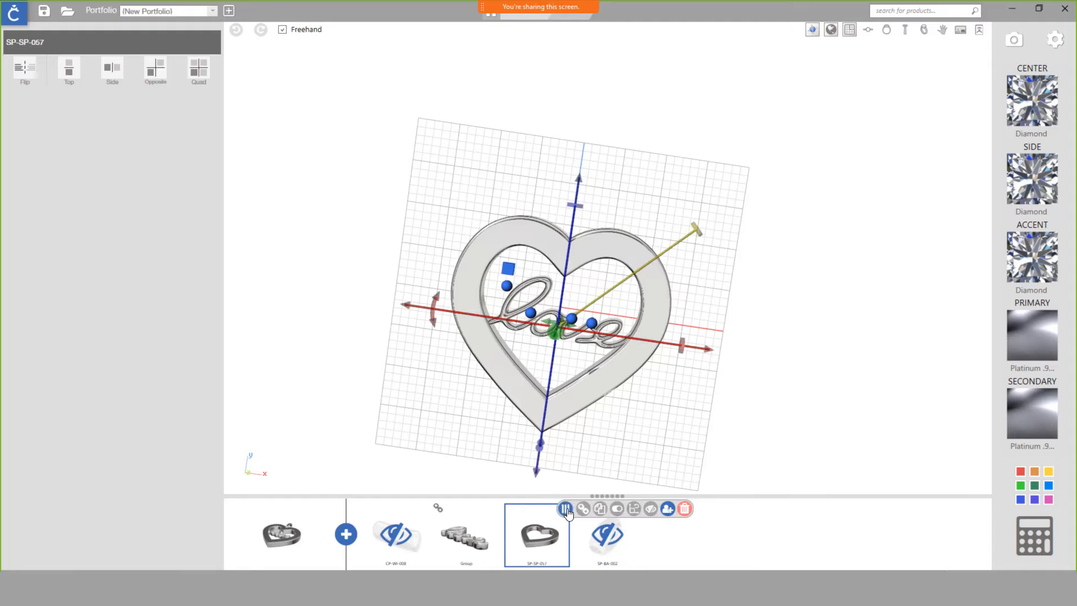
left_click(649, 512)
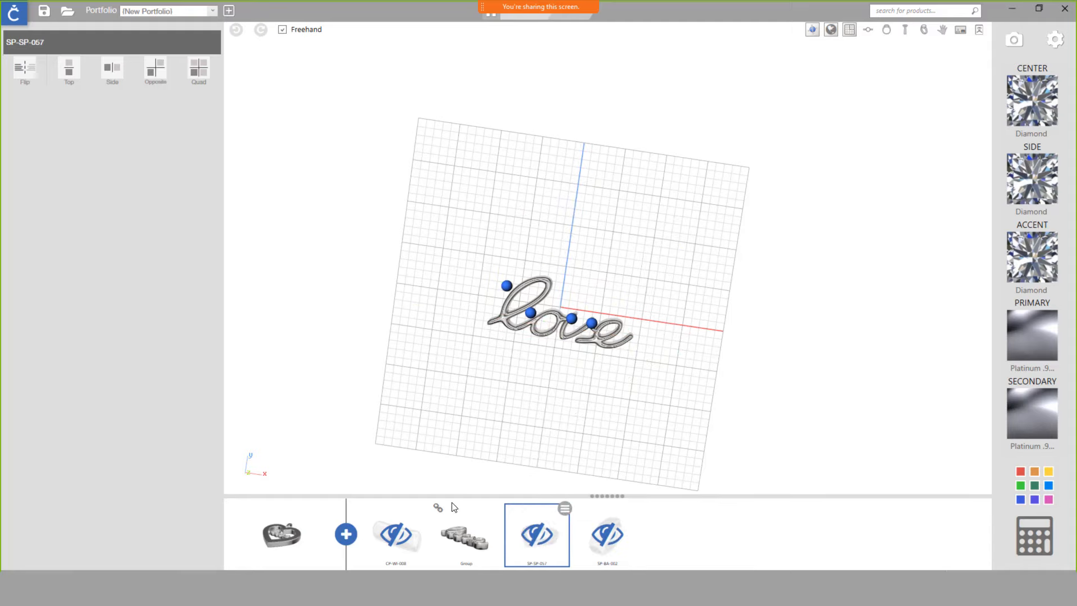
- Add the rectangular plate SP-SP-074 from the Shapes part library to the design
left_click(346, 534)
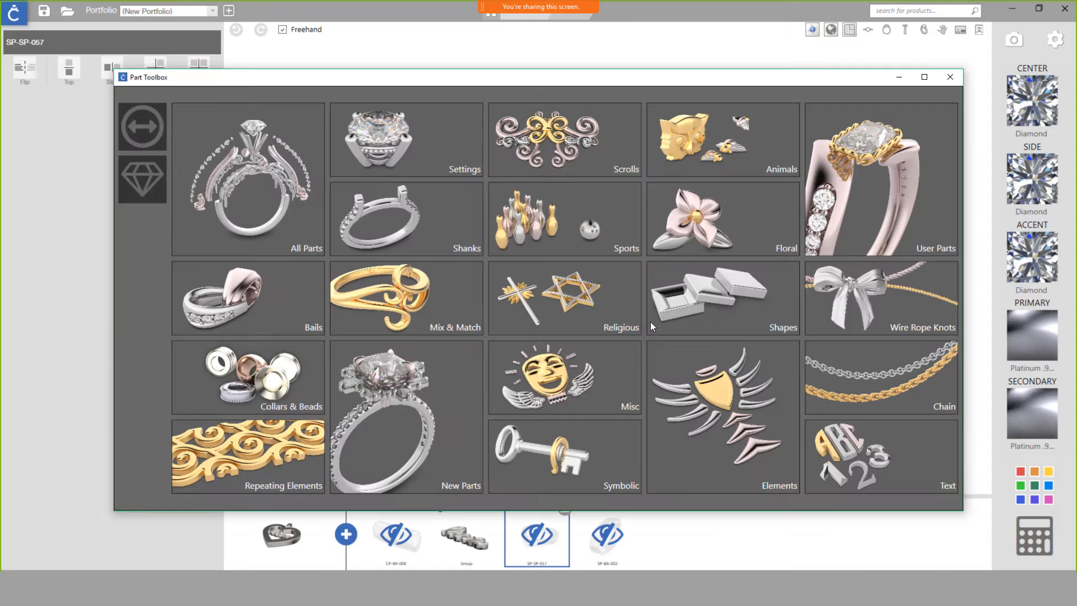
left_click(680, 320)
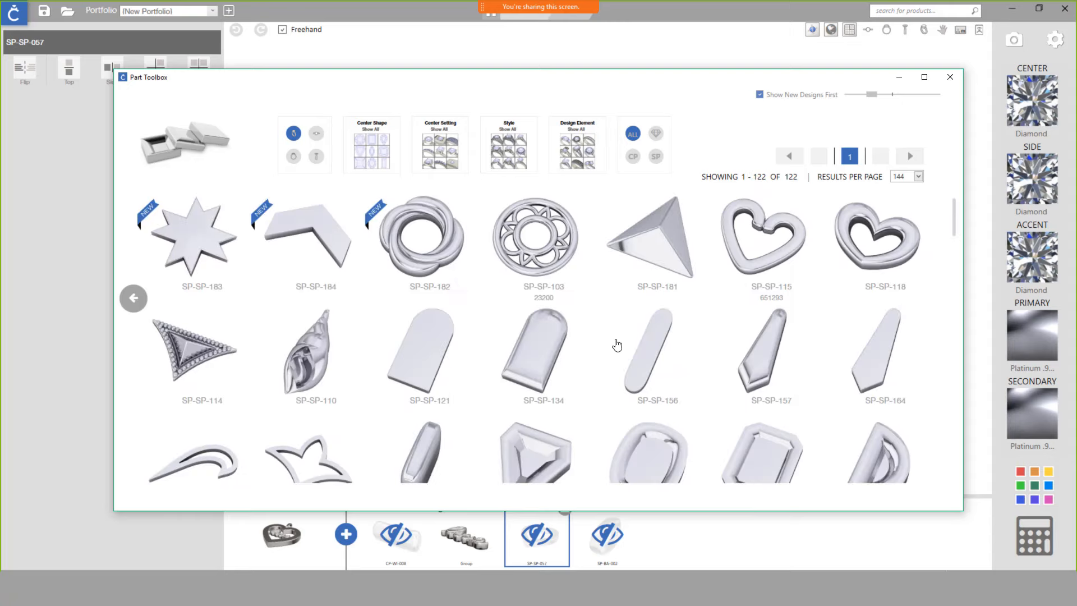
scroll(616, 344, "down", 10)
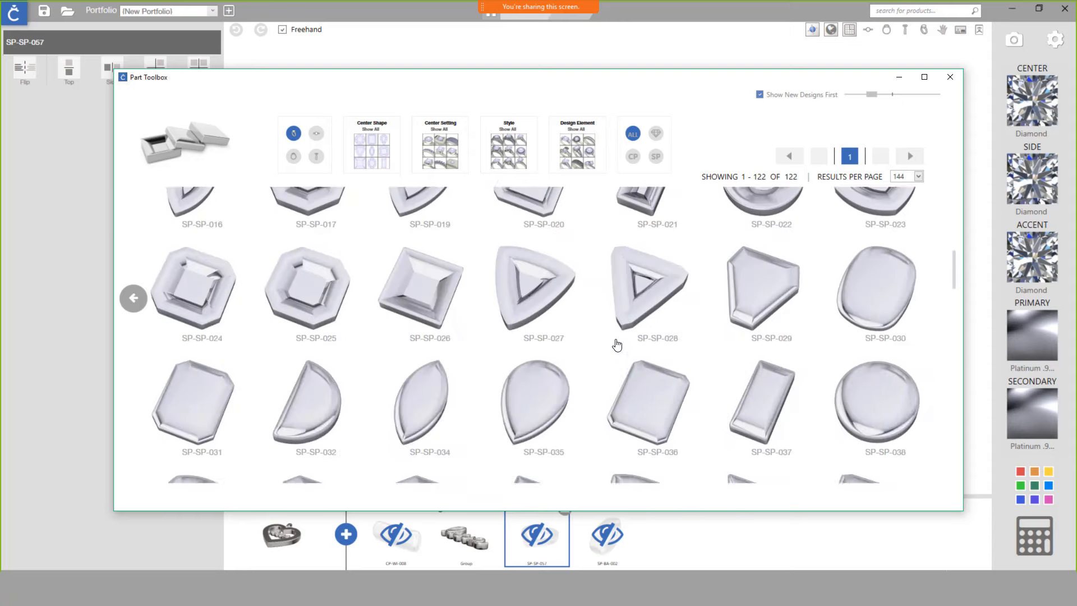
scroll(617, 345, "down", 2)
scroll(715, 348, "down", 2)
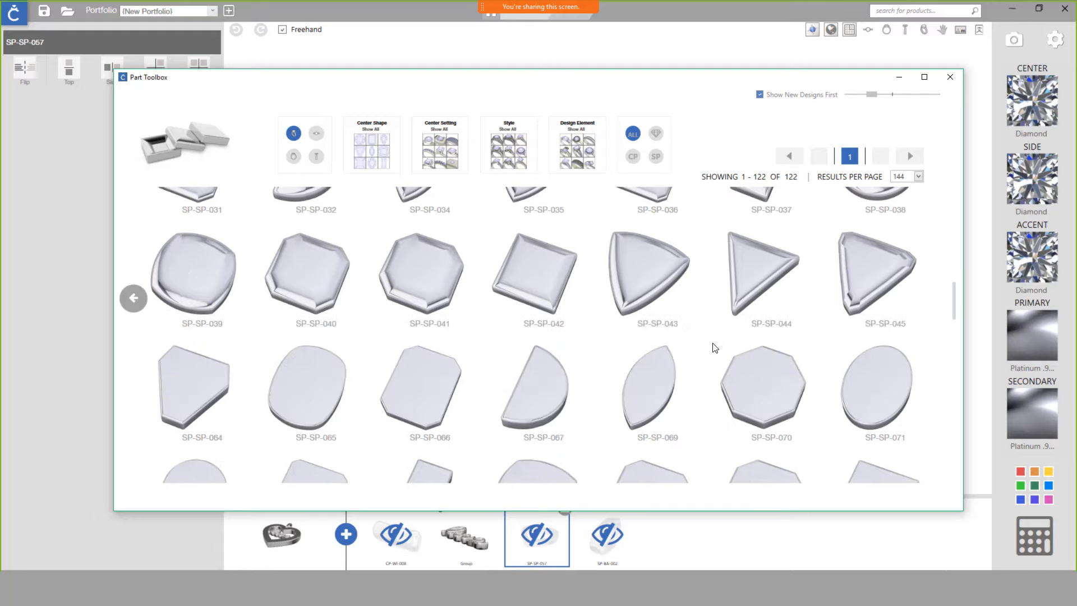
scroll(713, 348, "down", 2)
left_click(419, 374)
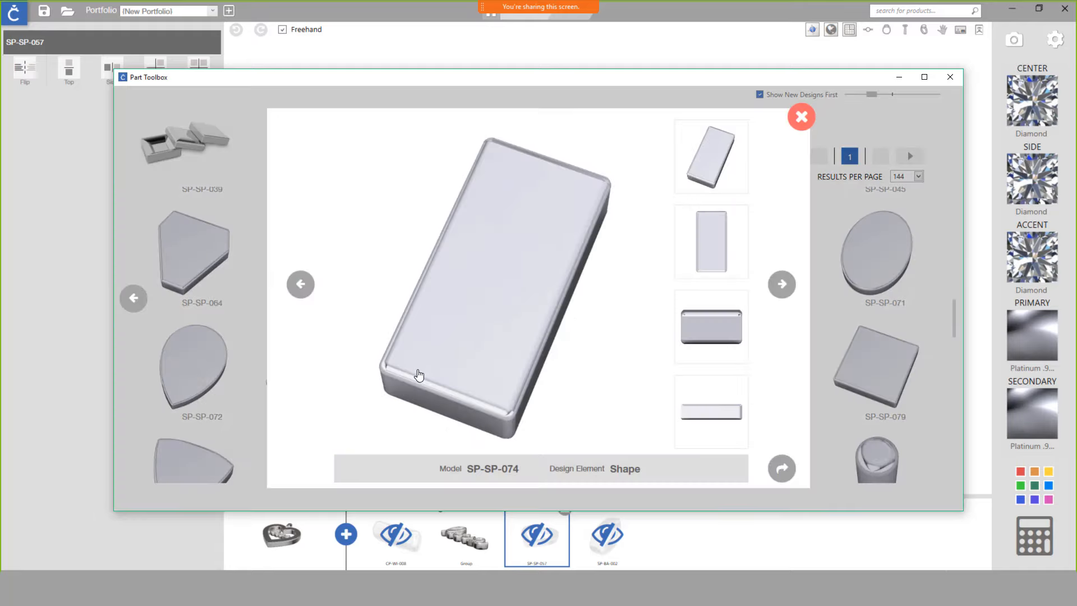
left_click(774, 463)
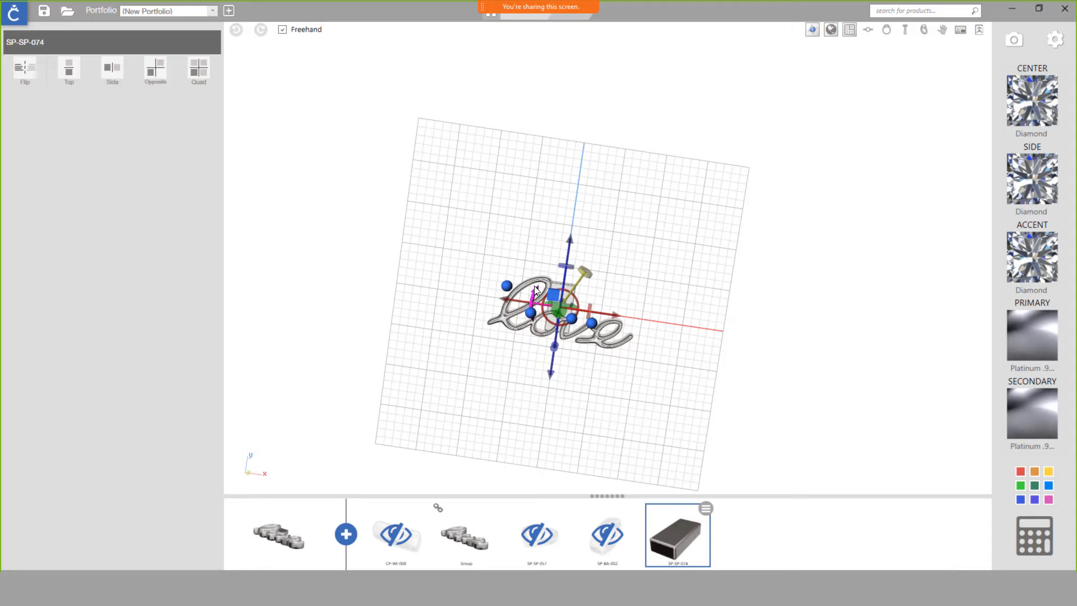
- Rotate the plate a quarter turn so it runs along the word love, and stretch its length to about 20.5 mm
left_click_drag(529, 295, 575, 269)
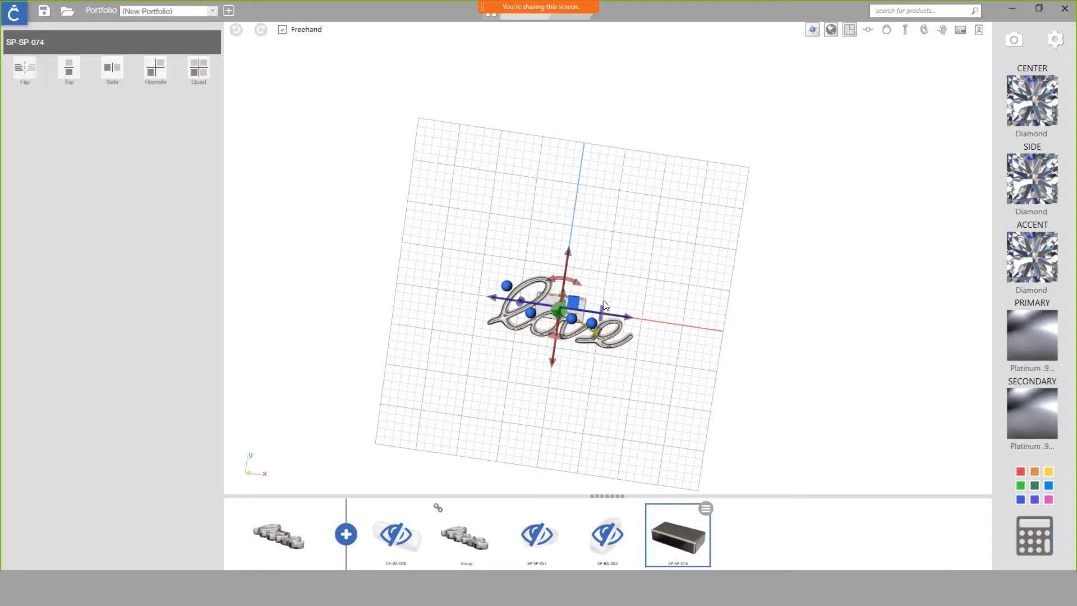
left_click_drag(603, 315, 655, 321)
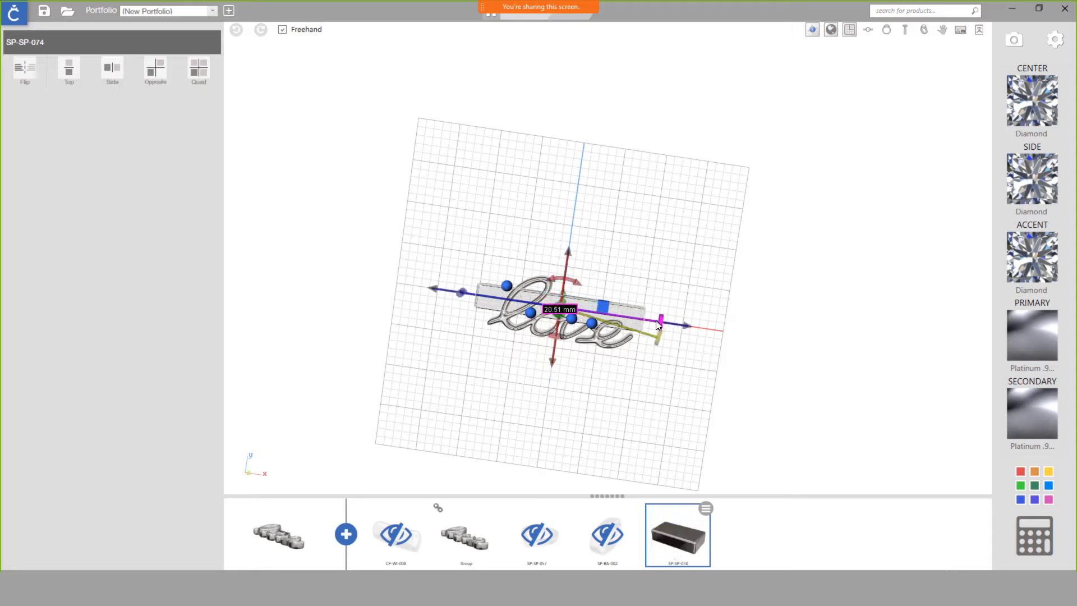
left_click(561, 344)
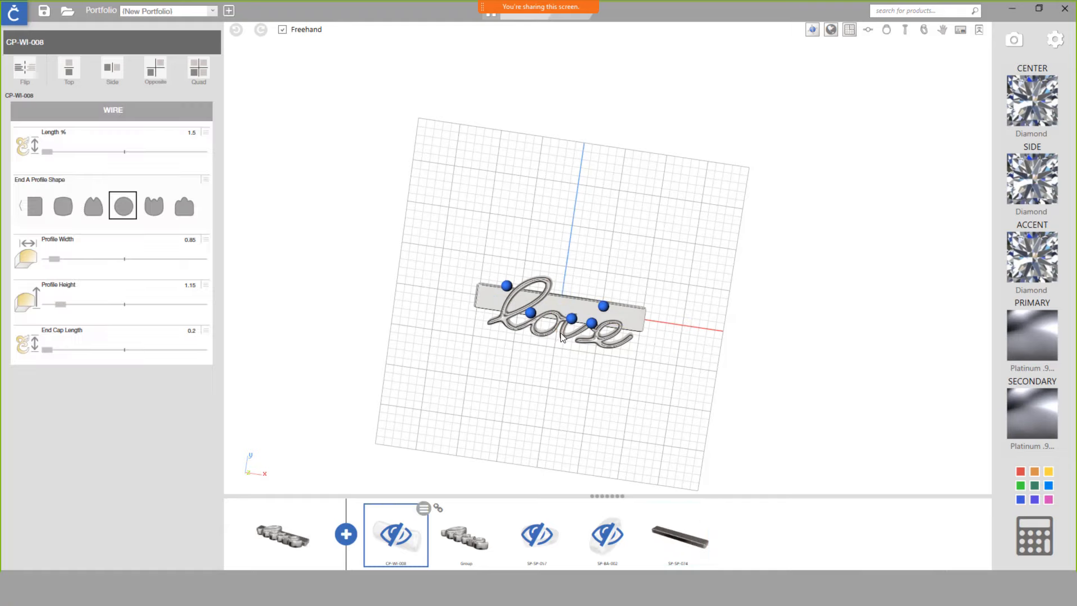
- Widen and center the plate SP-SP-074 so it backs the whole word love, and shorten its length to about 19.4 mm
left_click(631, 311)
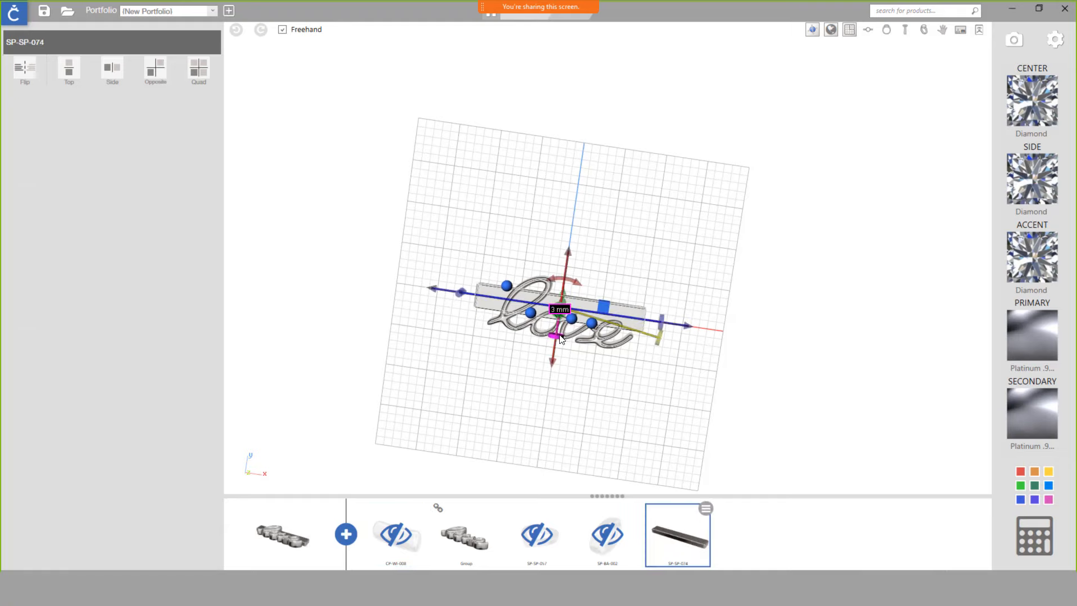
left_click_drag(559, 343, 558, 355)
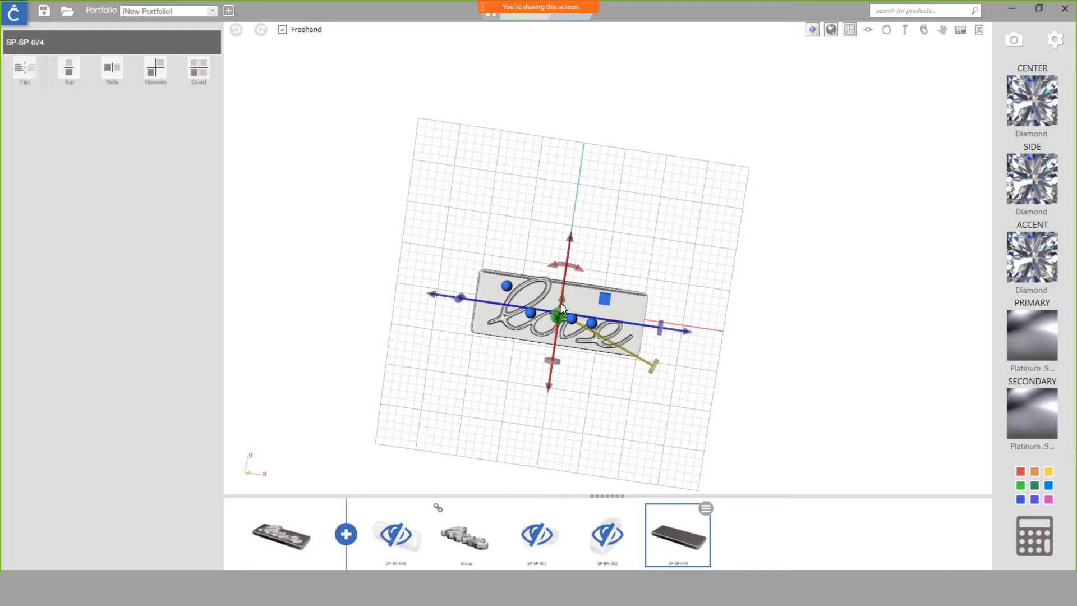
mouse_move(553, 367)
left_click_drag(554, 368, 552, 380)
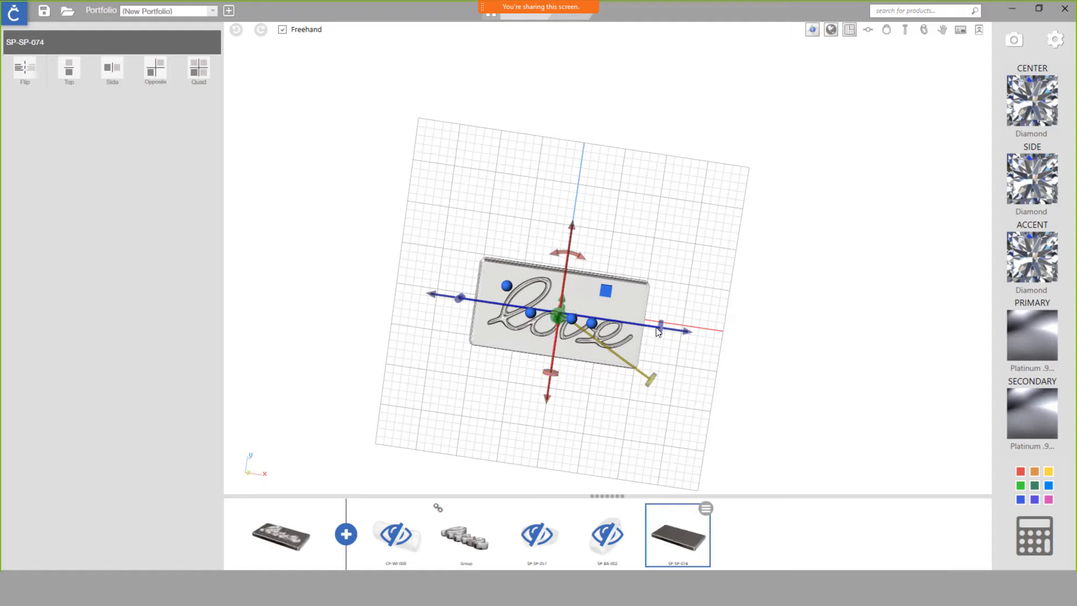
mouse_move(657, 331)
left_click_drag(657, 331, 651, 331)
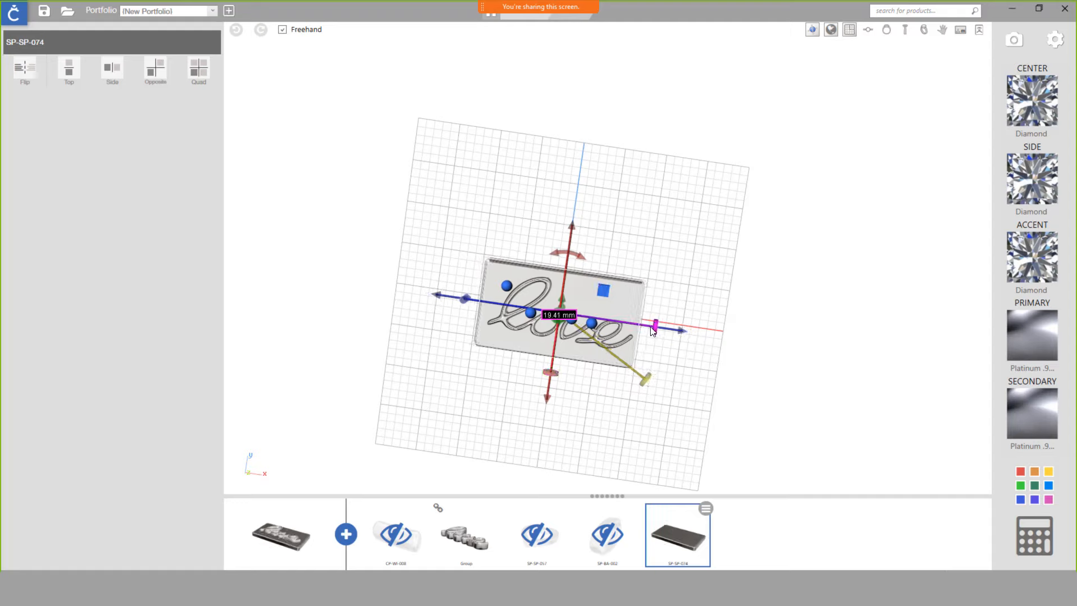
left_click_drag(598, 432, 537, 257)
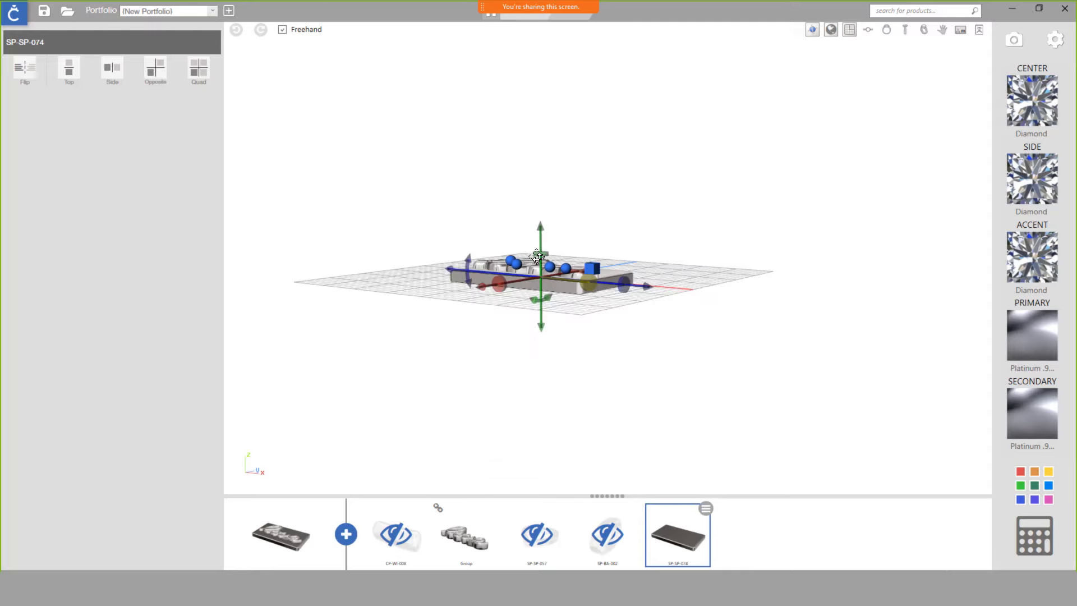
right_click_drag(537, 257, 602, 379)
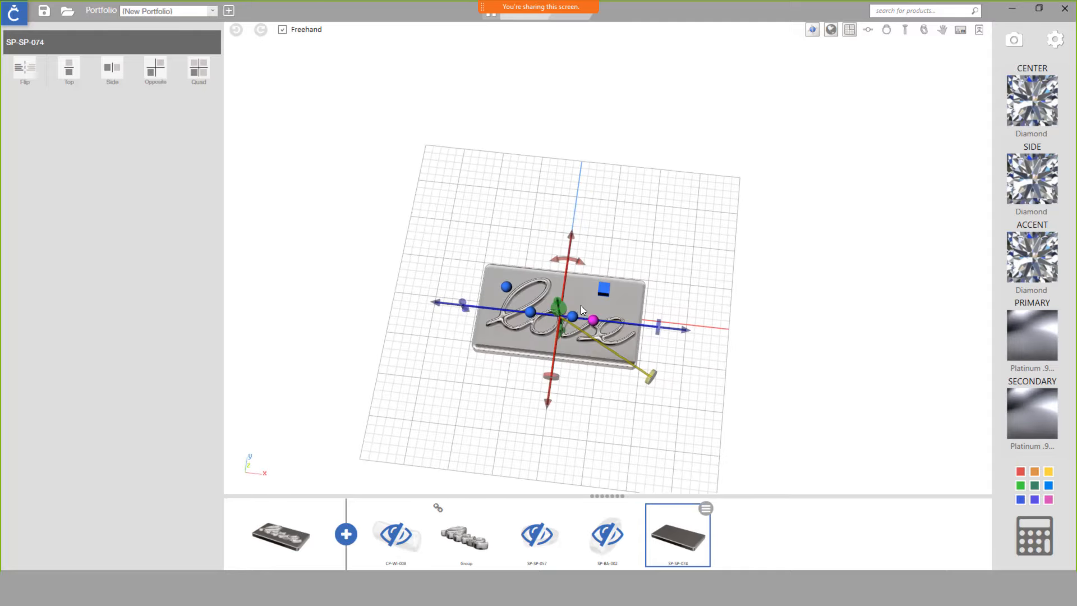
scroll(580, 303, "up", 4)
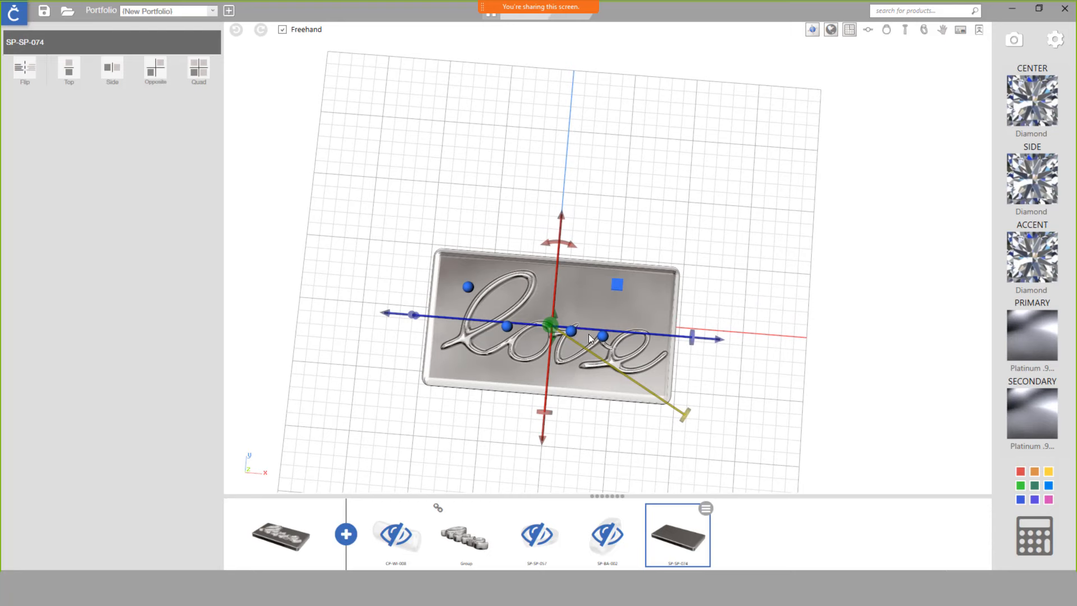
- Add the jump ring CP-WI-013 from the Wire Rope Knots part library
left_click(346, 536)
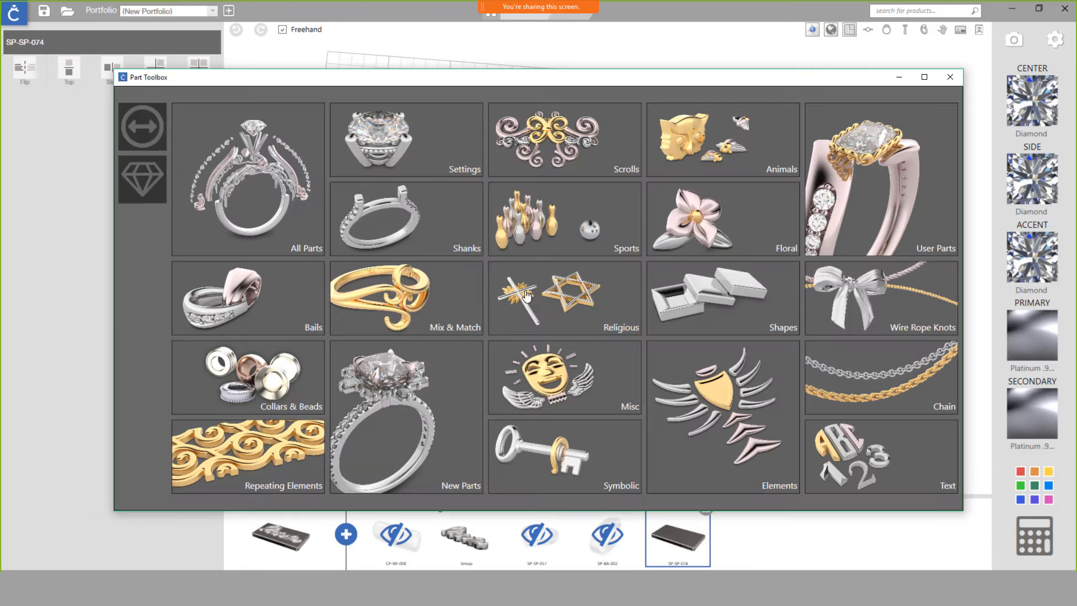
left_click(881, 298)
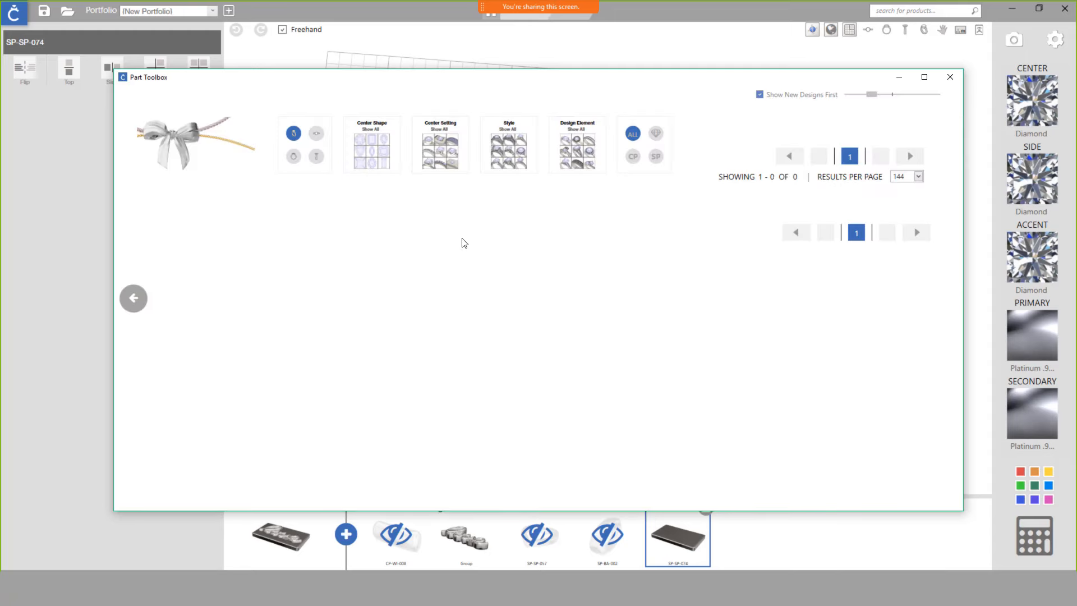
left_click(532, 239)
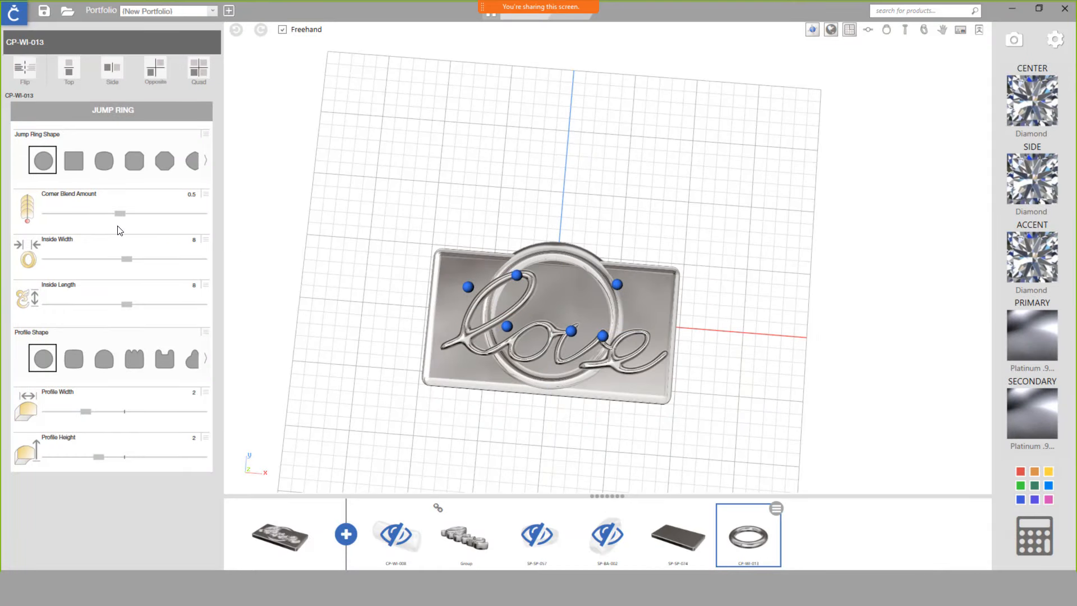
- Shrink the jump ring to an inside width and length of 0.5 and a profile width and height of 1
left_click_drag(131, 262, 34, 259)
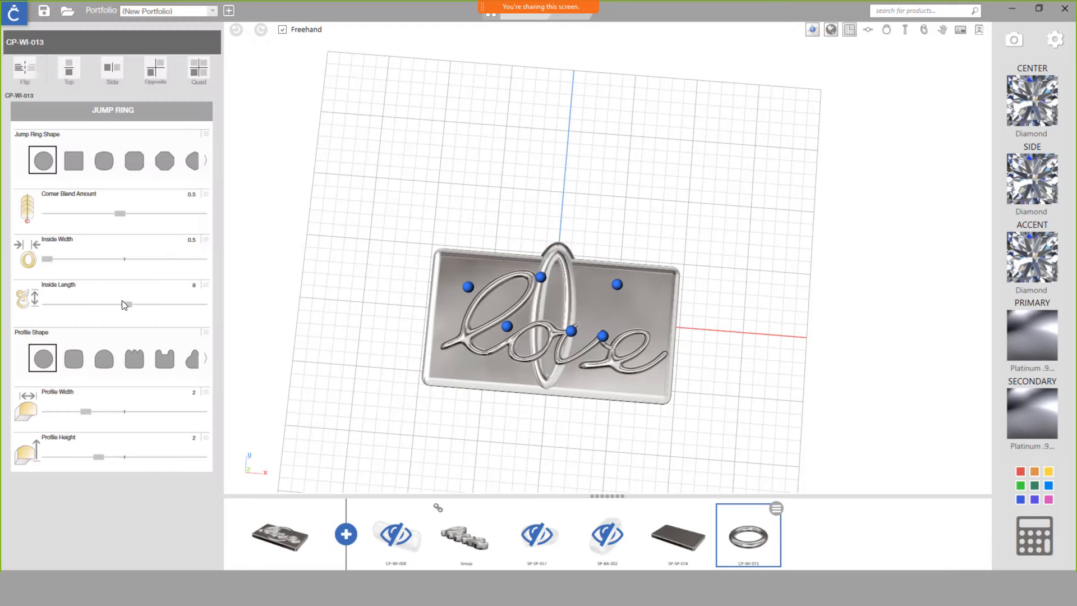
left_click_drag(128, 305, 32, 307)
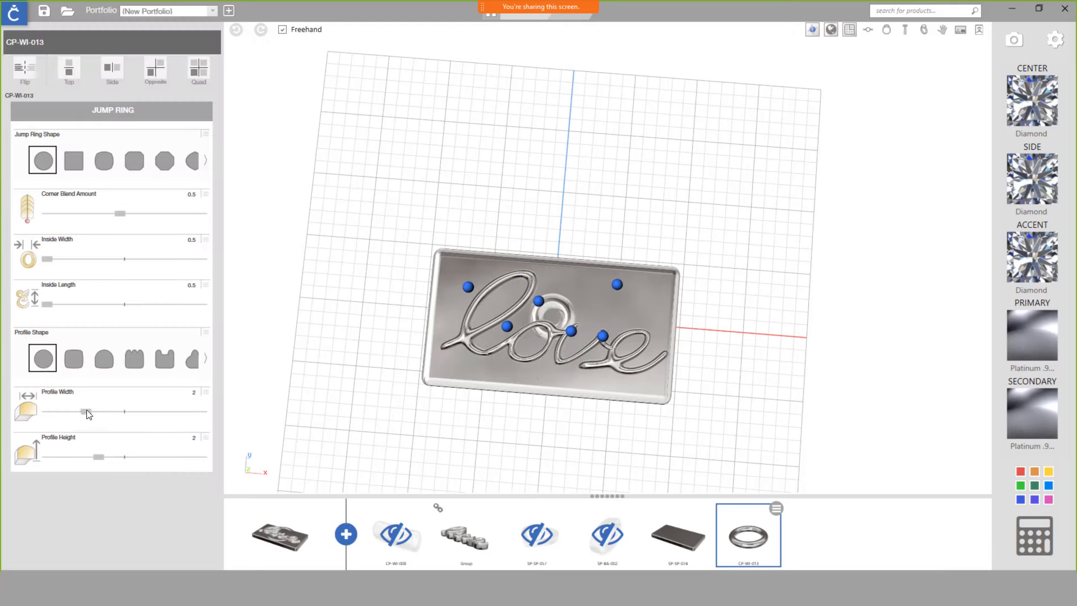
left_click_drag(69, 414, 25, 416)
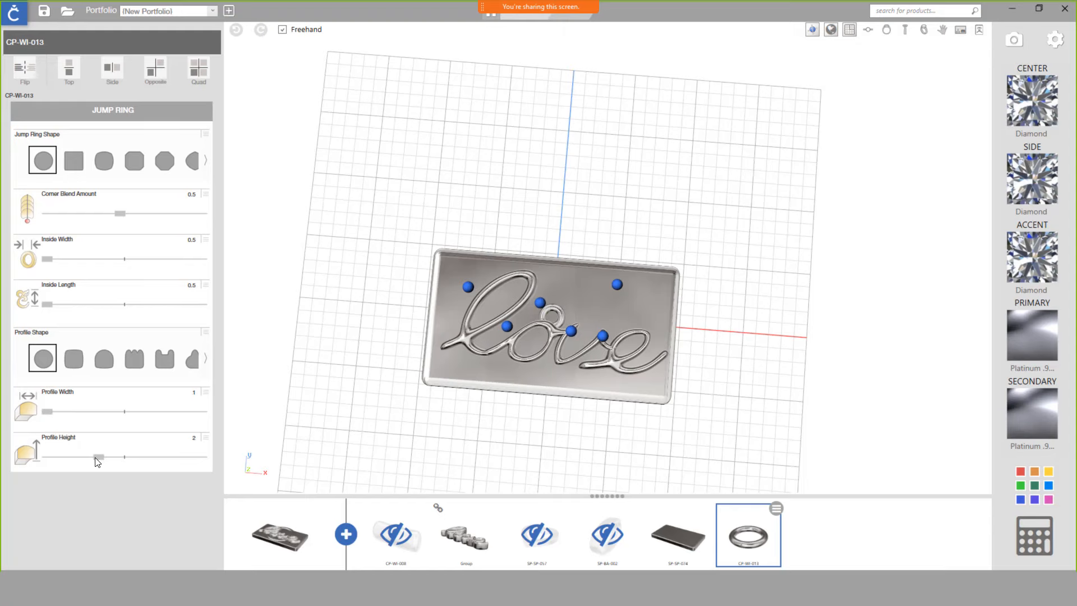
left_click_drag(96, 455, 23, 457)
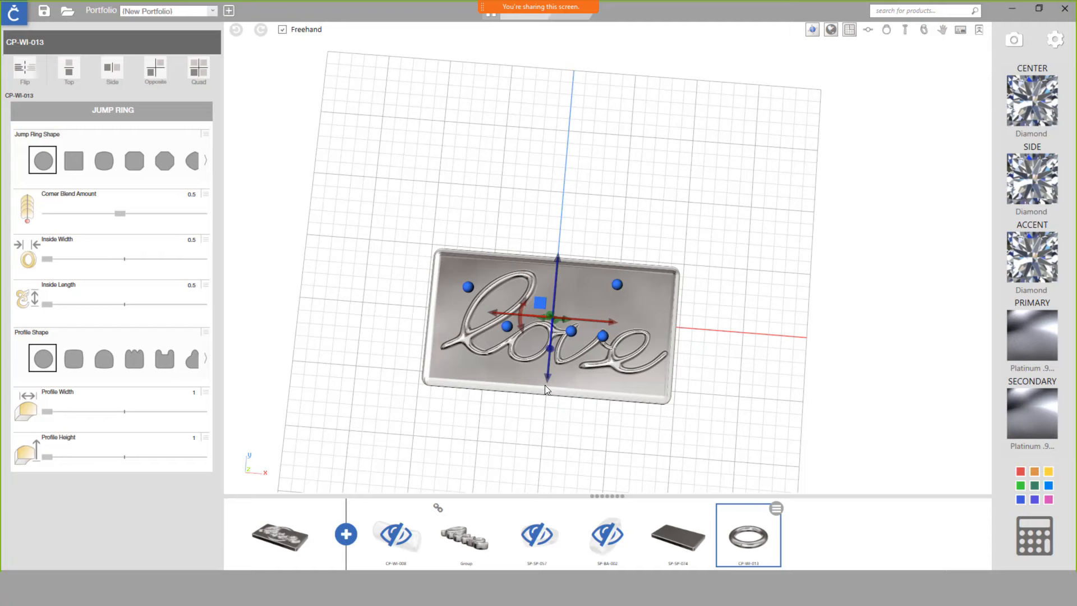
- Move the jump ring CP-WI-013 from the plate's center to just beyond the middle of its upper long edge
left_click(553, 346)
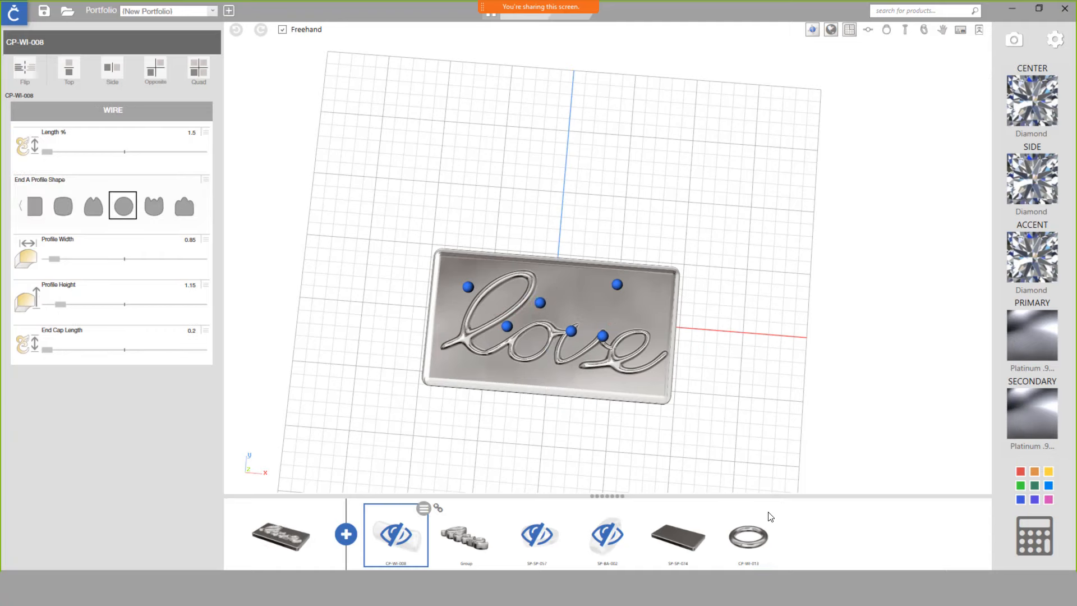
left_click(752, 522)
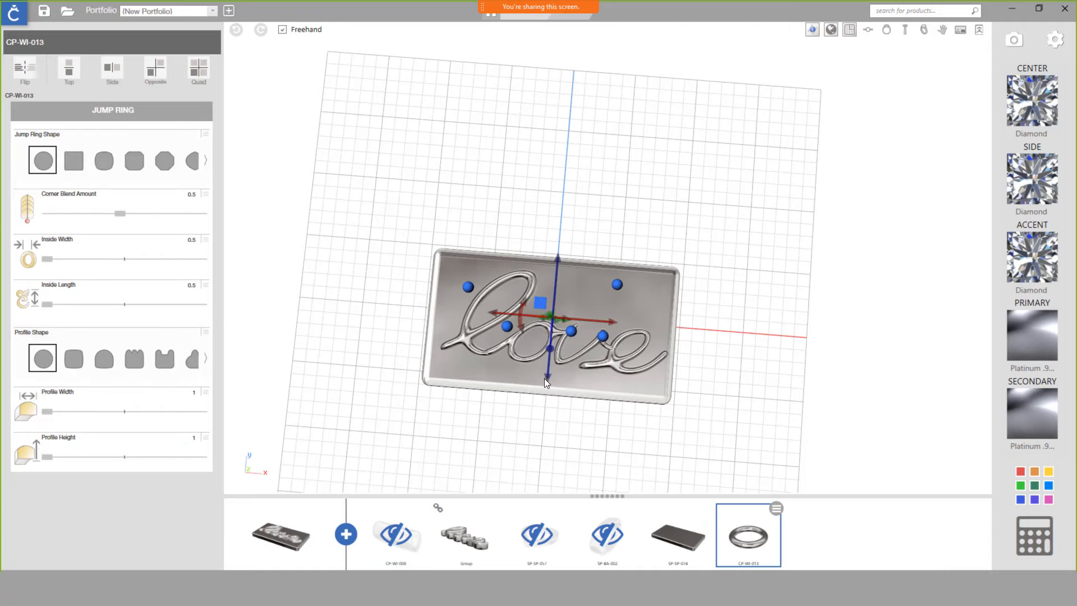
left_click_drag(560, 258, 571, 194)
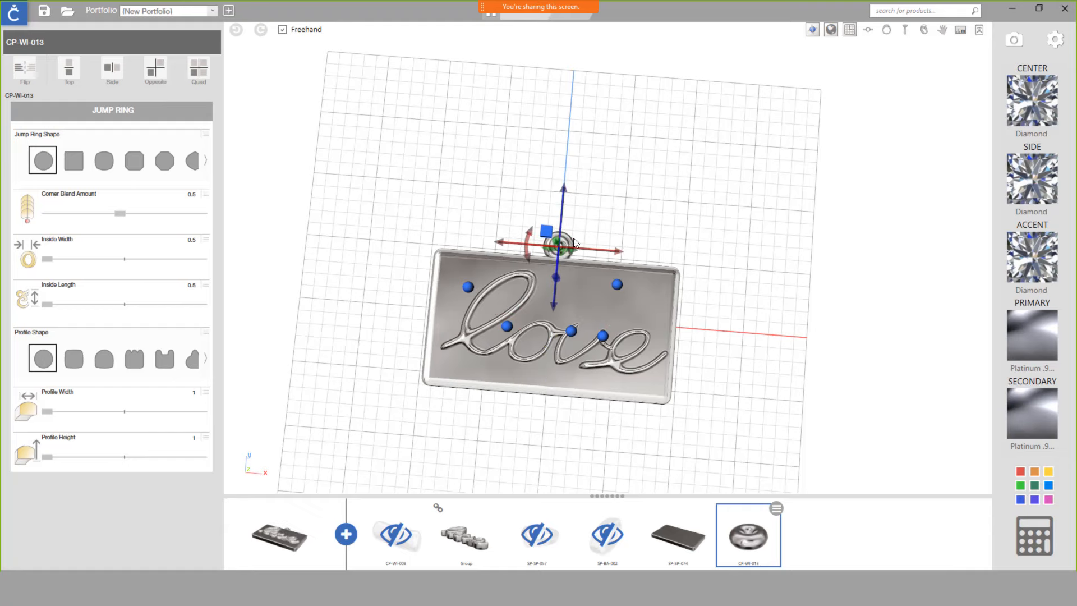
- Rotate the jump ring a quarter turn so it stands upright at the plate's edge
right_click_drag(640, 316, 800, 209)
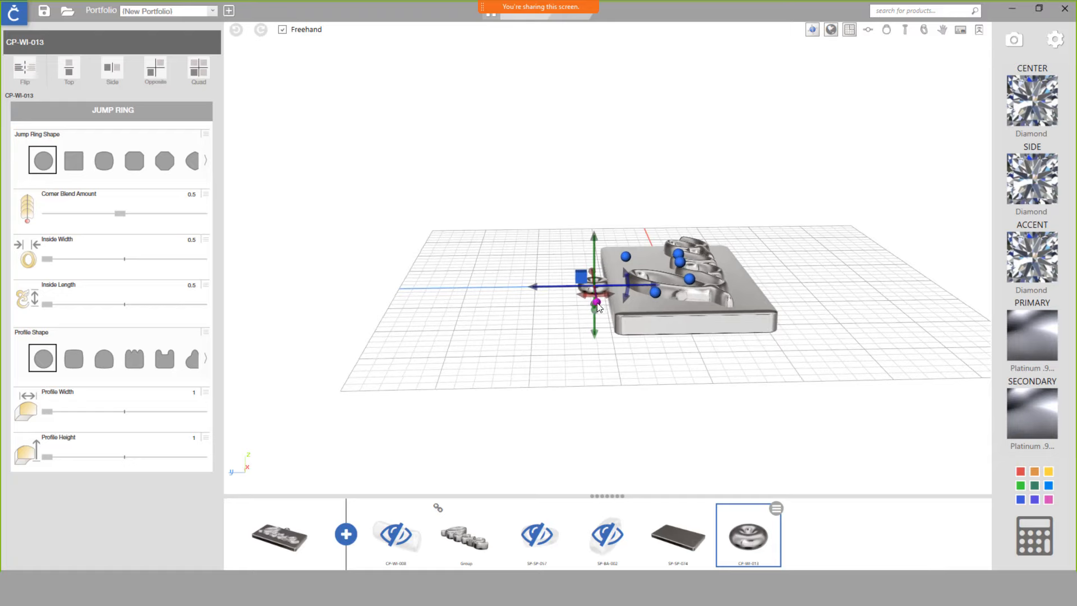
right_click_drag(617, 365, 682, 311)
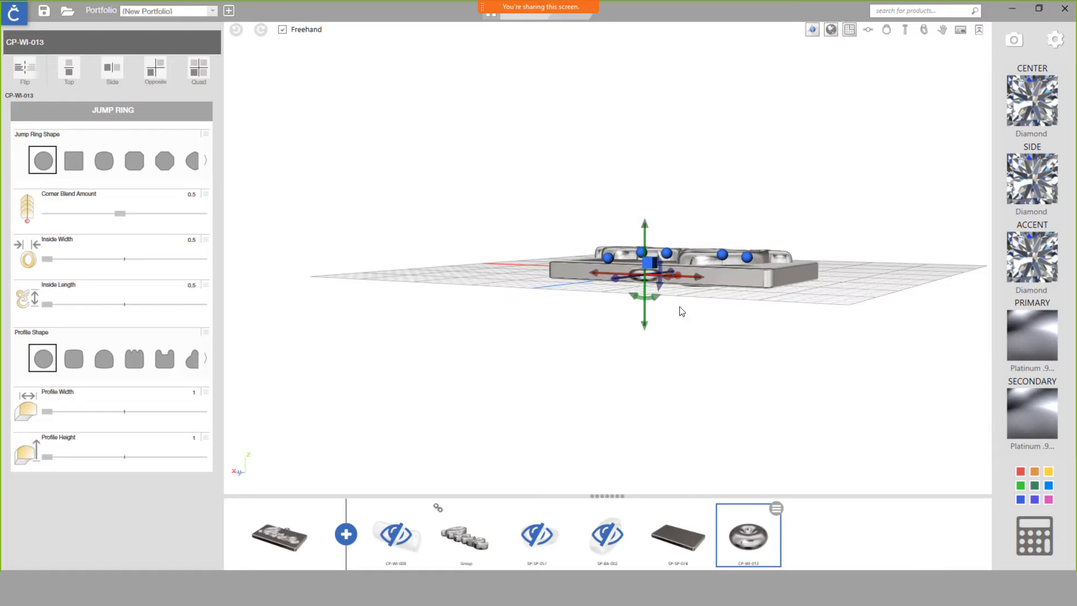
left_click_drag(645, 303, 625, 284)
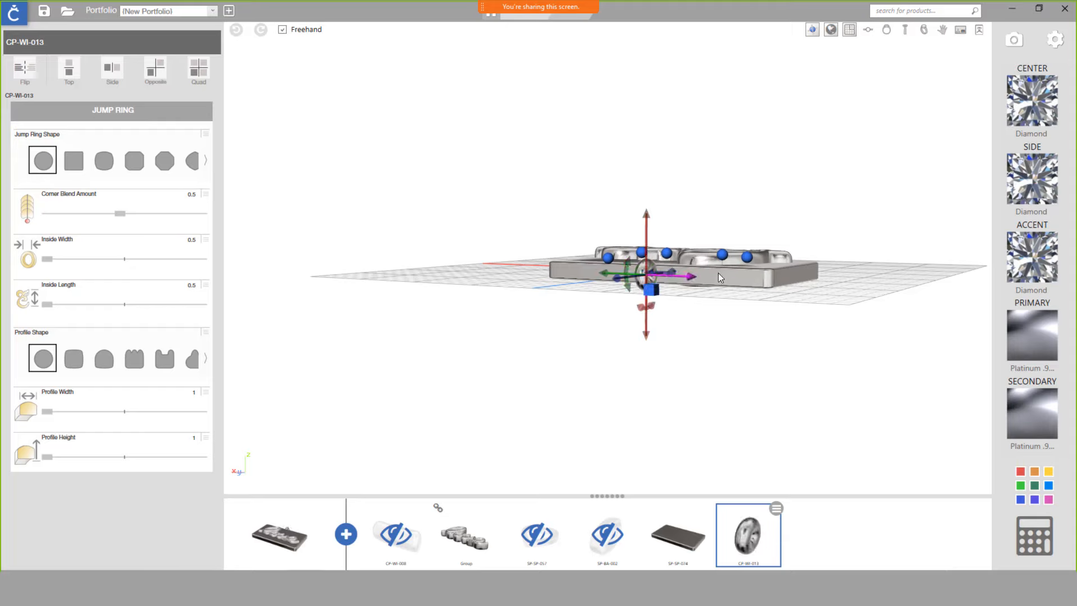
- Slide the upright jump ring to the plate's corner beside the letter l and mirror it sideways onto the opposite corner
left_click_drag(717, 272, 810, 301)
right_click_drag(815, 316, 502, 461)
left_click(110, 71)
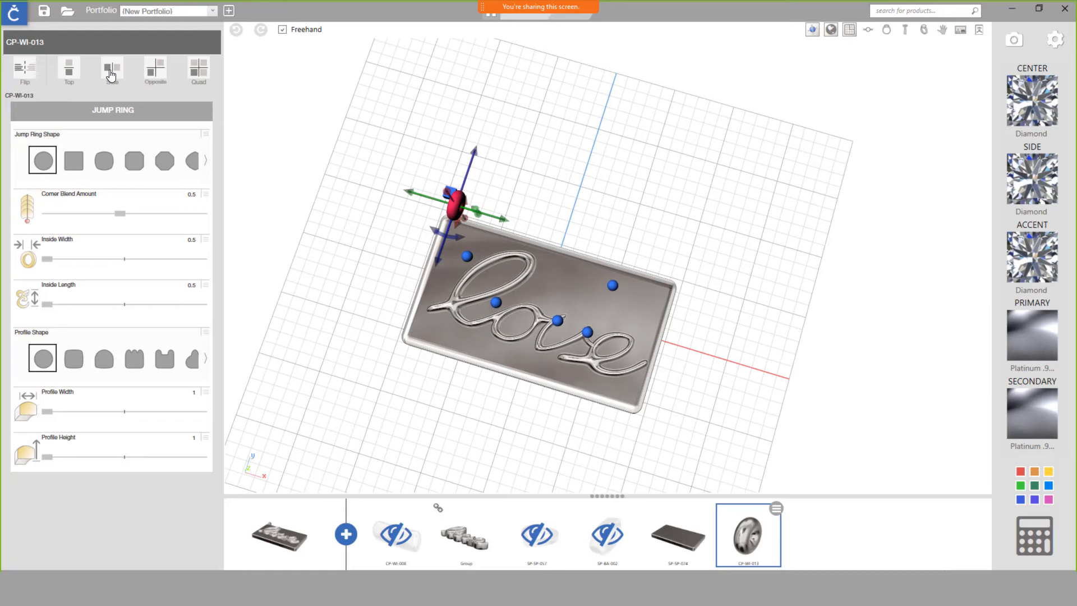
left_click(109, 71)
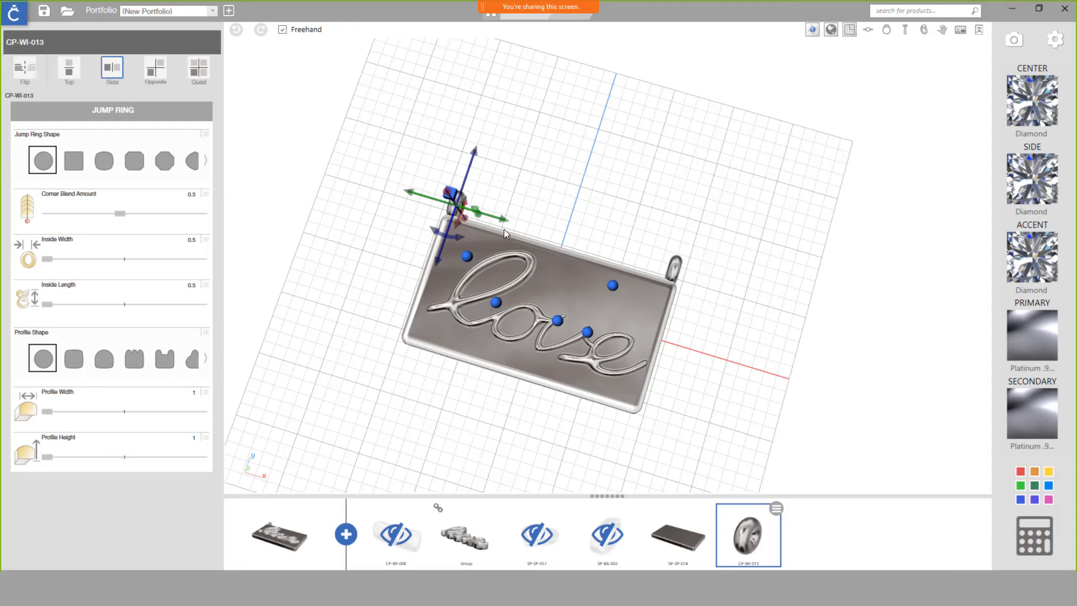
- Angle the mirrored jump rings outward and nudge them so they attach to the plate's upper corners
left_click_drag(499, 220, 450, 237)
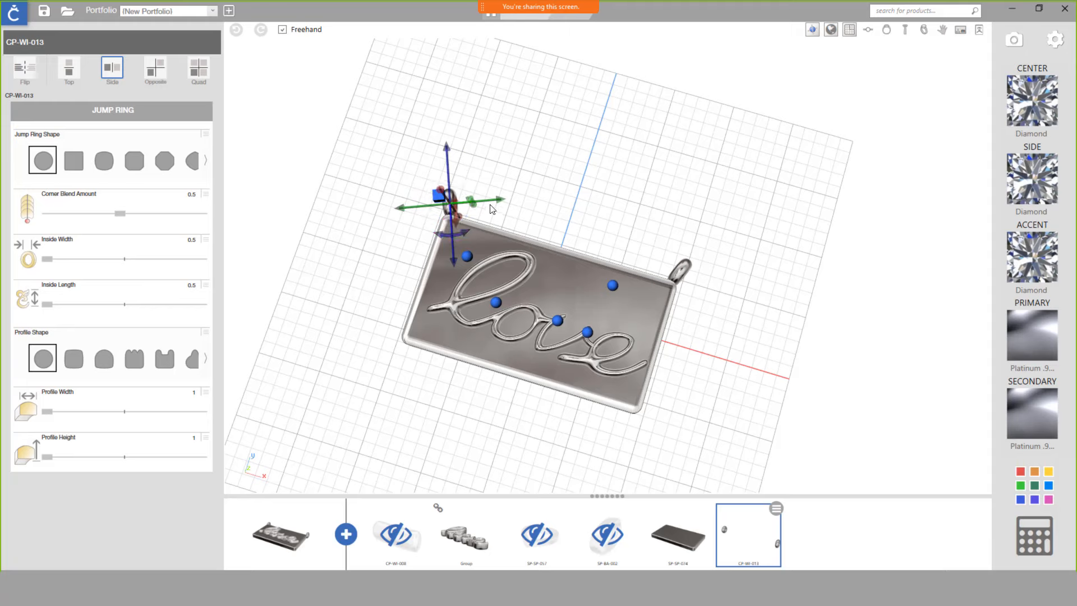
left_click_drag(501, 201, 497, 200)
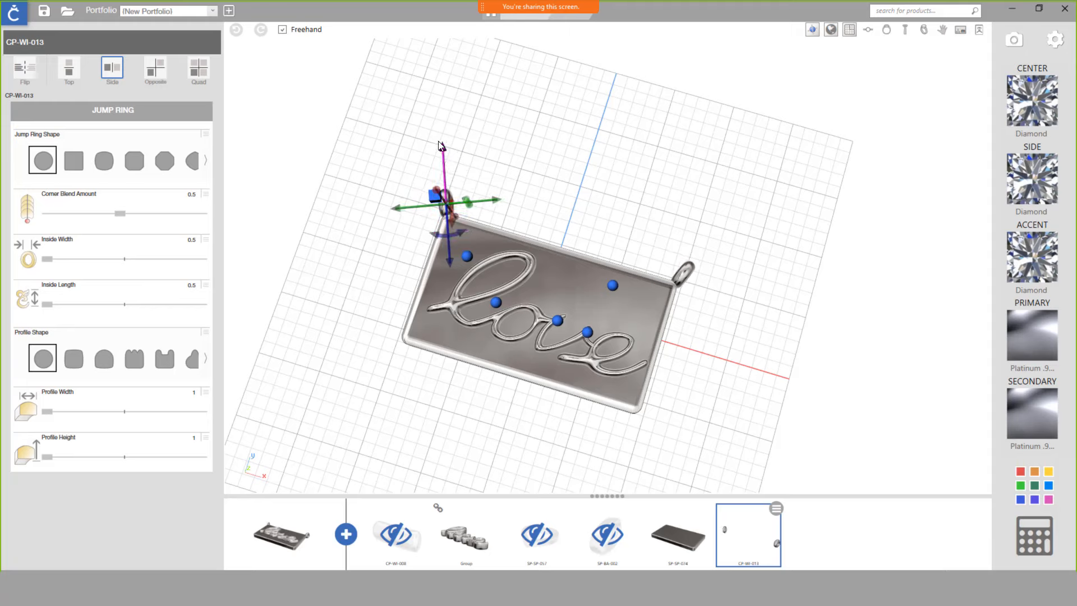
left_click_drag(444, 150, 447, 156)
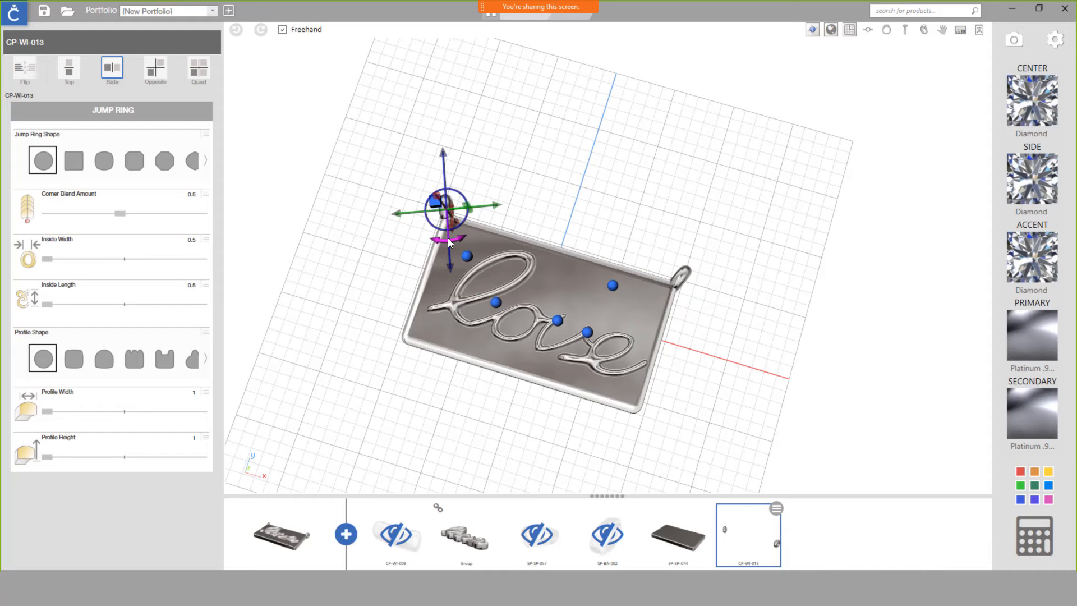
left_click_drag(448, 242, 453, 242)
right_click_drag(676, 271, 586, 161)
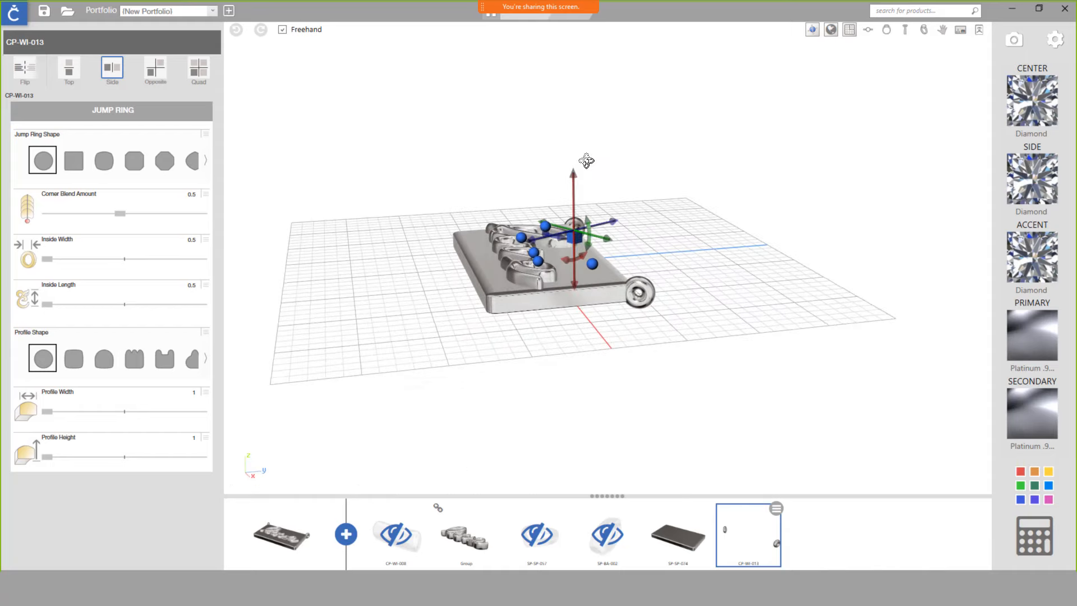
- Enlarge the openings of the mirrored jump rings to an inside width of 1.7 and an inside length of 1.9
left_click(322, 274)
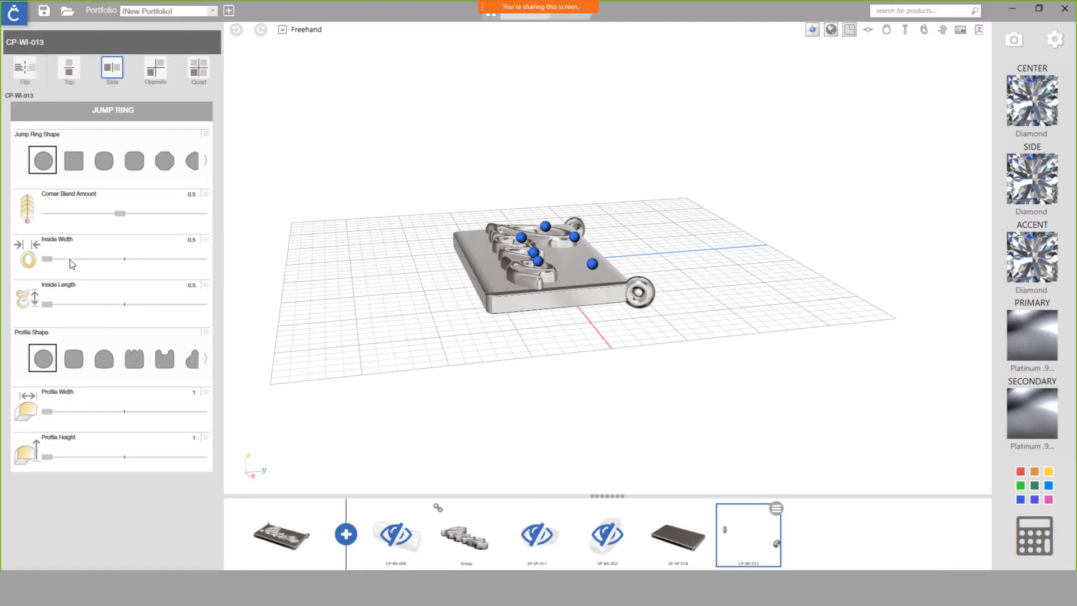
left_click_drag(49, 262, 60, 264)
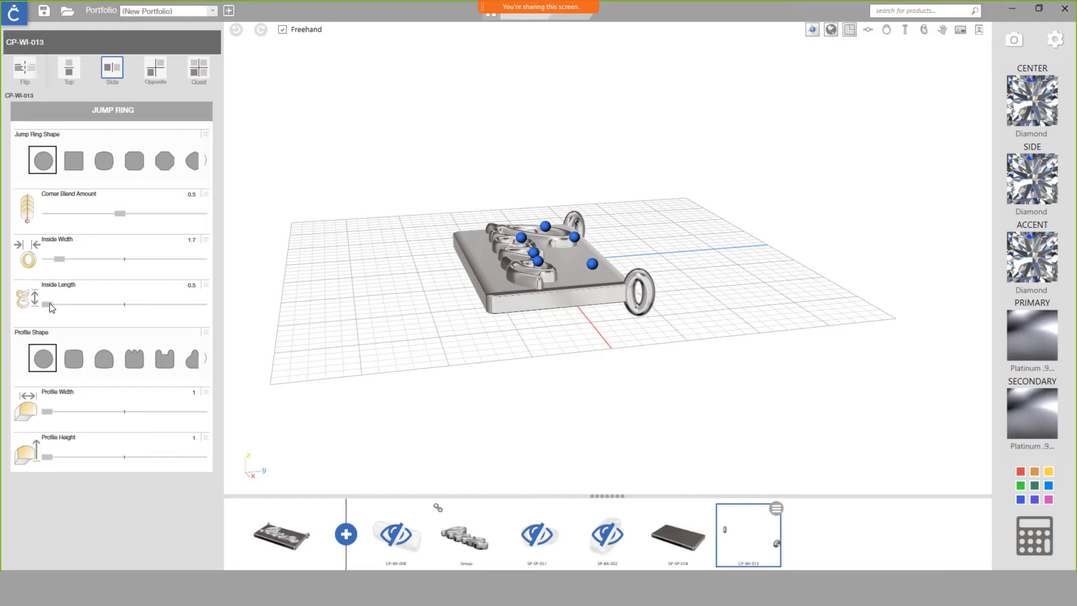
left_click_drag(50, 306, 62, 304)
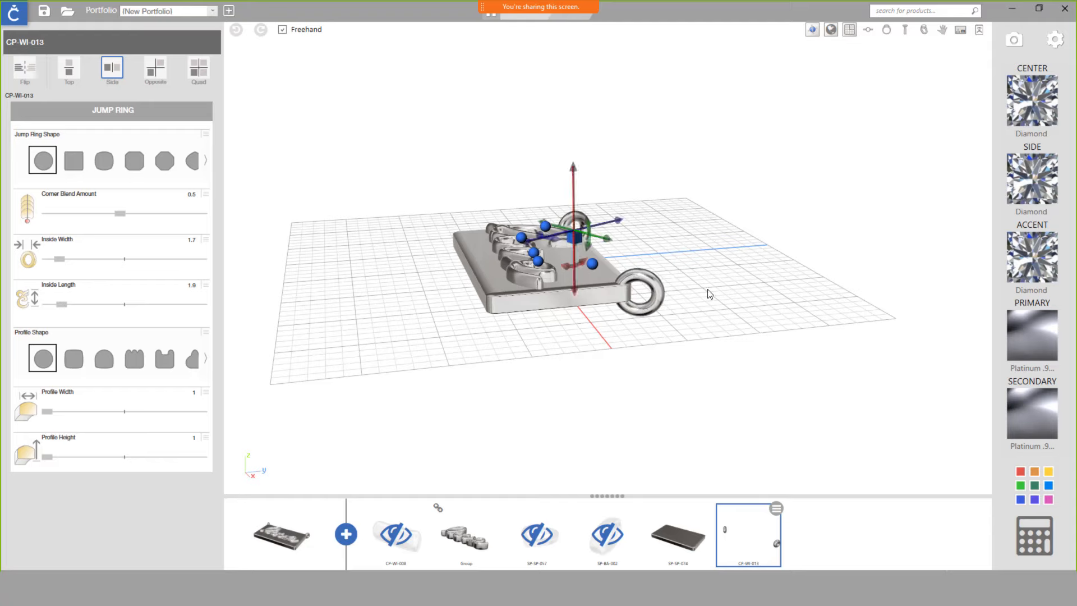
- Shift the enlarged jump rings slightly outward from the plate's corners, deselect them and check the love plate from above
left_click_drag(619, 220, 624, 222)
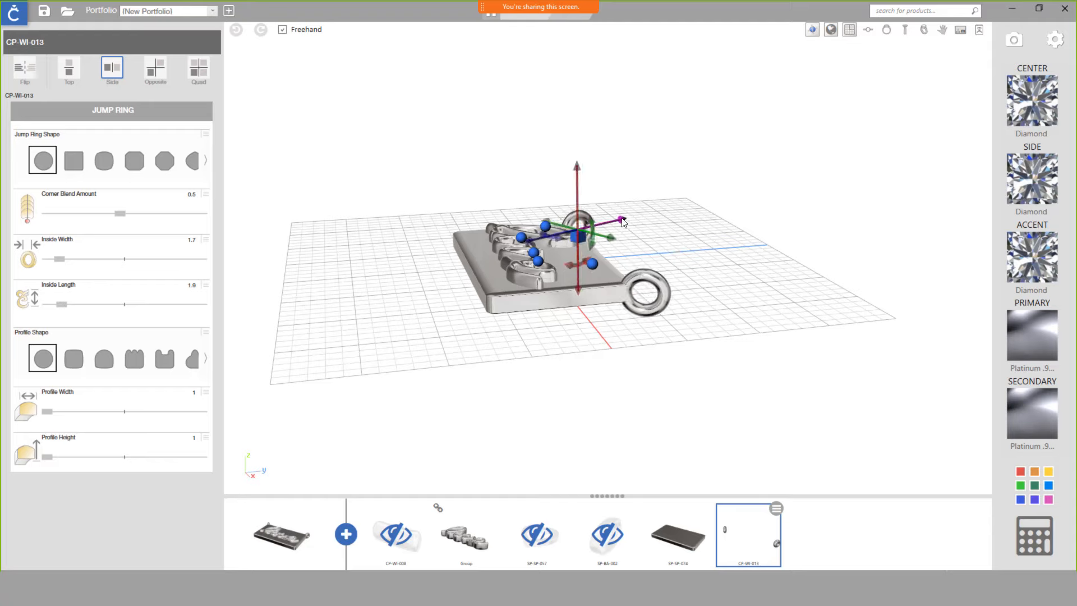
right_click_drag(510, 353, 637, 435)
left_click(626, 382)
scroll(628, 378, "down", 5)
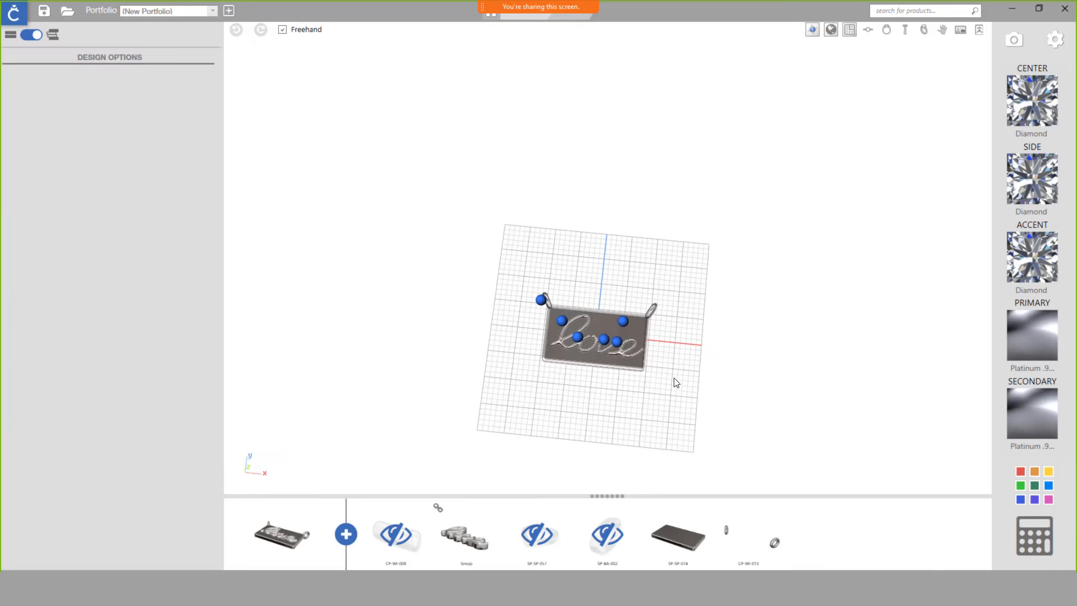
scroll(601, 341, "up", 2)
scroll(601, 340, "up", 2)
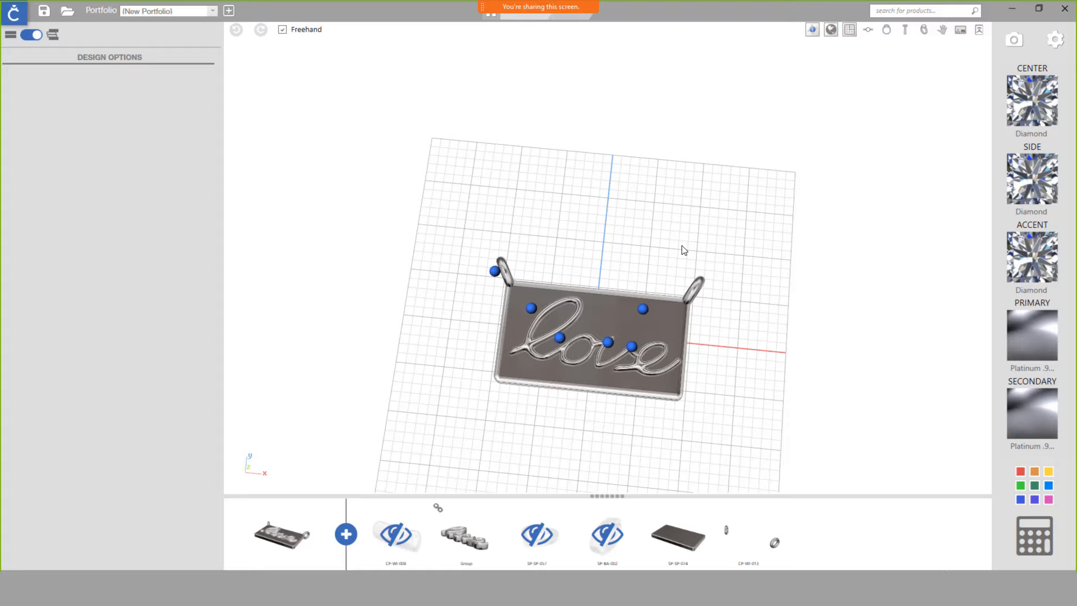
key("alt+Tab")
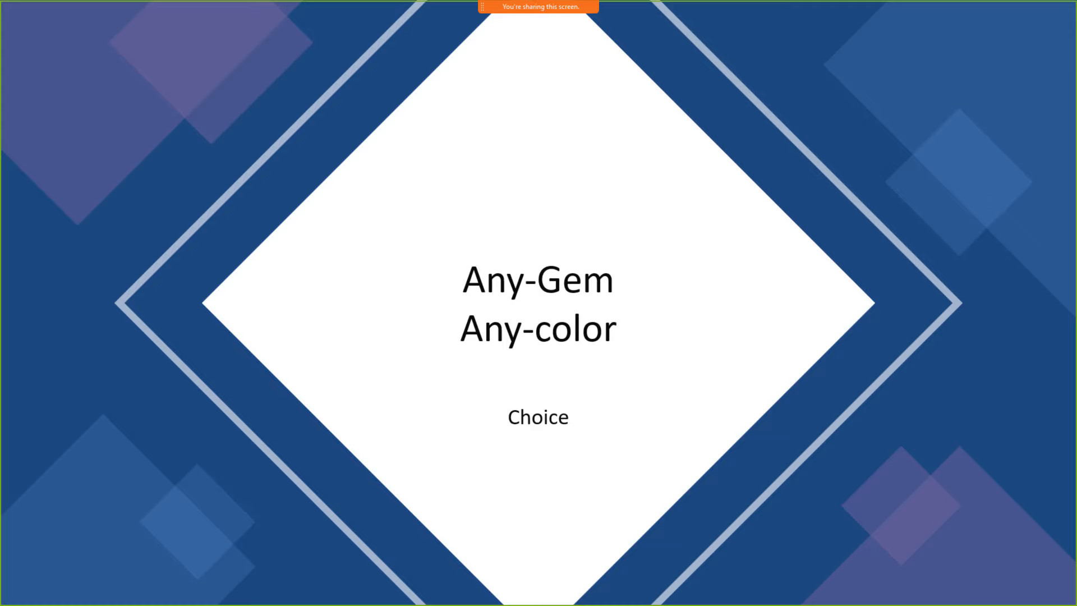
left_click(211, 561)
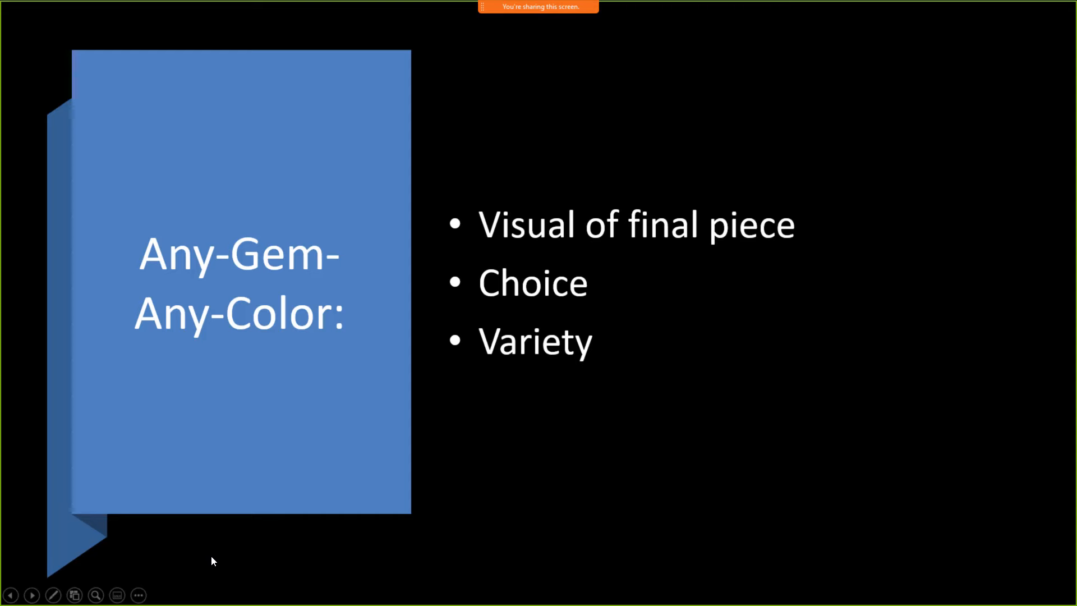